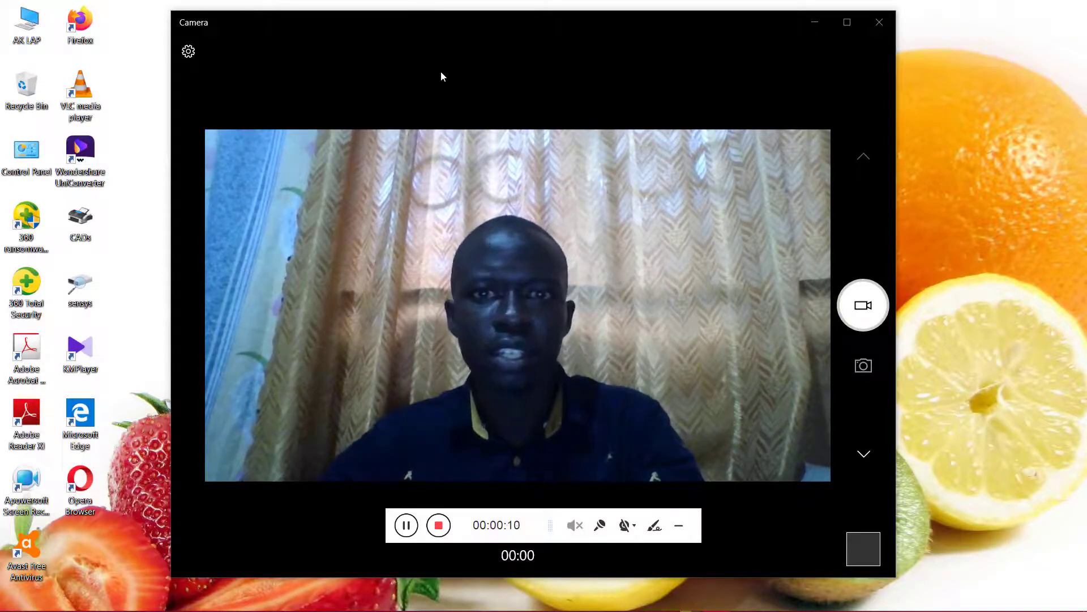
# - Move the Windows Camera preview window slightly to the right
pyautogui.click(598, 25)
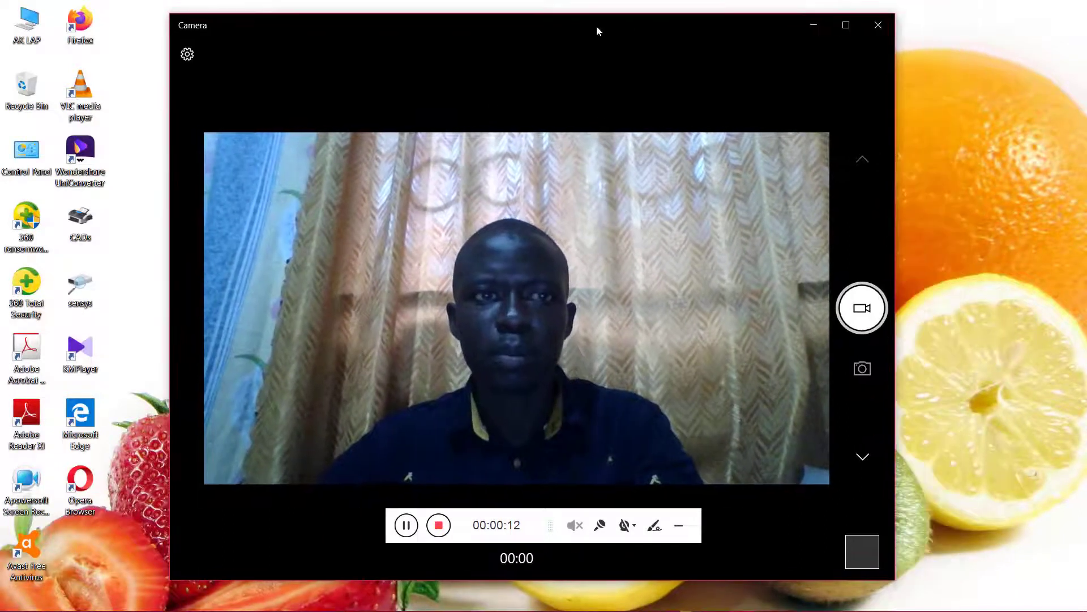
pyautogui.moveTo(597, 25); pyautogui.dragTo(620, 29)
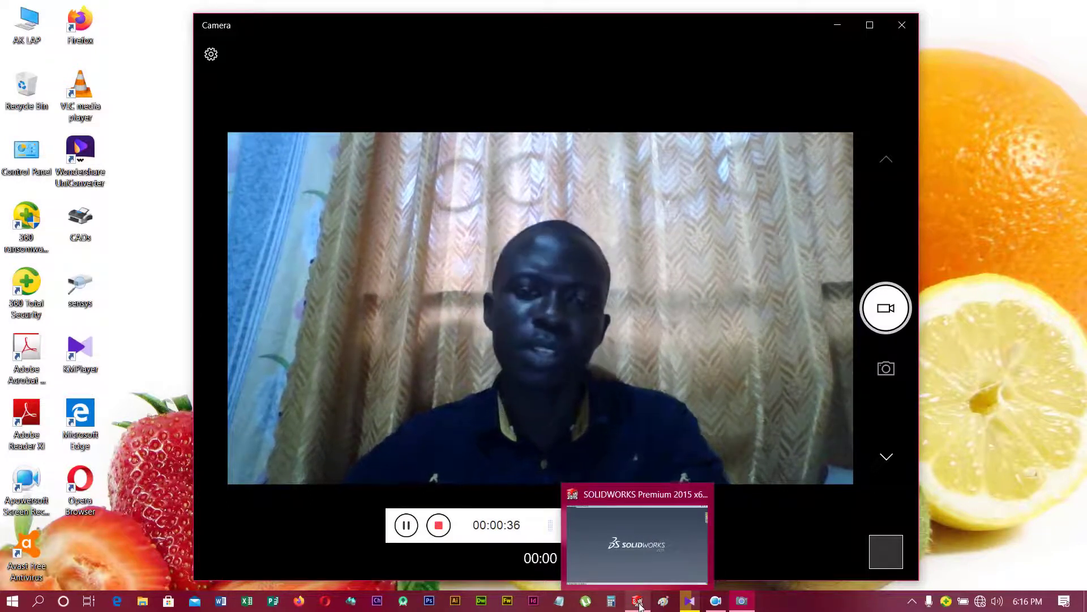
pyautogui.moveTo(638, 600)
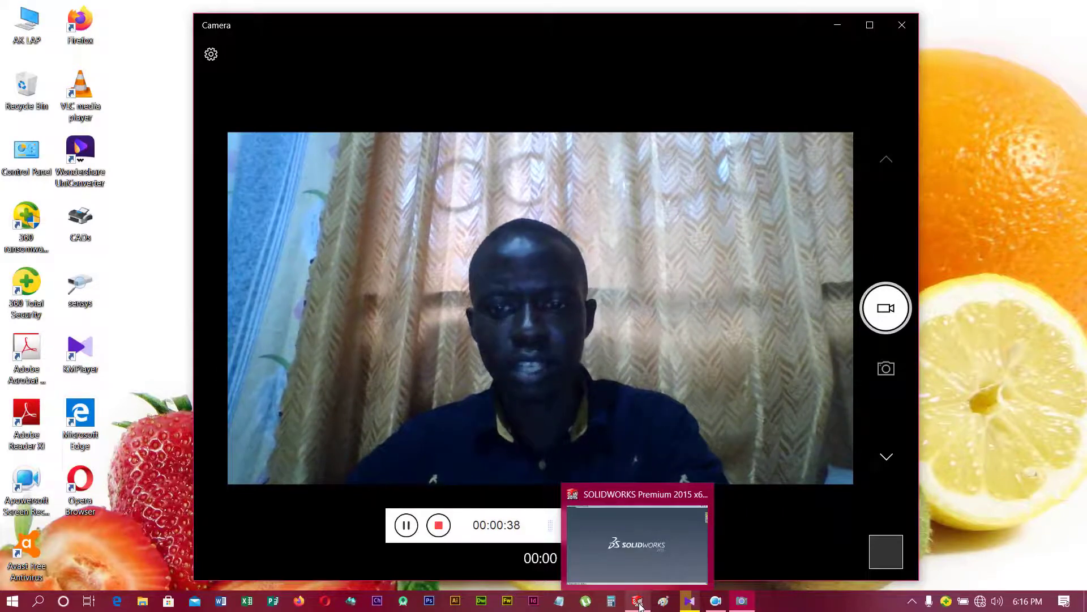
# - Bring SOLIDWORKS to the front and close the Camera app
pyautogui.click(640, 606)
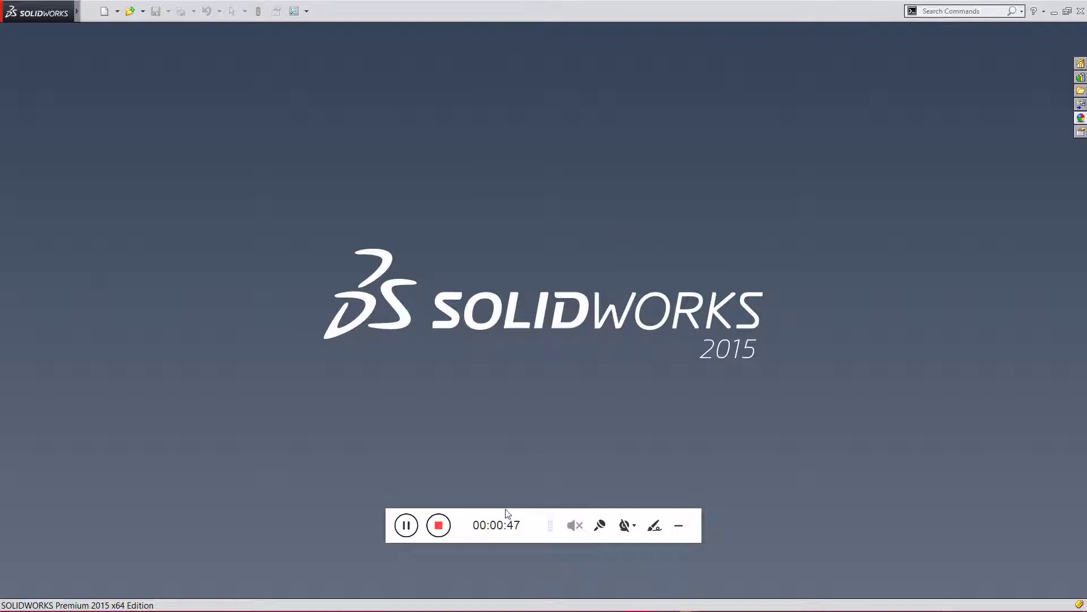
pyautogui.moveTo(502, 517); pyautogui.dragTo(510, 577)
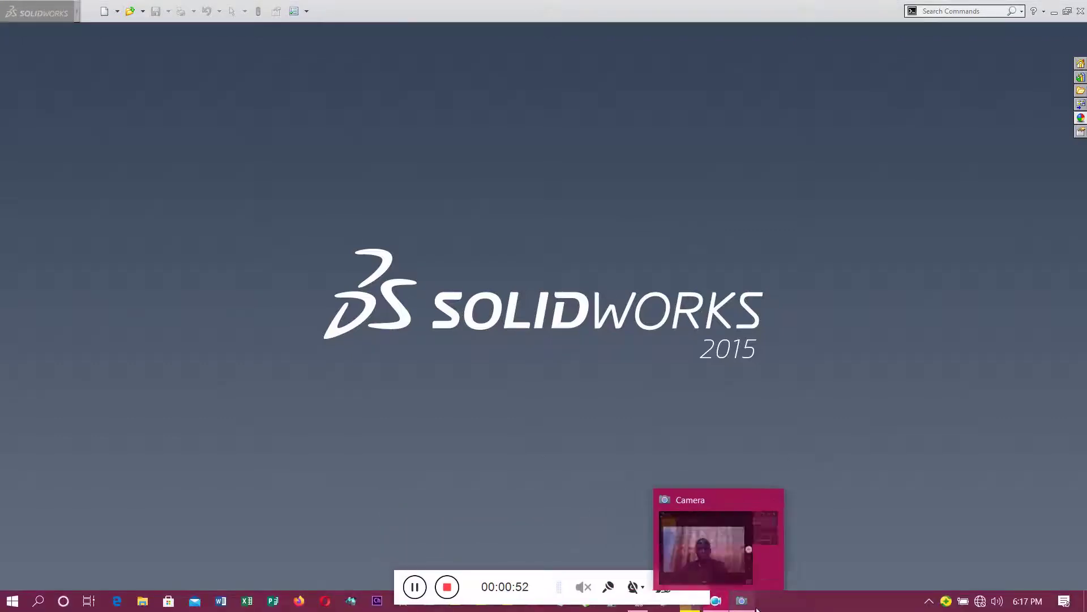
pyautogui.click(742, 602)
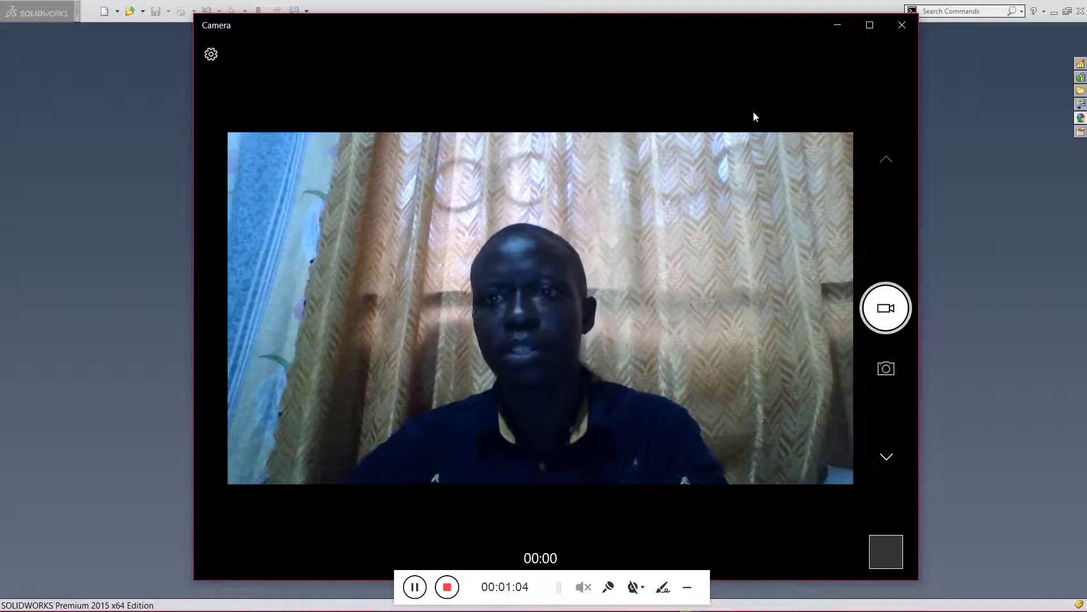
pyautogui.click(902, 24)
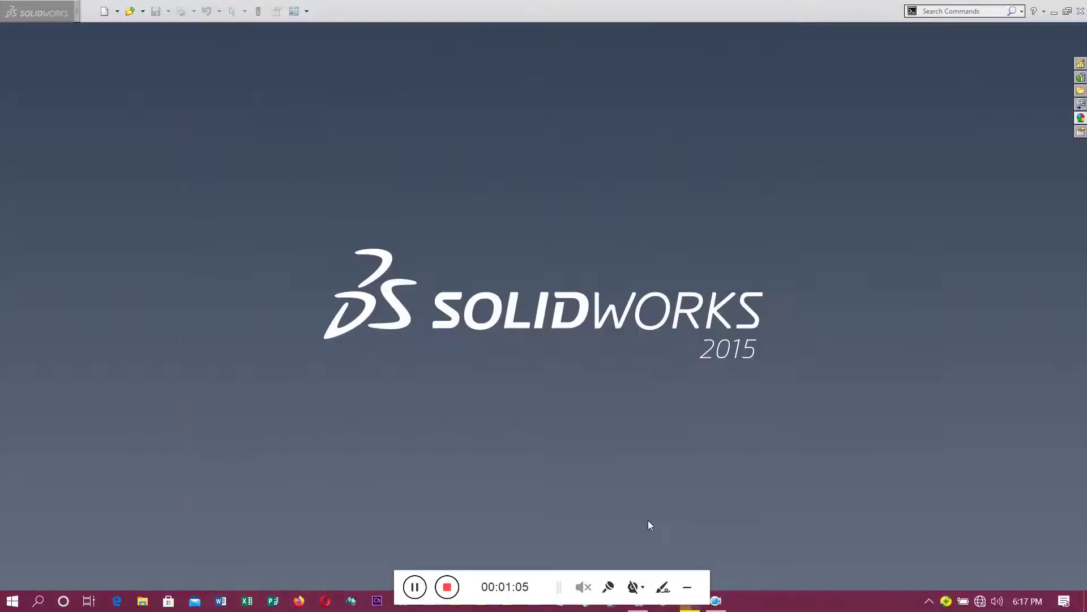
pyautogui.click(633, 589)
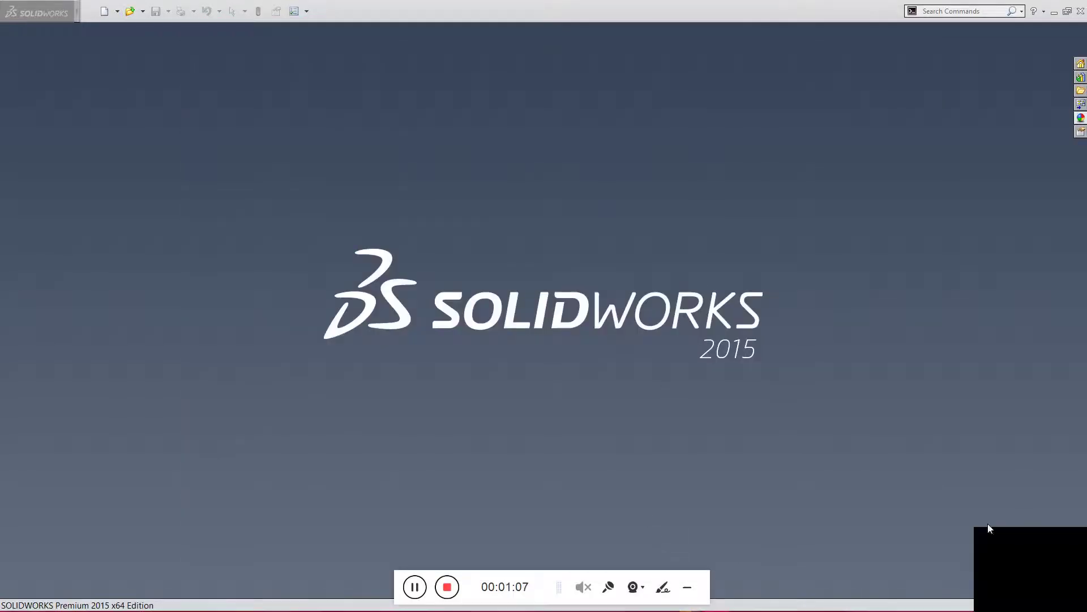
pyautogui.moveTo(1029, 541)
pyautogui.mouseDown()
pyautogui.moveTo(997, 534)
pyautogui.moveTo(1016, 530)
pyautogui.mouseUp()
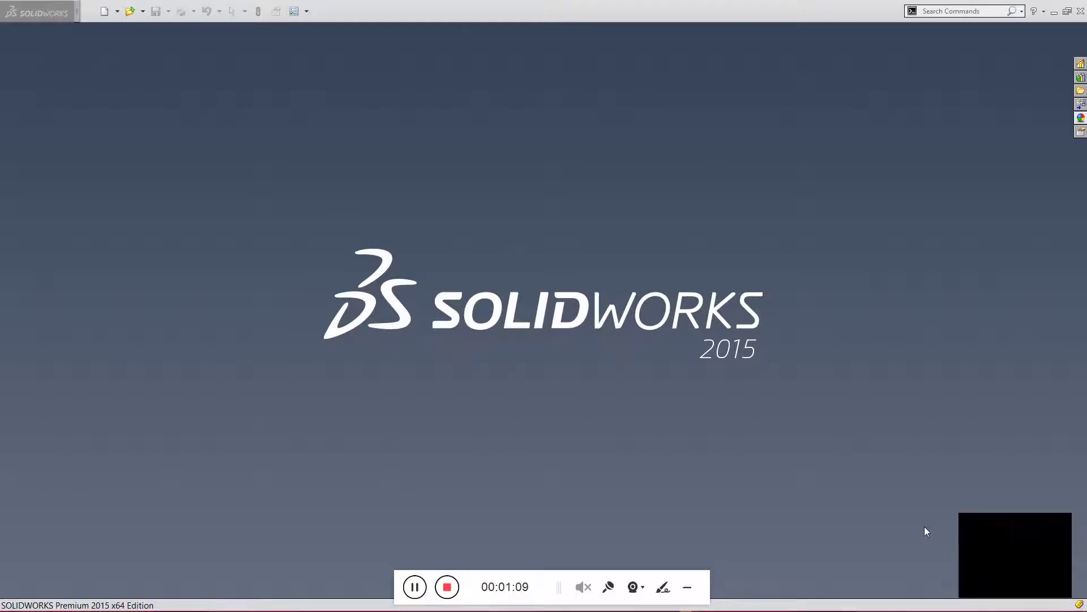
# - Browse the Open dialog to AK_Projects > ELECTRIC-TRIBIKE > 3D MODELS
pyautogui.moveTo(1075, 554)
pyautogui.mouseDown()
pyautogui.moveTo(572, 160)
pyautogui.moveTo(1031, 533)
pyautogui.mouseUp()
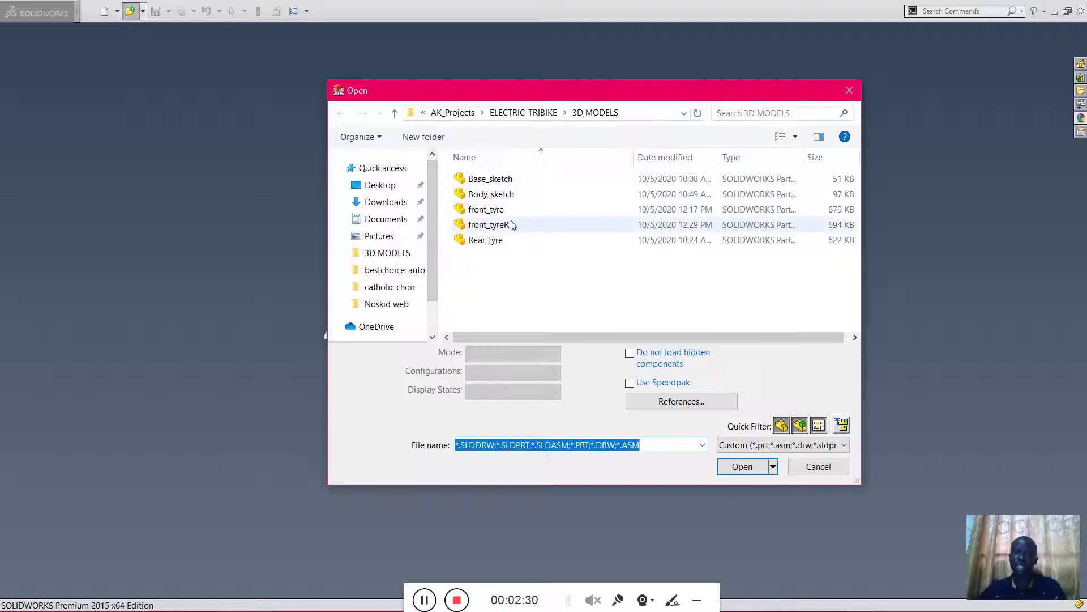
# - Select the Rear_tyre part in 3D MODELS and open it
pyautogui.click(522, 244)
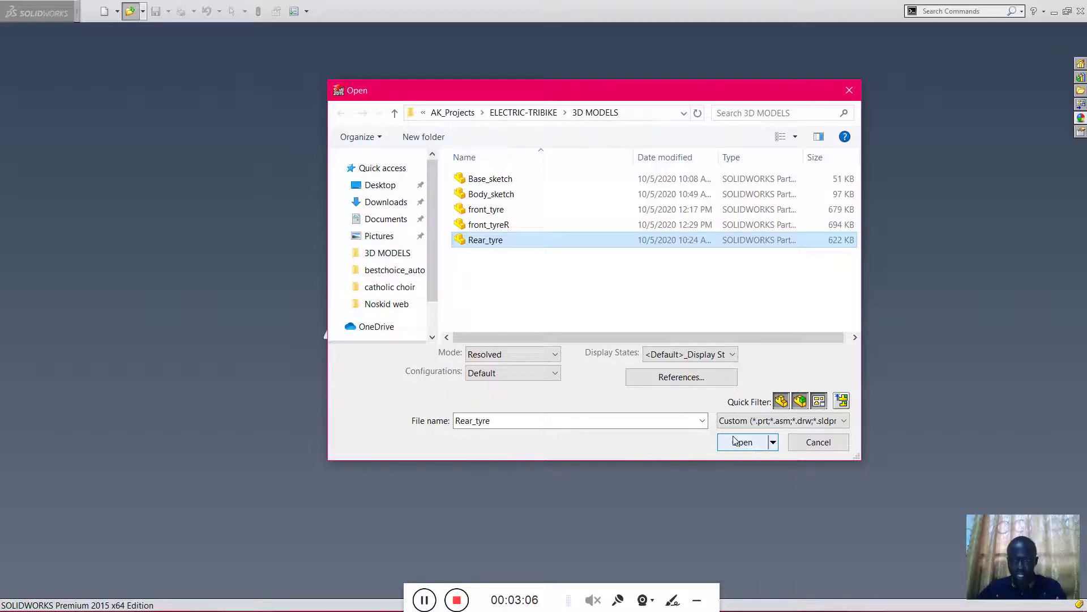
pyautogui.click(734, 442)
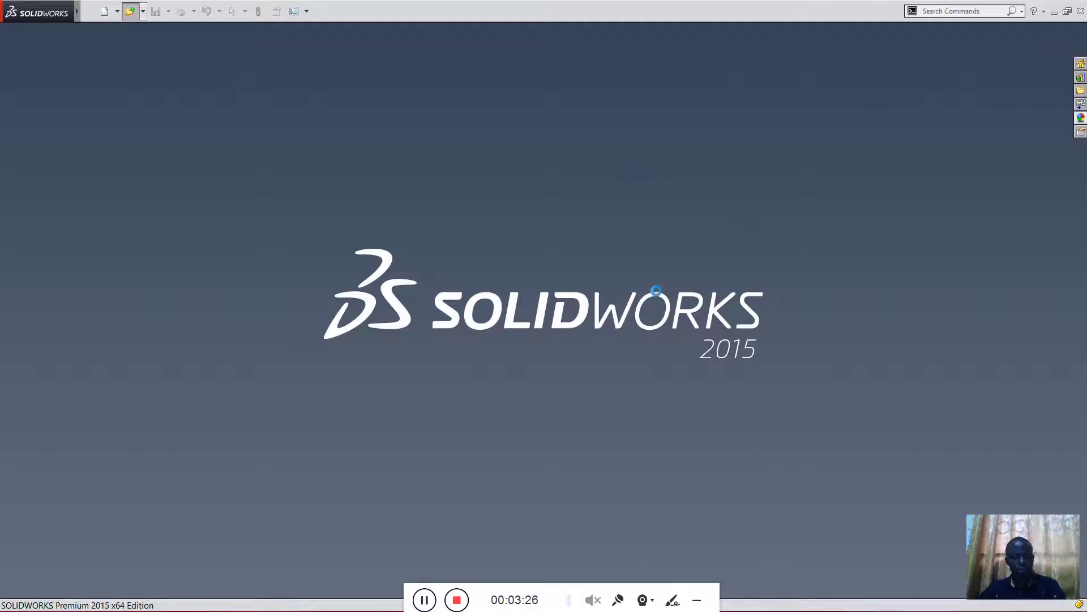
pyautogui.press('super')
# - Dismiss the Start menu and wait for SOLIDWORKS to finish loading Rear_tyre
pyautogui.press('super')
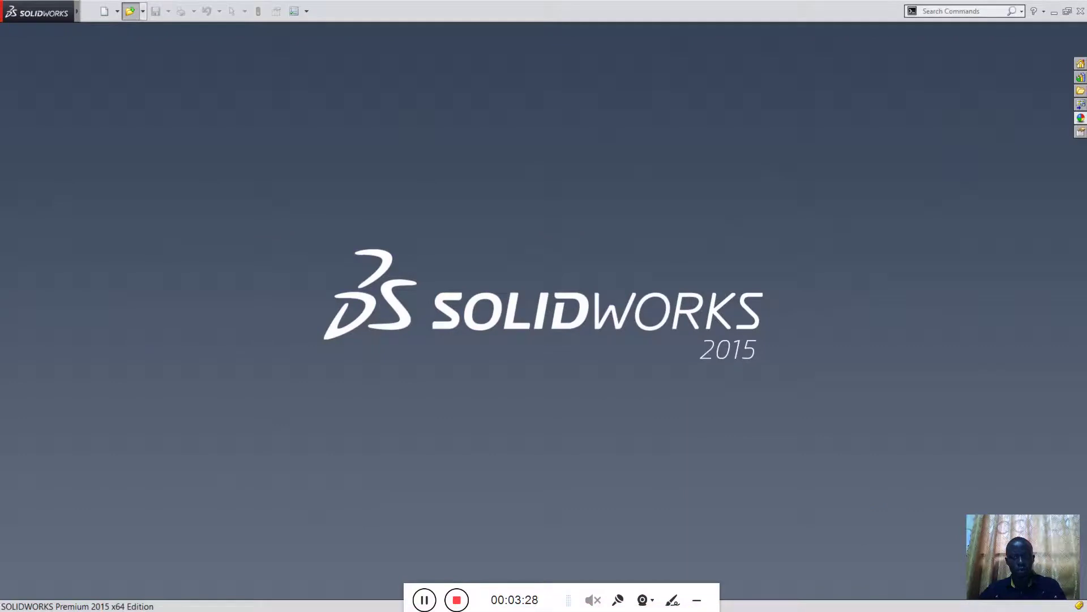
pyautogui.press('super')
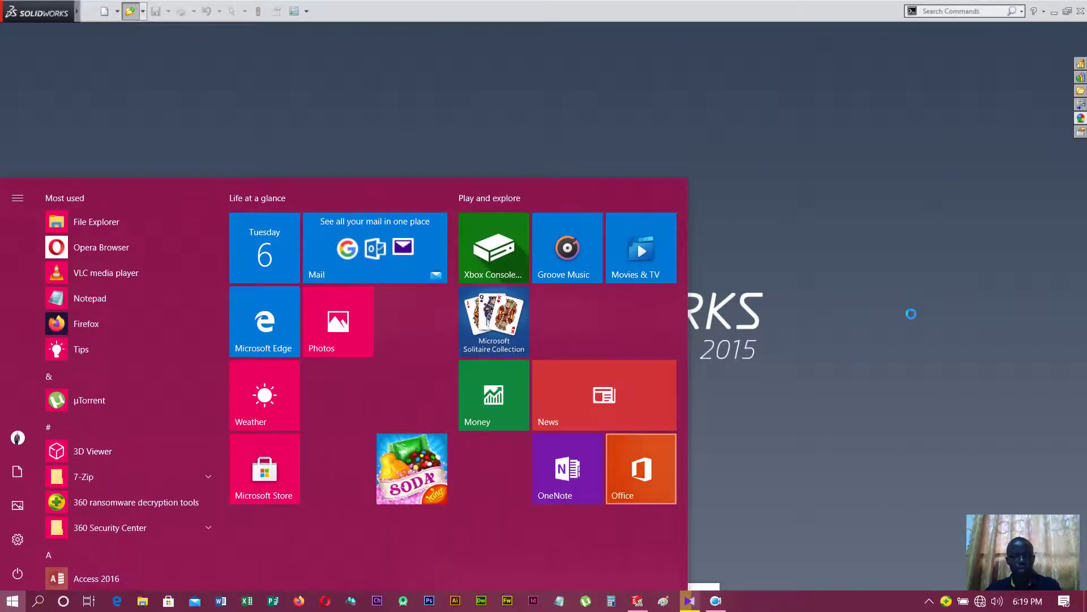
pyautogui.click(767, 251)
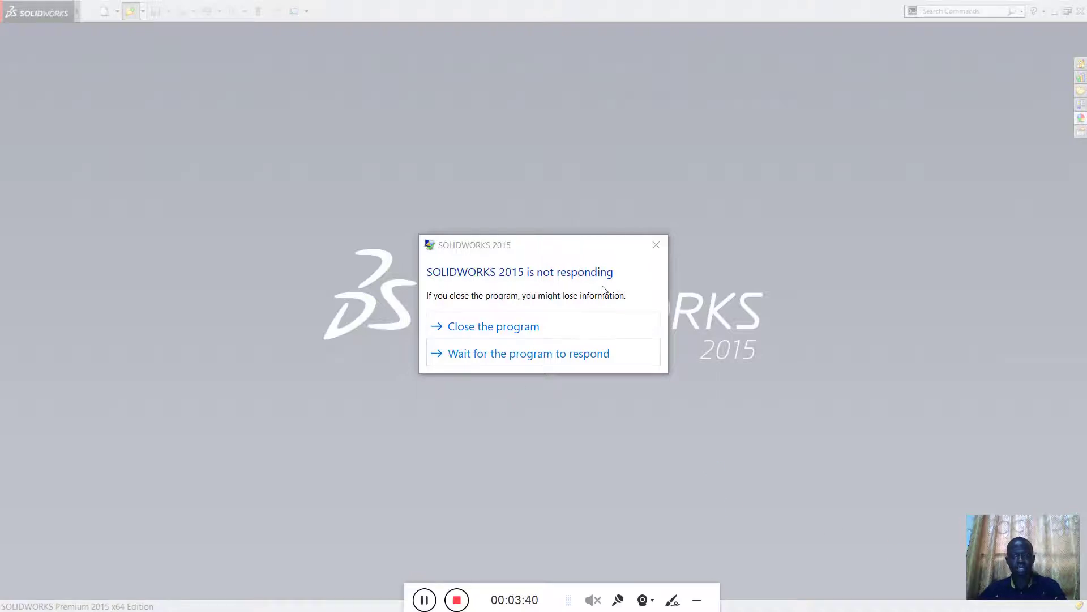
pyautogui.click(657, 245)
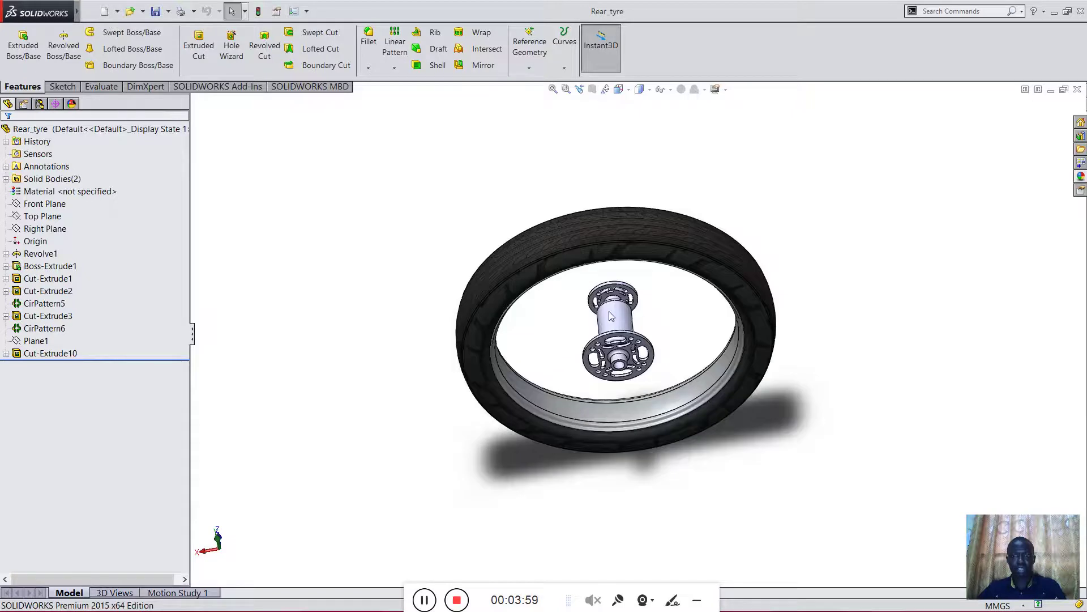
# - Zoom and orbit the tyre to inspect both sides of the hub
pyautogui.scroll(-1, 617, 320)
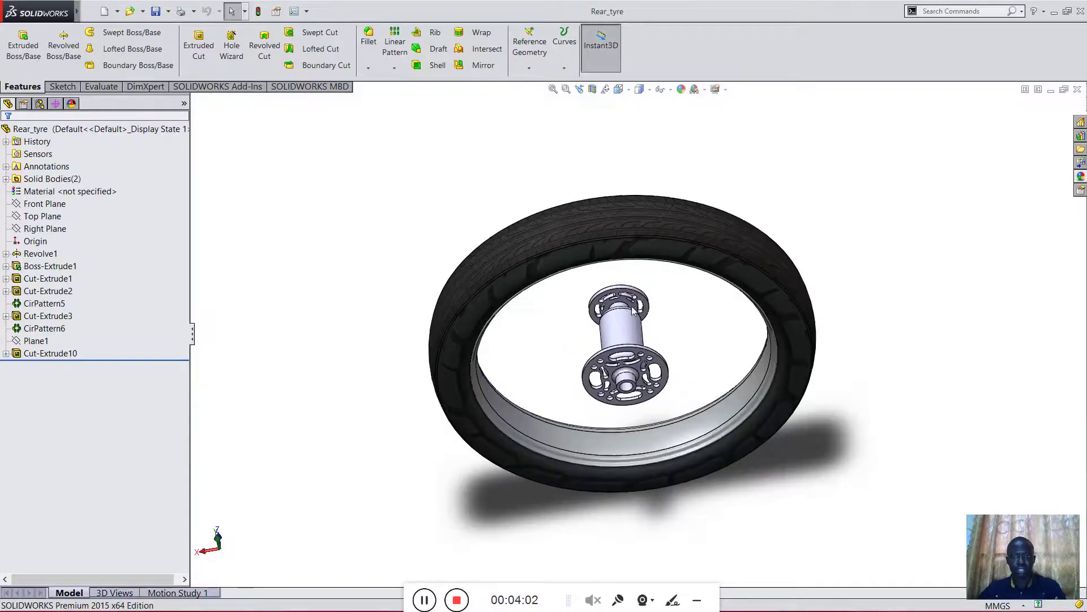
pyautogui.scroll(-2, 652, 362)
pyautogui.scroll(-2, 678, 400)
pyautogui.scroll(-1, 679, 400)
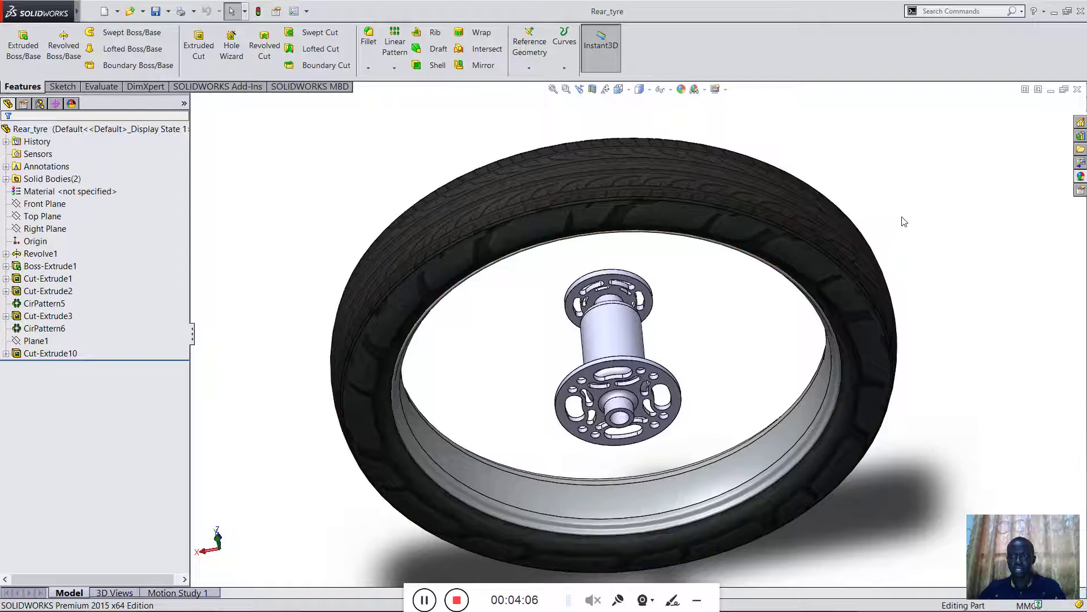
pyautogui.rightClick(909, 168)
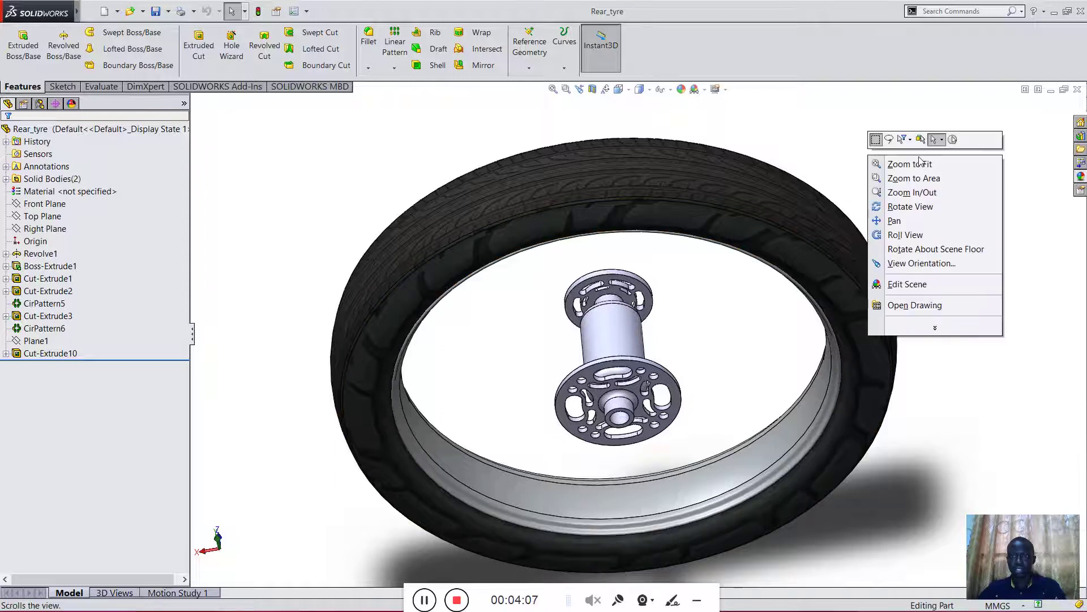
pyautogui.click(907, 214)
pyautogui.moveTo(940, 226); pyautogui.dragTo(854, 238)
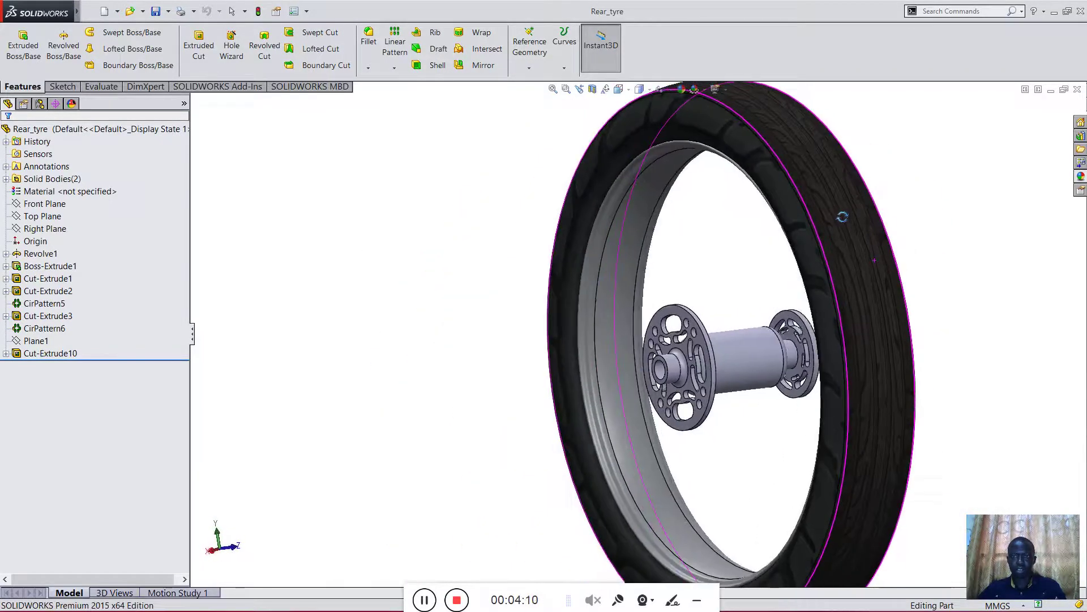
pyautogui.scroll(3, 894, 311)
pyautogui.scroll(-4, 816, 311)
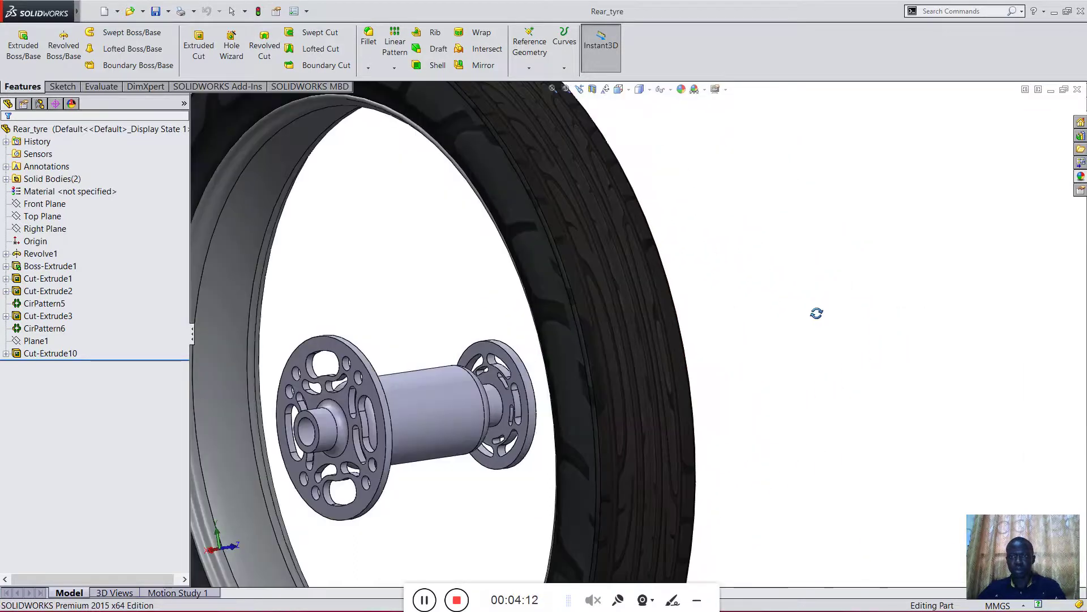
pyautogui.scroll(2, 670, 328)
pyautogui.scroll(3, 670, 327)
pyautogui.scroll(-2, 736, 397)
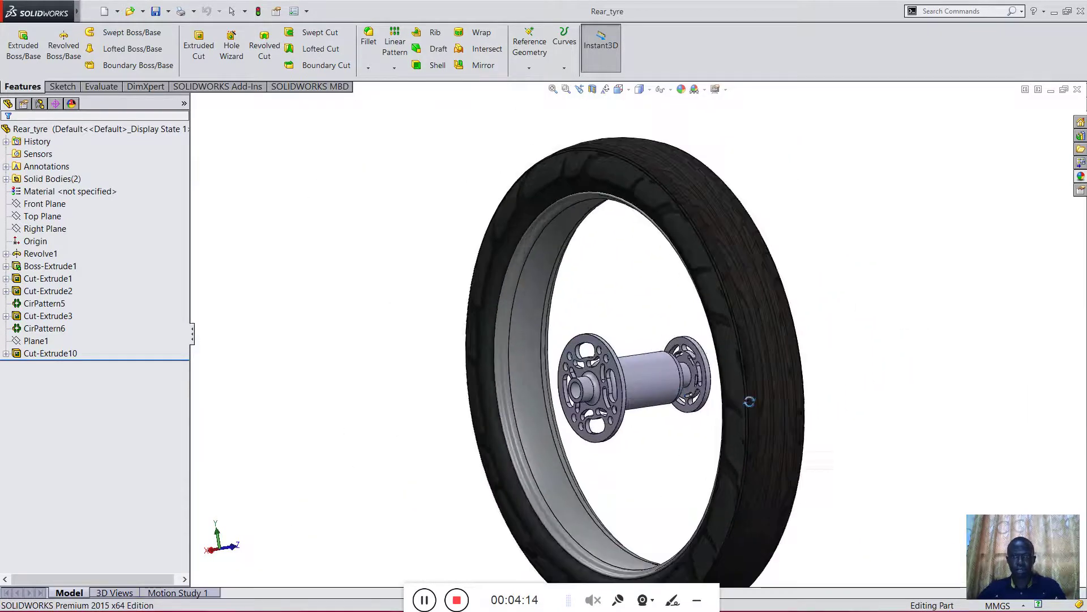
pyautogui.scroll(1, 727, 401)
pyautogui.scroll(-2, 727, 401)
pyautogui.scroll(3, 626, 376)
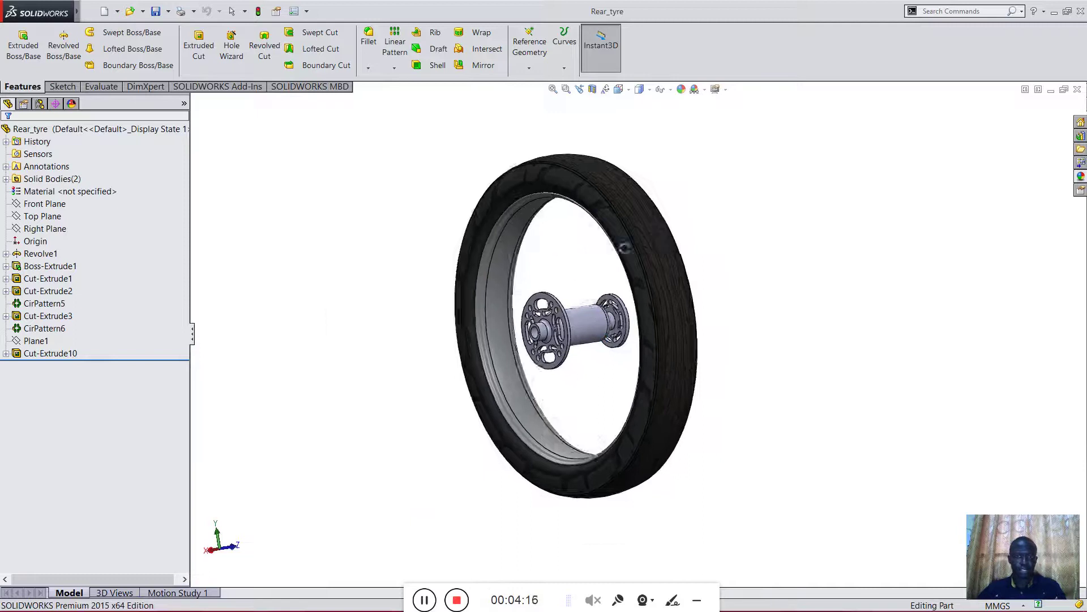
pyautogui.moveTo(560, 247)
pyautogui.mouseDown()
pyautogui.moveTo(652, 242)
pyautogui.moveTo(587, 238)
pyautogui.moveTo(572, 275)
pyautogui.moveTo(732, 228)
pyautogui.mouseUp()
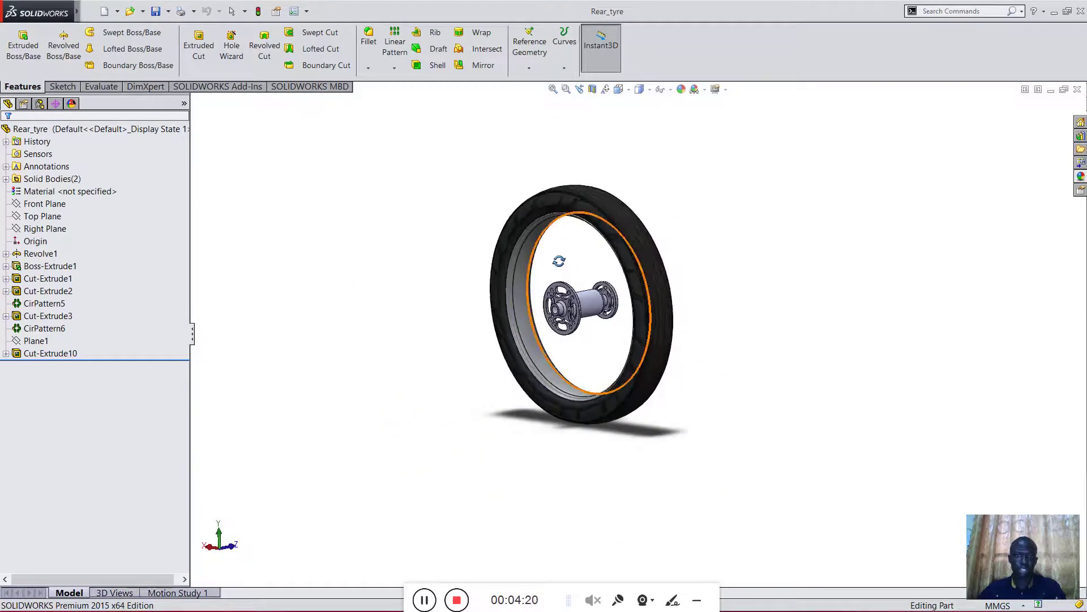
# - Turn off rotate mode and roll the feature tree back to just after Revolve1
pyautogui.rightClick(789, 160)
pyautogui.click(804, 231)
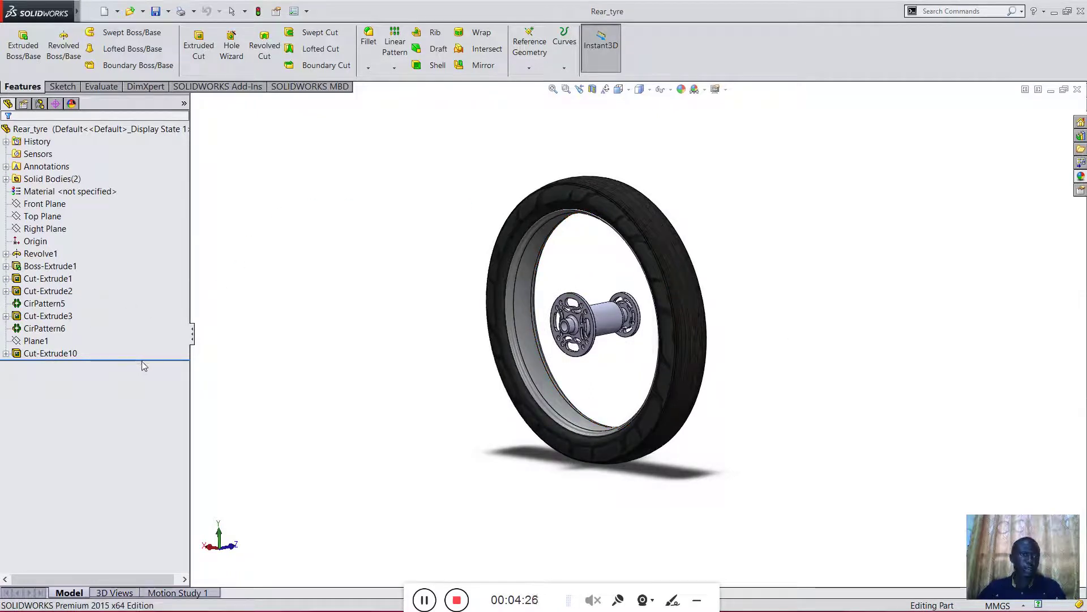
pyautogui.click(165, 363)
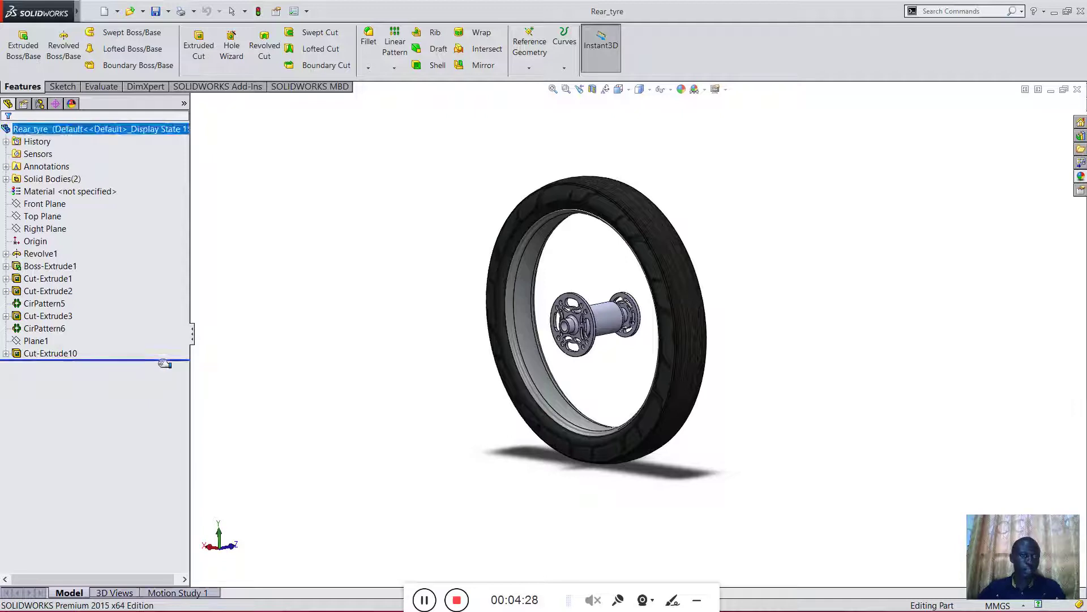
pyautogui.moveTo(165, 363); pyautogui.dragTo(151, 272)
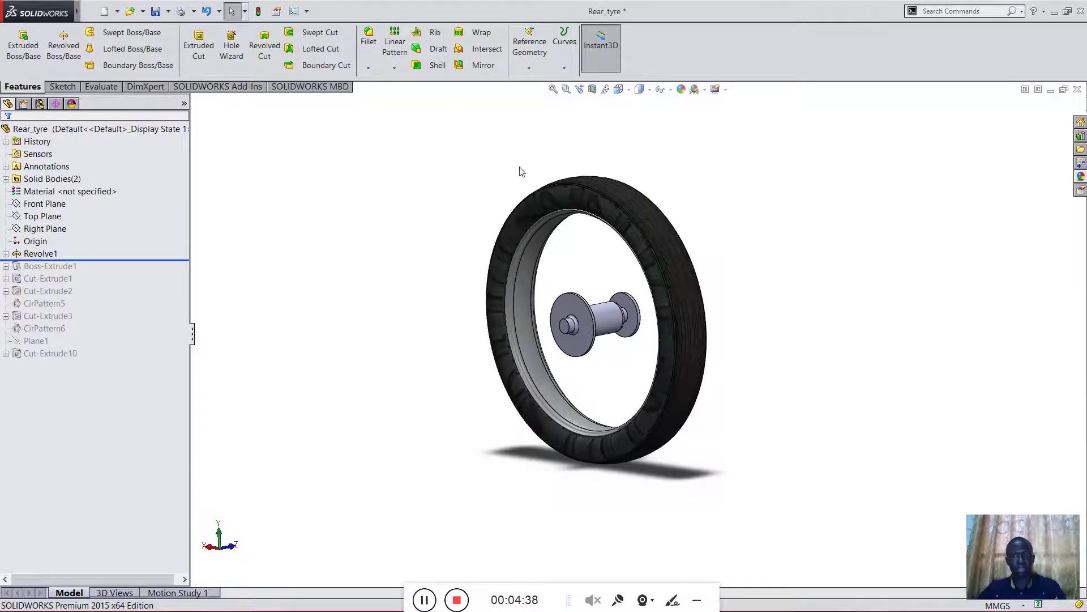
# - Edit Revolve1's Sketch1, showing its Ø520, Ø64, R28 and 1400 dimensions
pyautogui.click(5, 254)
pyautogui.click(45, 255)
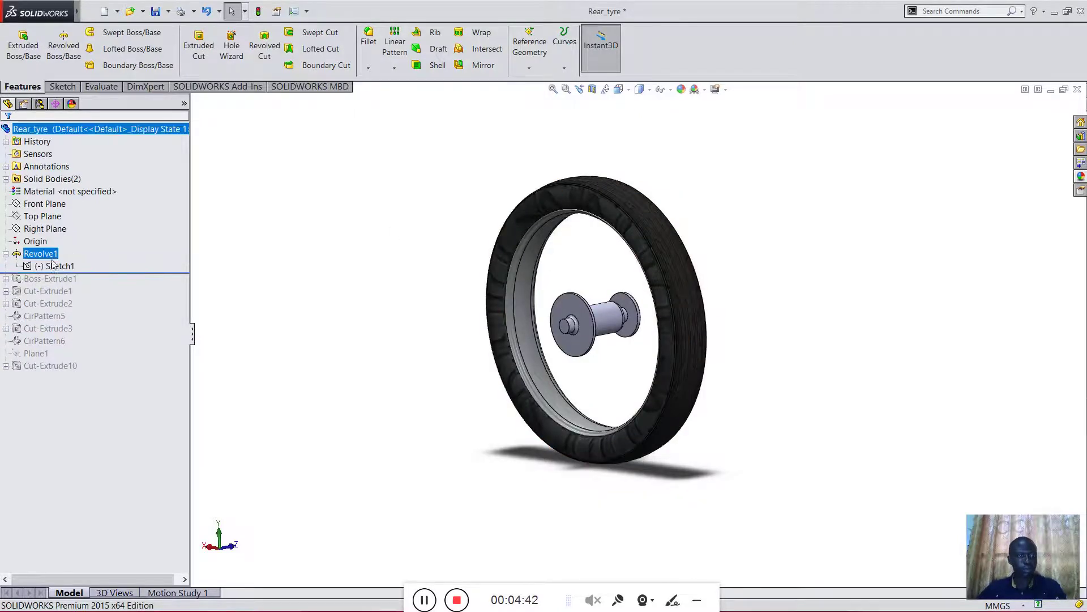
pyautogui.click(51, 267)
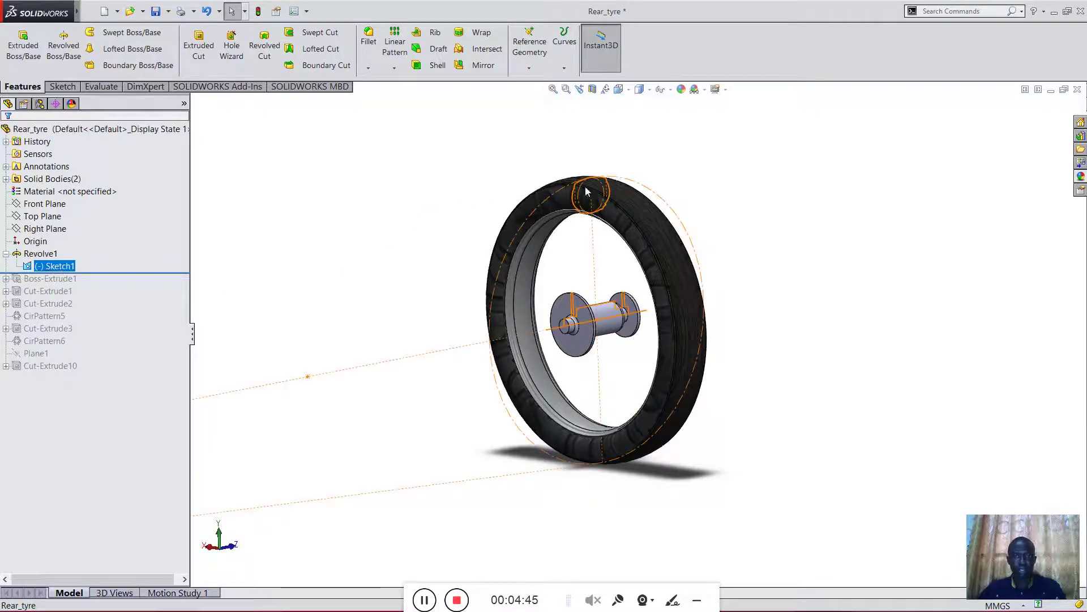
pyautogui.click(626, 198)
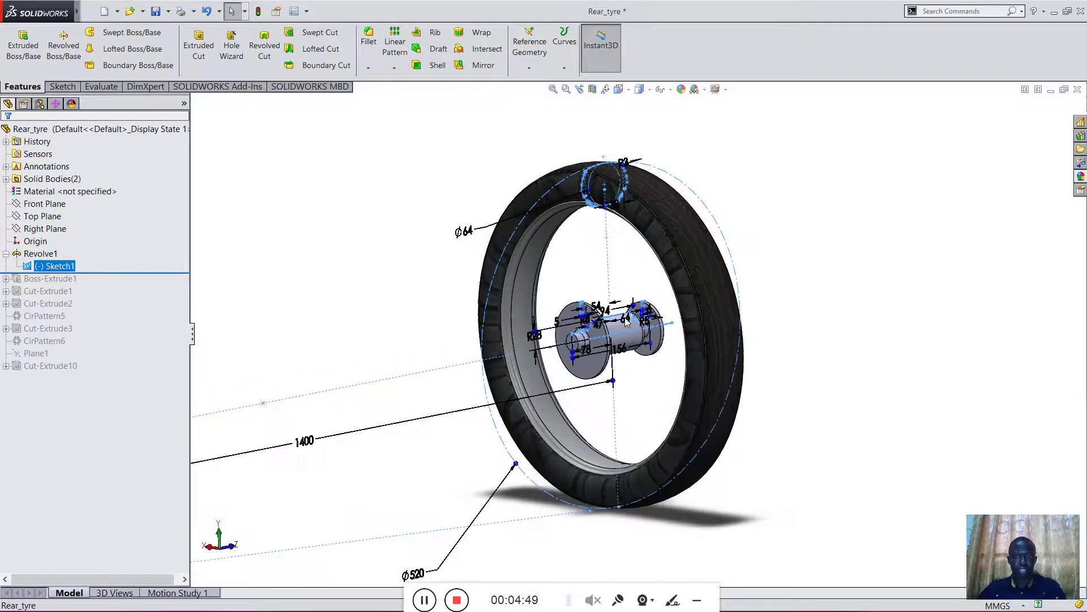
pyautogui.scroll(-1, 572, 252)
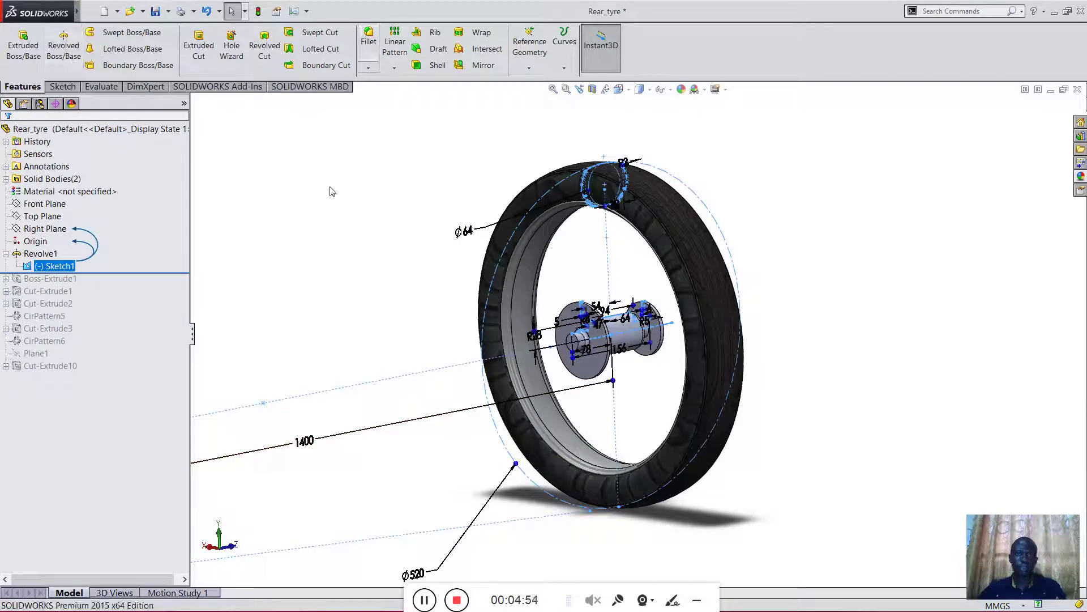
pyautogui.rightClick(51, 268)
pyautogui.click(63, 237)
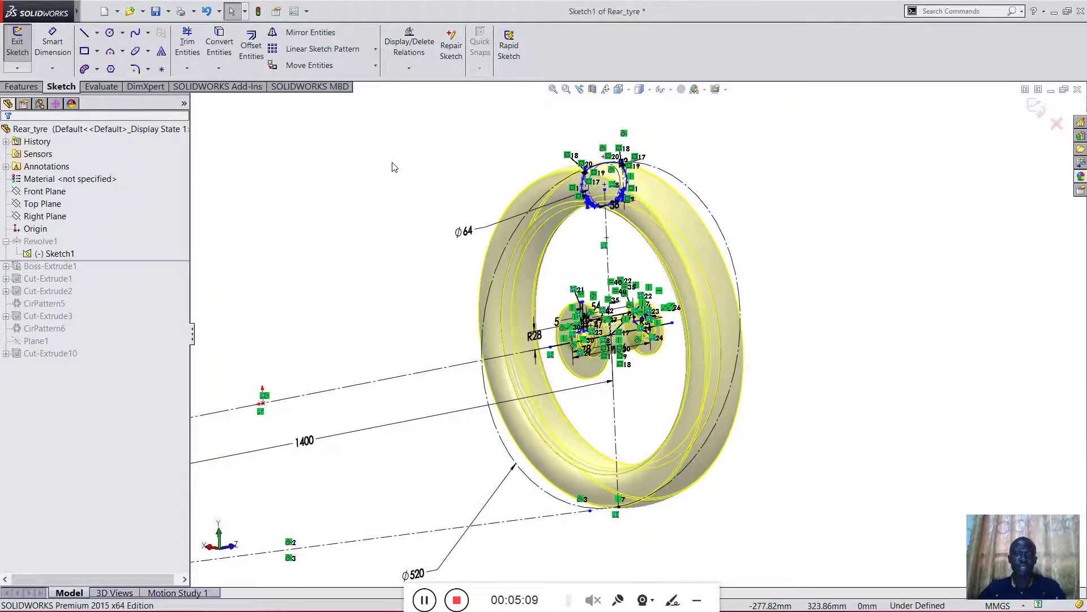
# - View Sketch1 from the Right and hide the sketch relation glyphs
pyautogui.click(626, 89)
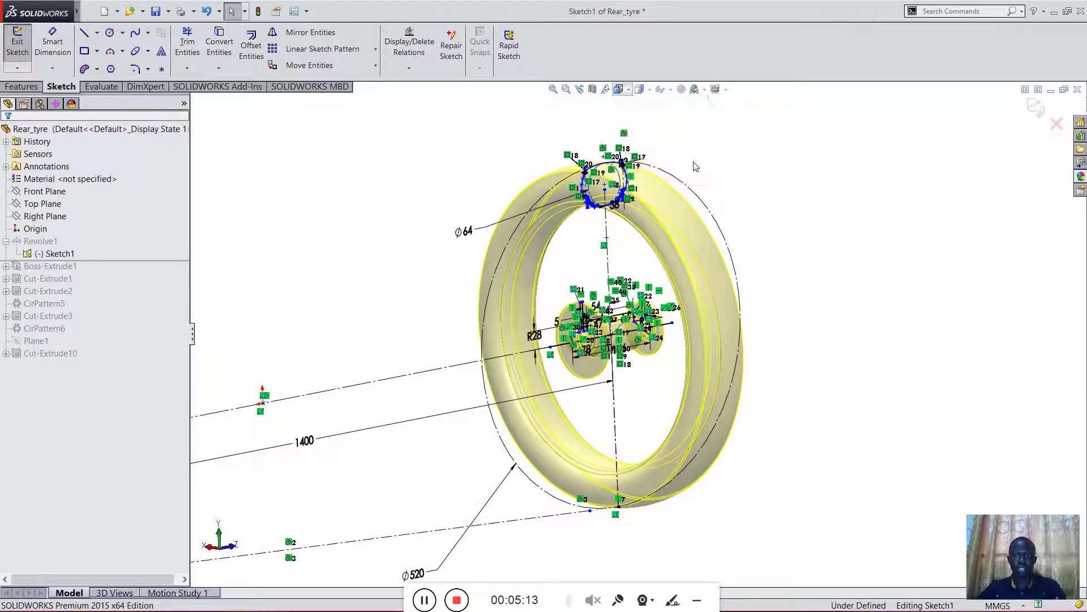
pyautogui.hotkey('ctrl', '4')
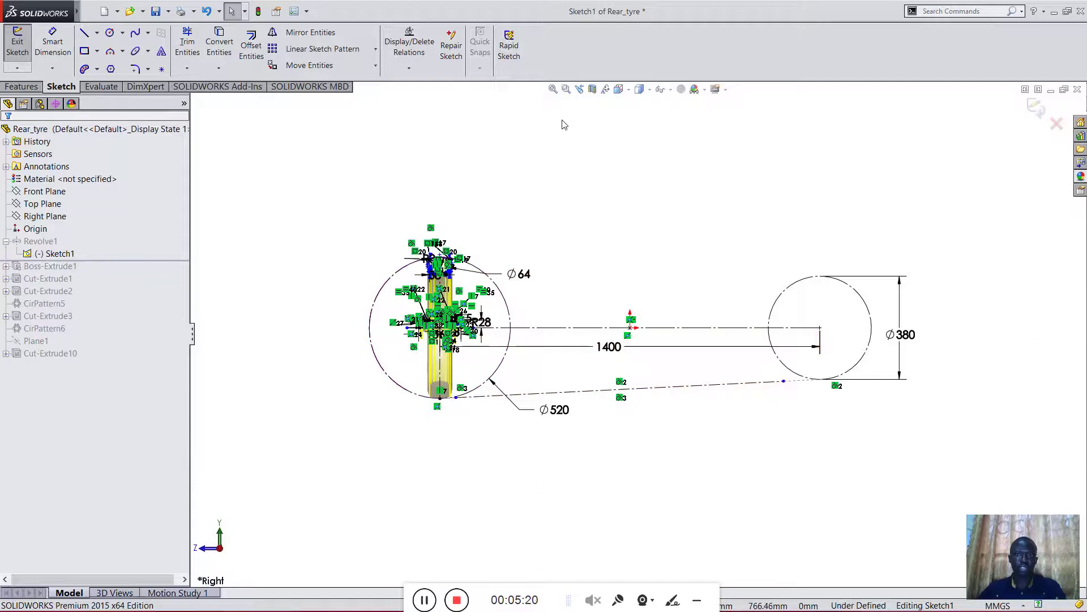
pyautogui.click(661, 89)
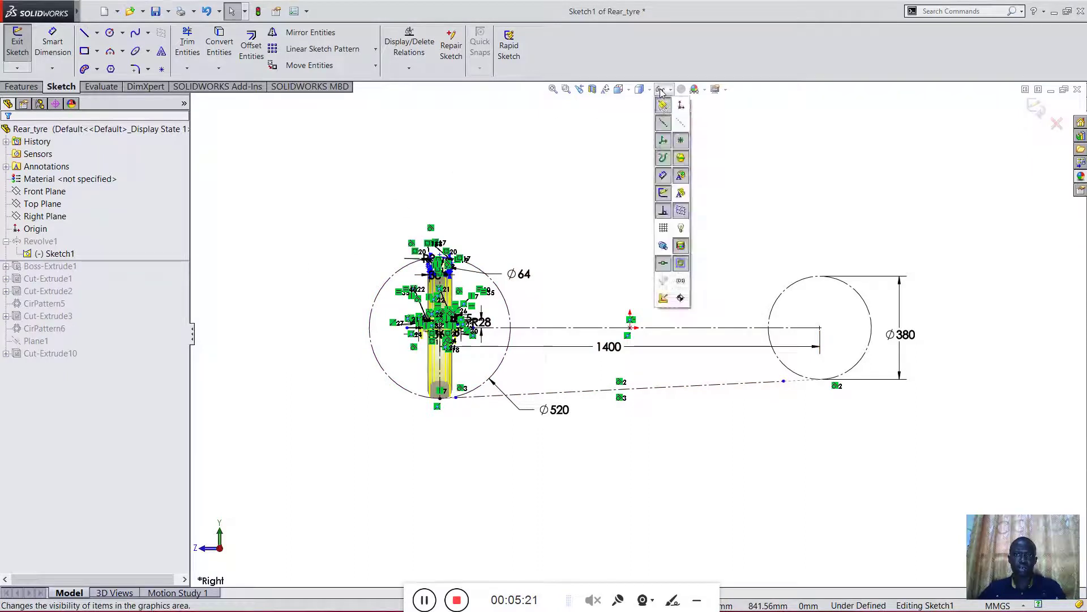
pyautogui.click(663, 211)
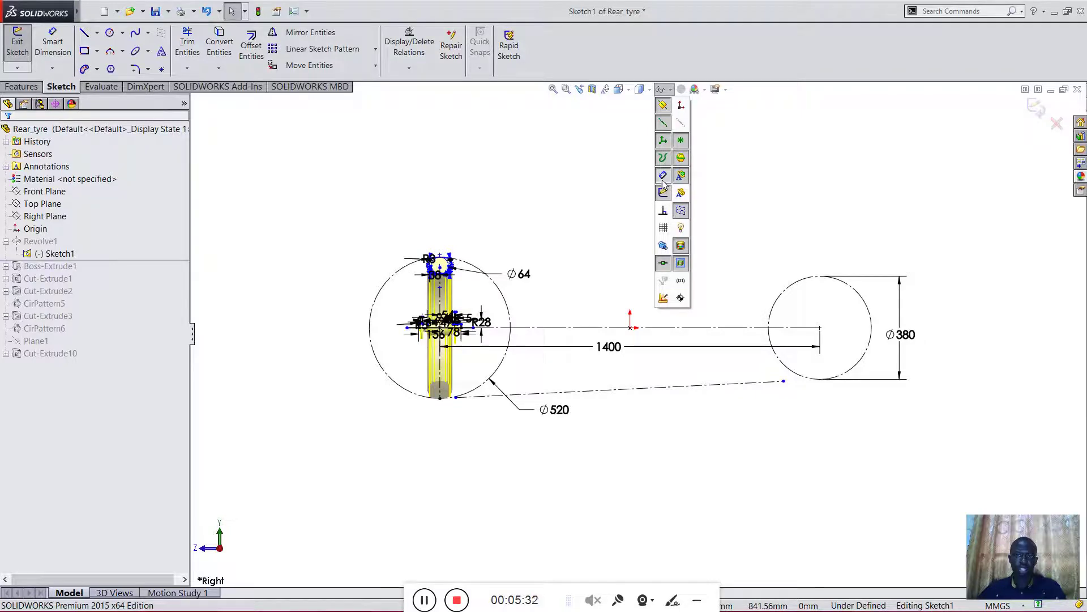
pyautogui.click(664, 177)
pyautogui.click(663, 193)
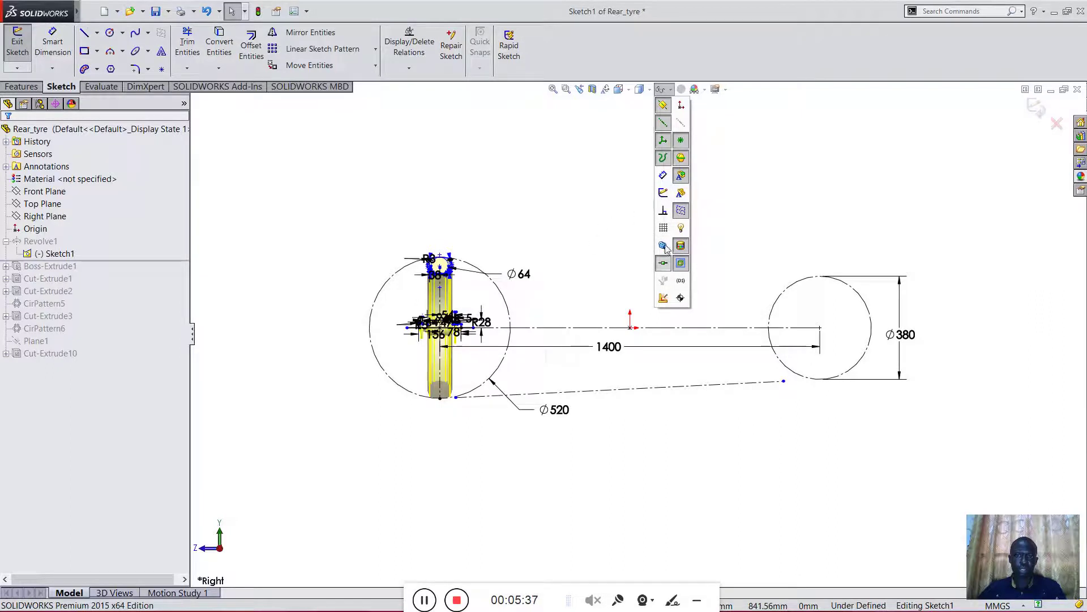
pyautogui.click(664, 175)
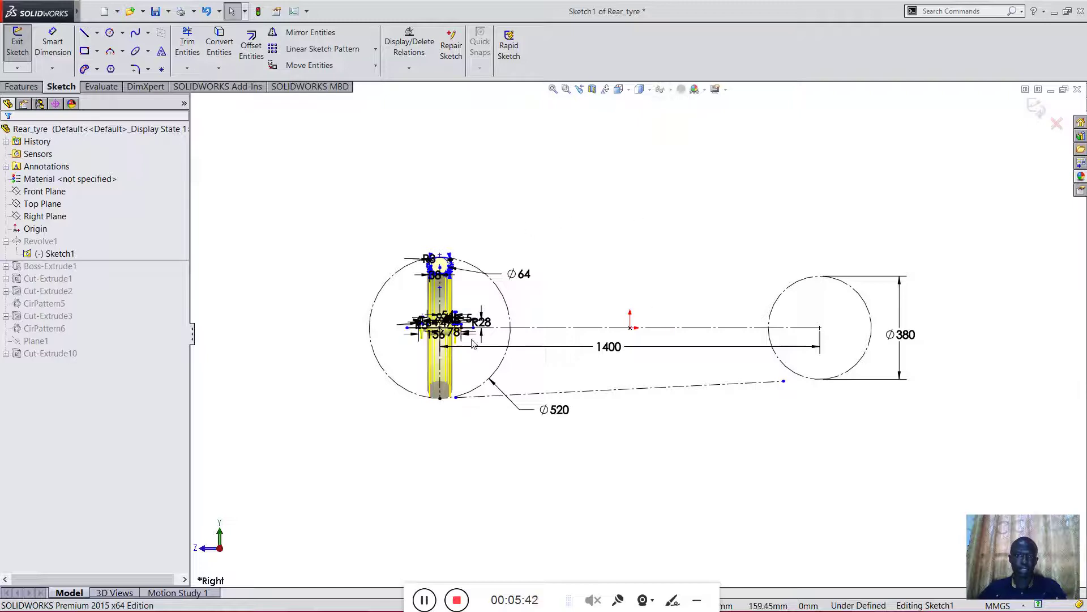
# - Zoom in on the tyre cross-section and bring up the Start menu
pyautogui.scroll(-2, 419, 312)
pyautogui.scroll(-2, 445, 278)
pyautogui.scroll(-2, 470, 221)
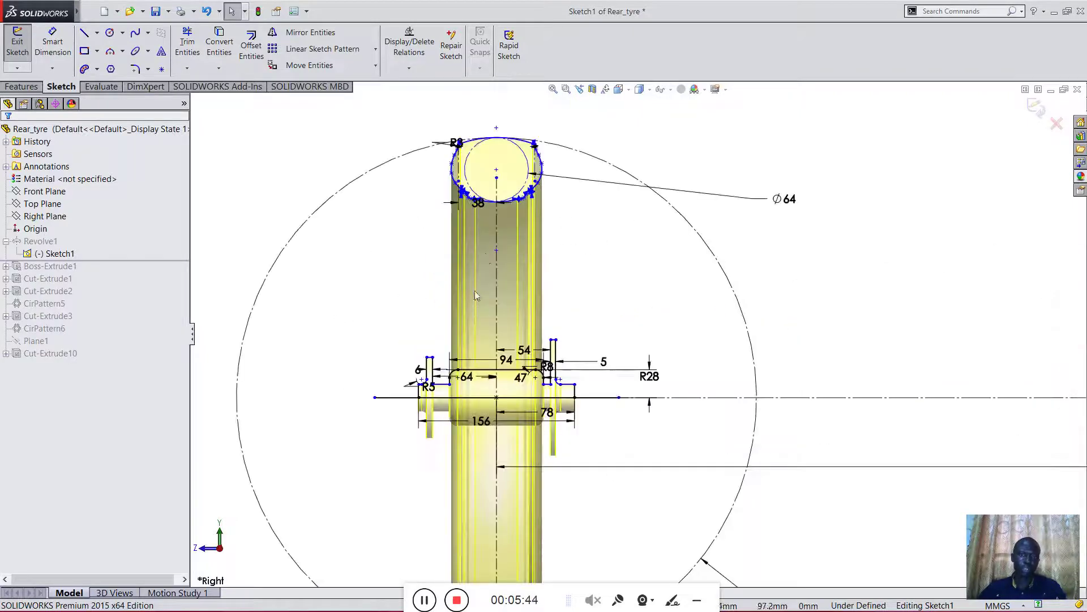
pyautogui.scroll(-2, 496, 165)
pyautogui.scroll(2, 547, 187)
pyautogui.scroll(-1, 536, 191)
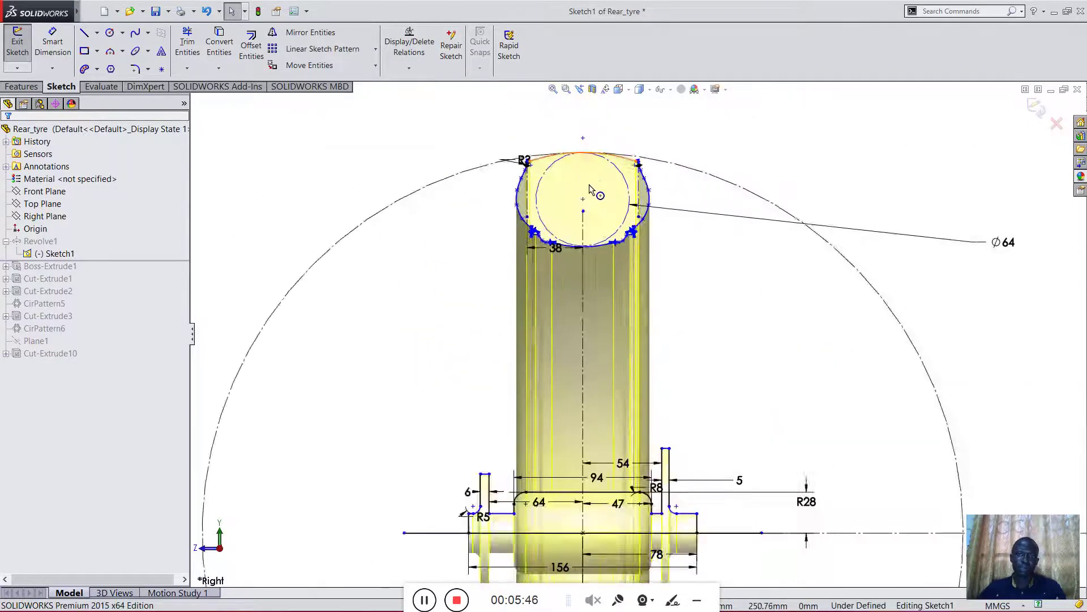
pyautogui.scroll(-2, 533, 193)
pyautogui.scroll(-2, 531, 195)
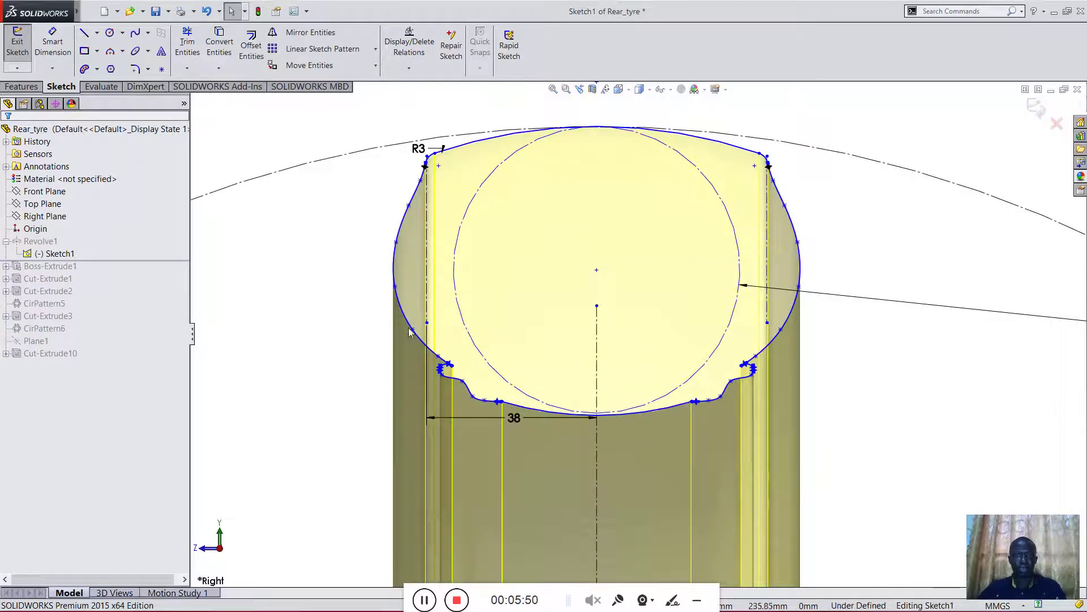
pyautogui.click(161, 69)
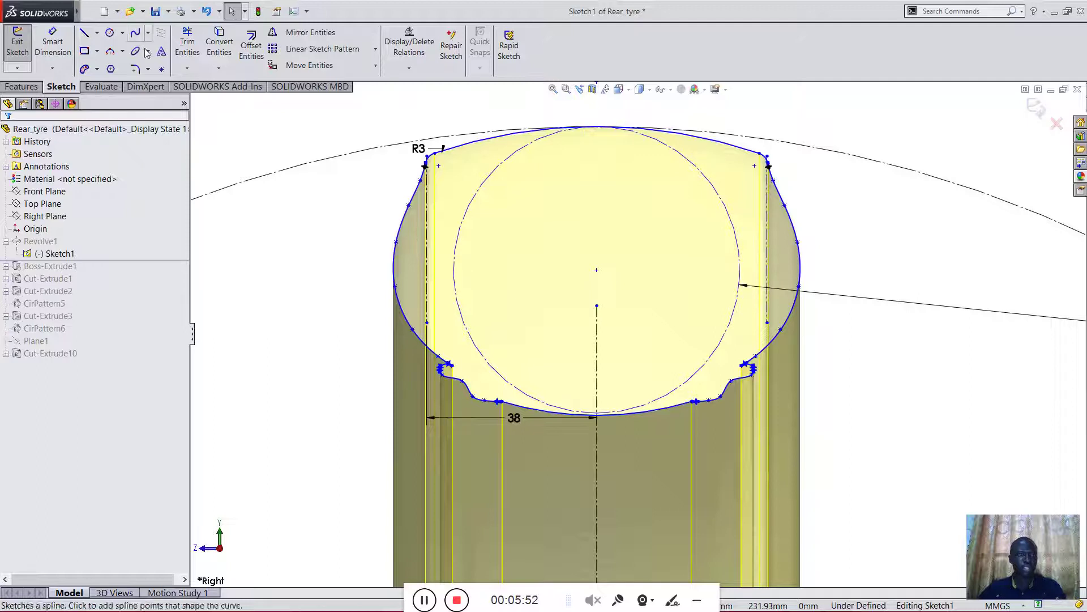
pyautogui.press('Escape')
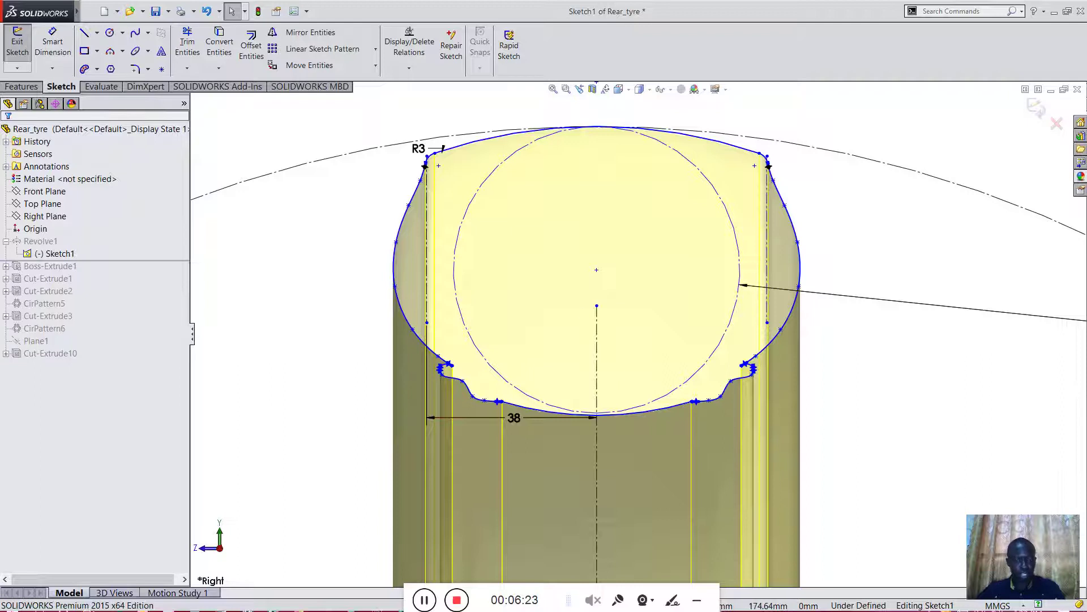
pyautogui.press('super')
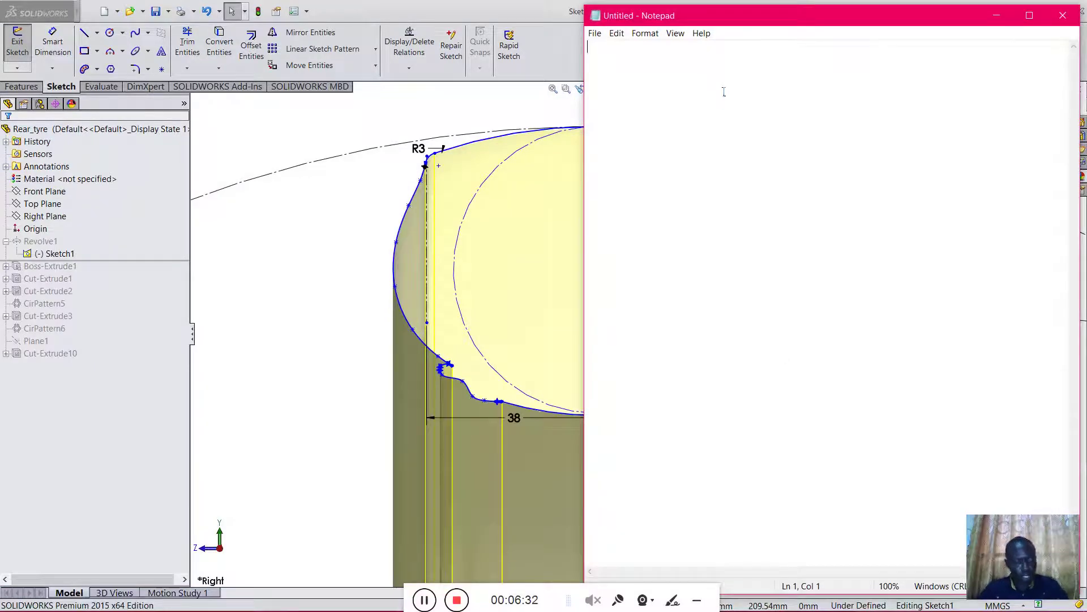
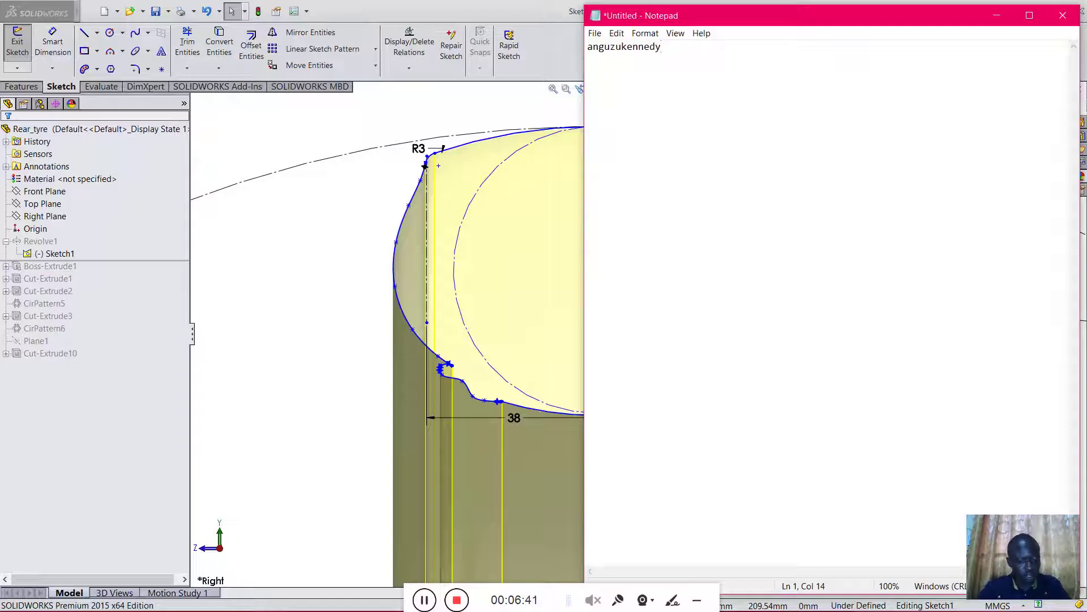
# - Type two contact e-mail addresses and a website note into Notepad
pyautogui.press('Return')
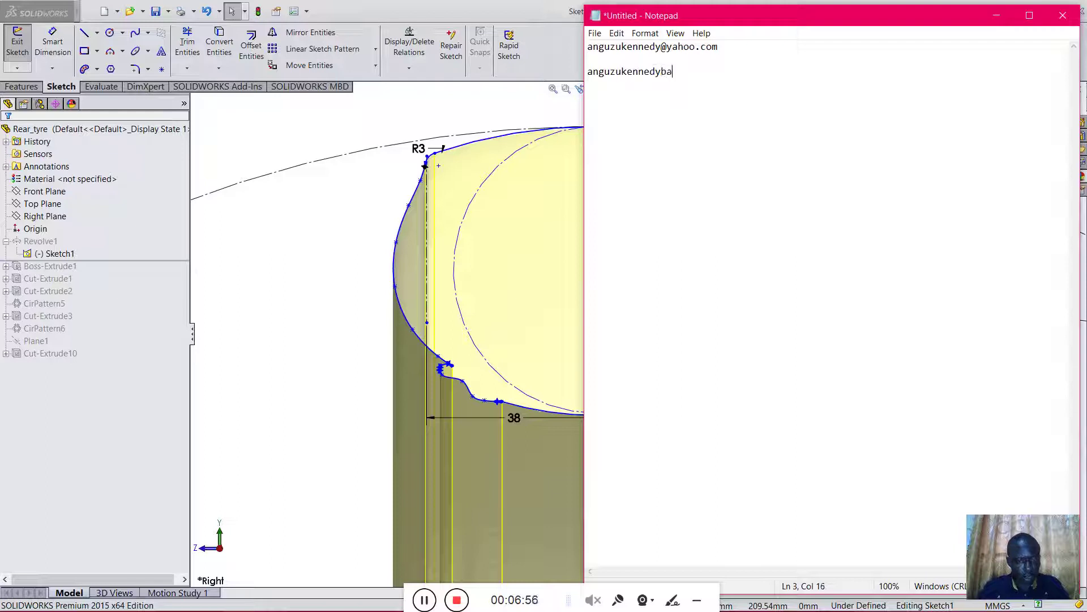
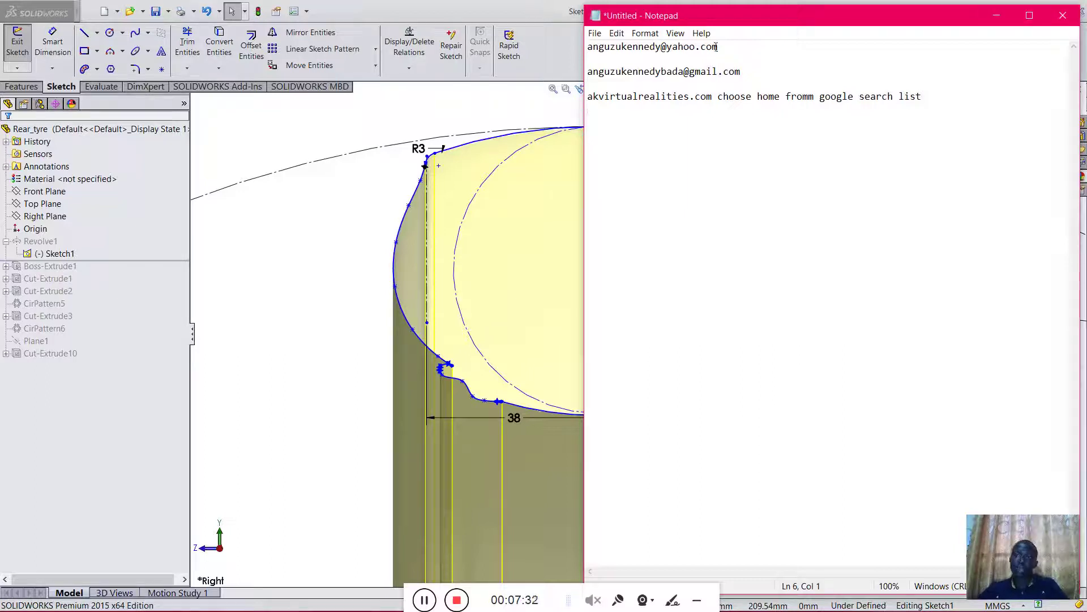
pyautogui.click(1064, 20)
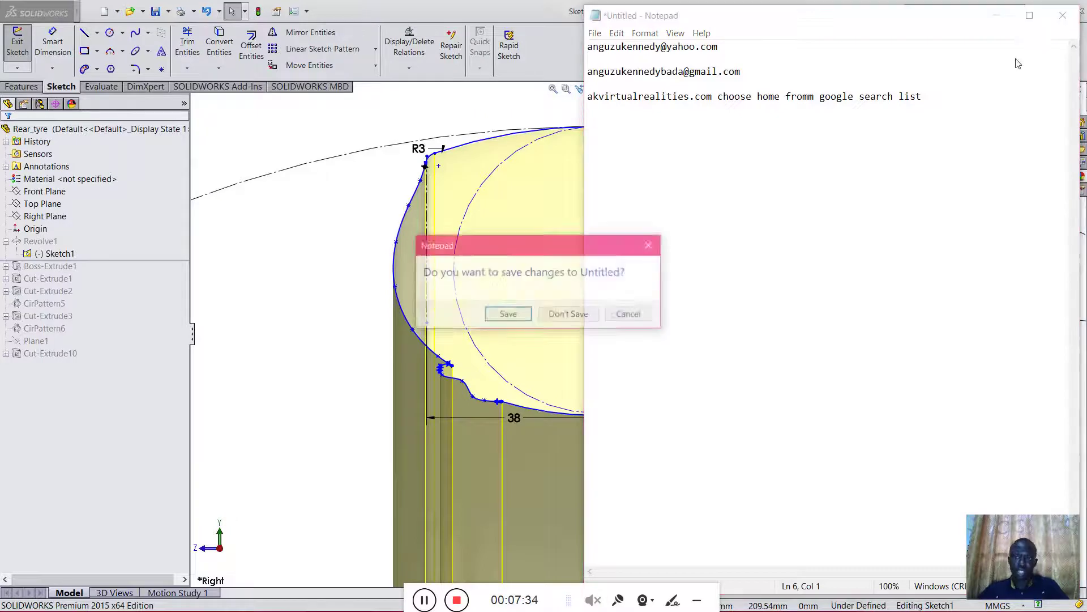
pyautogui.click(559, 315)
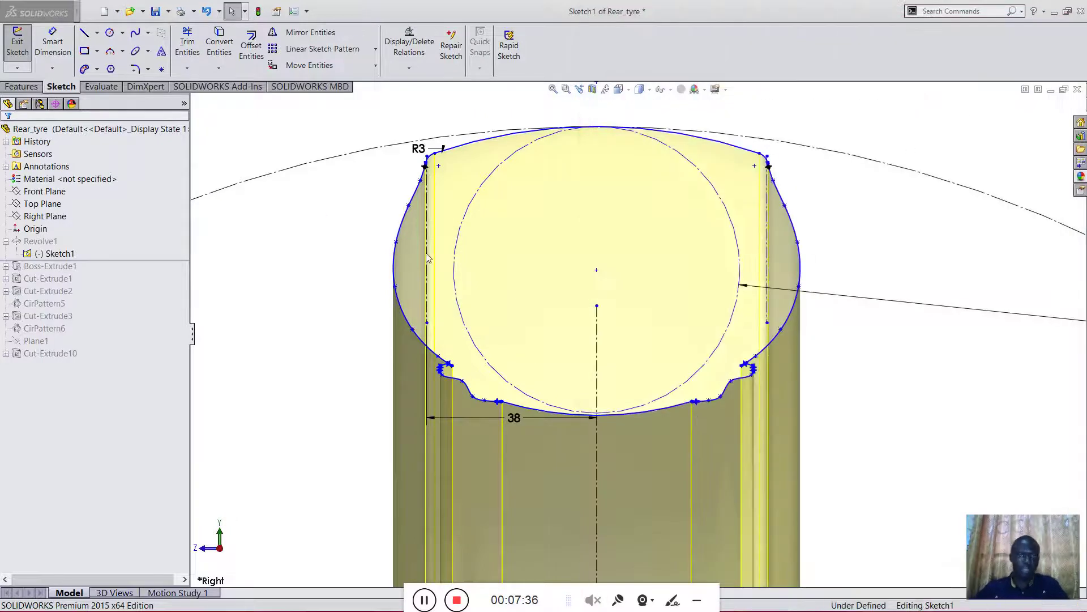
pyautogui.scroll(2, 623, 298)
pyautogui.scroll(-3, 670, 368)
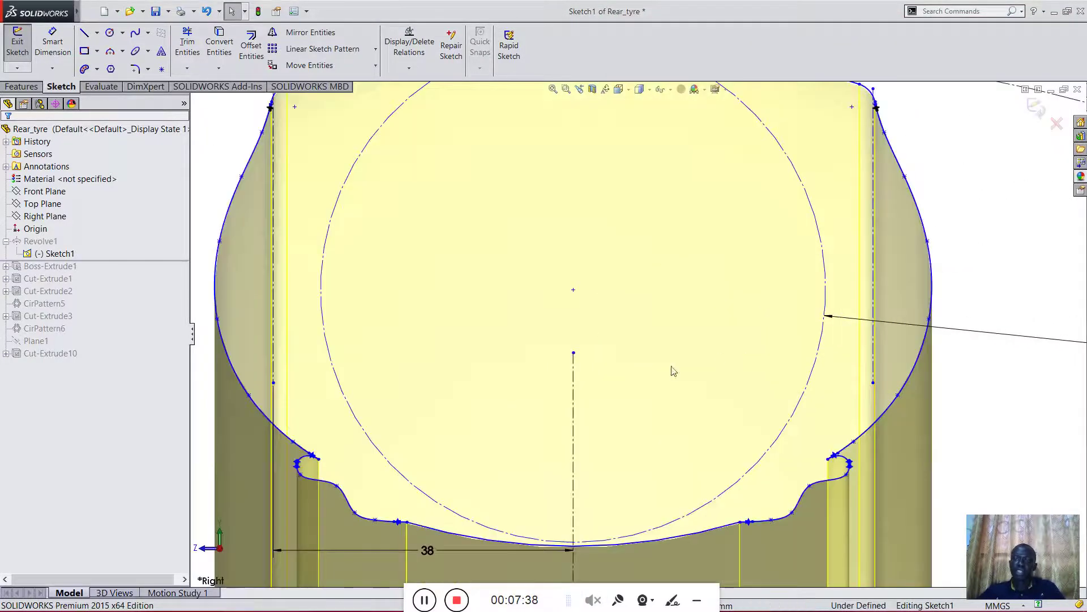
pyautogui.scroll(-2, 644, 364)
pyautogui.scroll(2, 643, 364)
pyautogui.scroll(2, 643, 364)
pyautogui.scroll(2, 644, 364)
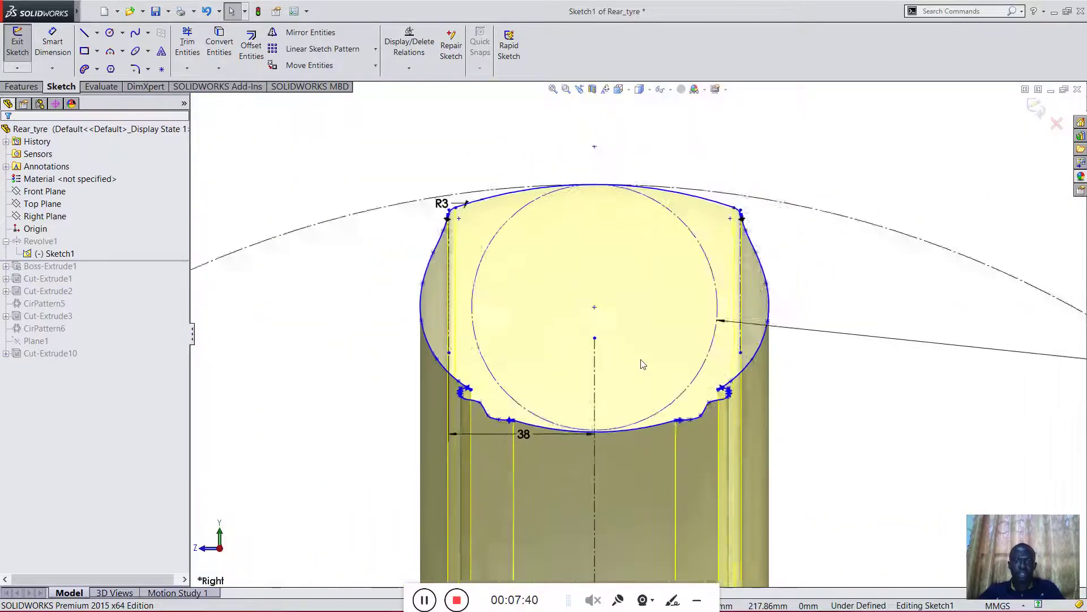
pyautogui.scroll(2, 644, 364)
pyautogui.scroll(3, 643, 364)
pyautogui.scroll(1, 644, 364)
pyautogui.scroll(1, 697, 493)
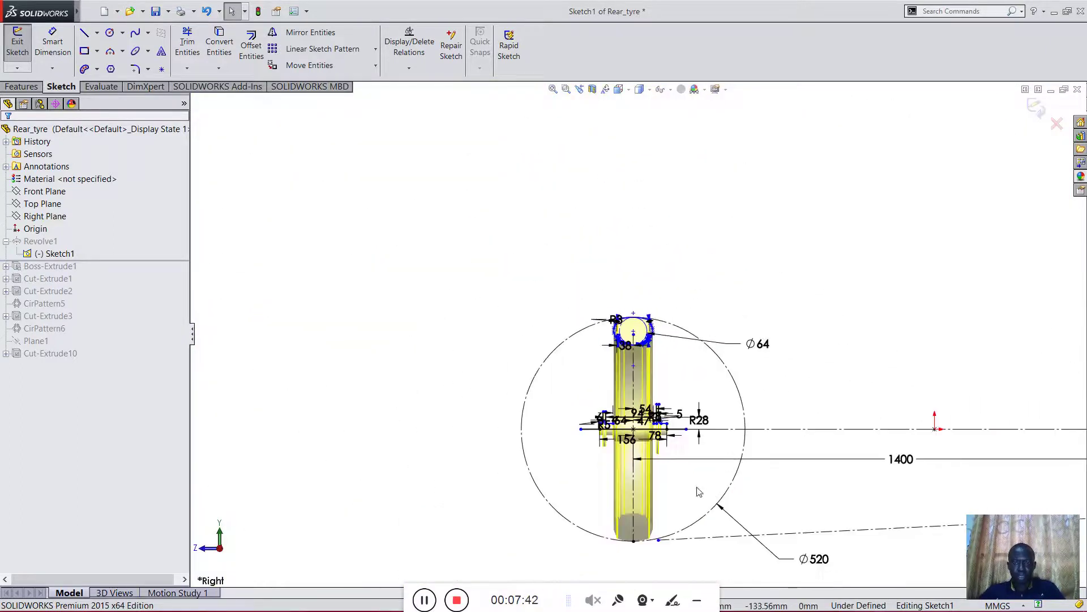
pyautogui.scroll(-1, 696, 493)
pyautogui.scroll(-2, 566, 348)
pyautogui.scroll(-1, 592, 401)
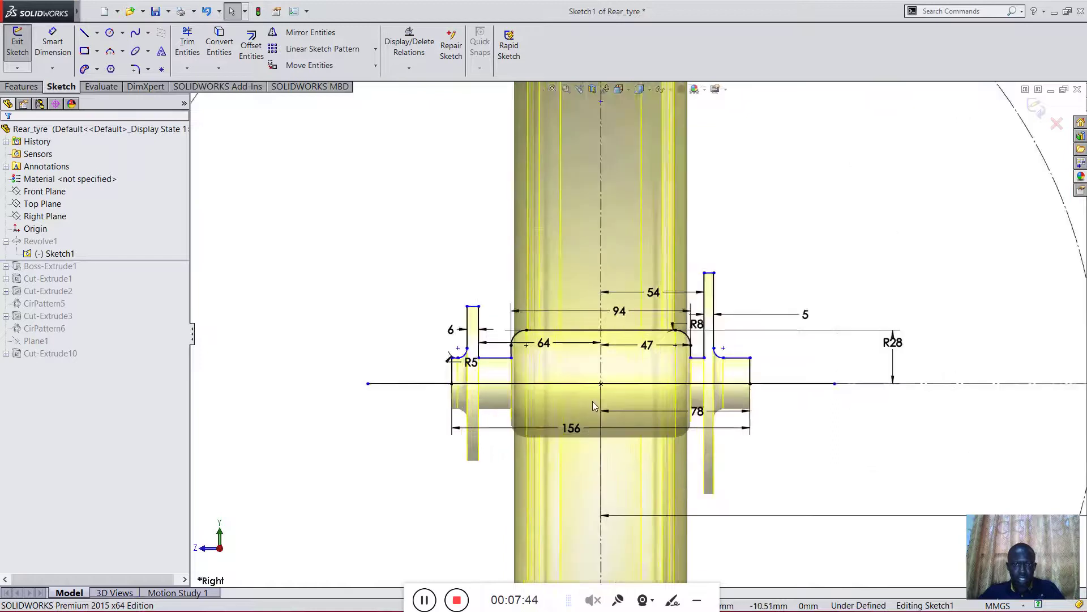
pyautogui.scroll(-3, 593, 399)
pyautogui.scroll(-2, 592, 396)
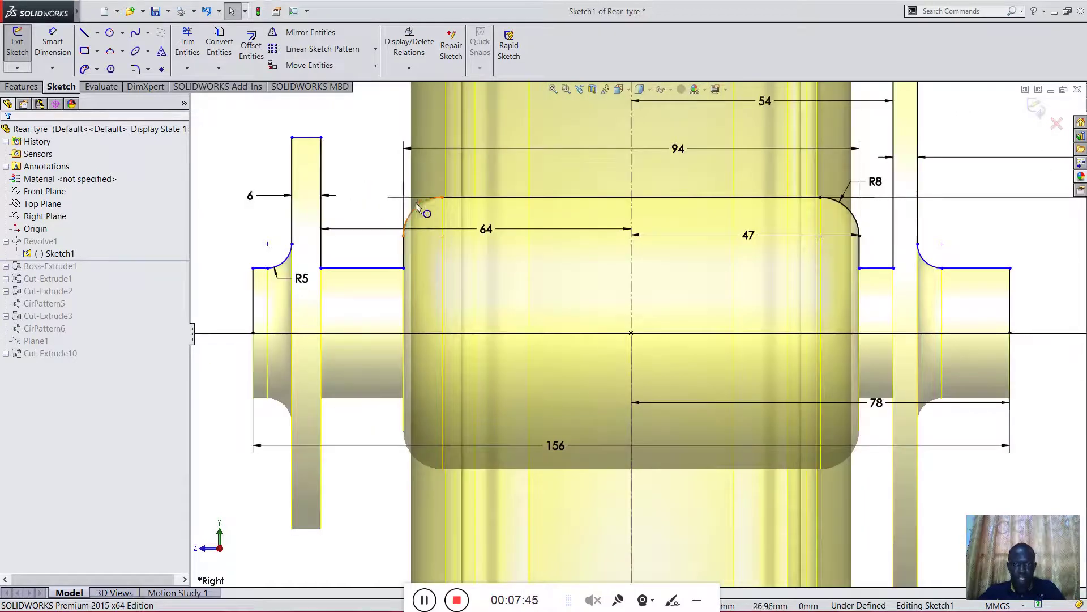
pyautogui.click(148, 70)
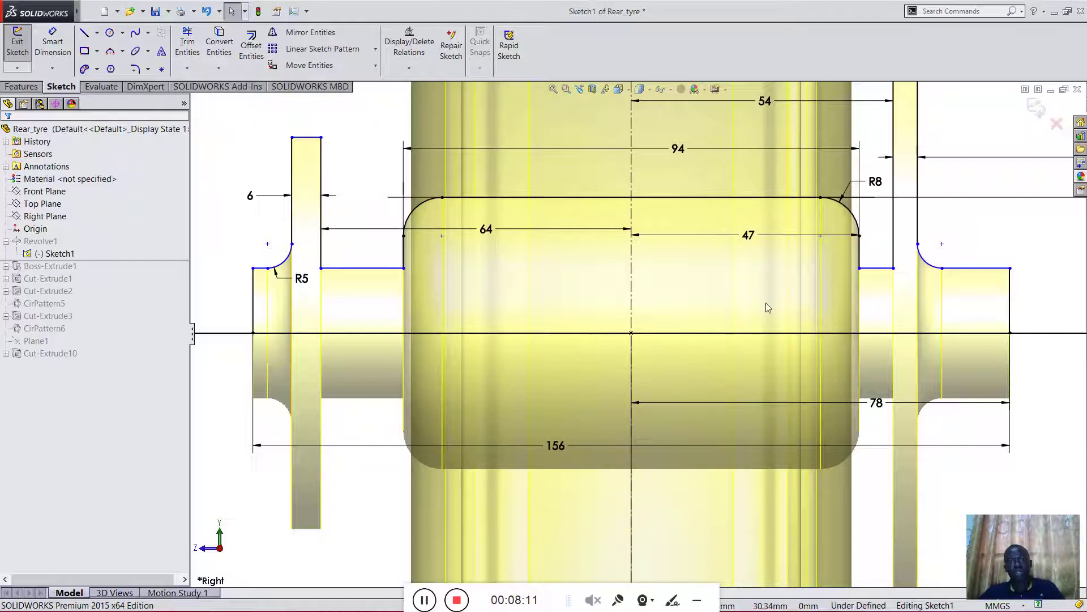
pyautogui.press('z')
pyautogui.press('z')
pyautogui.press('z')
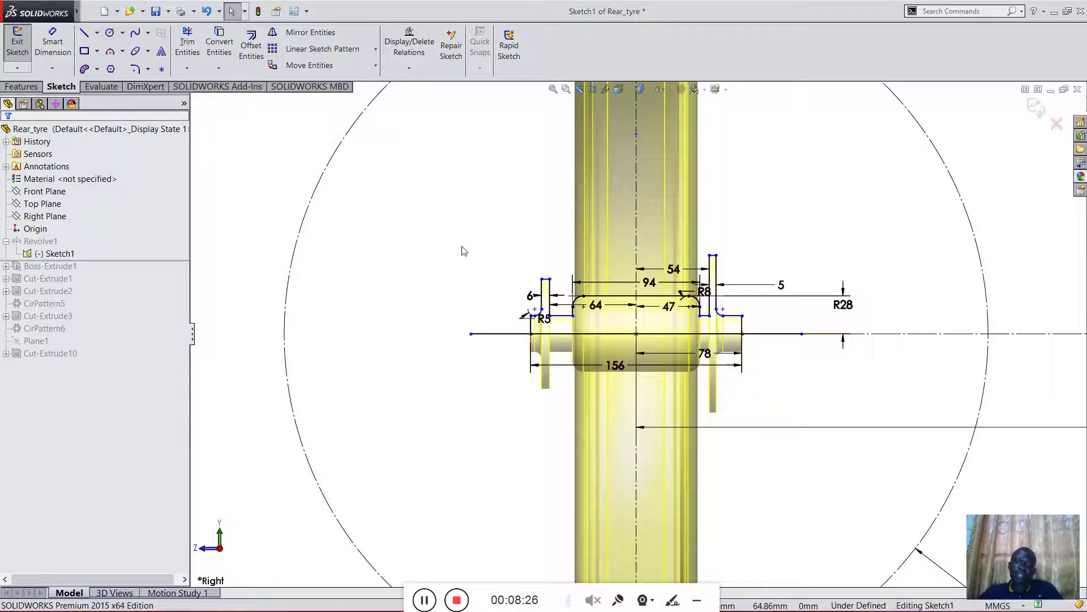
pyautogui.press('Escape')
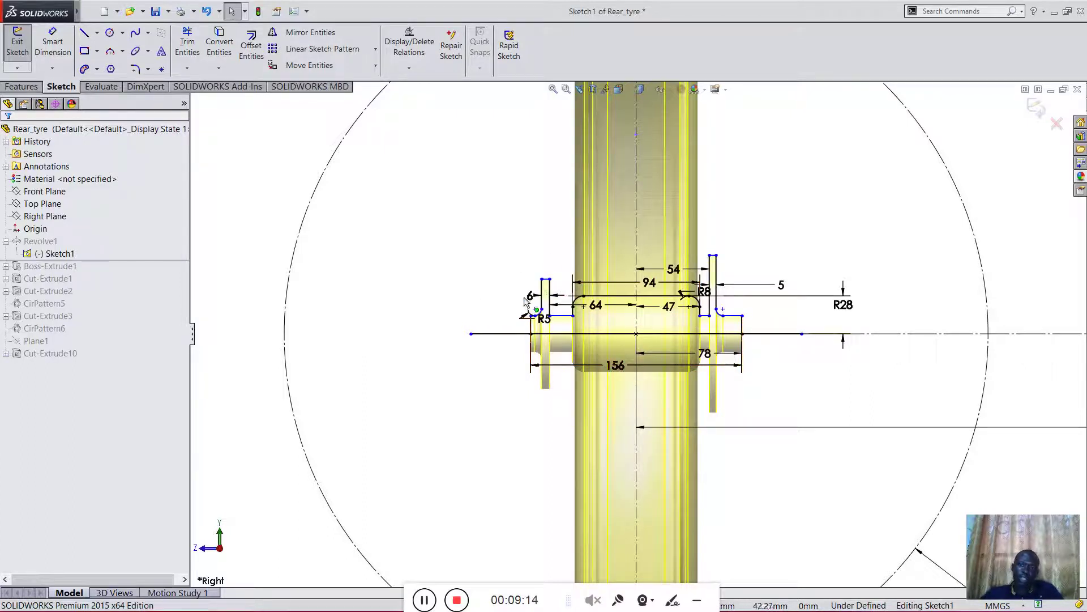
pyautogui.scroll(3, 815, 376)
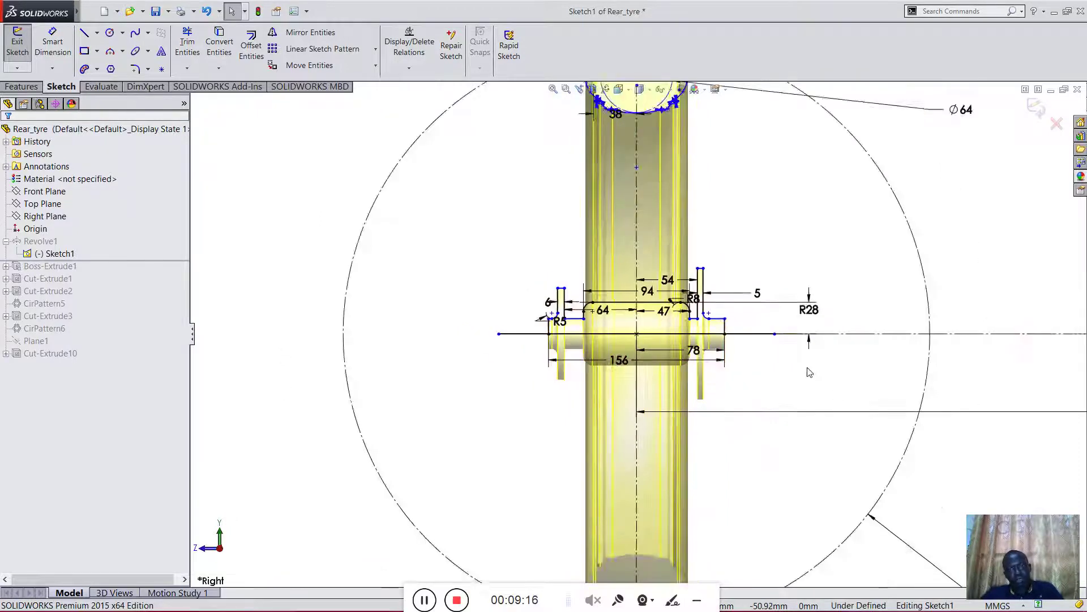
pyautogui.scroll(3, 787, 351)
pyautogui.scroll(-1, 765, 337)
pyautogui.scroll(-2, 753, 334)
pyautogui.scroll(-2, 708, 323)
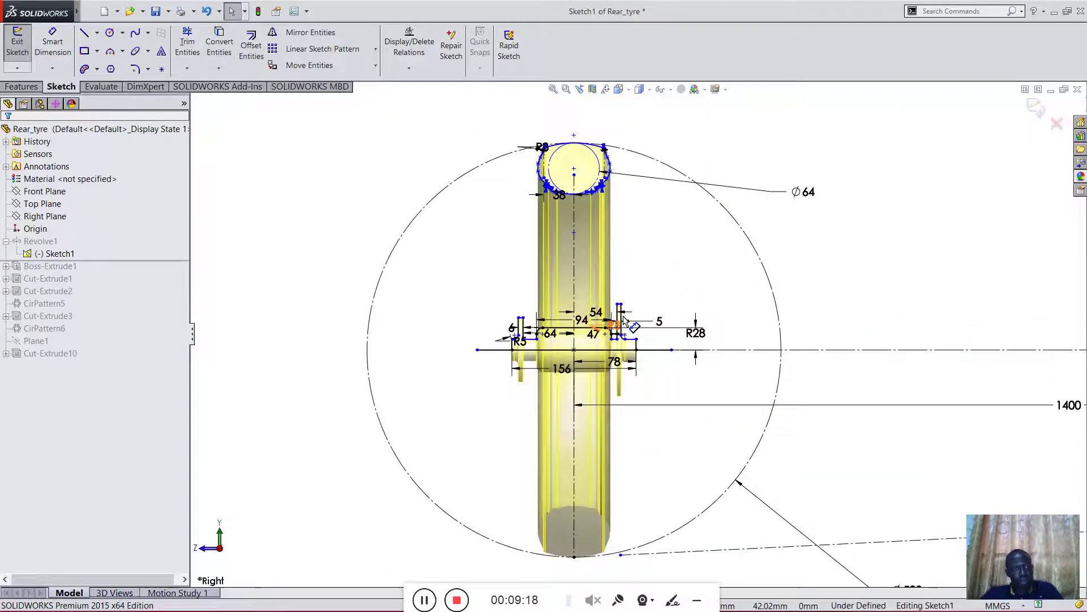
# - Exit Sketch1, zoom on the hub, and open Rear_tyre's appearance editor
pyautogui.click(17, 42)
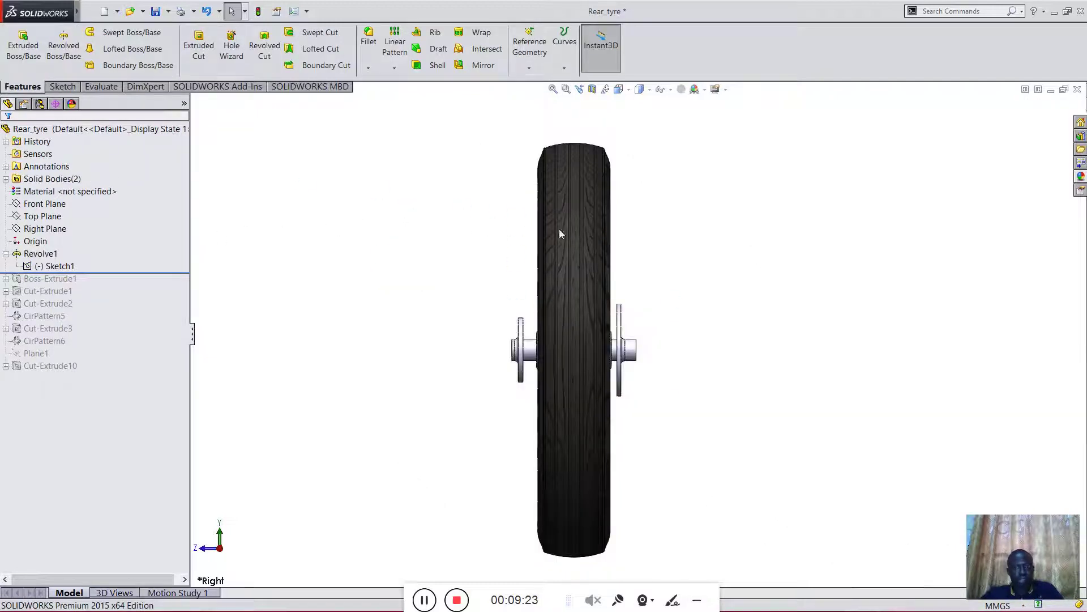
pyautogui.scroll(-4, 583, 331)
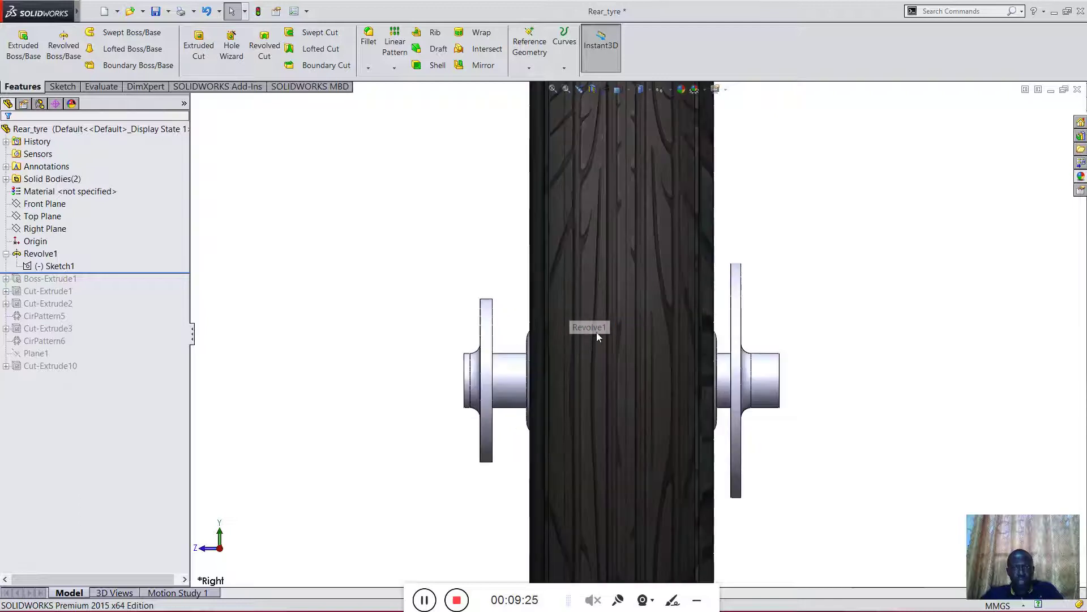
pyautogui.scroll(-1, 589, 215)
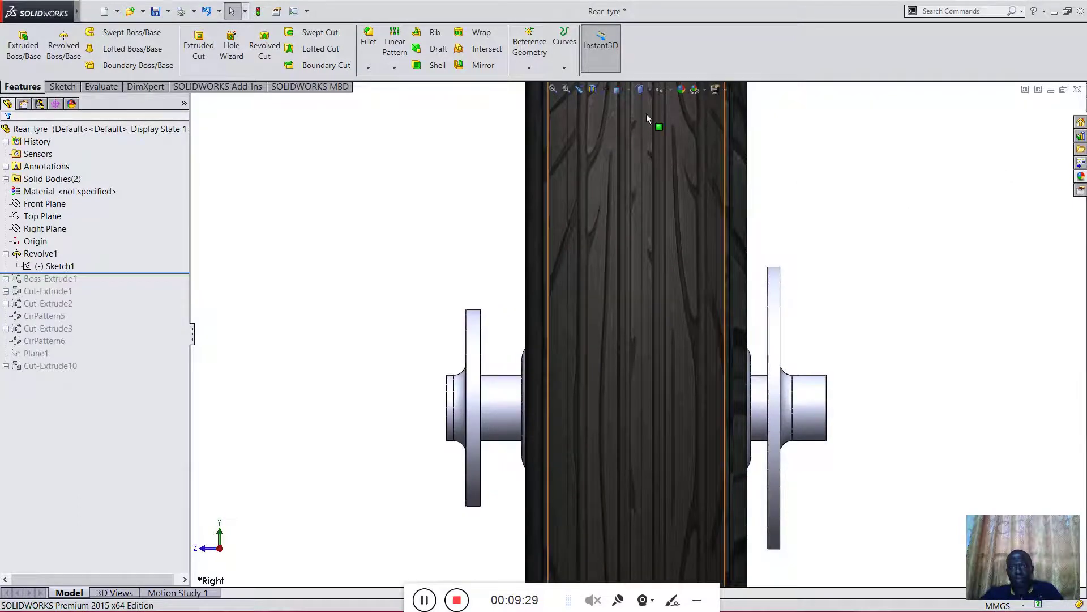
pyautogui.click(685, 91)
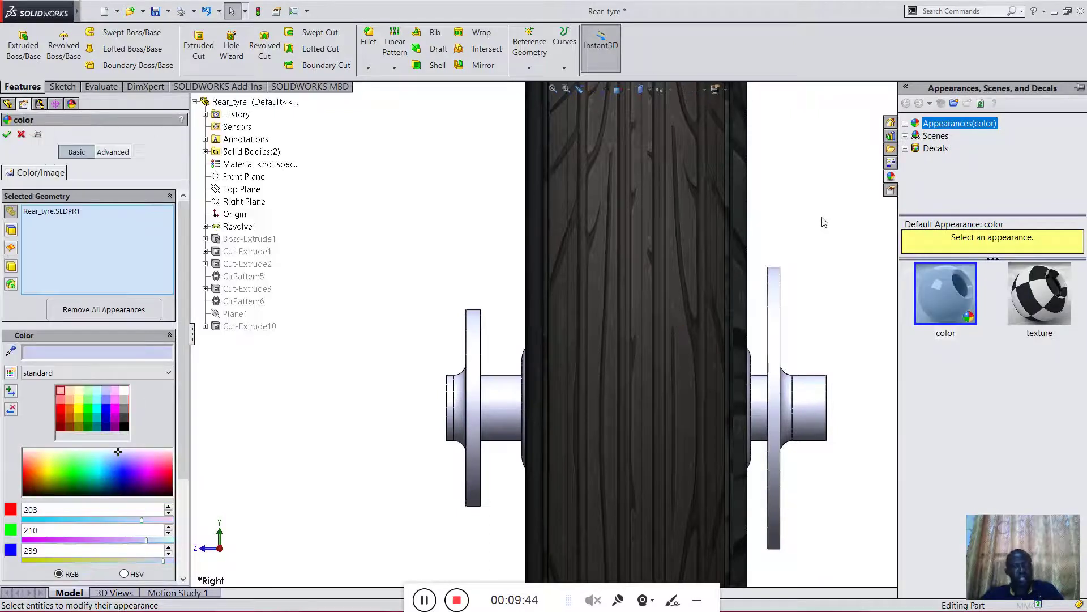
# - Apply the Rubber > Texture 'tire tread' appearance to the tyre and close the editor
pyautogui.click(905, 124)
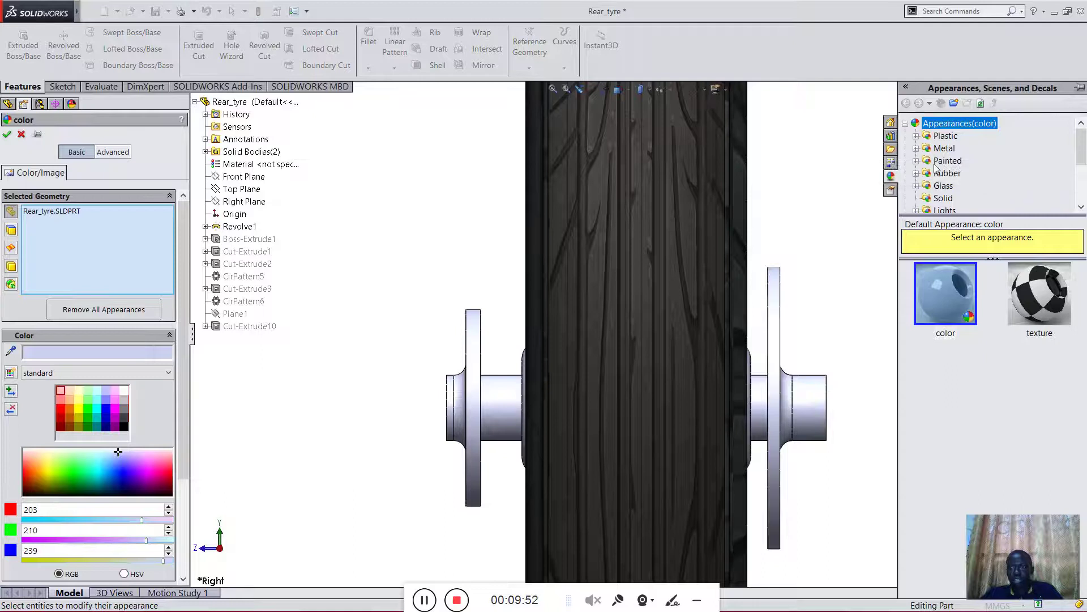
pyautogui.click(916, 173)
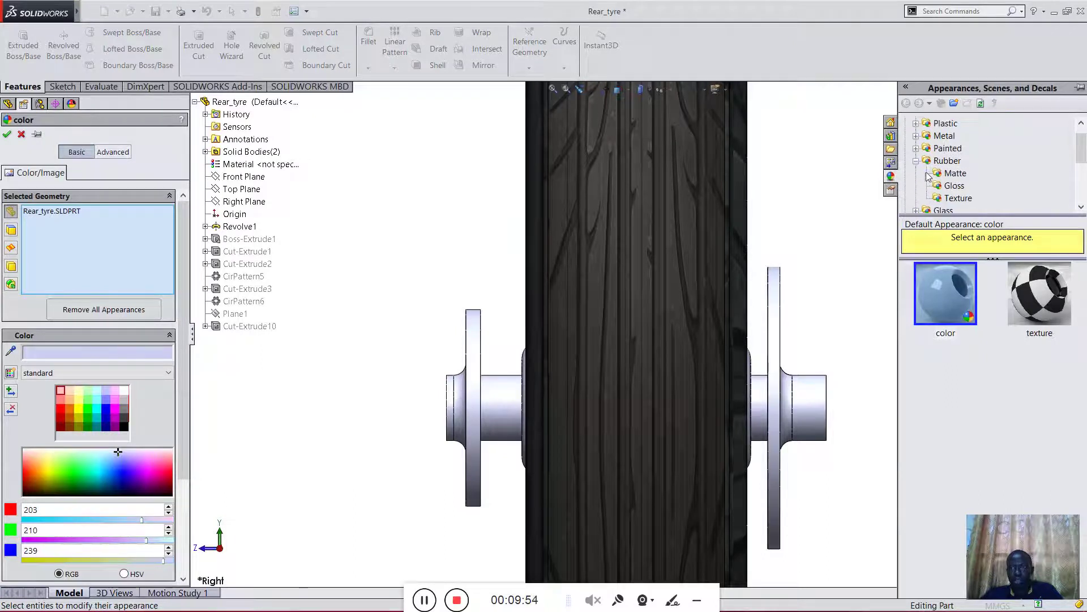
pyautogui.click(959, 199)
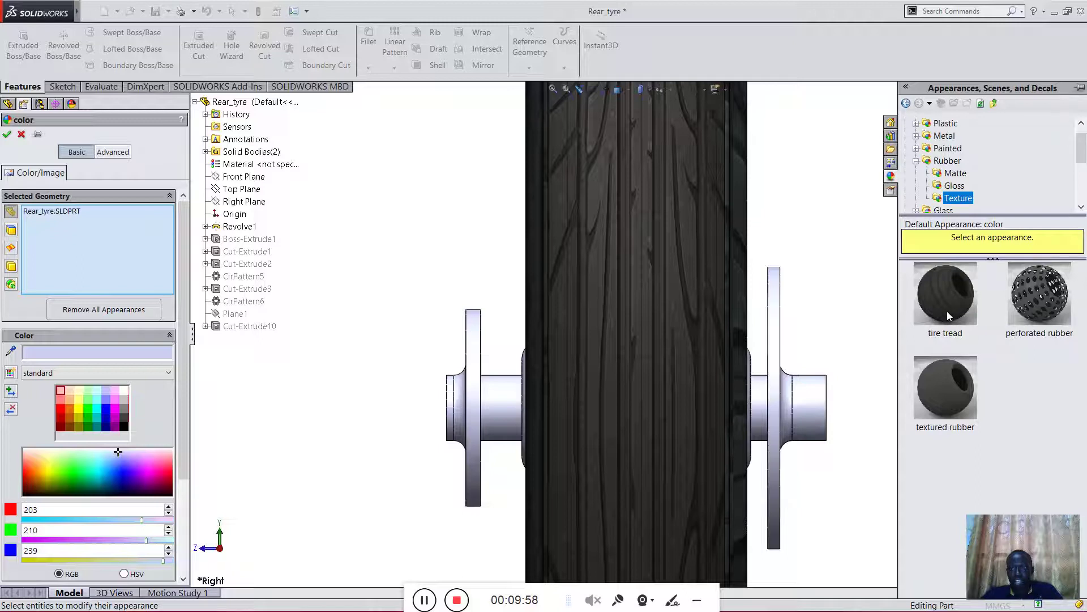
pyautogui.moveTo(947, 311); pyautogui.dragTo(678, 263)
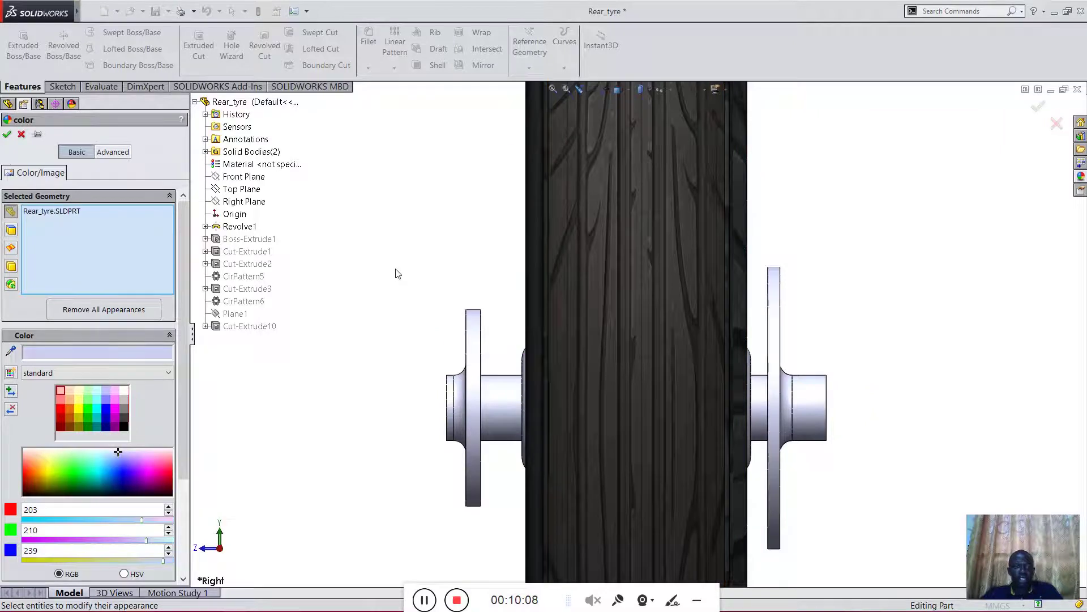
pyautogui.click(20, 134)
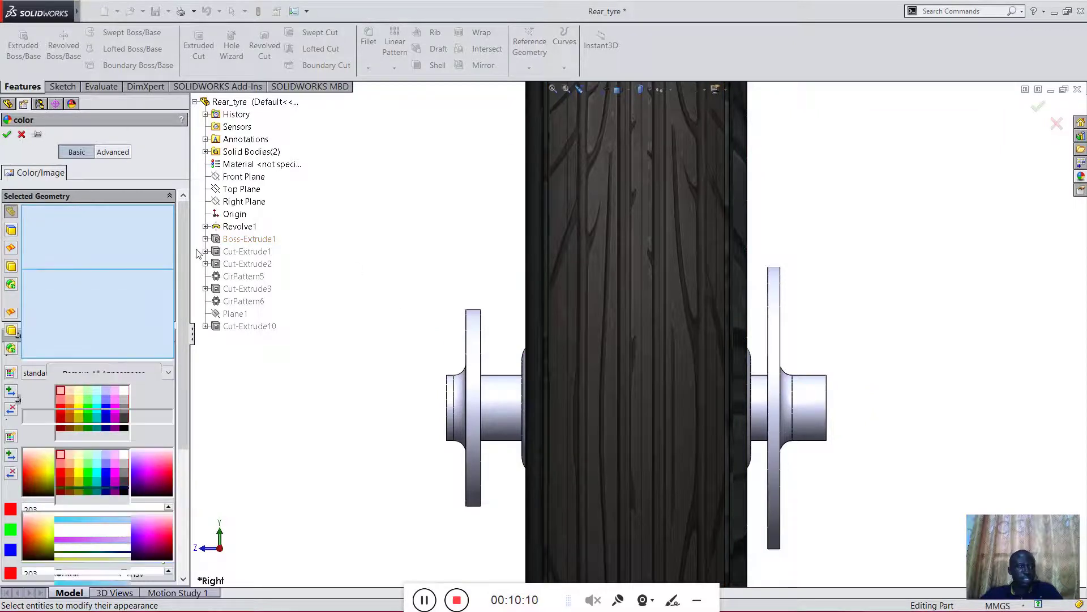
# - Orbit the wheel into an angled 3-D view
pyautogui.rightClick(420, 188)
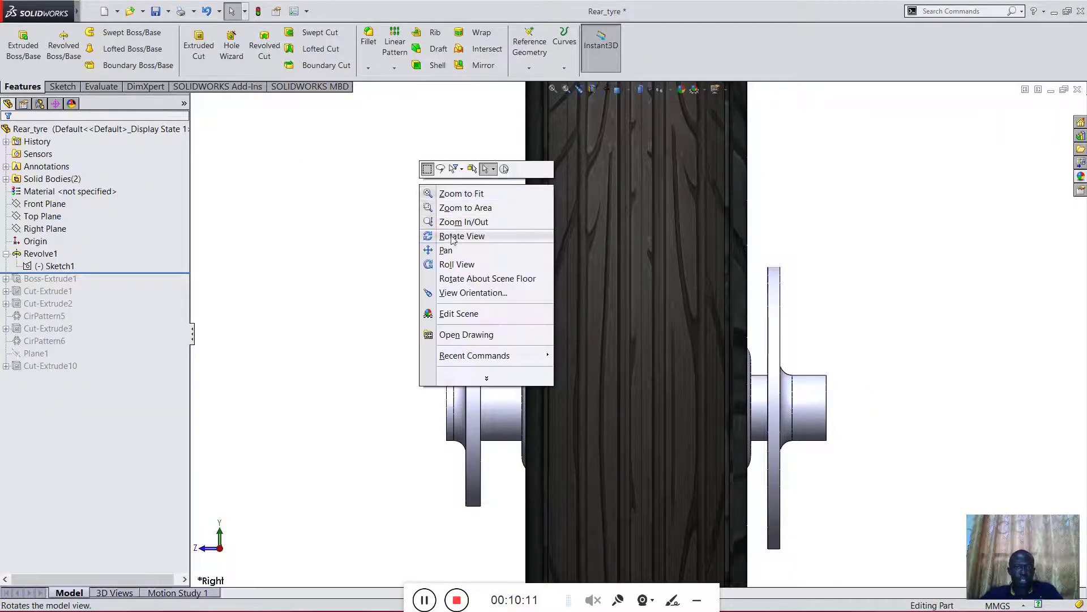
pyautogui.click(469, 234)
pyautogui.moveTo(469, 234)
pyautogui.mouseDown()
pyautogui.moveTo(558, 236)
pyautogui.moveTo(570, 257)
pyautogui.moveTo(406, 330)
pyautogui.mouseUp()
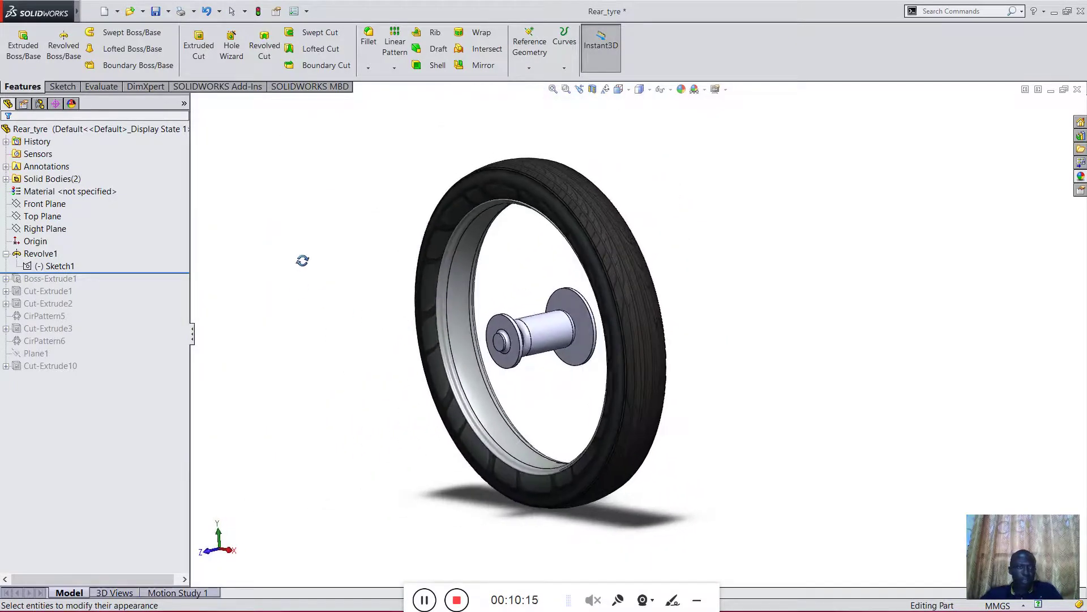
pyautogui.rightClick(325, 177)
pyautogui.click(365, 244)
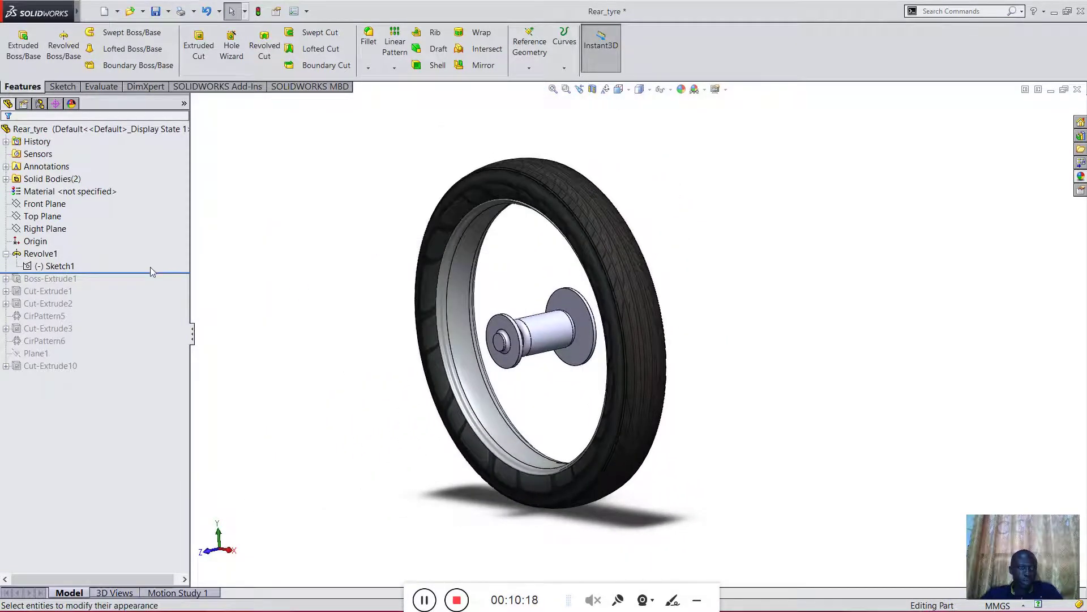
# - Roll the part forward past Cut-Extrude10 to reveal the hub's patterned cut-outs
pyautogui.moveTo(164, 273); pyautogui.dragTo(163, 372)
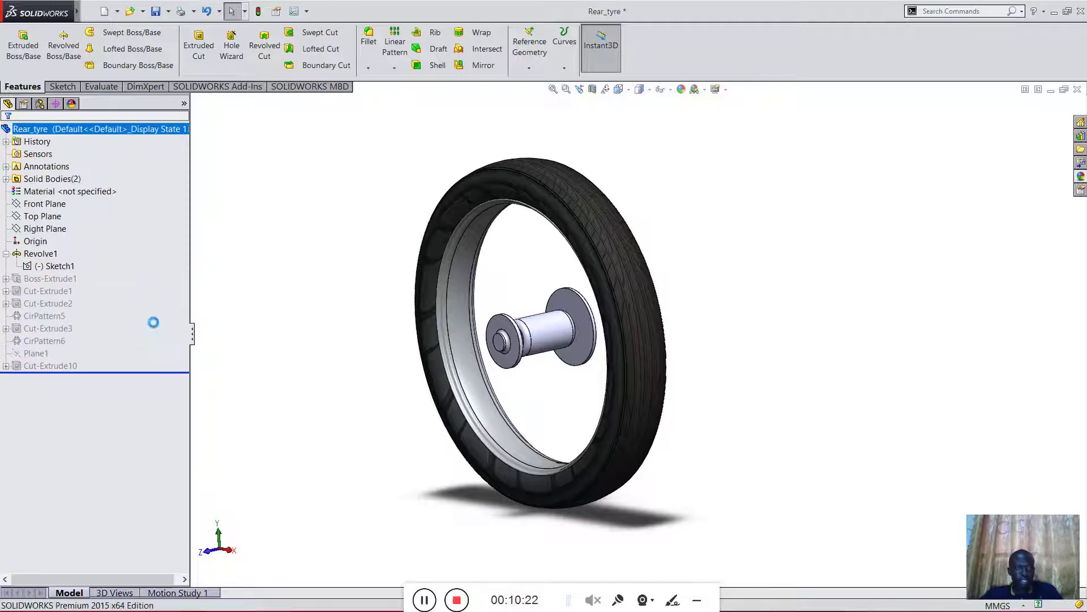
pyautogui.scroll(-1, 652, 346)
pyautogui.scroll(-2, 634, 301)
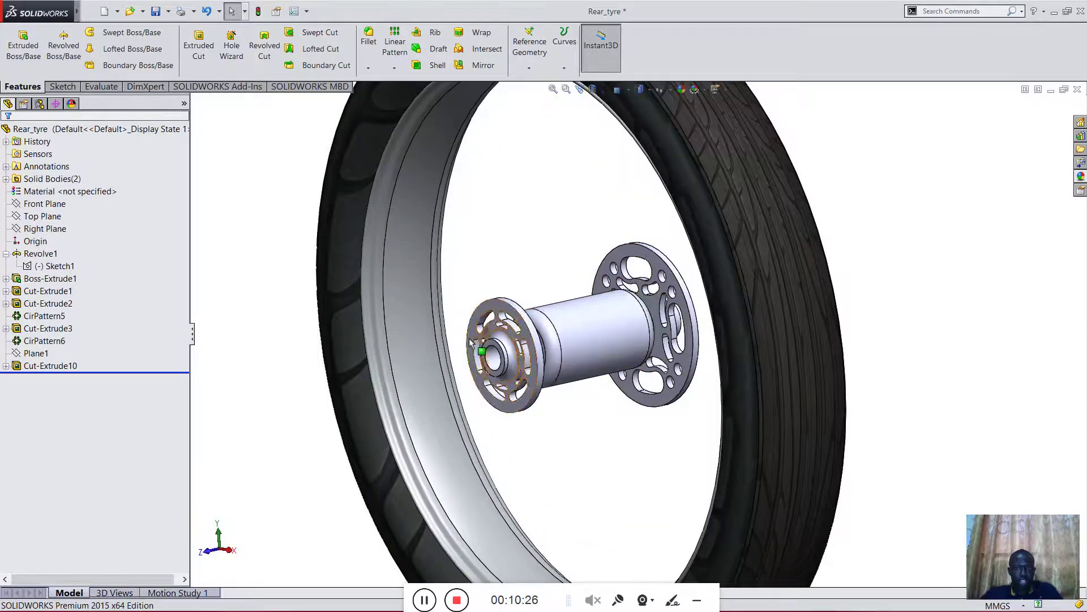
pyautogui.scroll(-2, 645, 329)
pyautogui.scroll(-1, 651, 316)
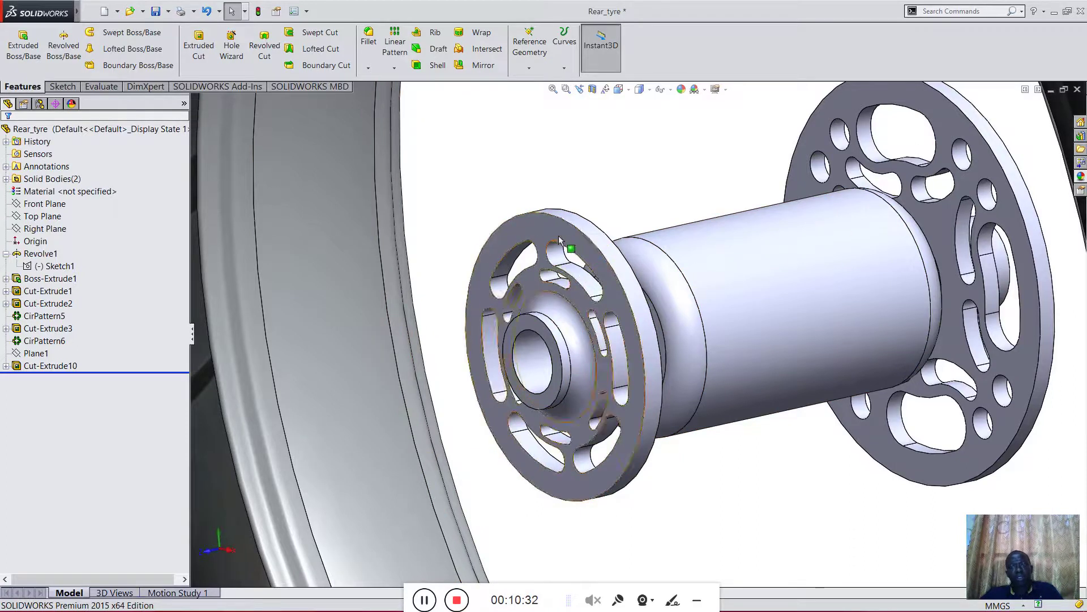
pyautogui.scroll(3, 682, 214)
pyautogui.scroll(2, 651, 318)
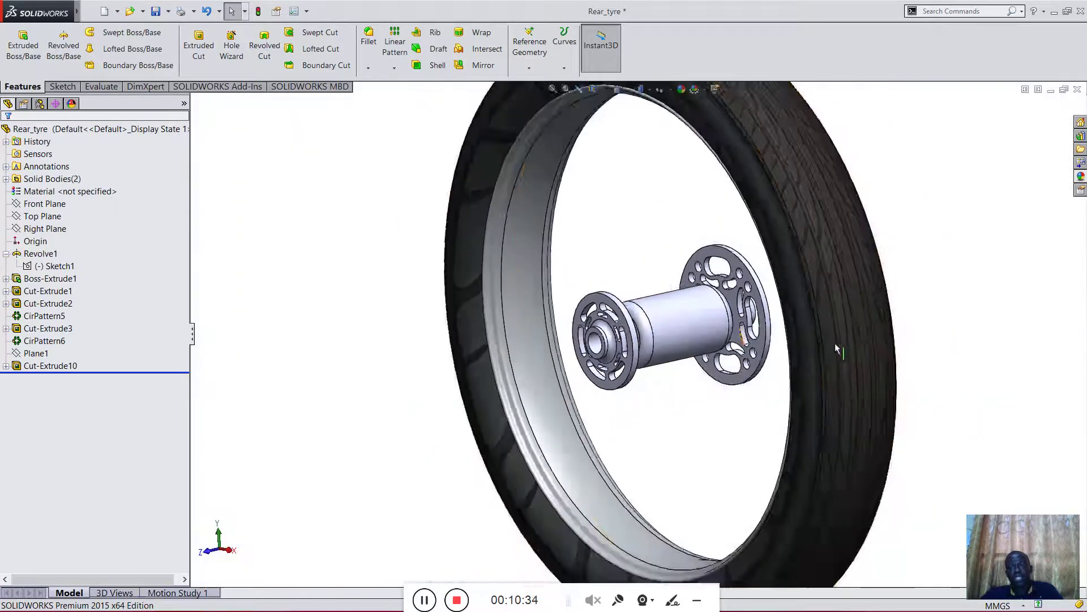
pyautogui.scroll(-2, 623, 311)
pyautogui.scroll(2, 616, 305)
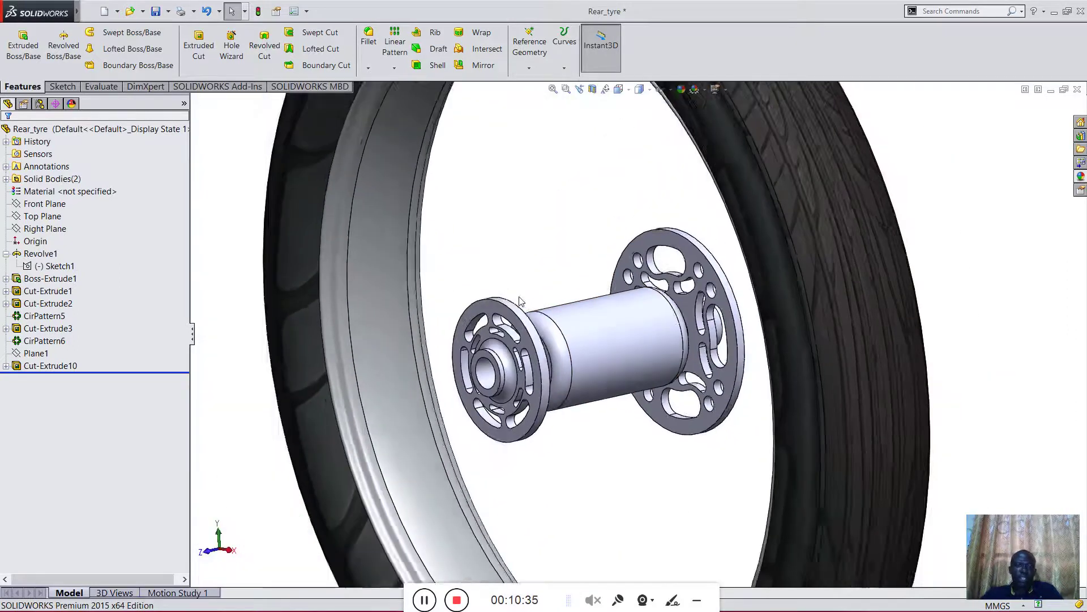
pyautogui.scroll(-2, 432, 235)
pyautogui.scroll(-1, 593, 341)
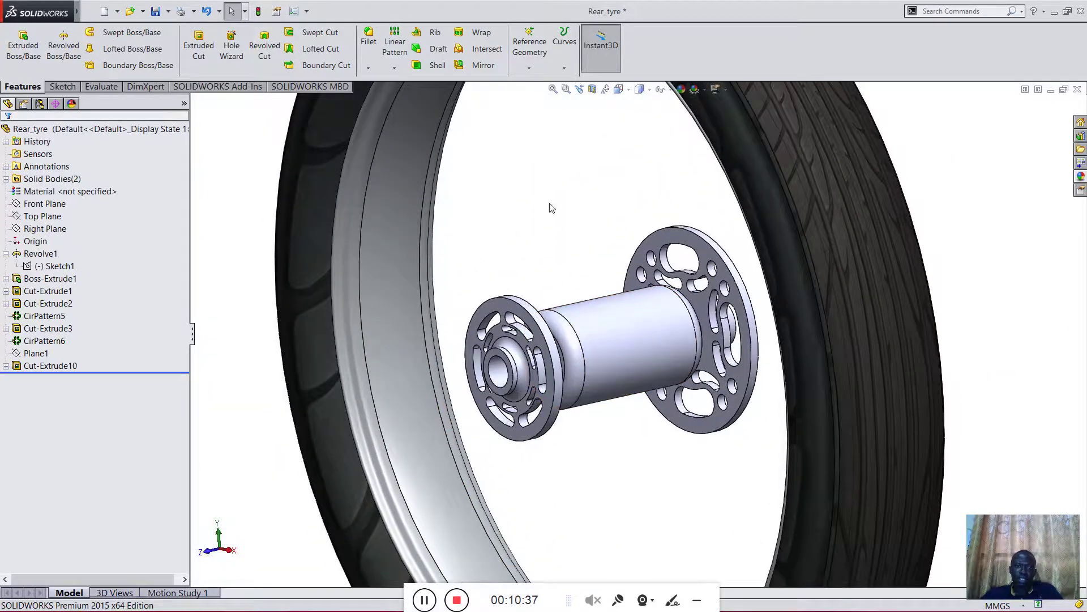
# - Fit the wheel in view and orbit it side-on to inspect both hub flanges
pyautogui.rightClick(527, 155)
pyautogui.press('Escape')
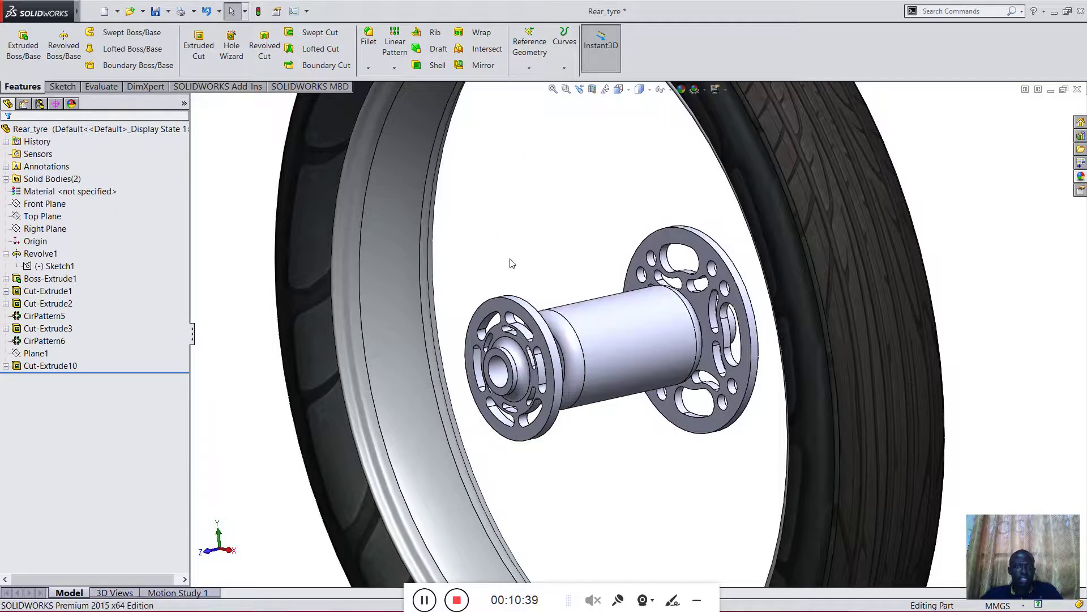
pyautogui.press('f')
pyautogui.rightClick(986, 238)
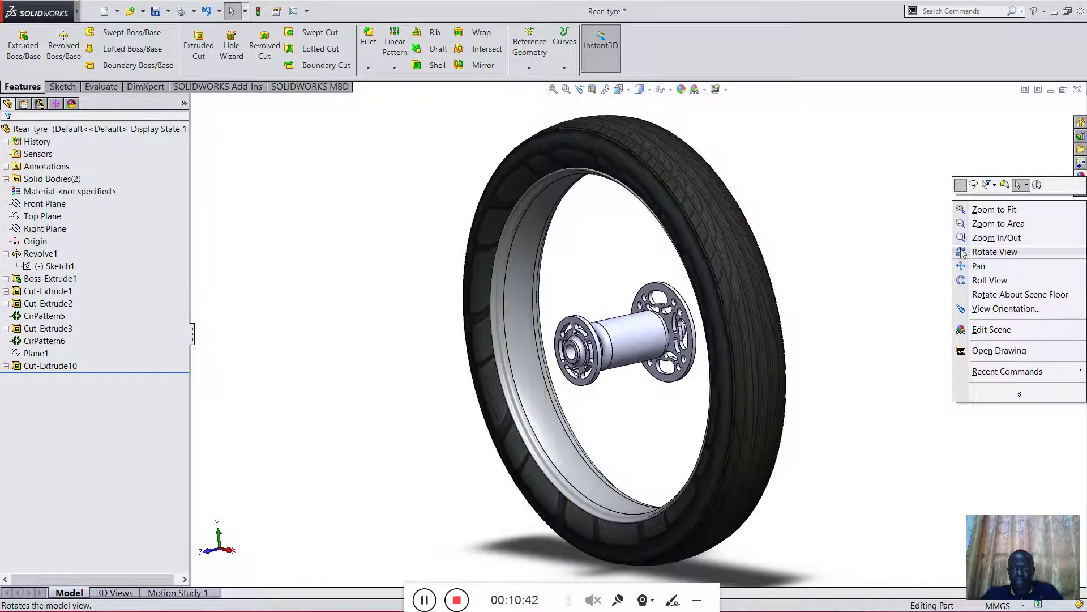
pyautogui.click(997, 253)
pyautogui.moveTo(879, 279)
pyautogui.mouseDown()
pyautogui.moveTo(854, 252)
pyautogui.moveTo(876, 262)
pyautogui.moveTo(850, 276)
pyautogui.mouseUp()
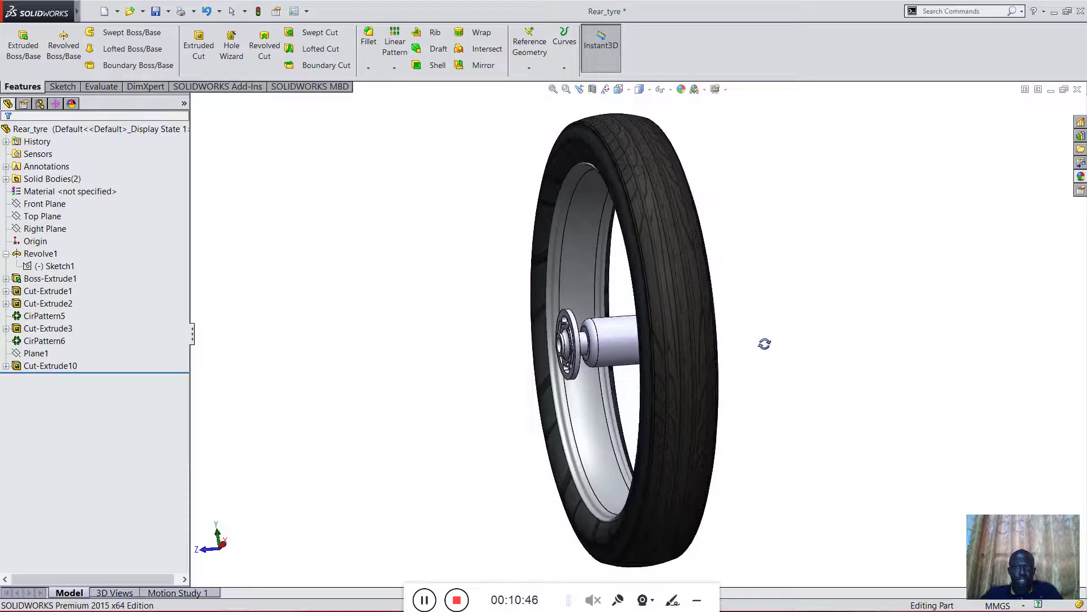
pyautogui.moveTo(765, 344)
pyautogui.mouseDown()
pyautogui.moveTo(793, 329)
pyautogui.moveTo(803, 347)
pyautogui.mouseUp()
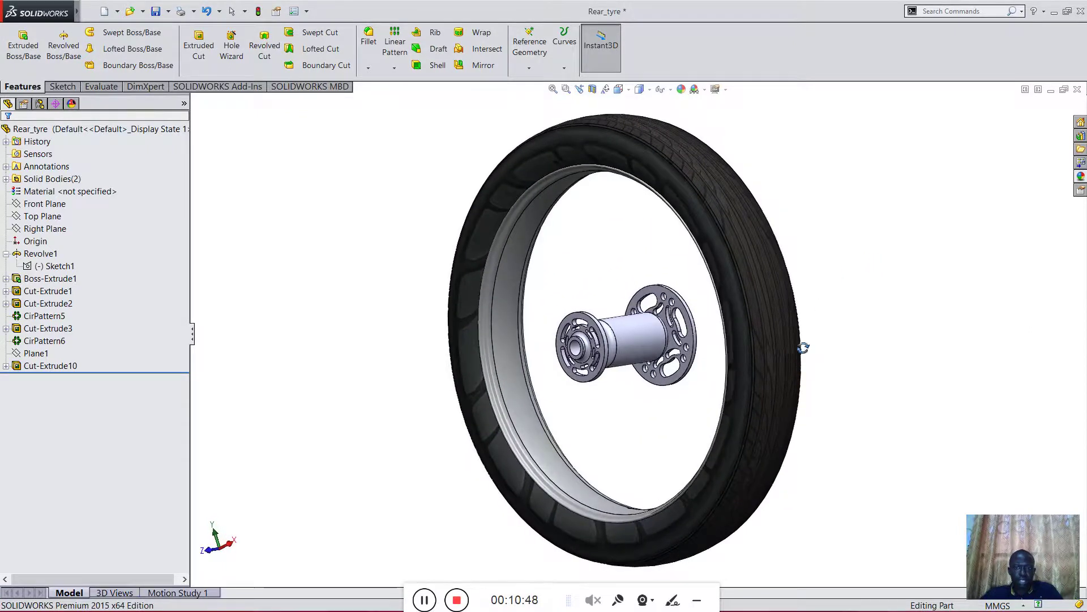
pyautogui.rightClick(862, 152)
pyautogui.click(875, 224)
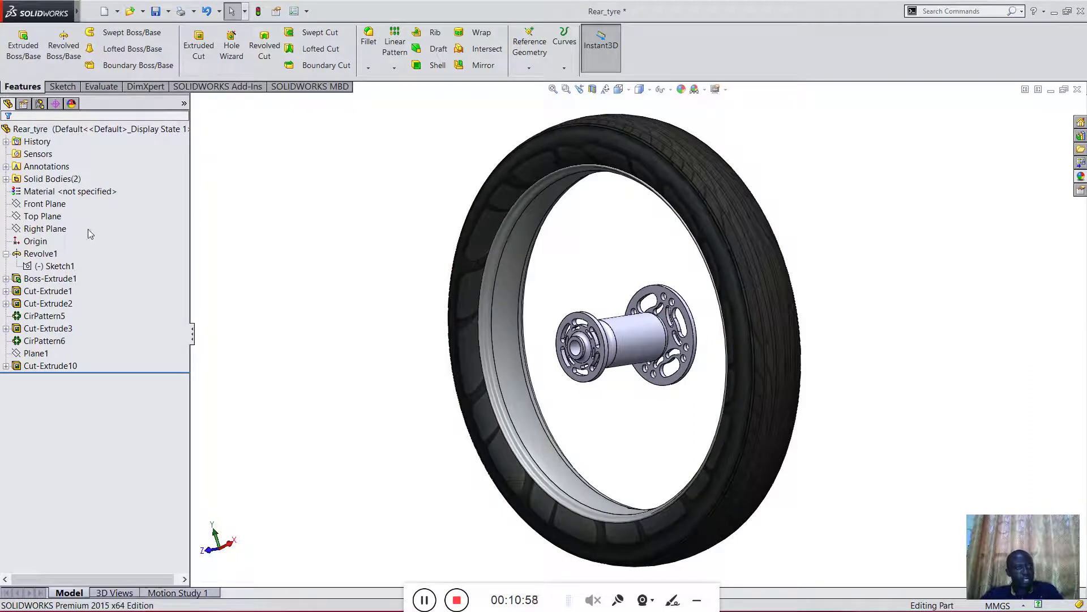
# - Preview the Front, Top and Right Planes, then start Sketch7 on the Right Plane
pyautogui.click(44, 205)
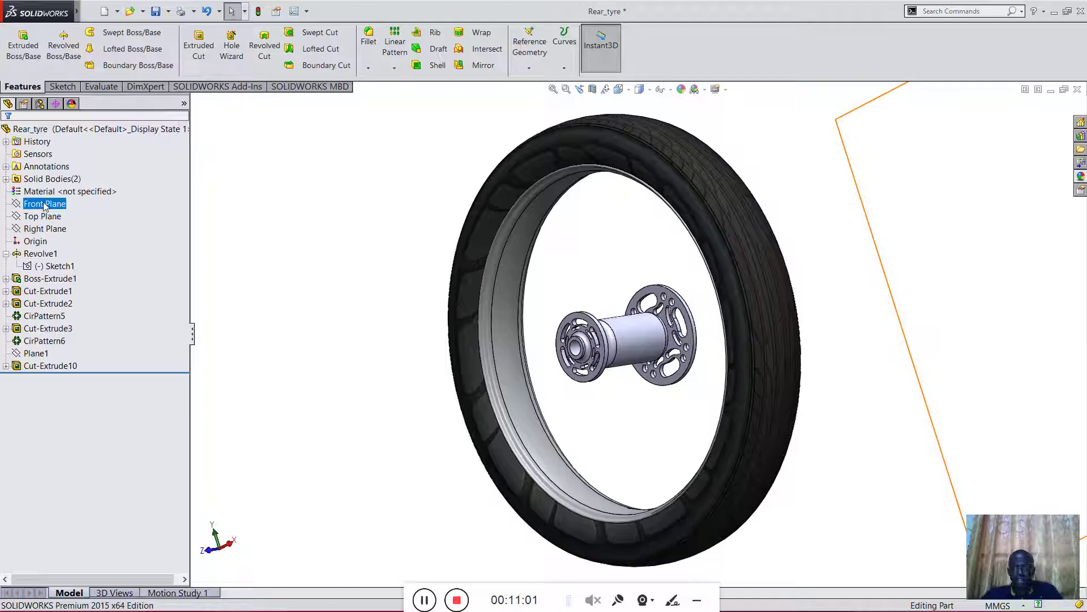
pyautogui.click(44, 217)
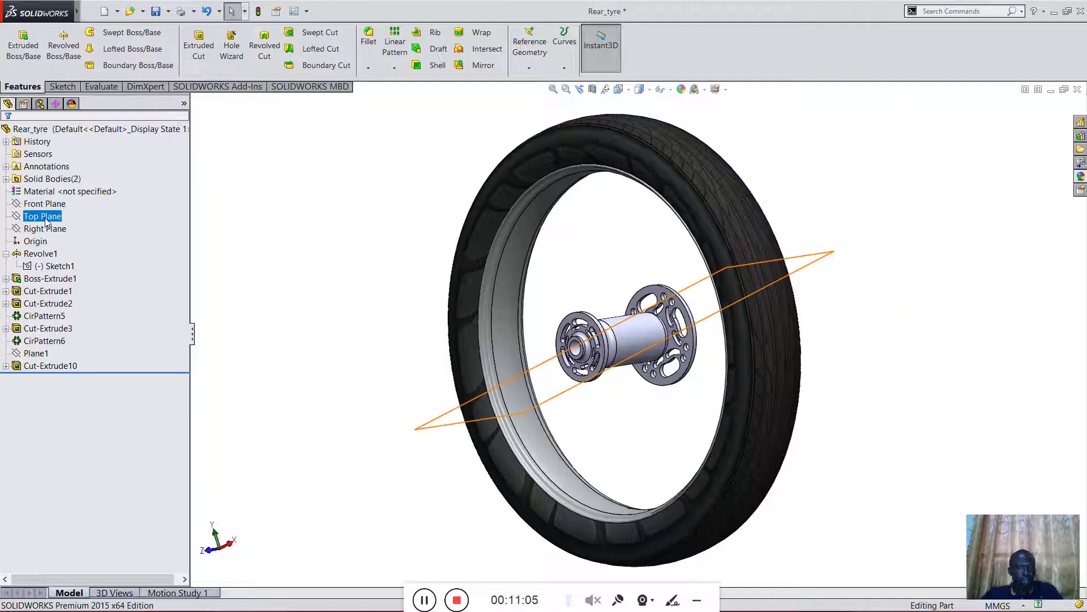
pyautogui.click(42, 229)
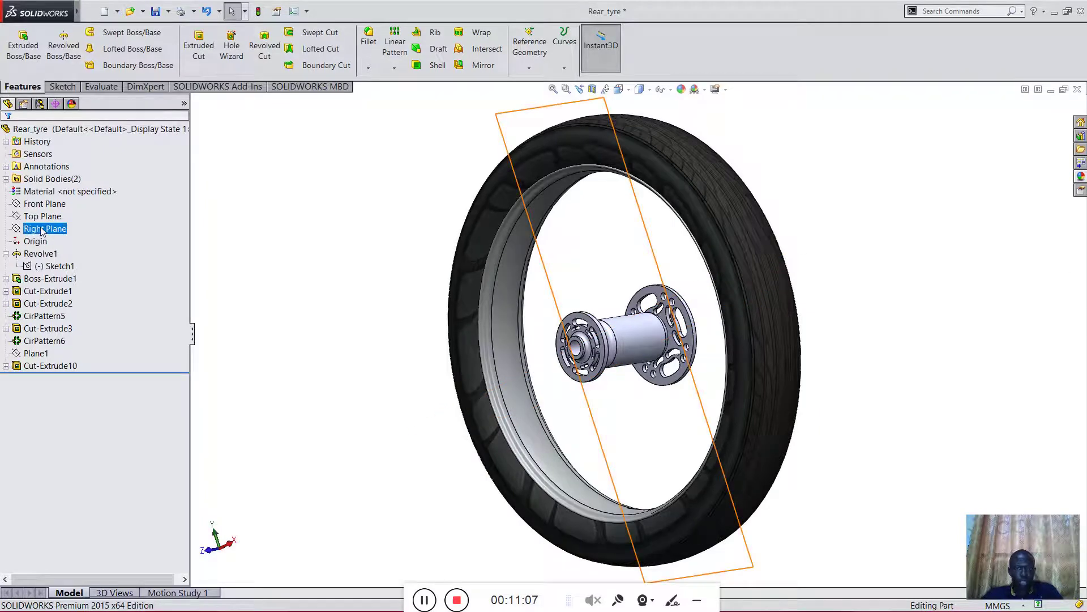
pyautogui.click(41, 229)
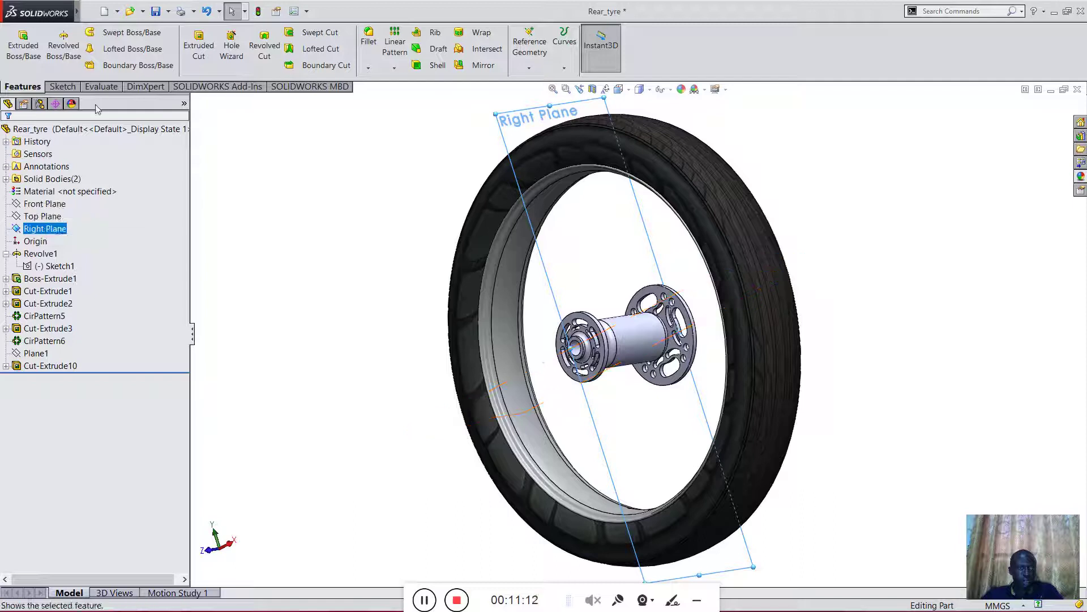
pyautogui.click(63, 86)
pyautogui.click(17, 43)
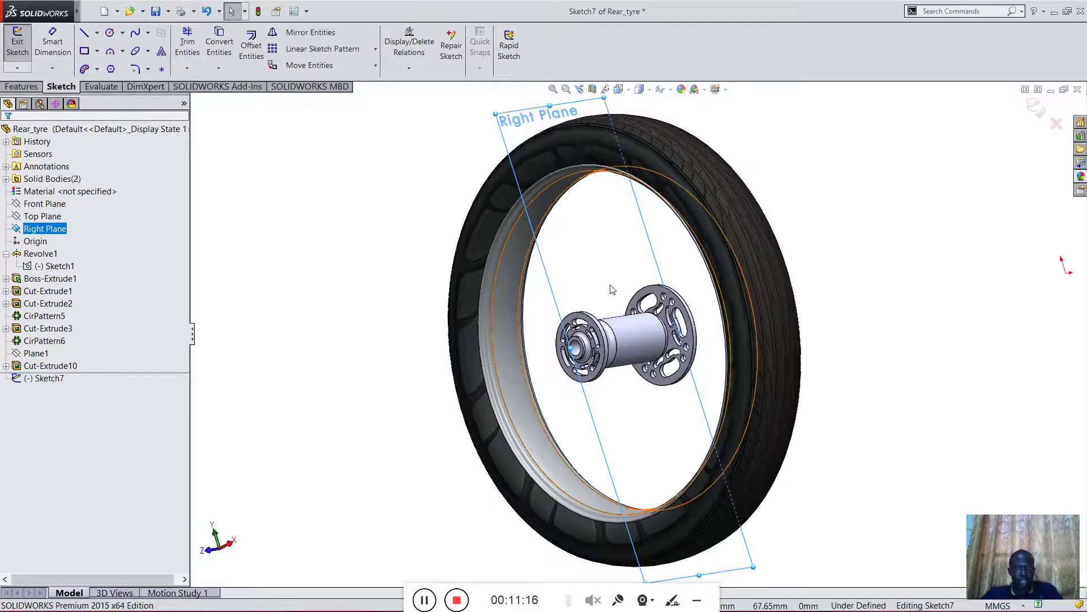
# - View the wheel square-on from the Right orientation and fit it to the screen
pyautogui.click(618, 89)
pyautogui.click(691, 156)
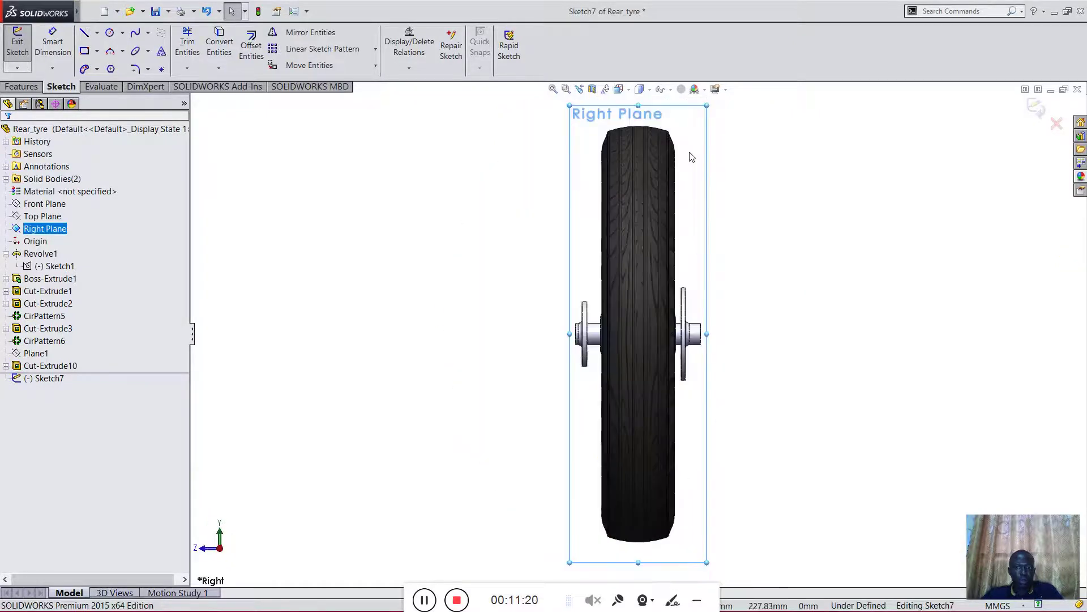
pyautogui.scroll(-2, 609, 374)
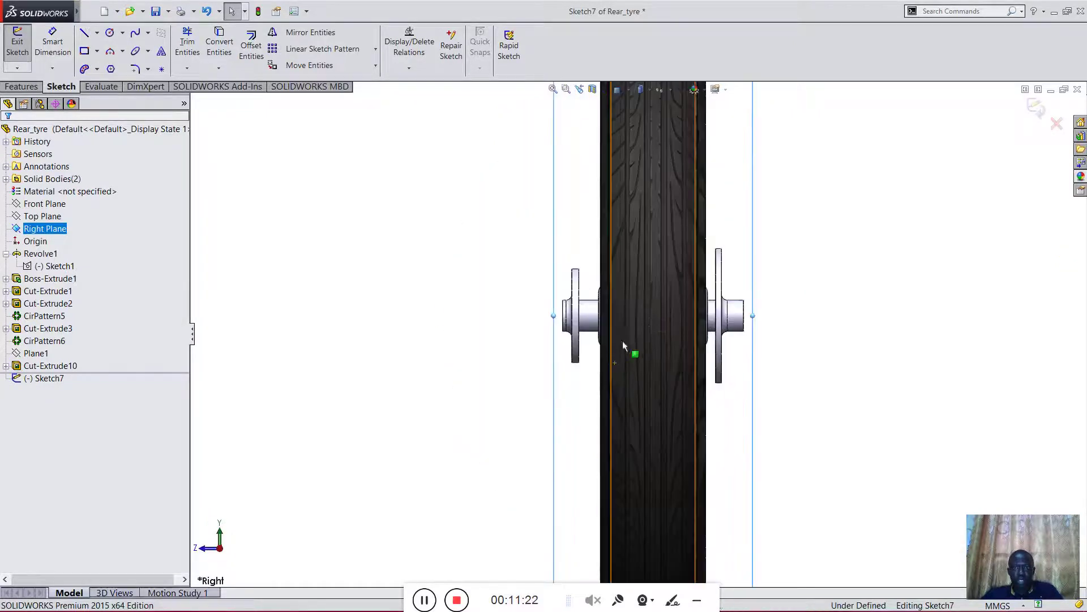
pyautogui.scroll(3, 648, 267)
pyautogui.scroll(-2, 665, 247)
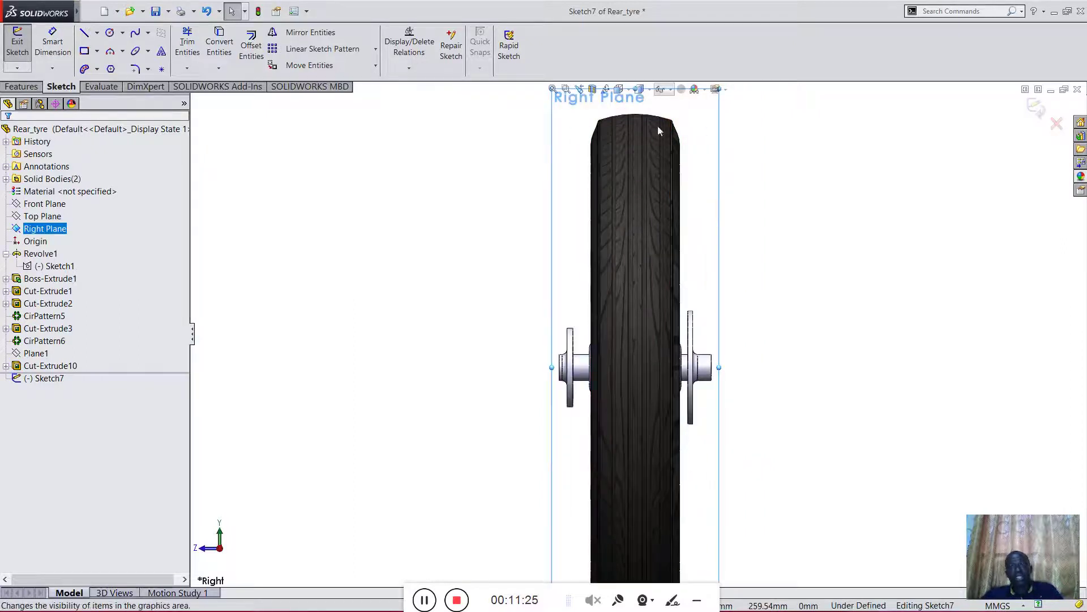
pyautogui.press('f')
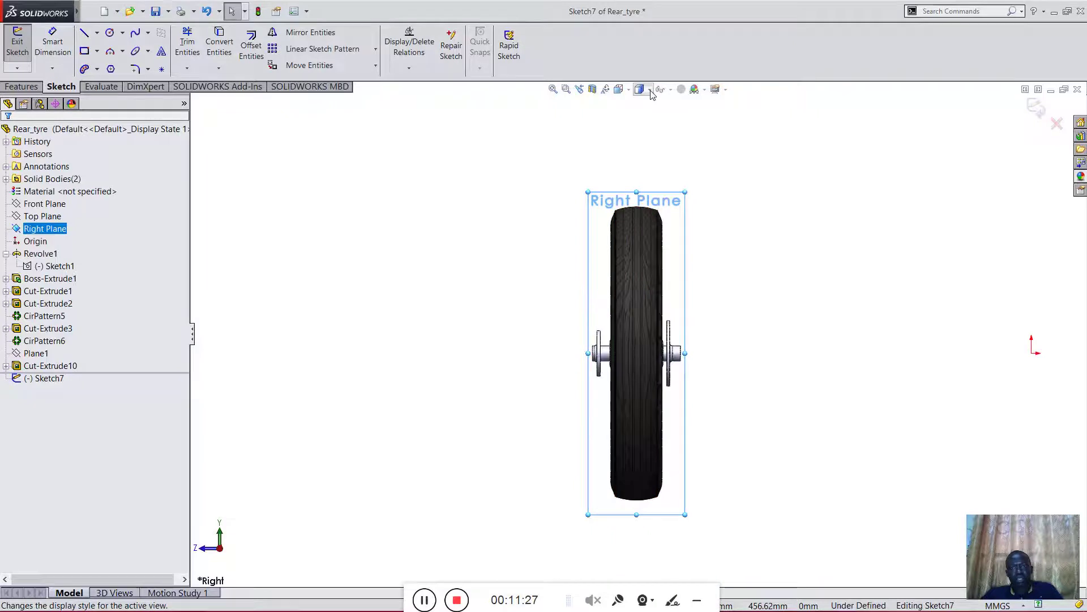
# - Switch the display style to Hidden Lines Visible and zoom in on the hub
pyautogui.click(650, 90)
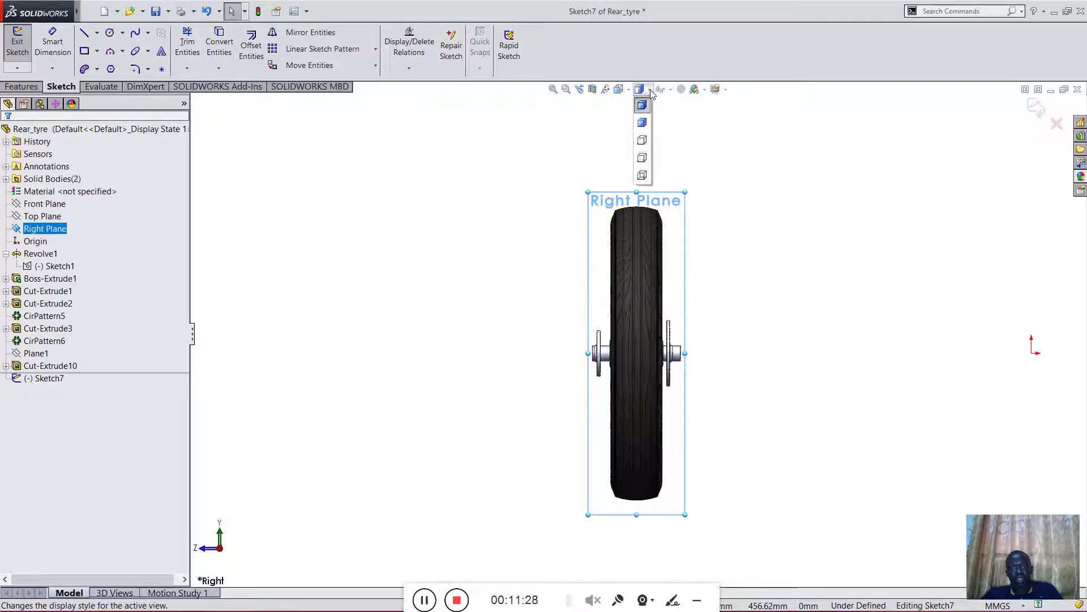
pyautogui.click(644, 159)
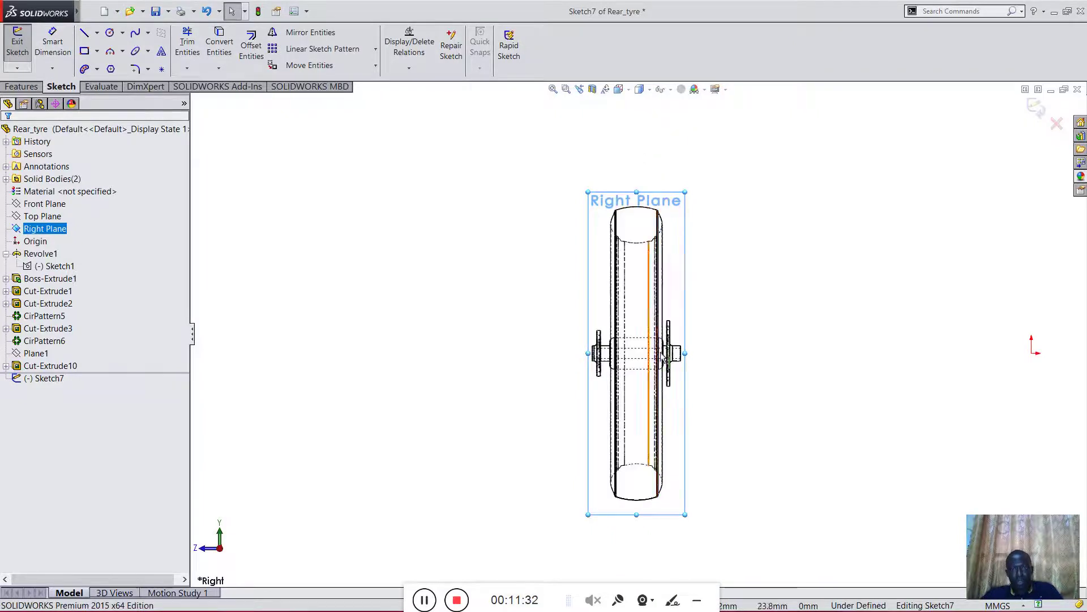
pyautogui.scroll(-3, 653, 333)
pyautogui.scroll(-2, 652, 333)
pyautogui.scroll(4, 614, 270)
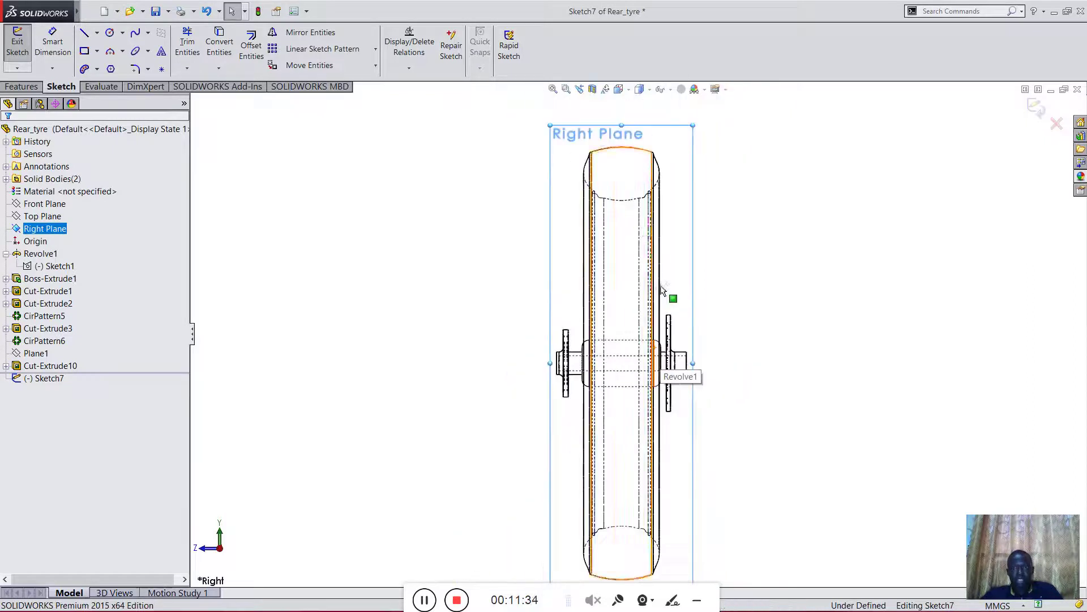
pyautogui.scroll(-4, 660, 290)
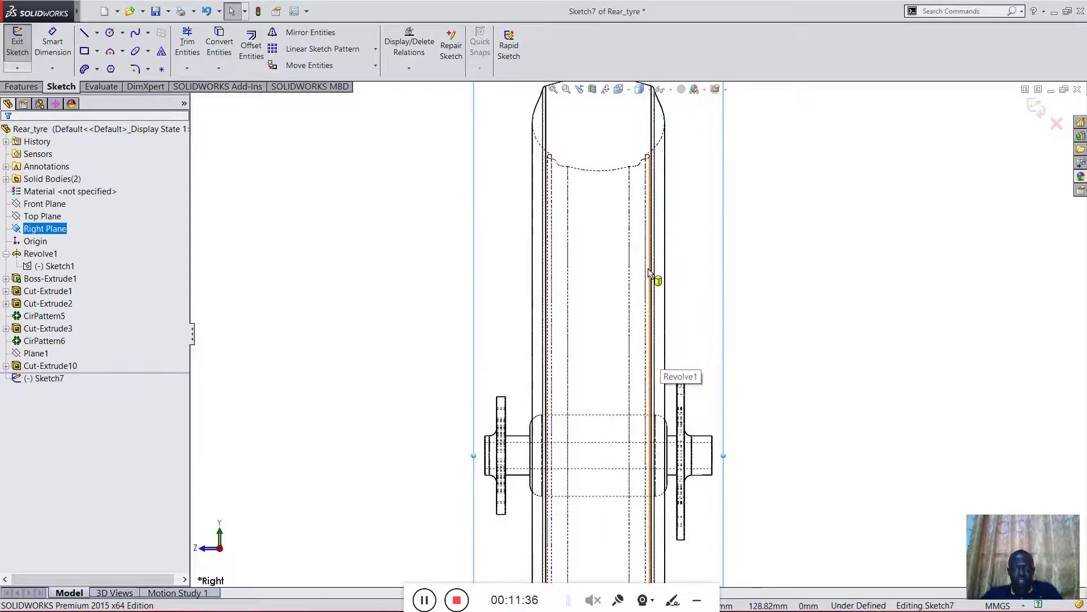
pyautogui.scroll(-3, 650, 277)
pyautogui.scroll(1, 651, 279)
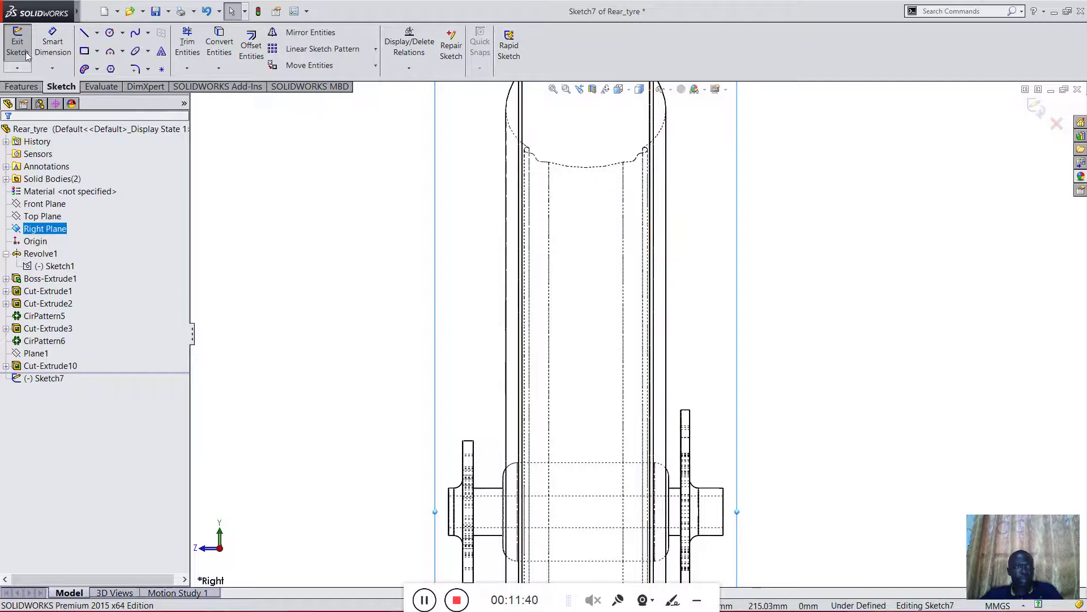
# - Draw a vertical construction centreline from the hub's top edge straight up past the rim
pyautogui.click(96, 35)
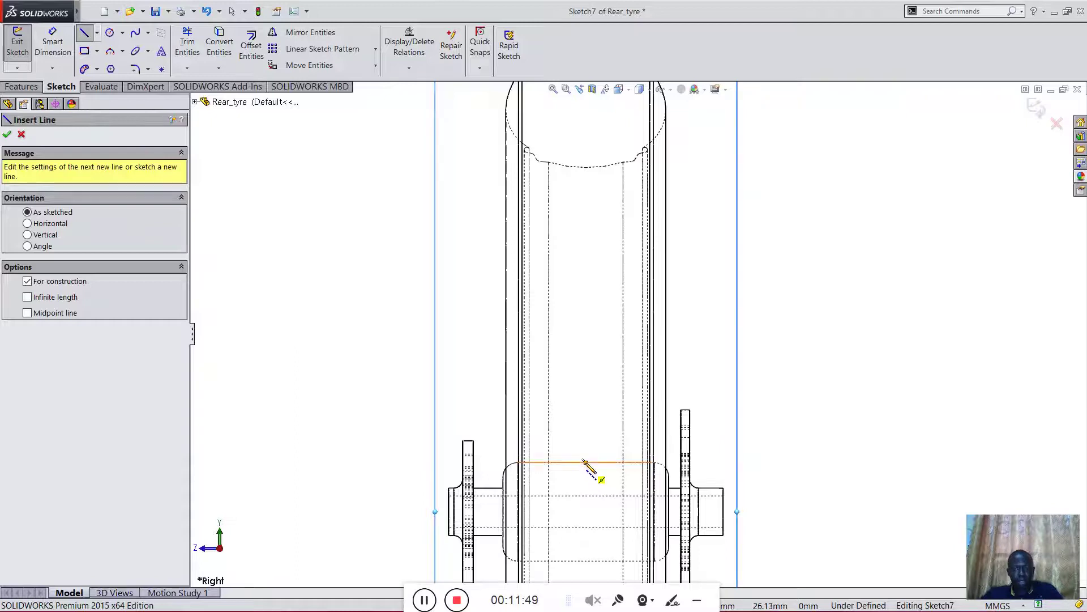
pyautogui.click(585, 462)
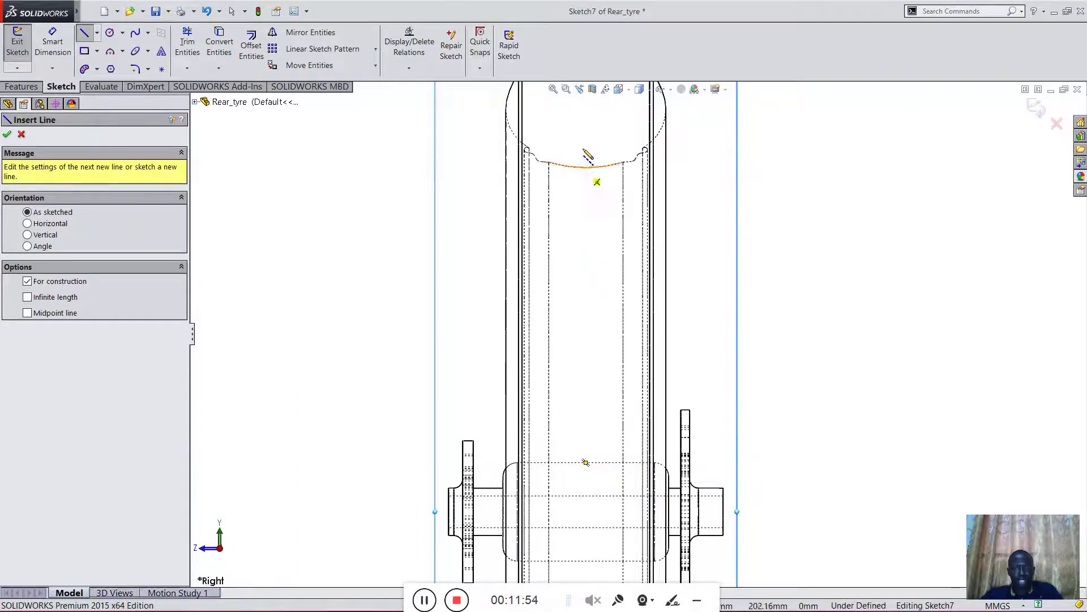
pyautogui.press('Escape')
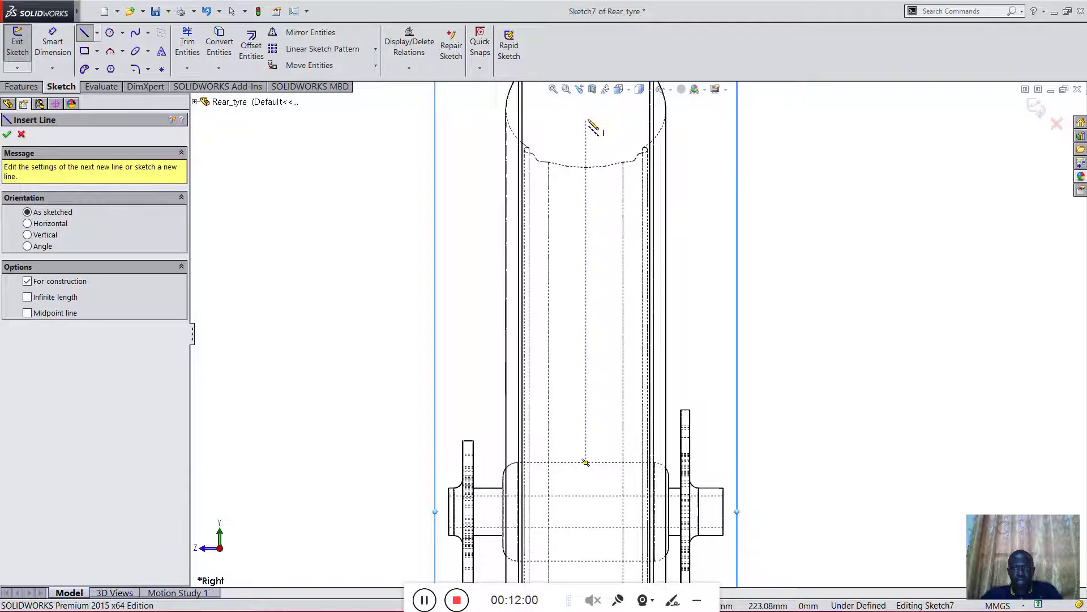
pyautogui.click(587, 121)
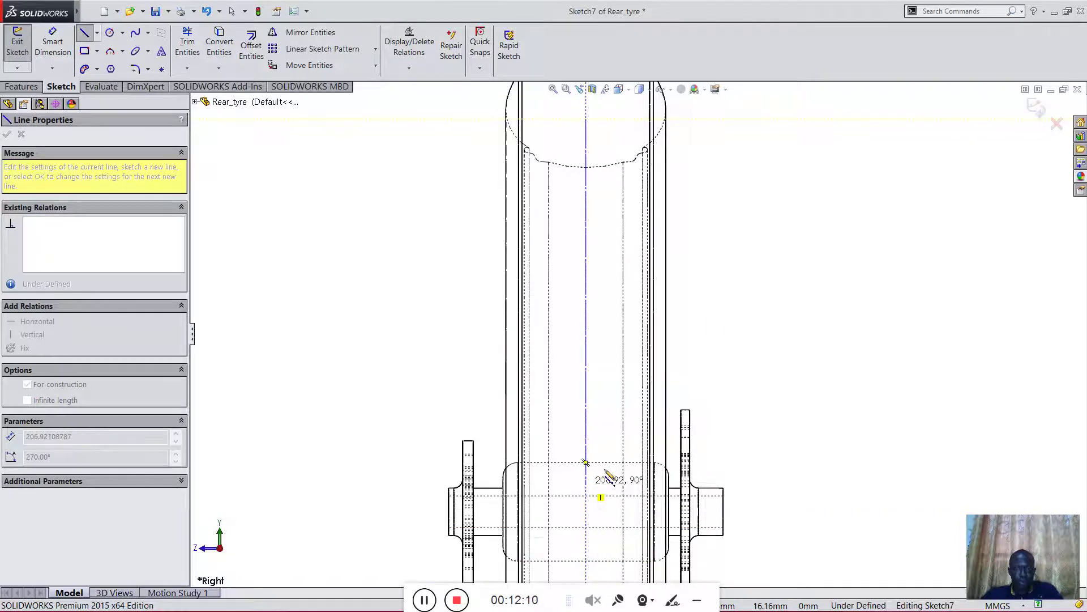
pyautogui.click(586, 482)
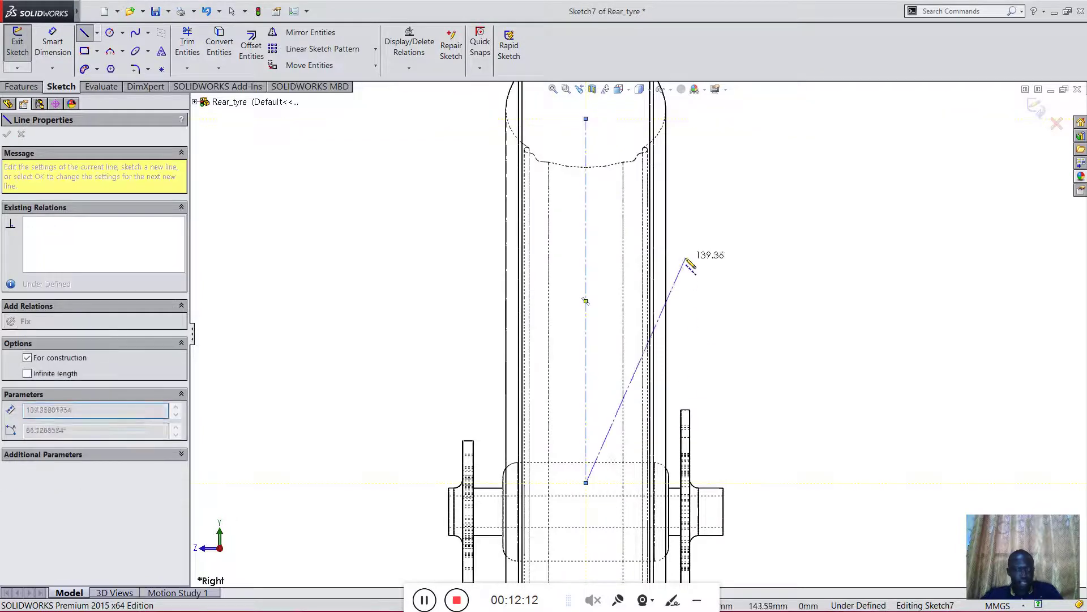
pyautogui.press('Escape')
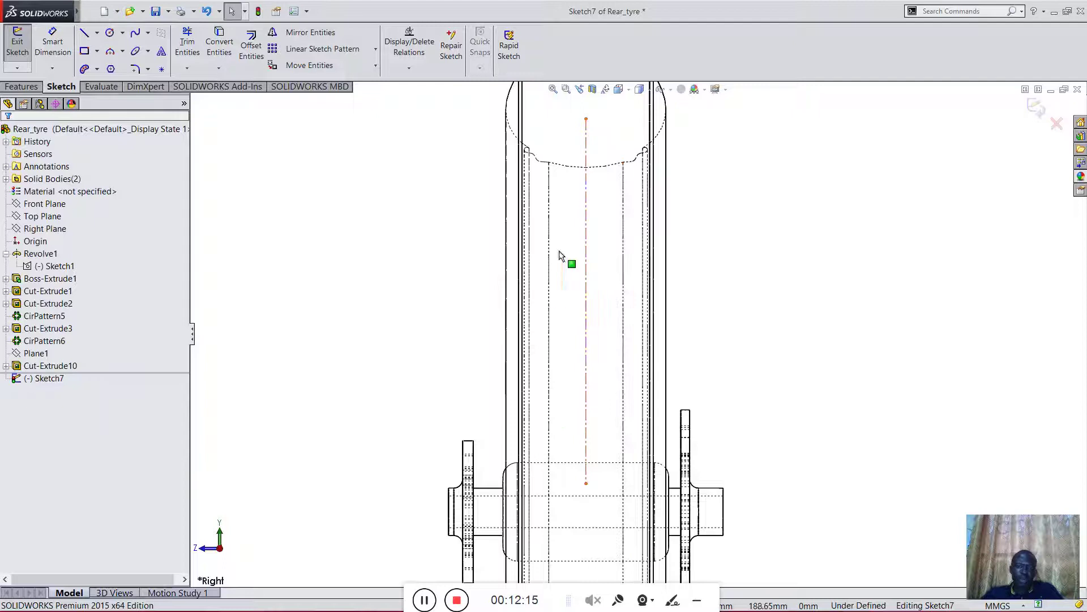
# - Draw a slanted line from the rim's inner arc down to the hub's top edge
pyautogui.click(97, 36)
pyautogui.click(117, 53)
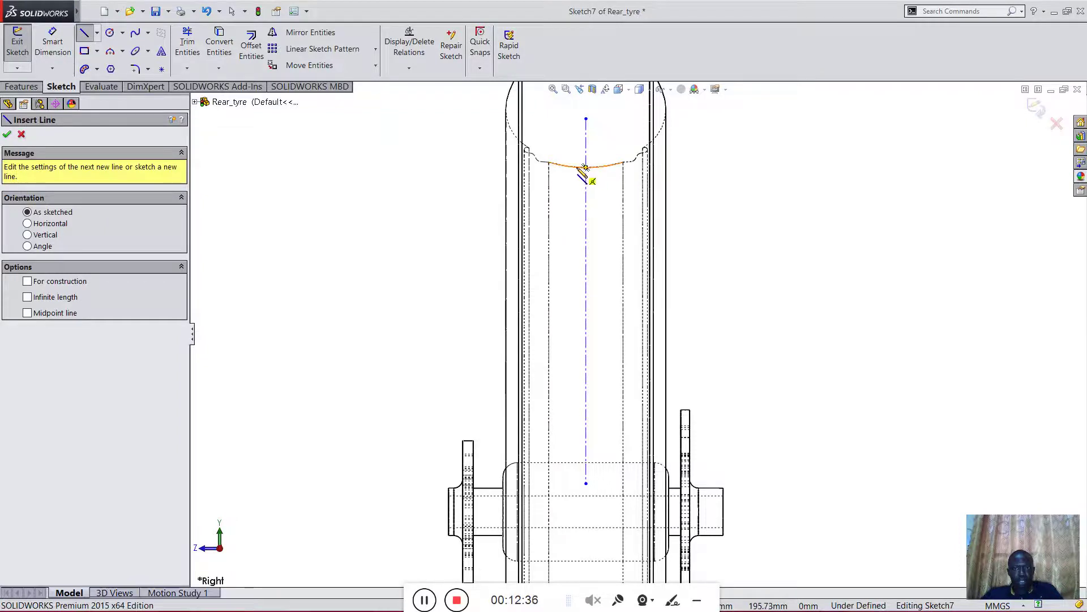
pyautogui.click(585, 167)
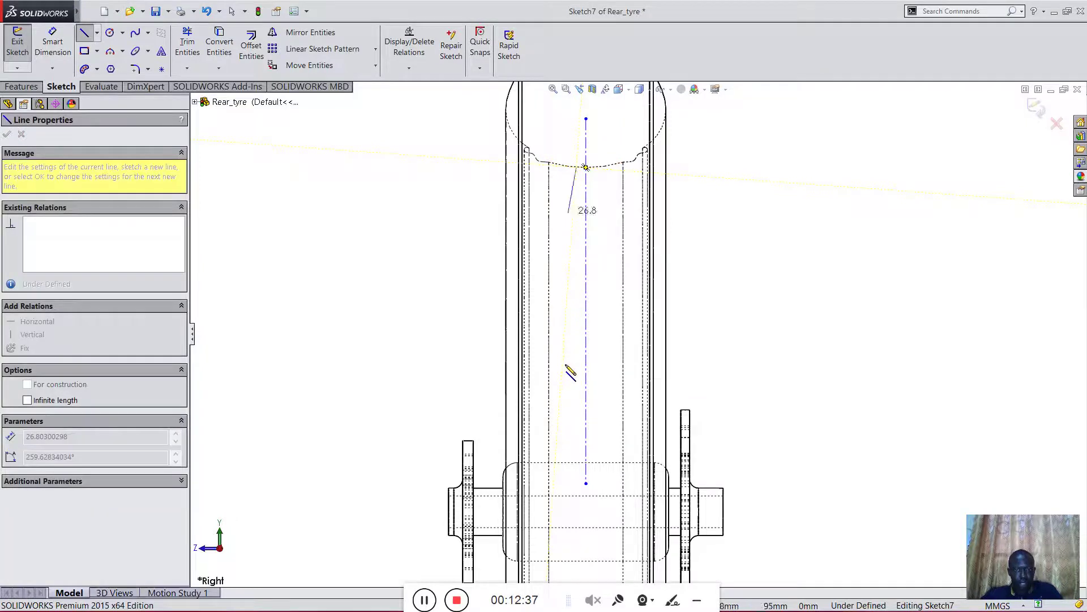
pyautogui.scroll(-2, 572, 499)
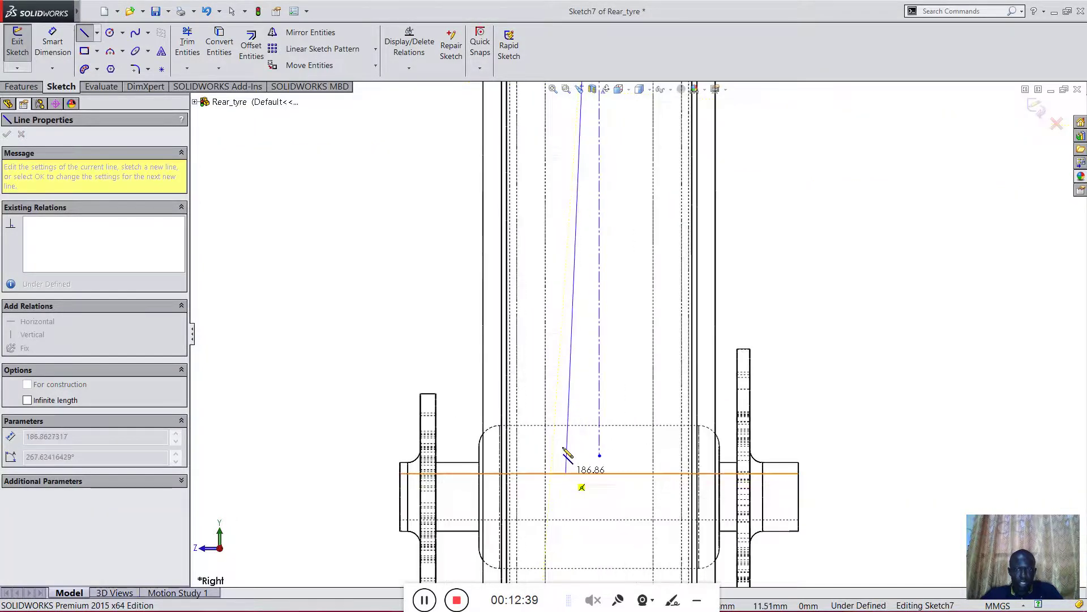
pyautogui.scroll(2, 575, 430)
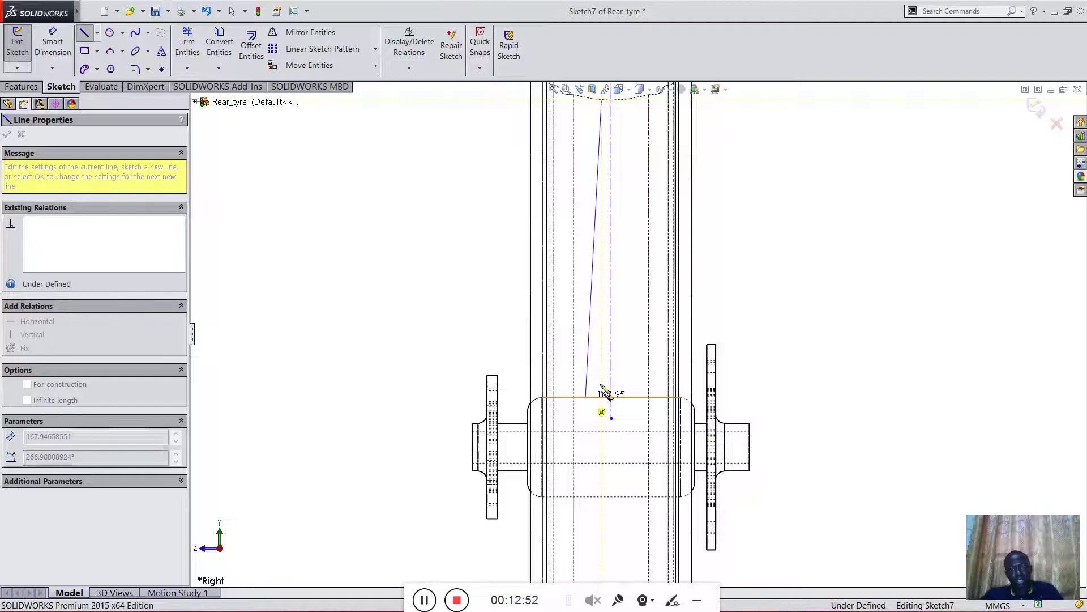
pyautogui.click(586, 397)
pyautogui.press('Escape')
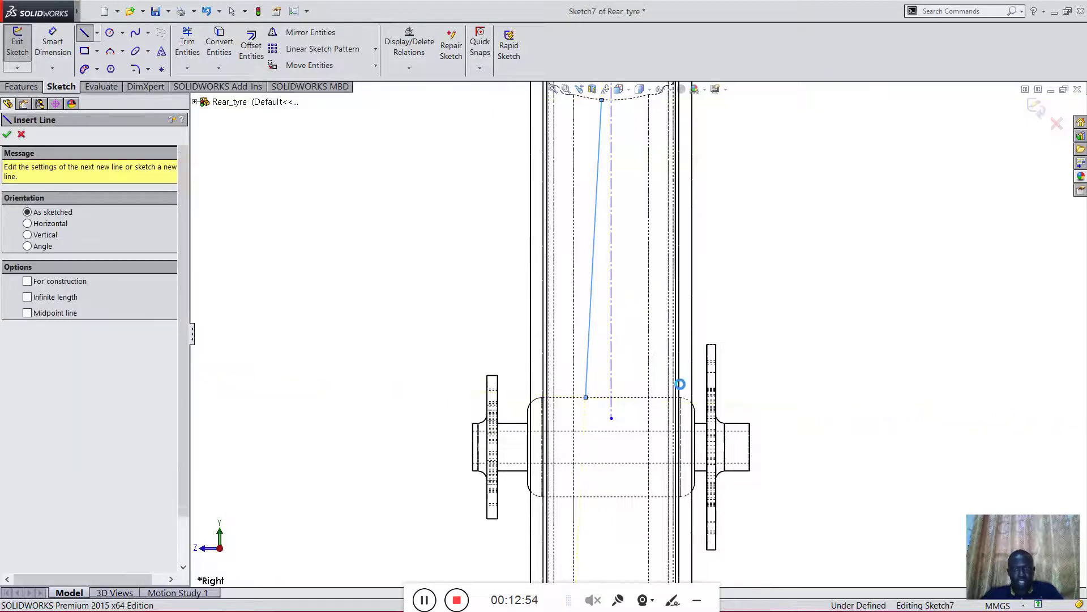
pyautogui.press('Escape')
# - Zoom out to review the new line against the wheel outline
pyautogui.scroll(1, 617, 187)
pyautogui.scroll(-1, 623, 211)
pyautogui.scroll(-1, 623, 211)
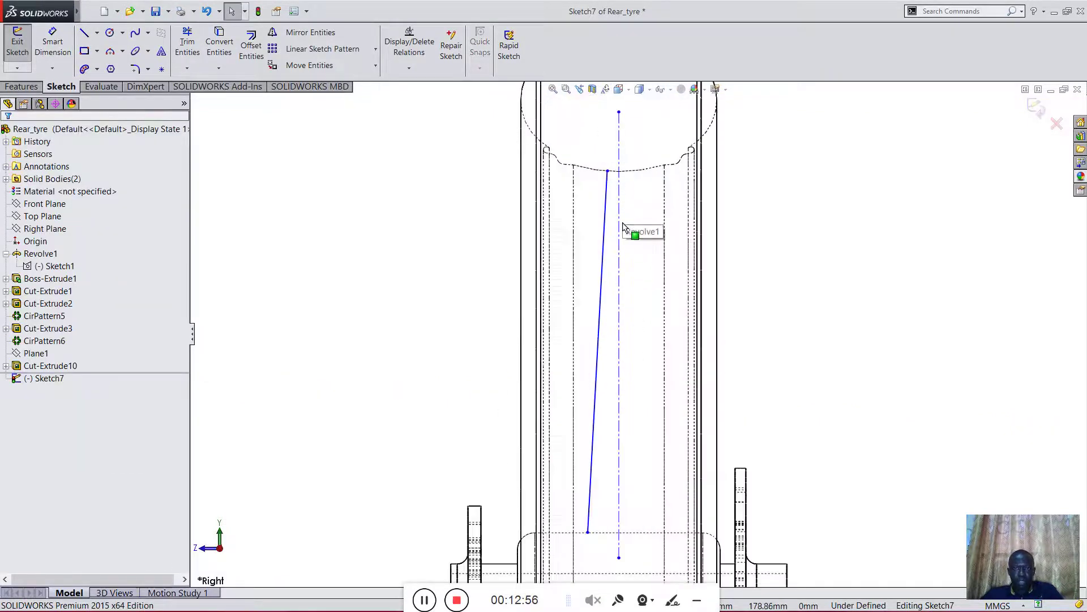
pyautogui.scroll(-1, 607, 170)
pyautogui.scroll(-1, 633, 178)
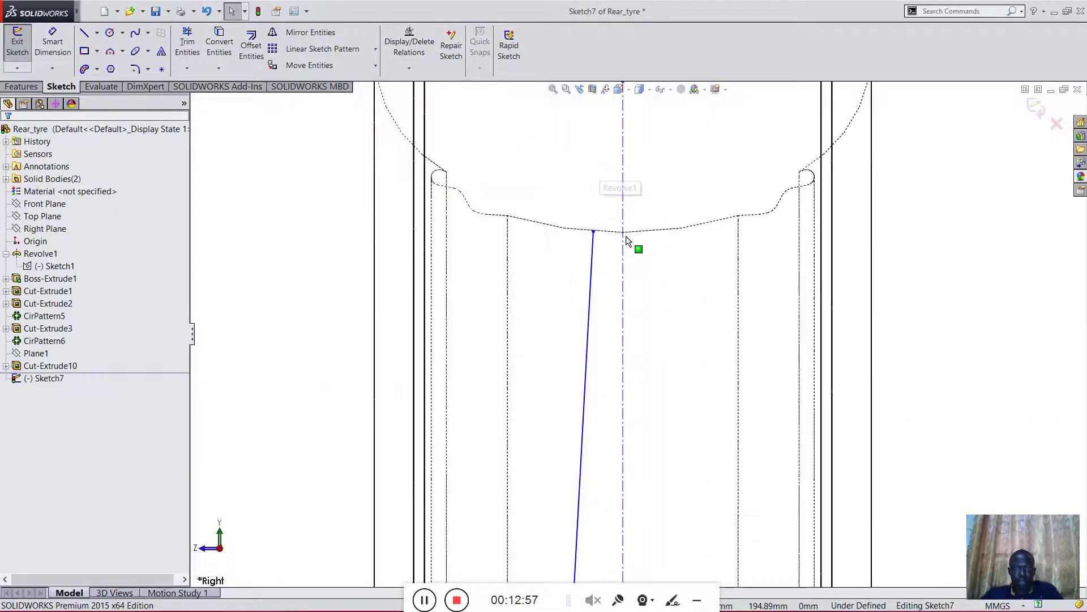
pyautogui.scroll(-1, 623, 233)
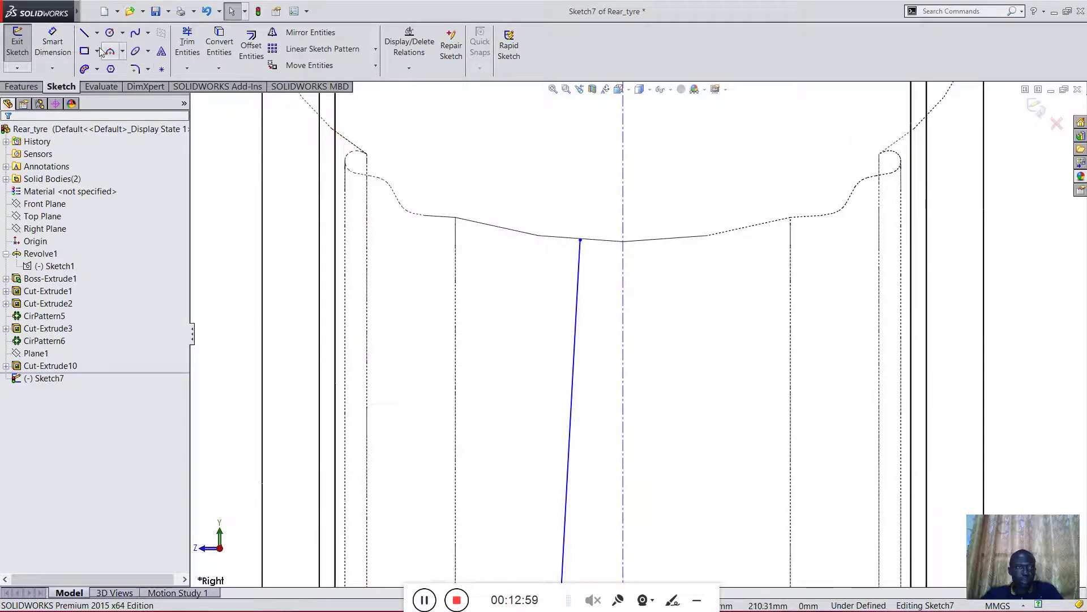
pyautogui.click(84, 33)
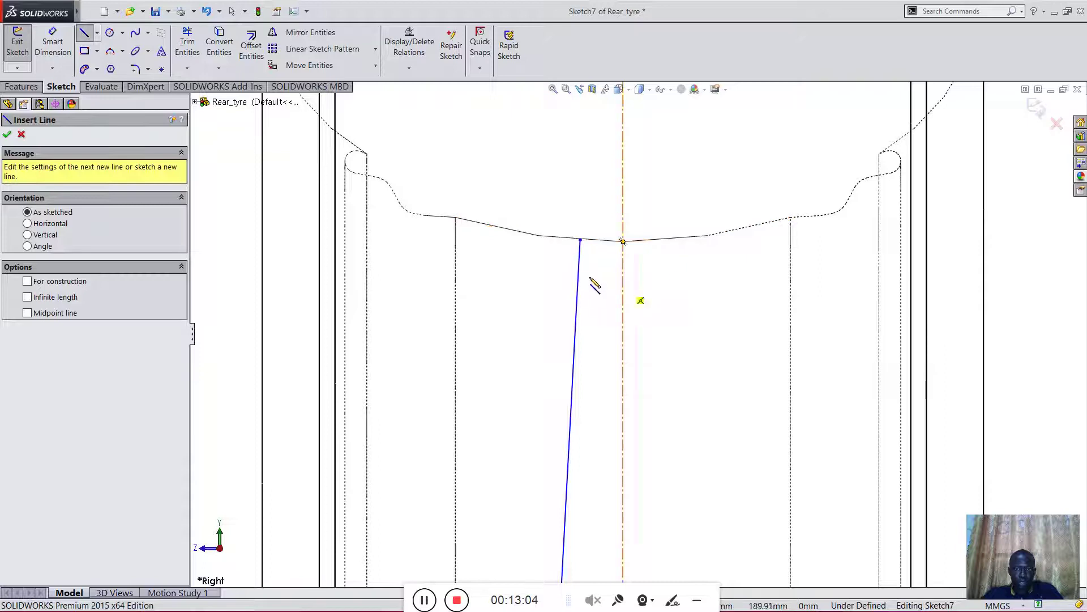
pyautogui.scroll(-2, 621, 263)
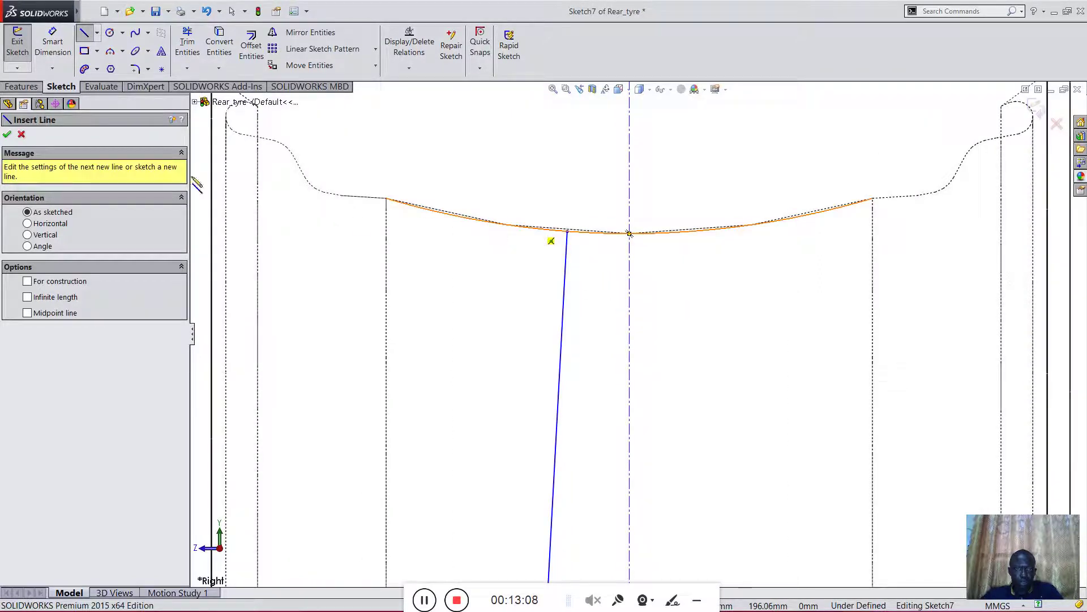
# - Draw a small three-point arc curving from the slanted line's top end
pyautogui.click(110, 51)
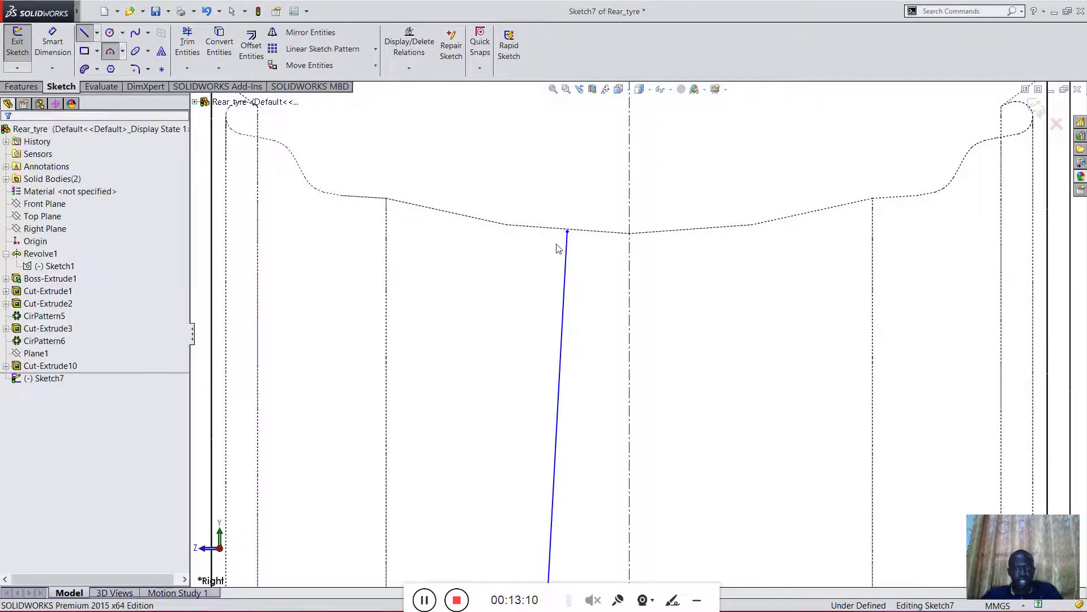
pyautogui.click(566, 232)
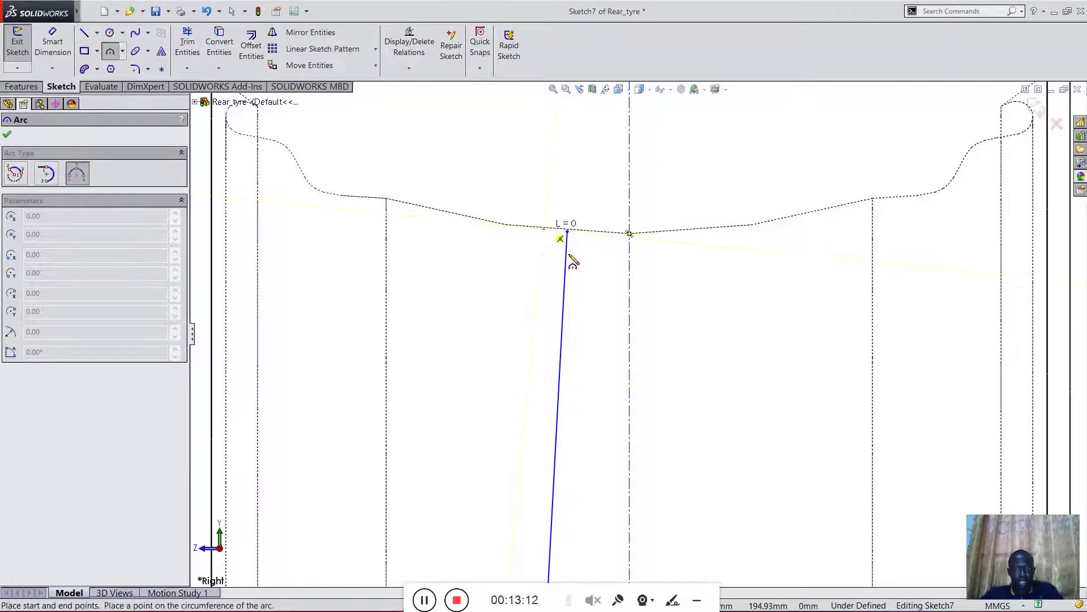
pyautogui.scroll(-2, 555, 272)
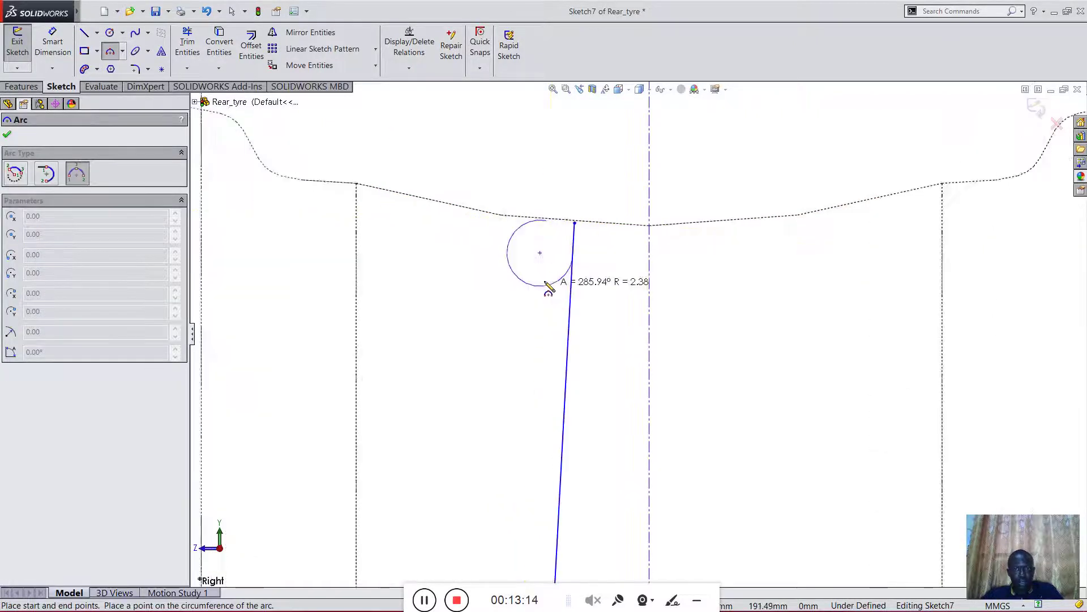
pyautogui.scroll(-2, 572, 244)
pyautogui.scroll(-2, 566, 237)
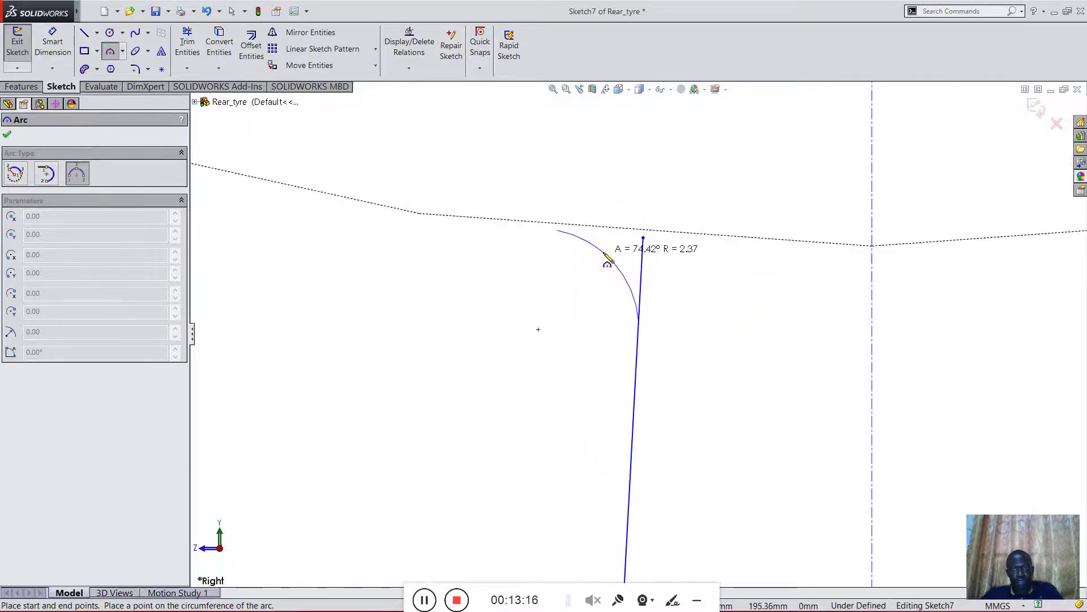
pyautogui.click(605, 254)
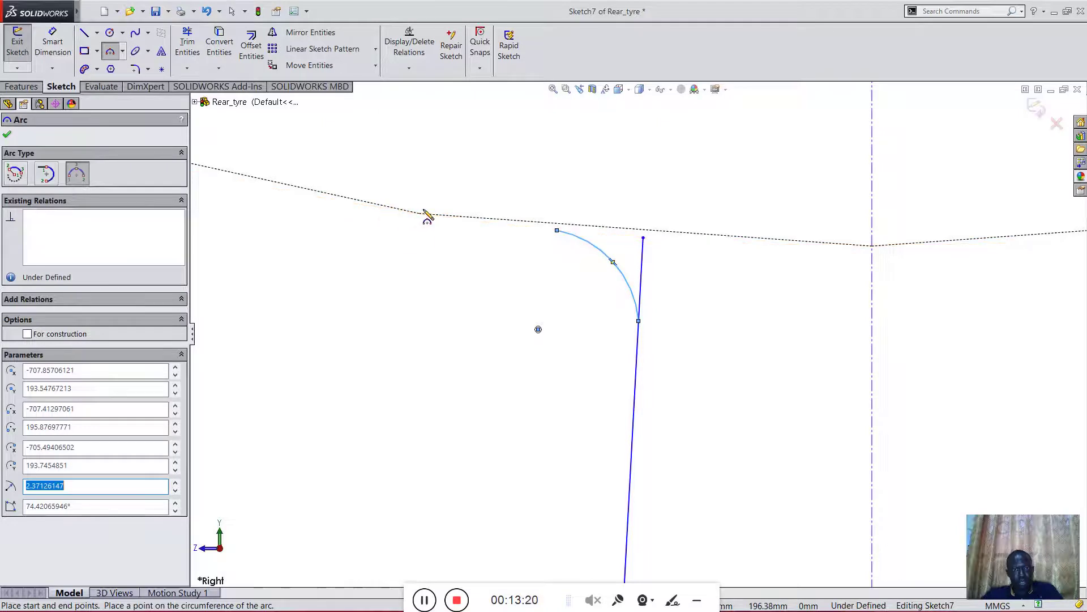
# - Draw a second, shallow three-point arc from the small arc's end to the centreline
pyautogui.scroll(2, 634, 292)
pyautogui.scroll(2, 854, 328)
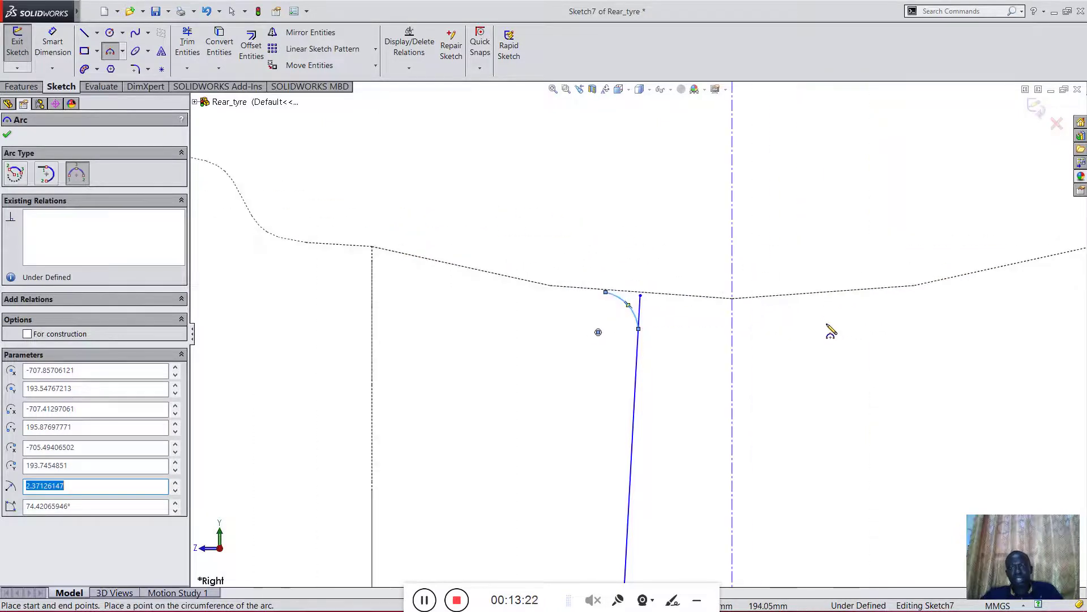
pyautogui.scroll(-2, 830, 328)
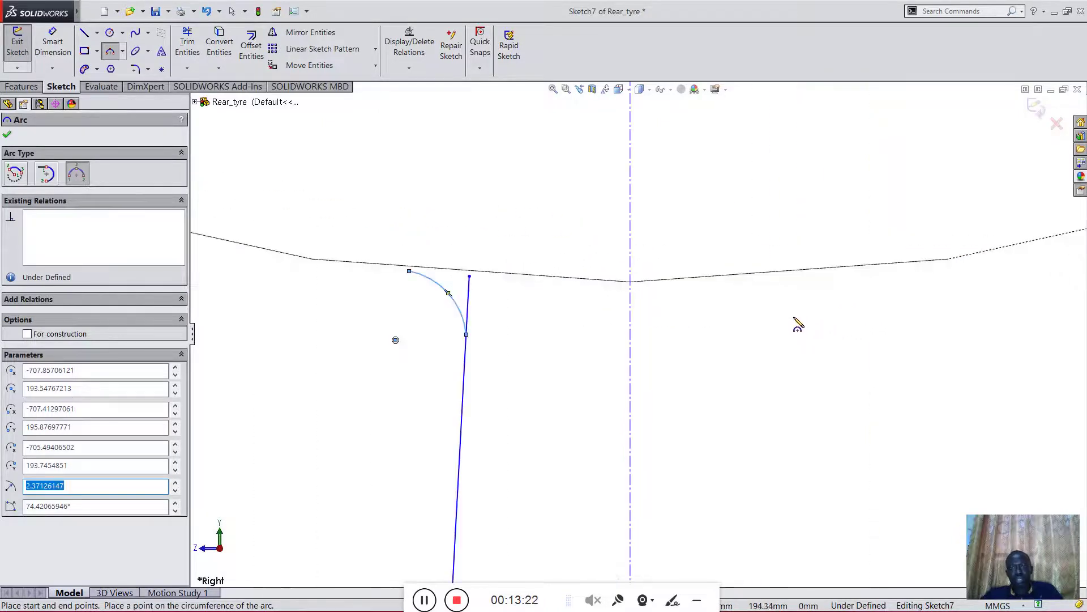
pyautogui.click(410, 272)
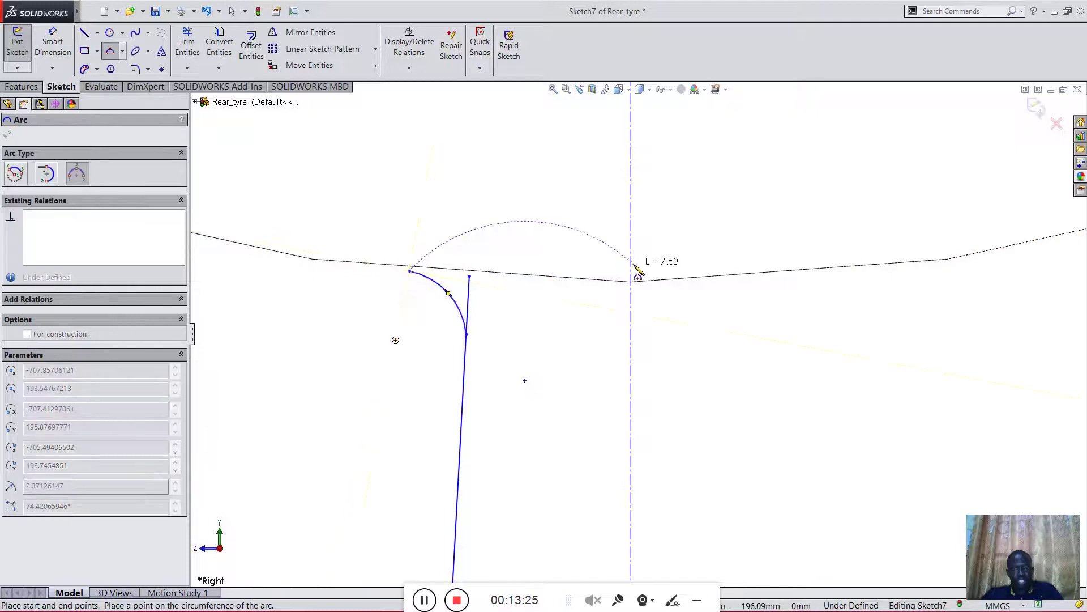
pyautogui.click(631, 267)
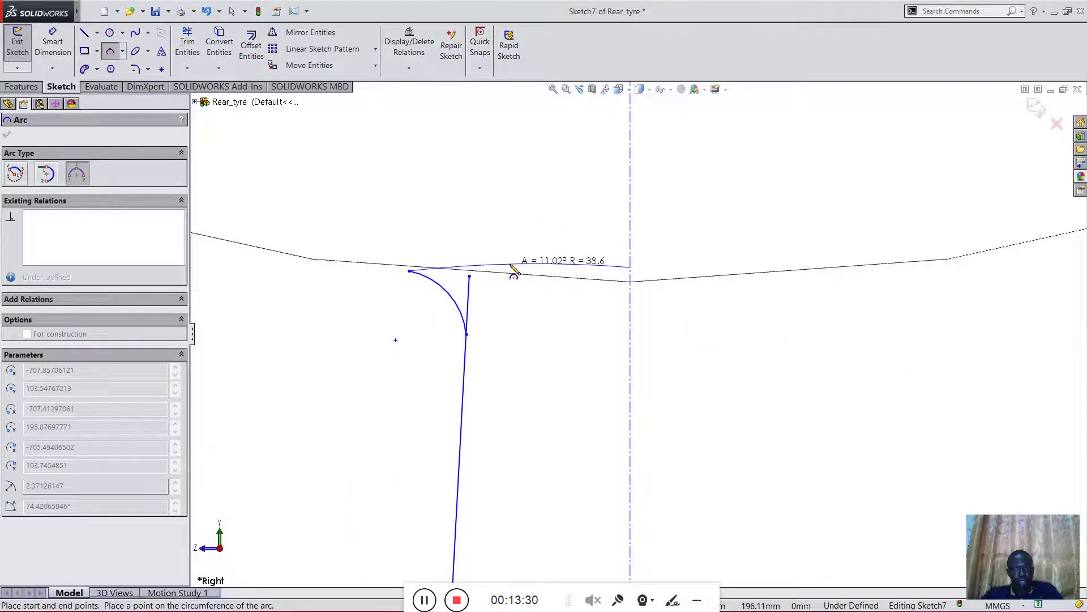
pyautogui.click(511, 267)
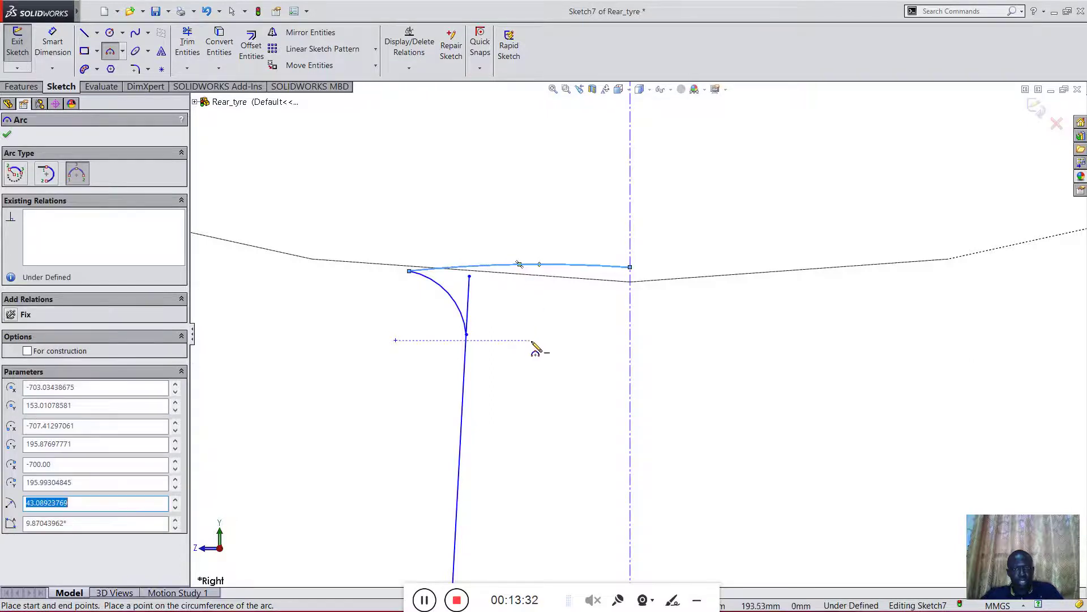
pyautogui.scroll(3, 604, 404)
pyautogui.scroll(2, 604, 404)
pyautogui.scroll(-3, 604, 404)
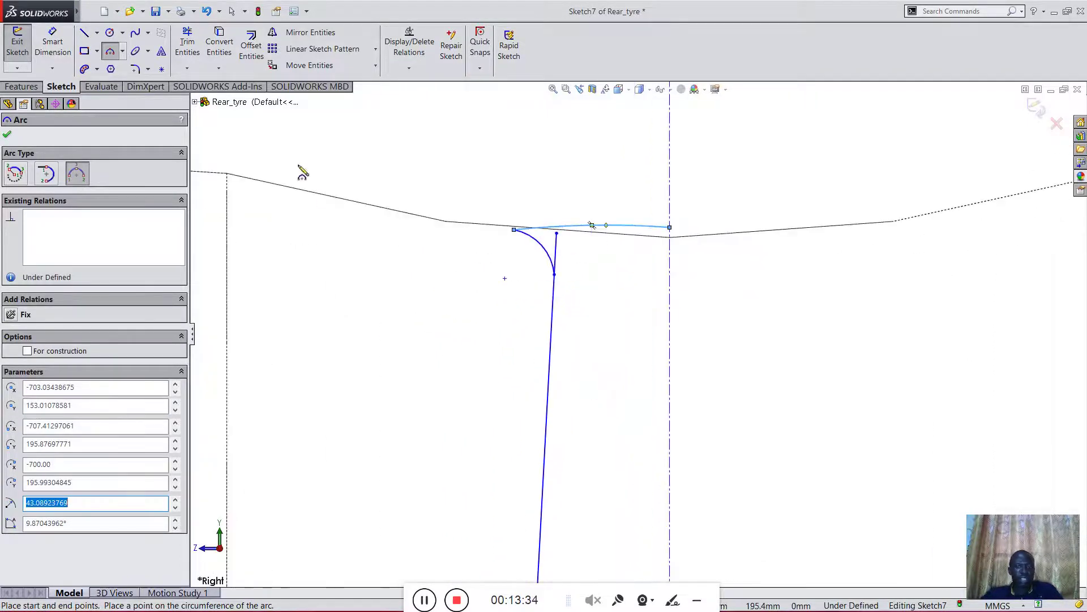
# - Trim away the slanted line's stub above the small arc
pyautogui.click(189, 50)
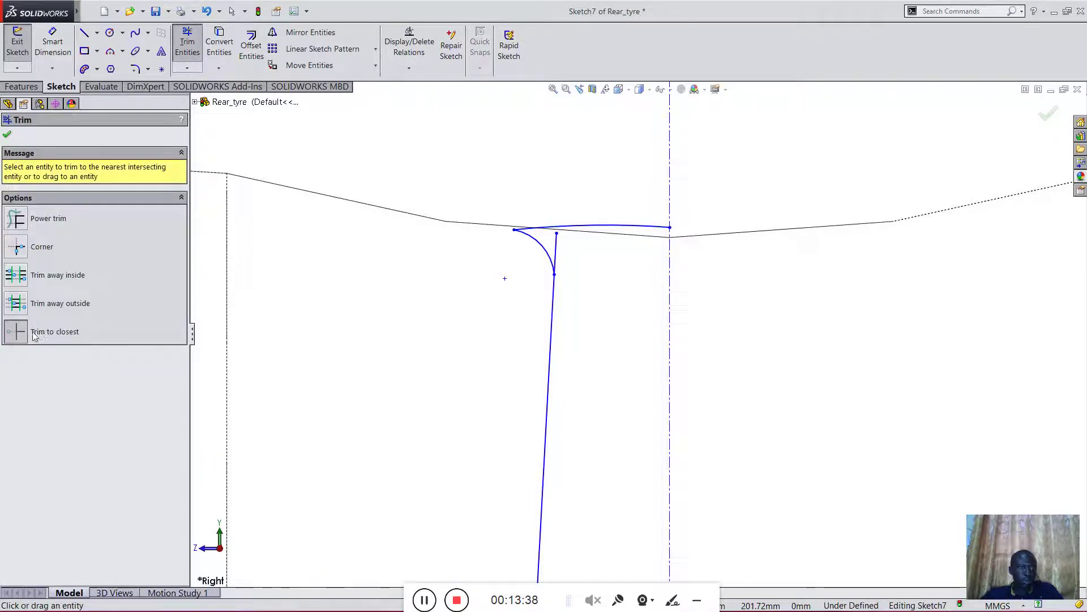
pyautogui.click(558, 246)
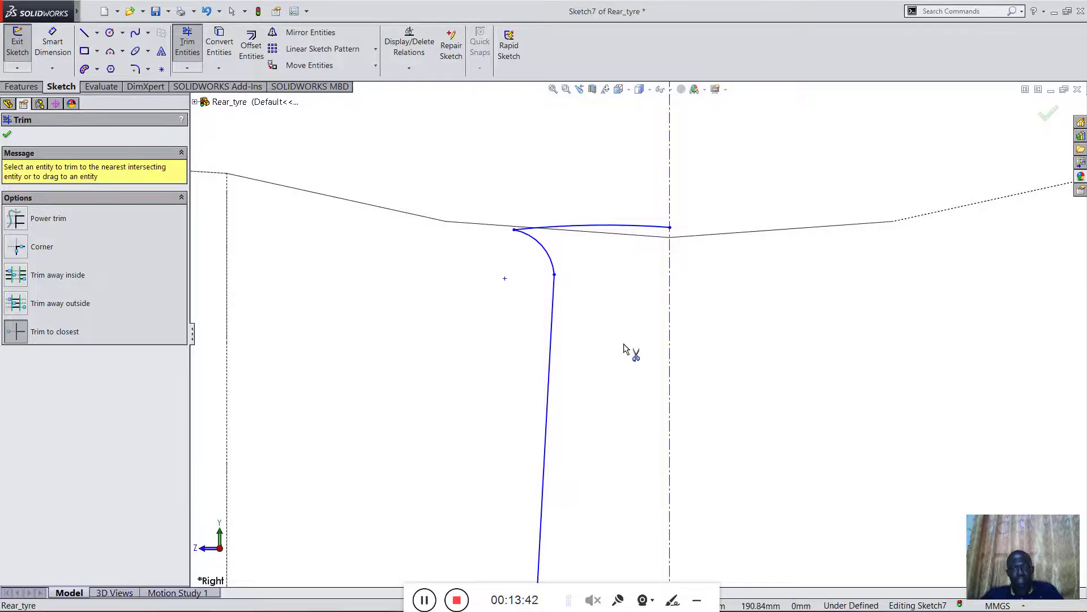
pyautogui.scroll(3, 625, 348)
pyautogui.scroll(2, 640, 396)
pyautogui.scroll(2, 663, 470)
pyautogui.scroll(1, 664, 476)
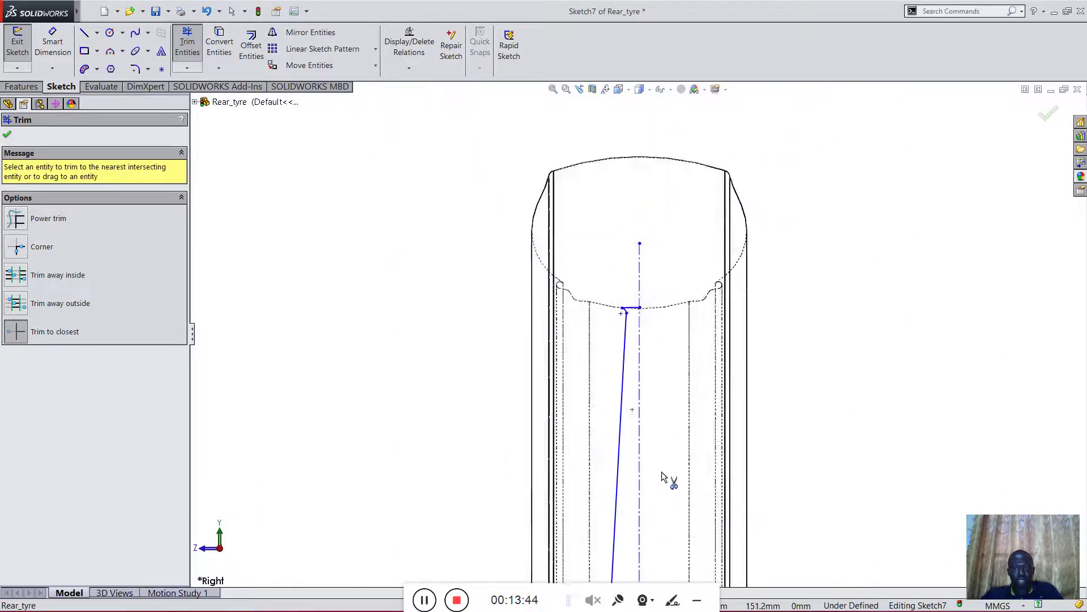
pyautogui.scroll(2, 664, 476)
pyautogui.scroll(1, 665, 478)
# - Zoom around to check the whole tyre, glancing at the File menu without choosing anything
pyautogui.scroll(-1, 634, 397)
pyautogui.scroll(-2, 621, 295)
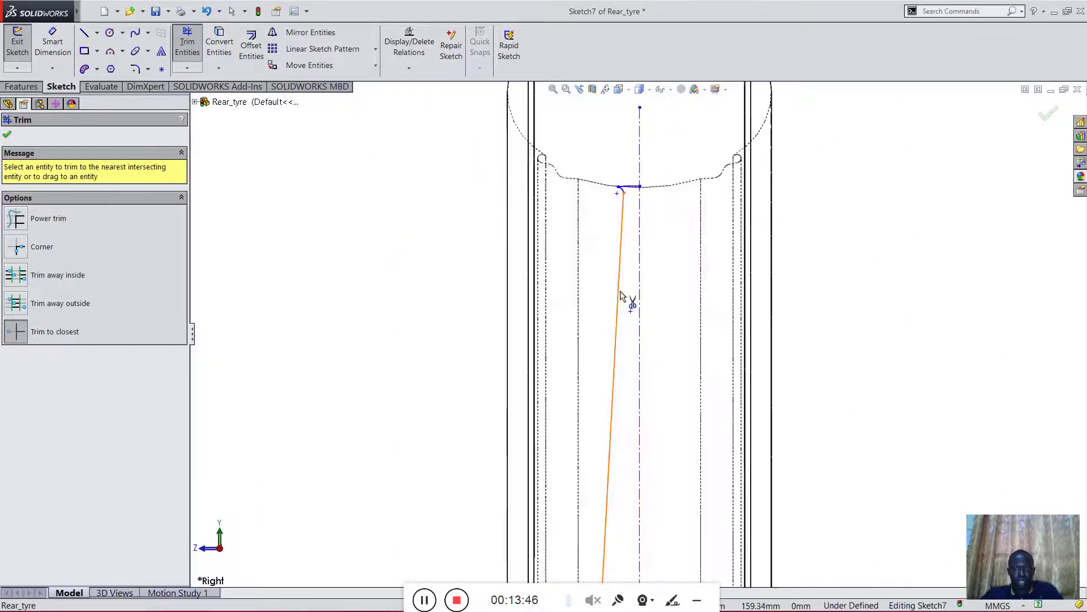
pyautogui.scroll(2, 651, 496)
pyautogui.scroll(-2, 651, 495)
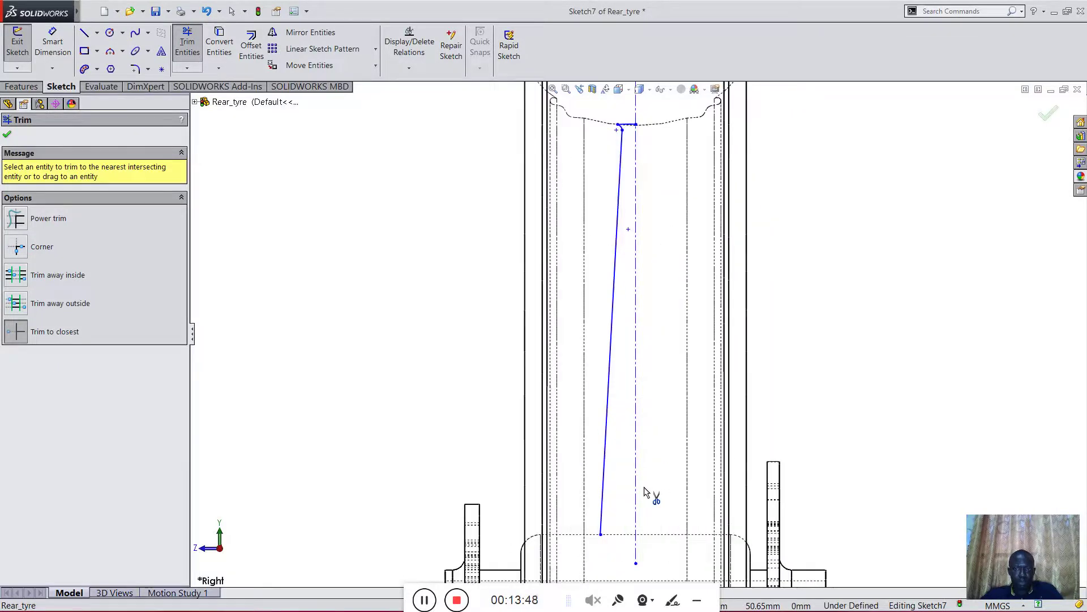
pyautogui.scroll(2, 645, 496)
pyautogui.scroll(-3, 643, 497)
pyautogui.scroll(-1, 619, 389)
pyautogui.scroll(3, 661, 328)
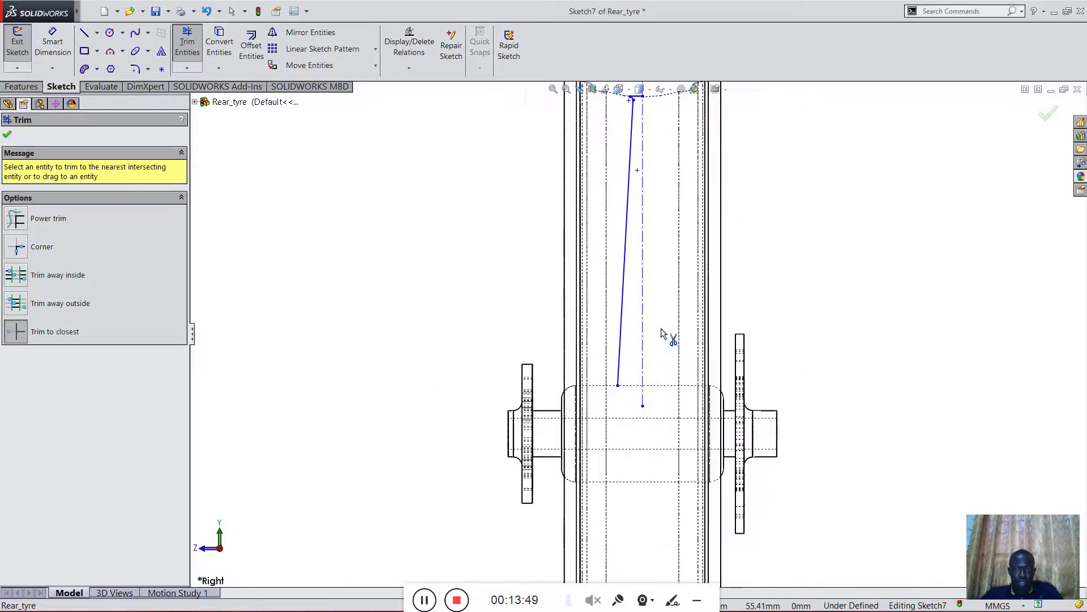
pyautogui.scroll(2, 657, 282)
pyautogui.scroll(-2, 657, 282)
pyautogui.scroll(-1, 635, 415)
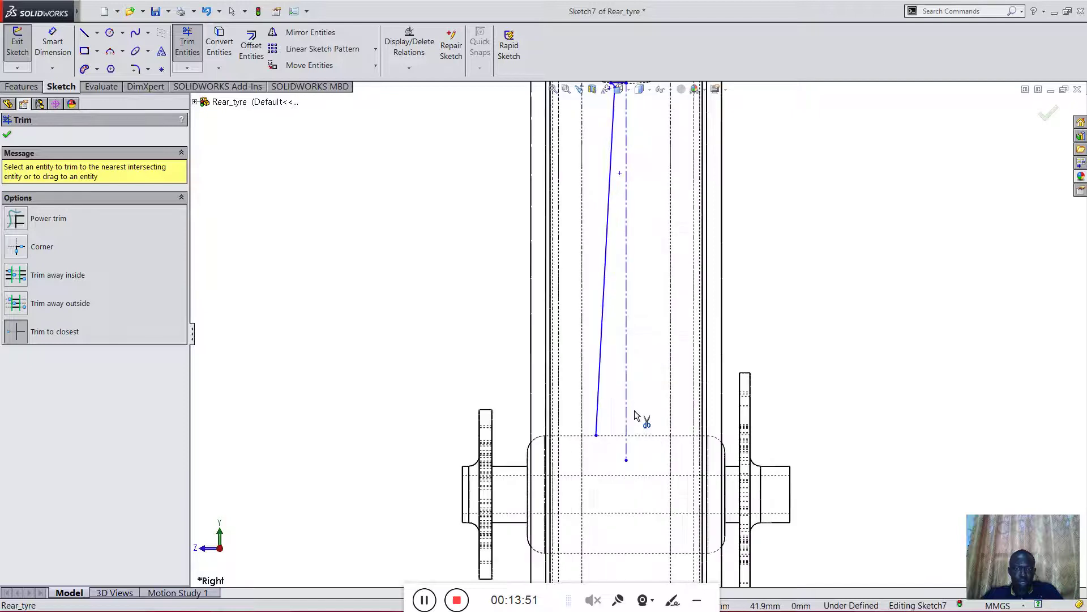
pyautogui.click(90, 12)
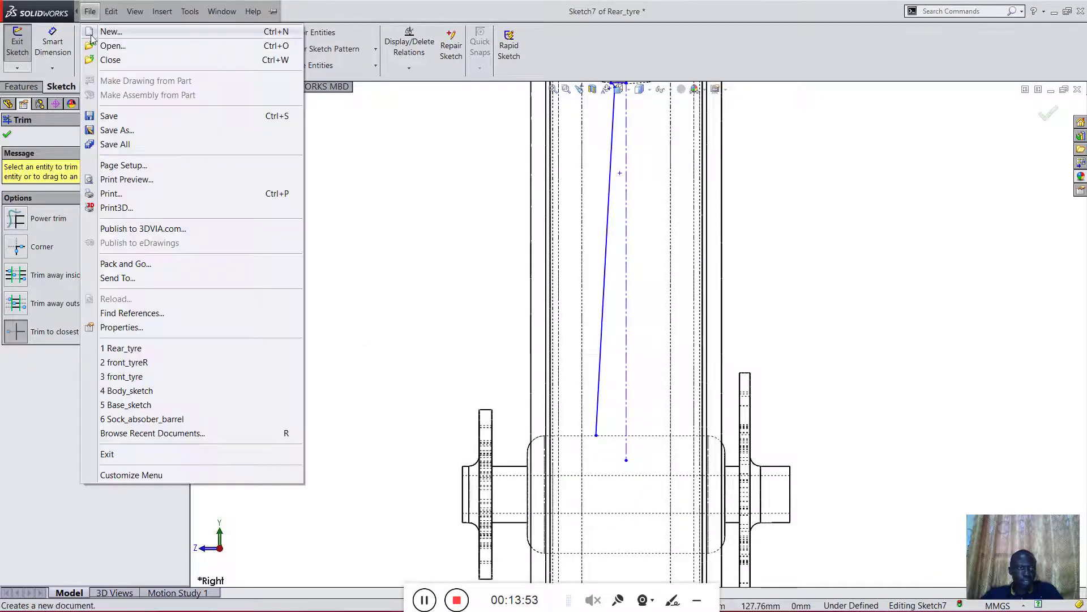
pyautogui.click(624, 55)
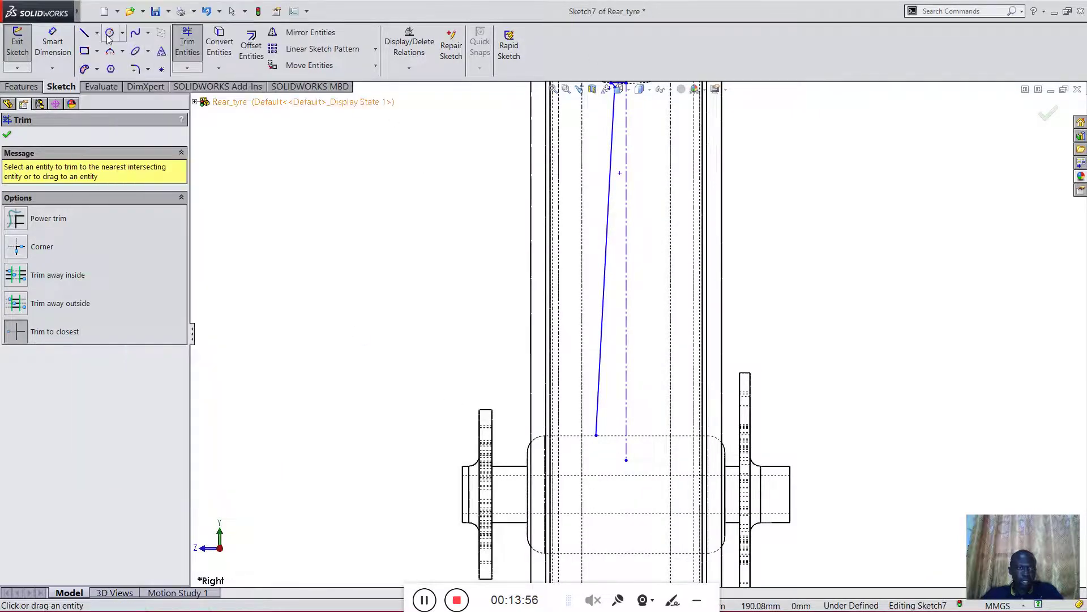
# - Draw a short horizontal line leftward from the slanted line's lower end along the hub top
pyautogui.click(86, 36)
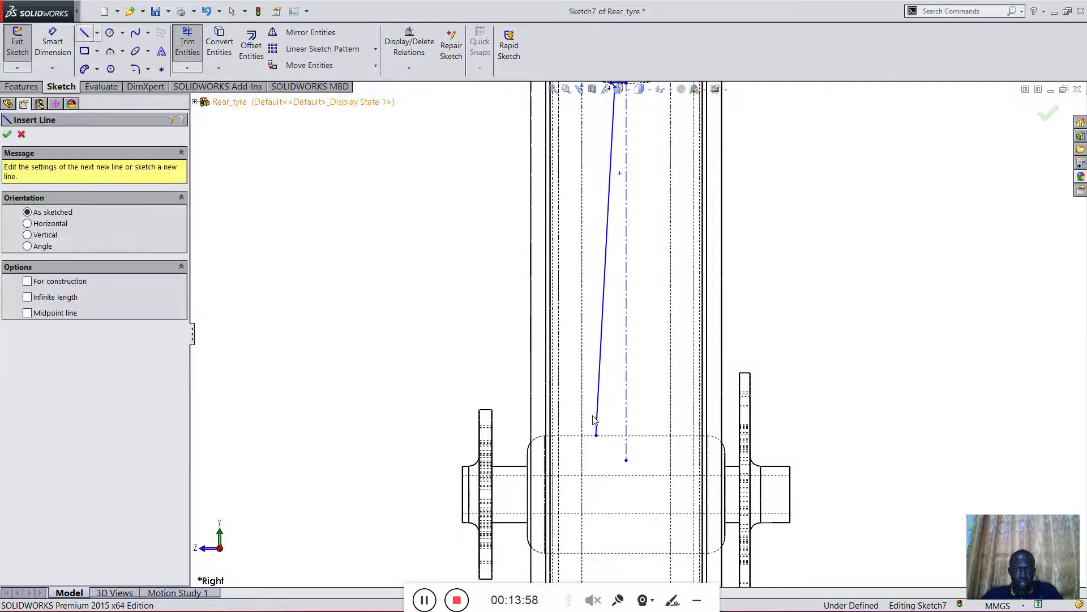
pyautogui.scroll(-2, 612, 441)
pyautogui.scroll(-2, 623, 445)
pyautogui.scroll(-2, 606, 439)
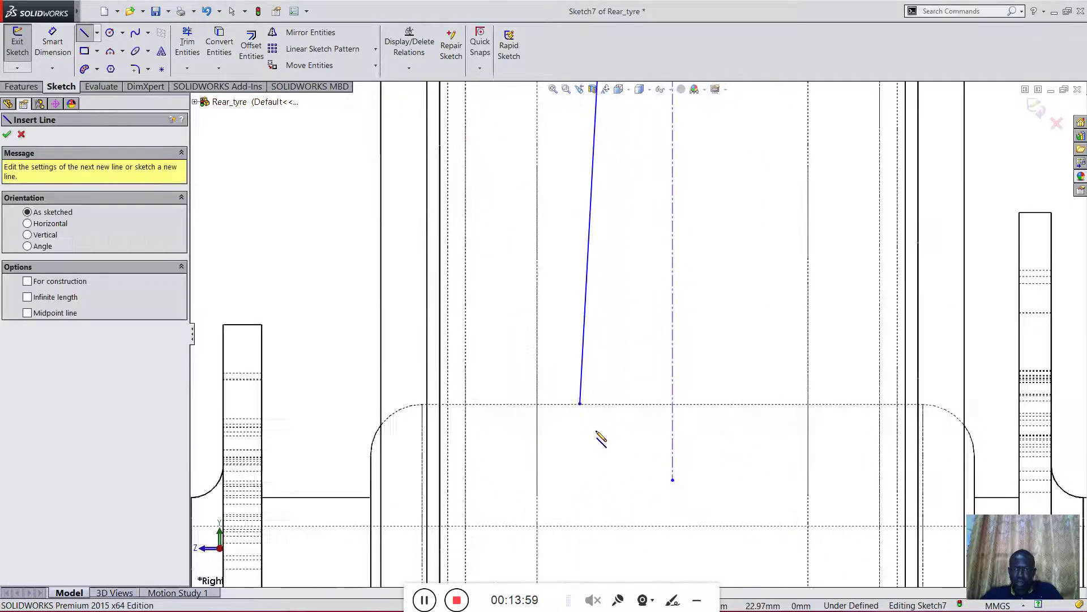
pyautogui.click(579, 404)
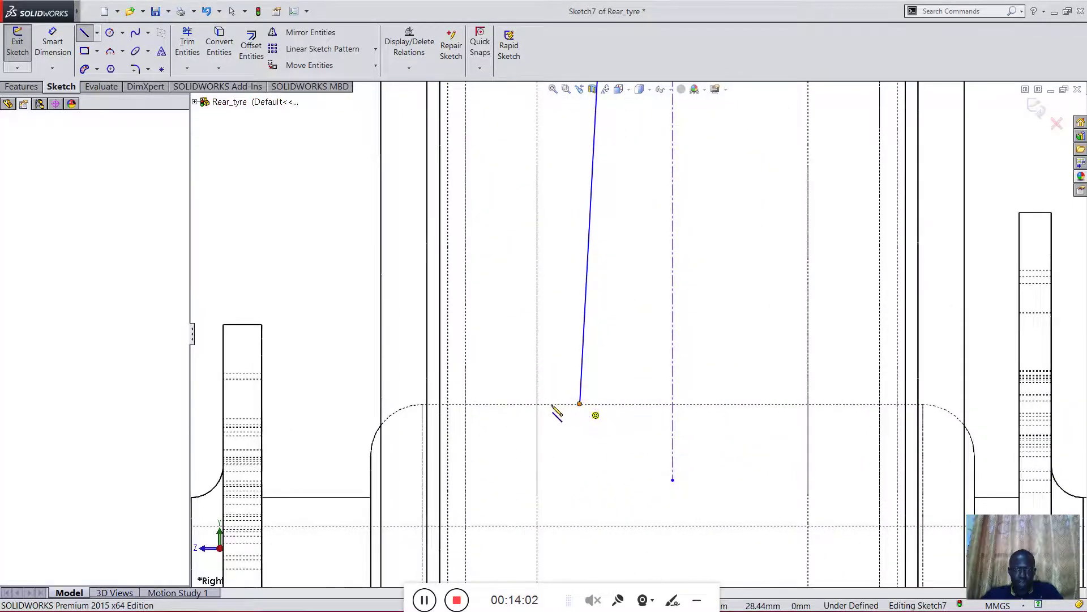
pyautogui.click(517, 404)
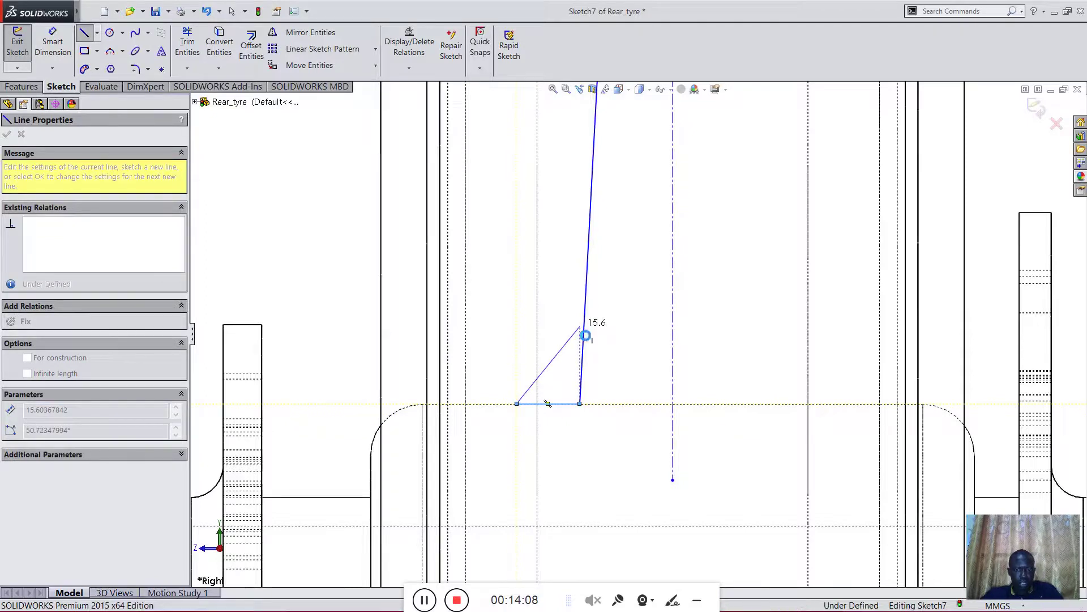
pyautogui.press('Escape')
pyautogui.press('Escape')
pyautogui.scroll(2, 662, 440)
pyautogui.scroll(2, 667, 452)
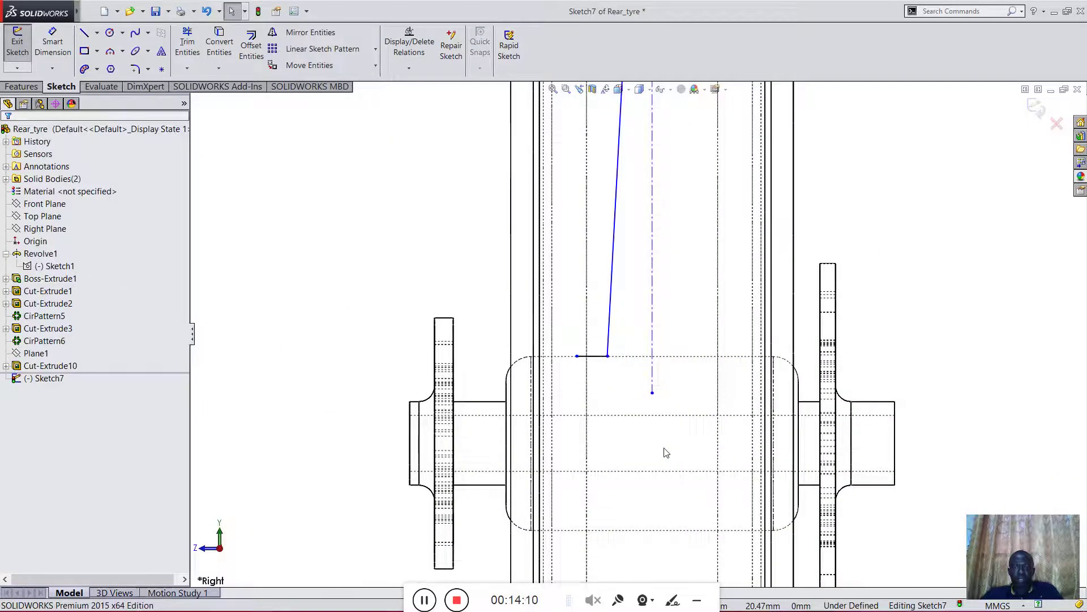
pyautogui.scroll(2, 666, 452)
pyautogui.scroll(-3, 628, 306)
pyautogui.scroll(-3, 580, 426)
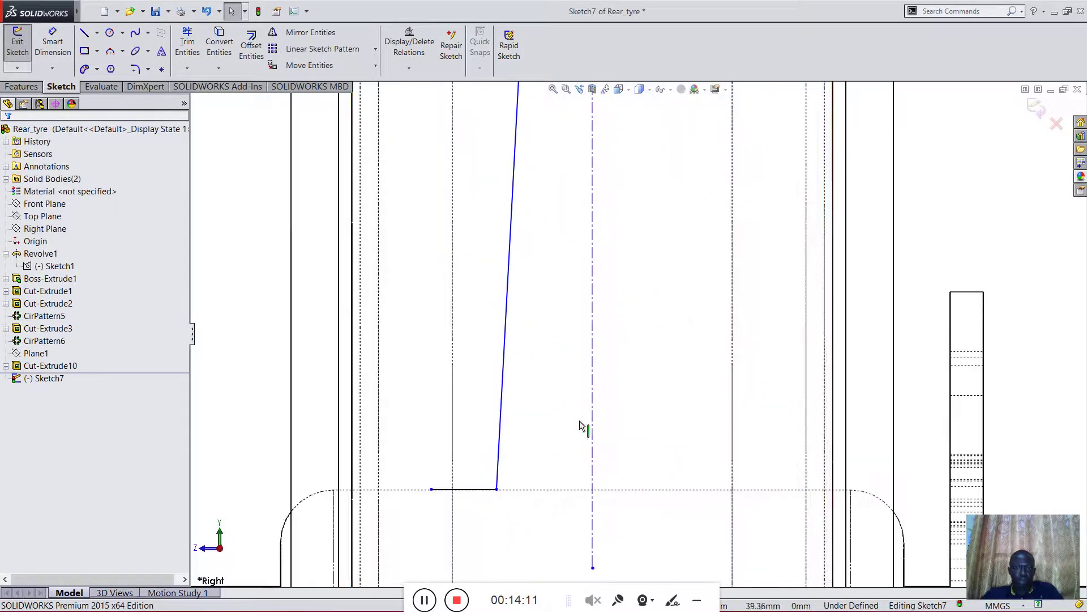
# - Round the corner where the slanted spoke line meets the short horizontal line with an R6 mm sketch fillet
pyautogui.click(148, 69)
pyautogui.click(167, 86)
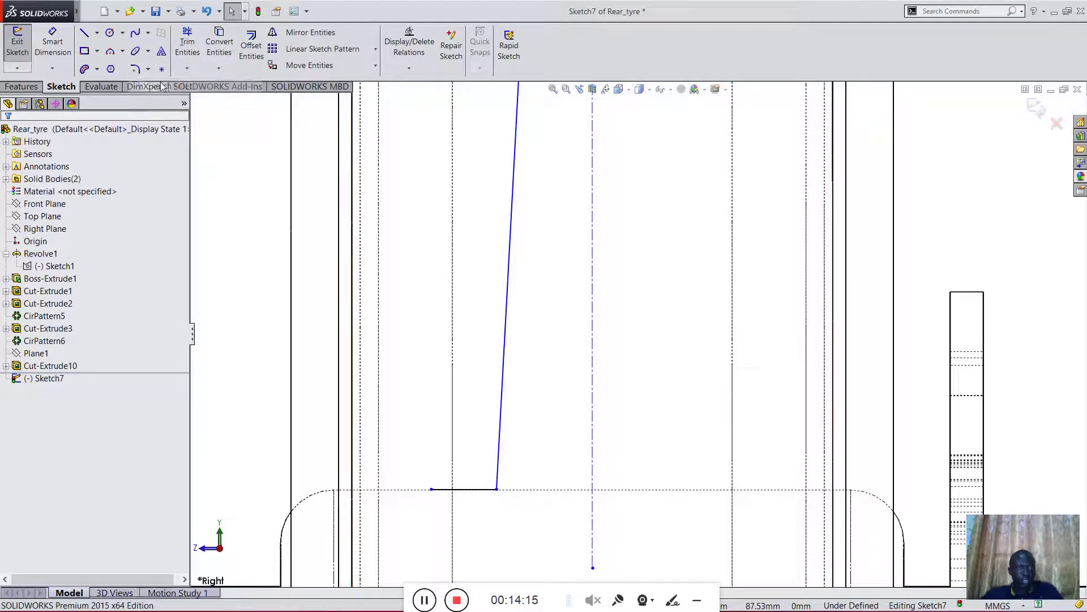
pyautogui.click(497, 491)
pyautogui.scroll(3, 587, 395)
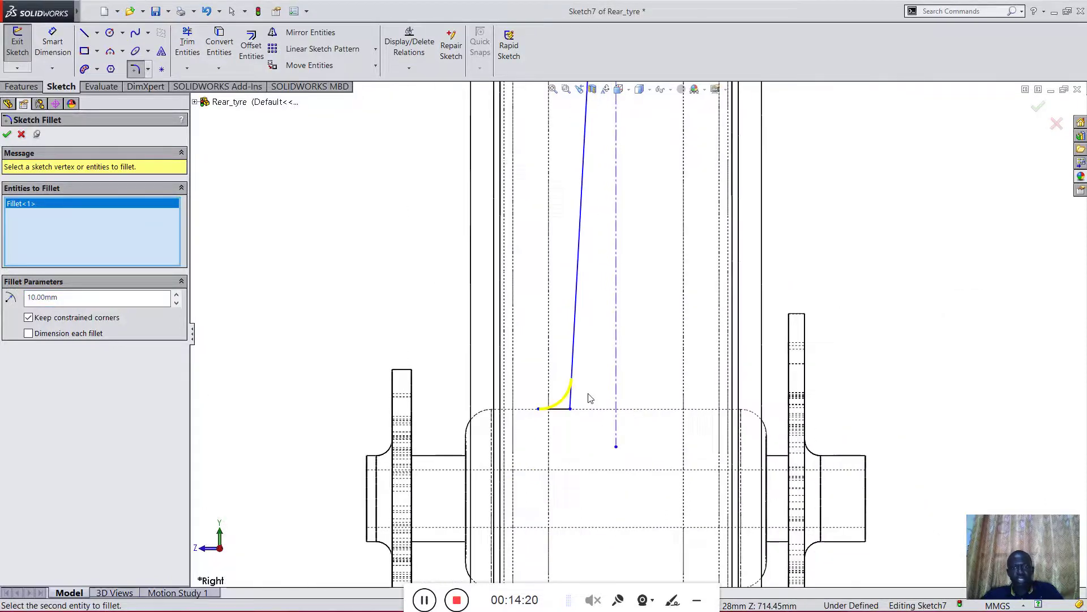
pyautogui.scroll(1, 617, 388)
pyautogui.scroll(-2, 351, 311)
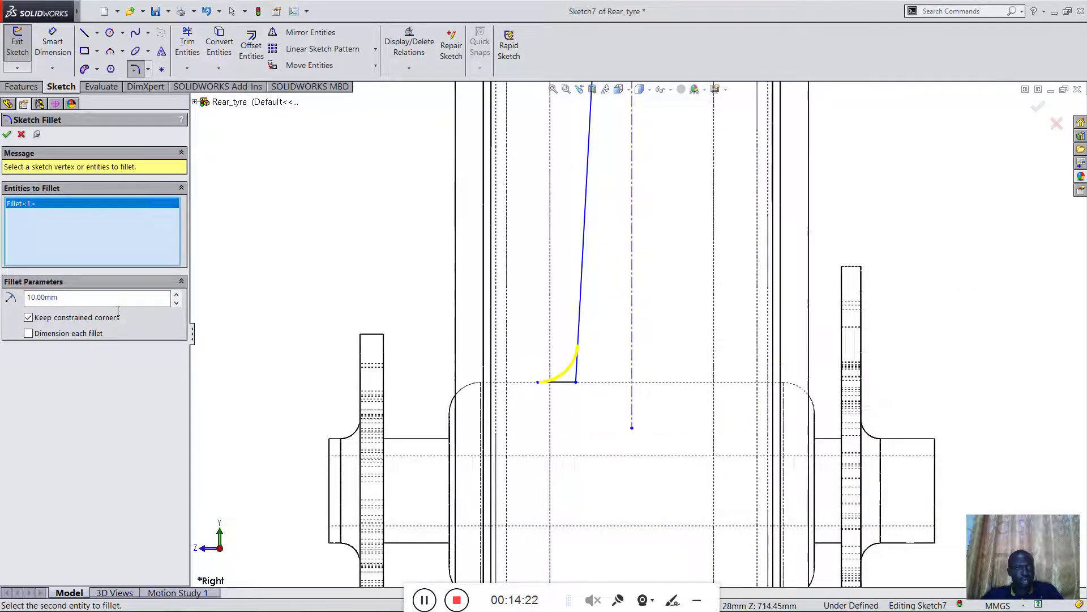
pyautogui.click(88, 300)
pyautogui.moveTo(89, 300); pyautogui.dragTo(21, 298)
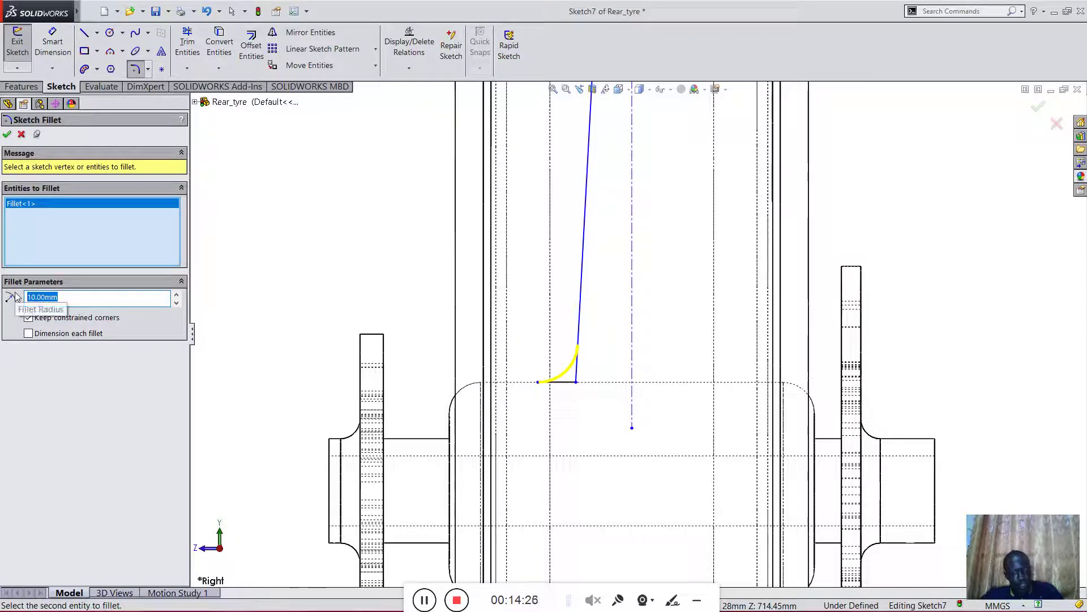
pyautogui.write('6')
pyautogui.press('Return')
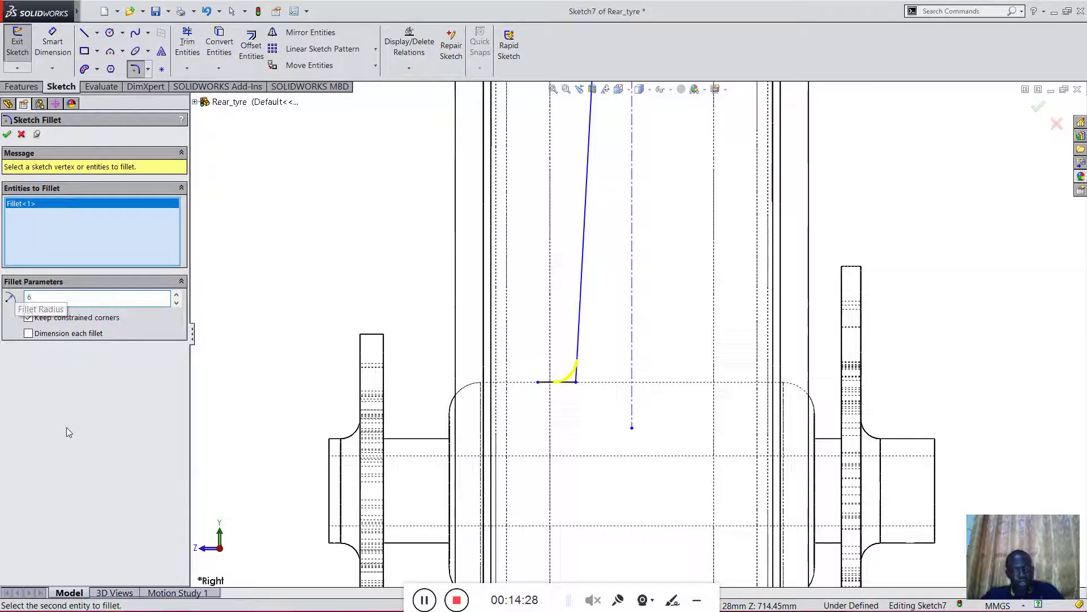
pyautogui.click(7, 135)
pyautogui.scroll(-3, 604, 396)
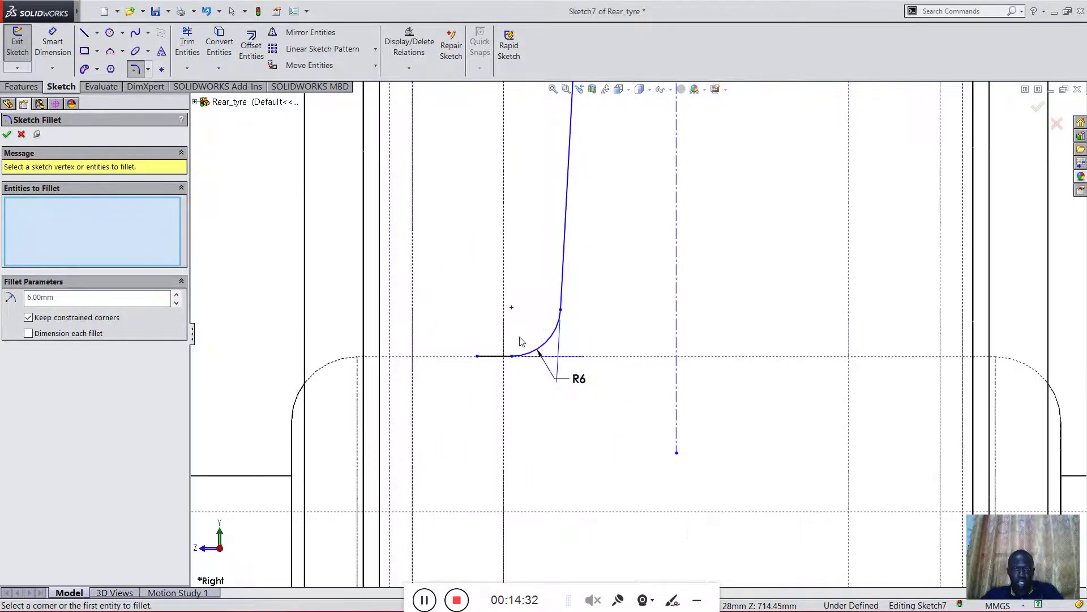
pyautogui.scroll(3, 618, 335)
pyautogui.scroll(1, 623, 336)
pyautogui.scroll(-1, 629, 337)
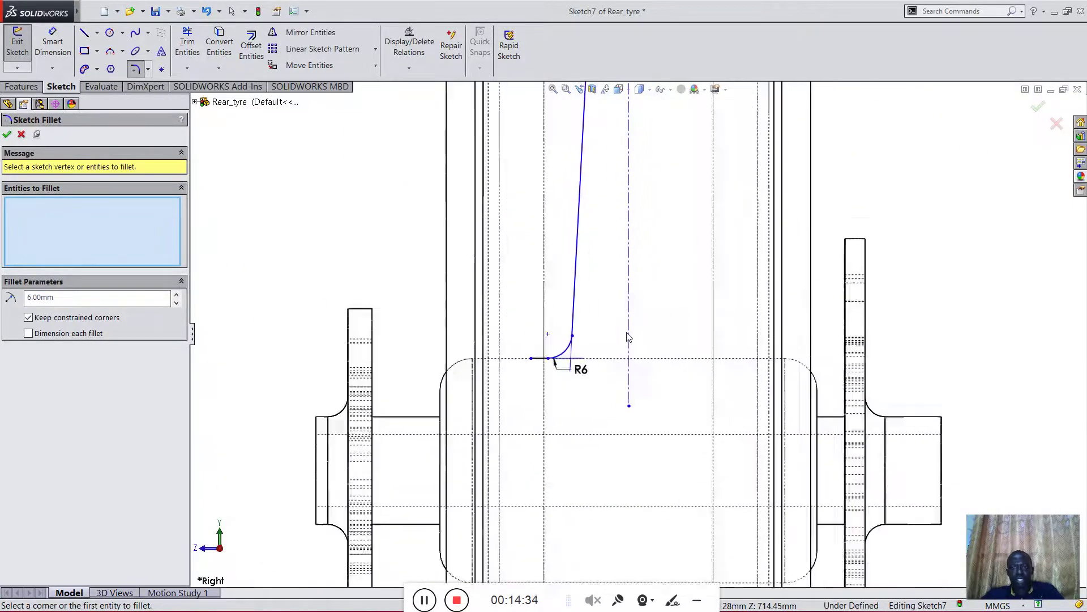
pyautogui.scroll(-4, 600, 339)
pyautogui.scroll(-1, 567, 317)
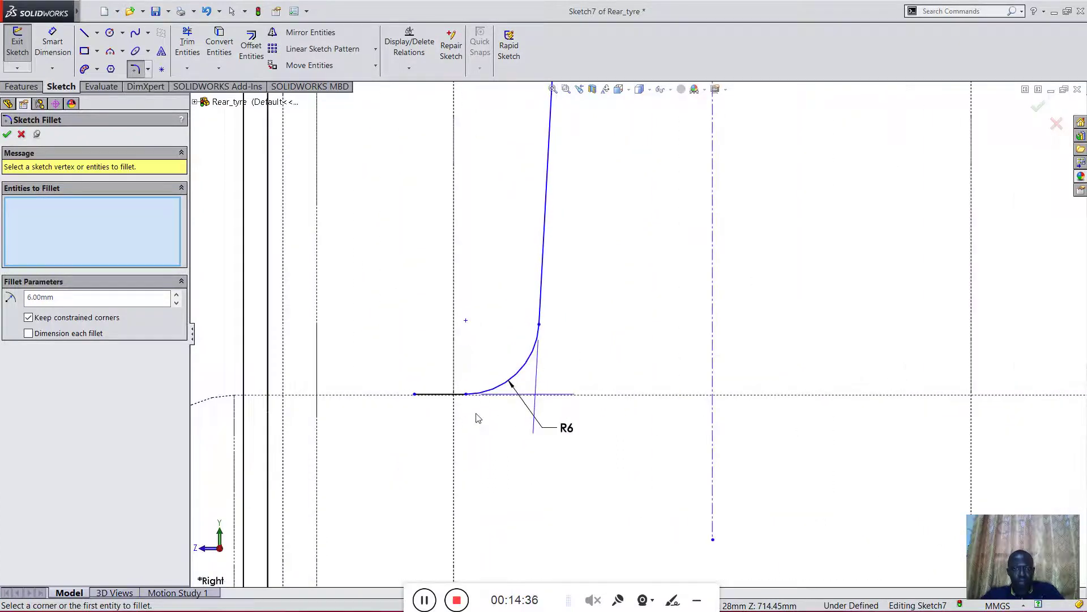
pyautogui.scroll(2, 680, 394)
pyautogui.scroll(2, 728, 370)
pyautogui.scroll(1, 716, 318)
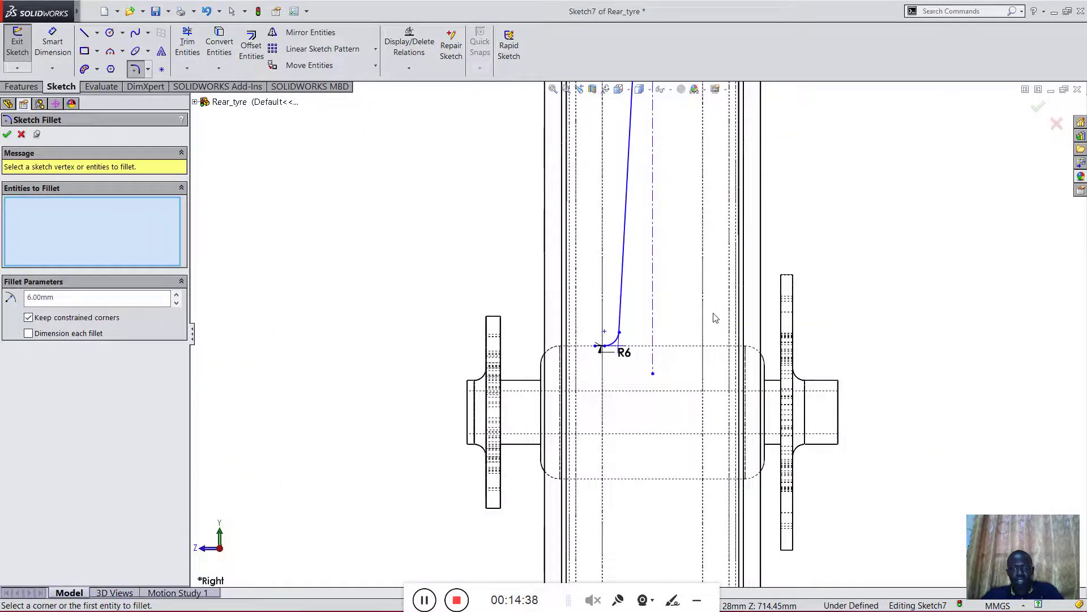
pyautogui.scroll(1, 708, 316)
pyautogui.scroll(1, 694, 261)
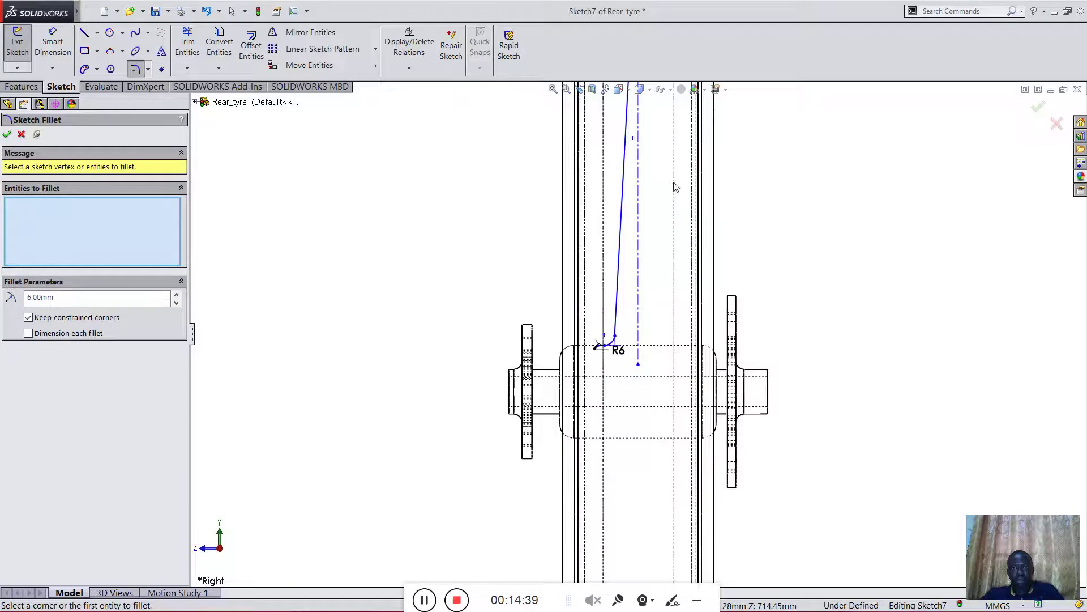
pyautogui.scroll(1, 655, 167)
pyautogui.scroll(1, 651, 193)
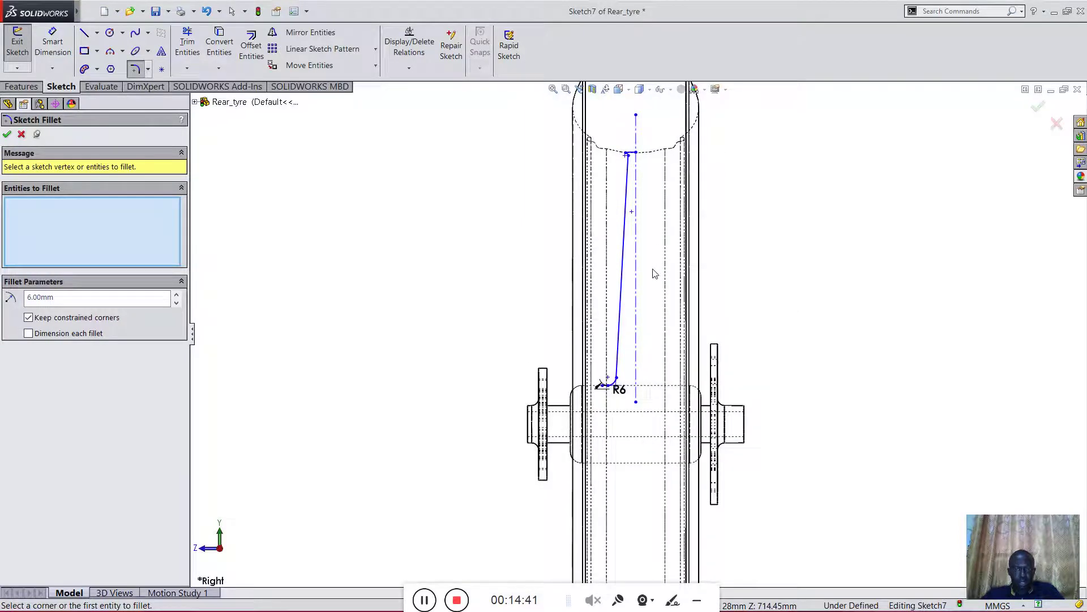
pyautogui.scroll(-2, 649, 293)
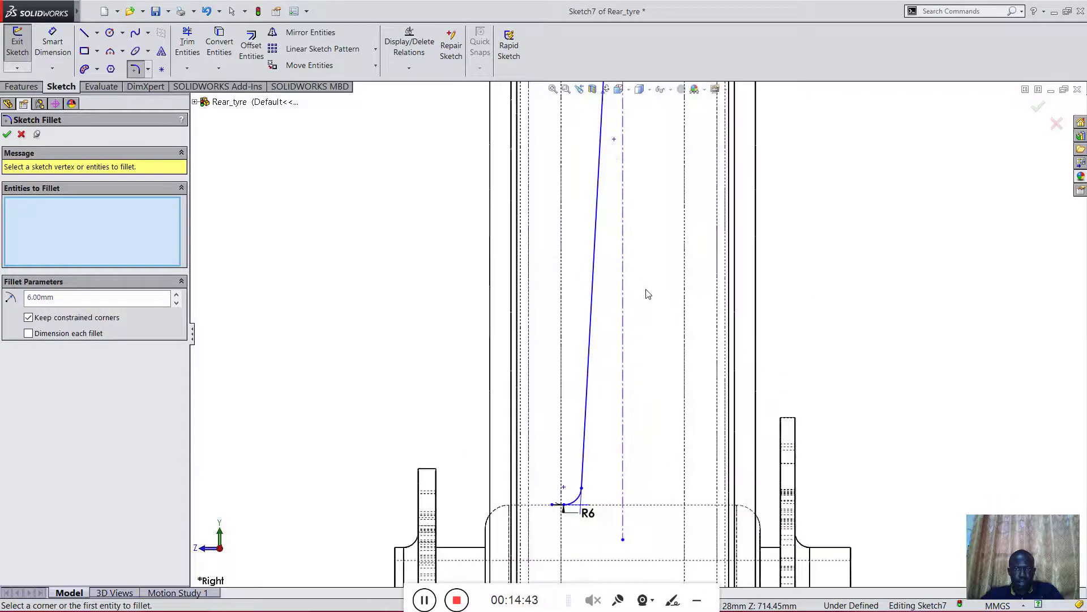
pyautogui.scroll(-1, 649, 294)
pyautogui.scroll(1, 595, 491)
pyautogui.scroll(2, 619, 406)
pyautogui.scroll(-2, 640, 348)
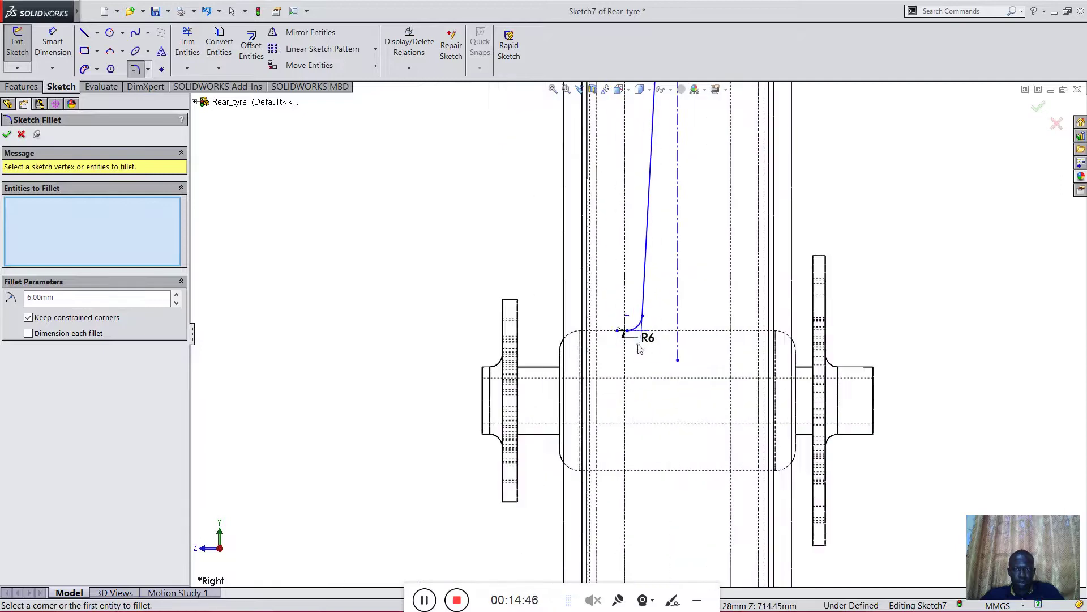
pyautogui.scroll(-2, 639, 348)
pyautogui.scroll(-1, 596, 333)
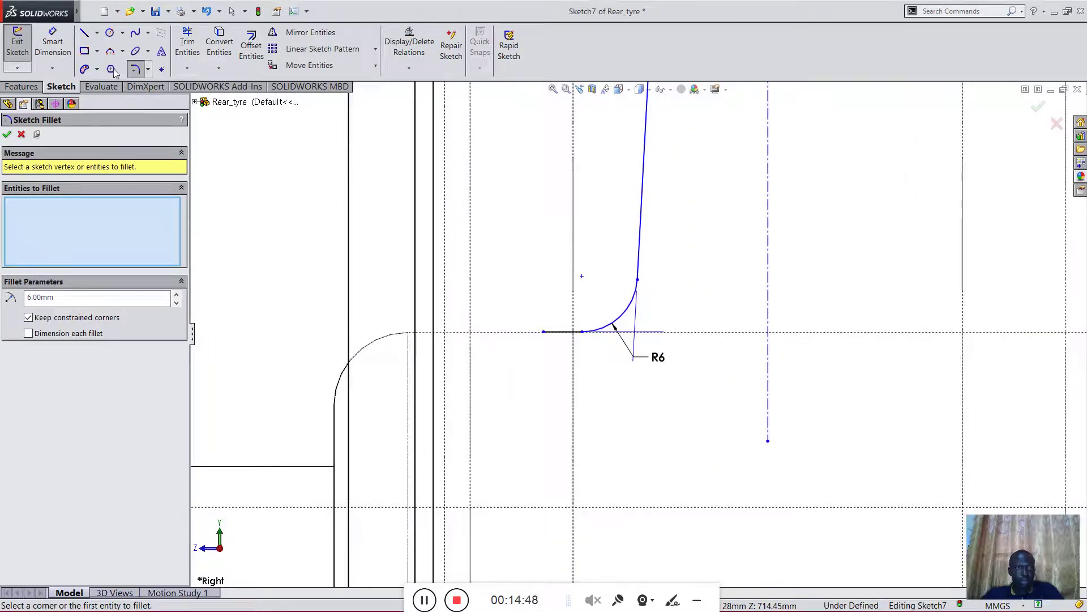
pyautogui.press('Escape')
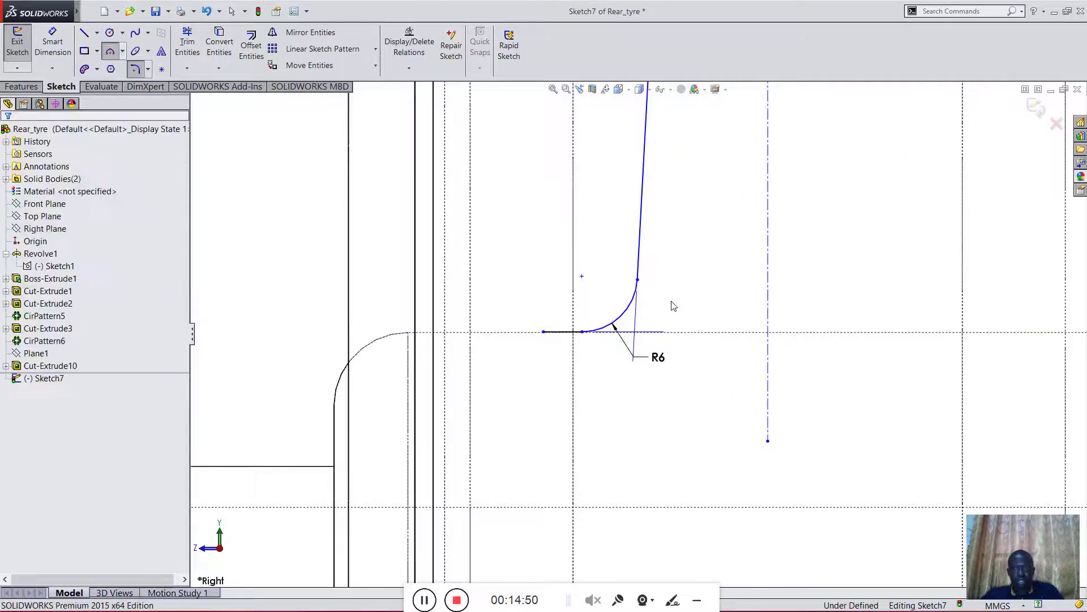
pyautogui.press('a')
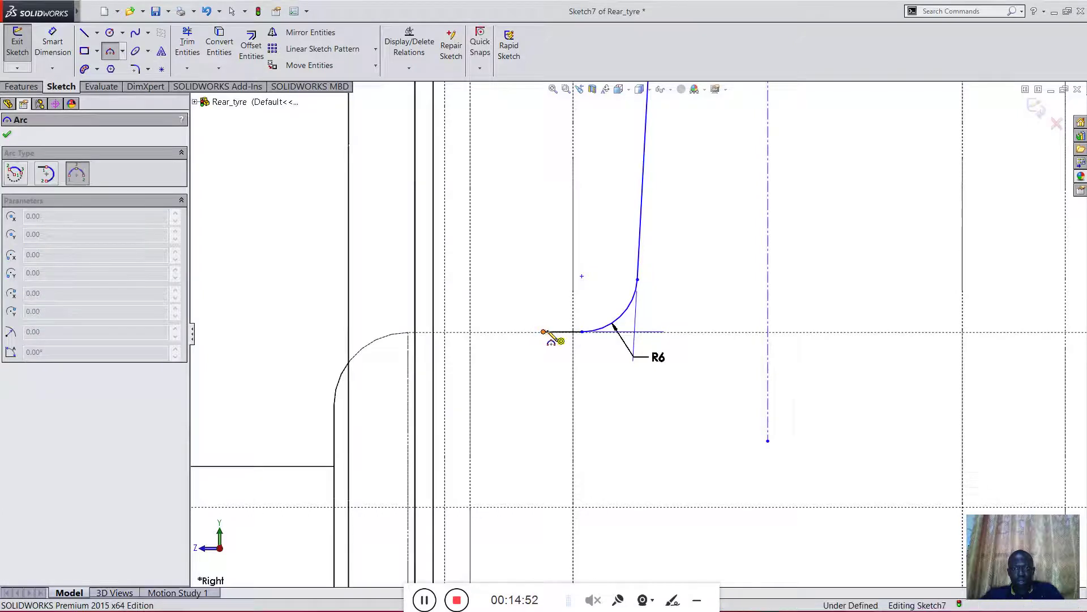
pyautogui.click(544, 332)
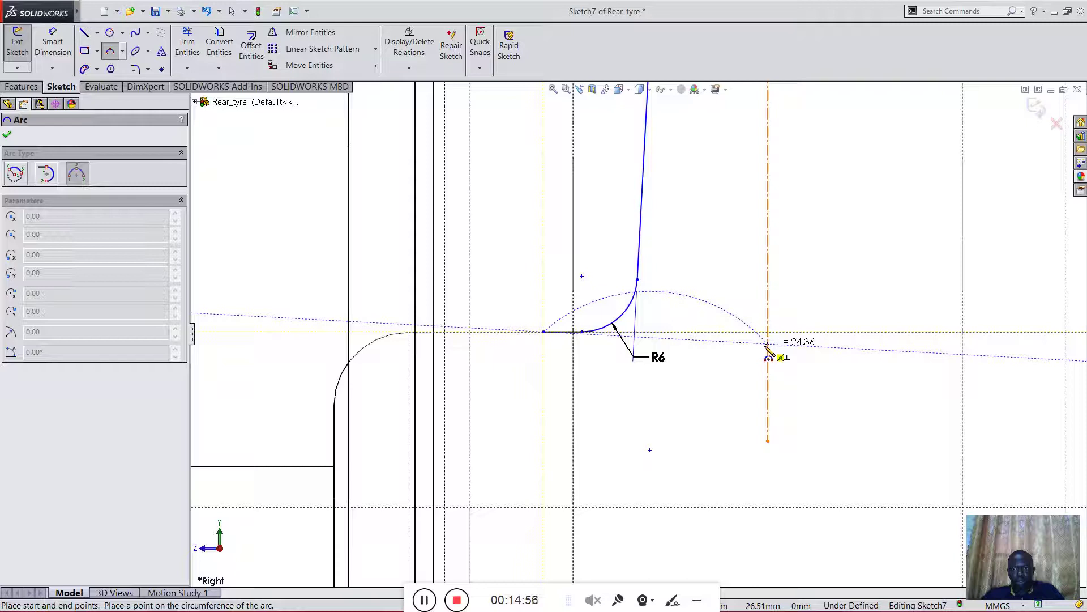
pyautogui.press('Escape')
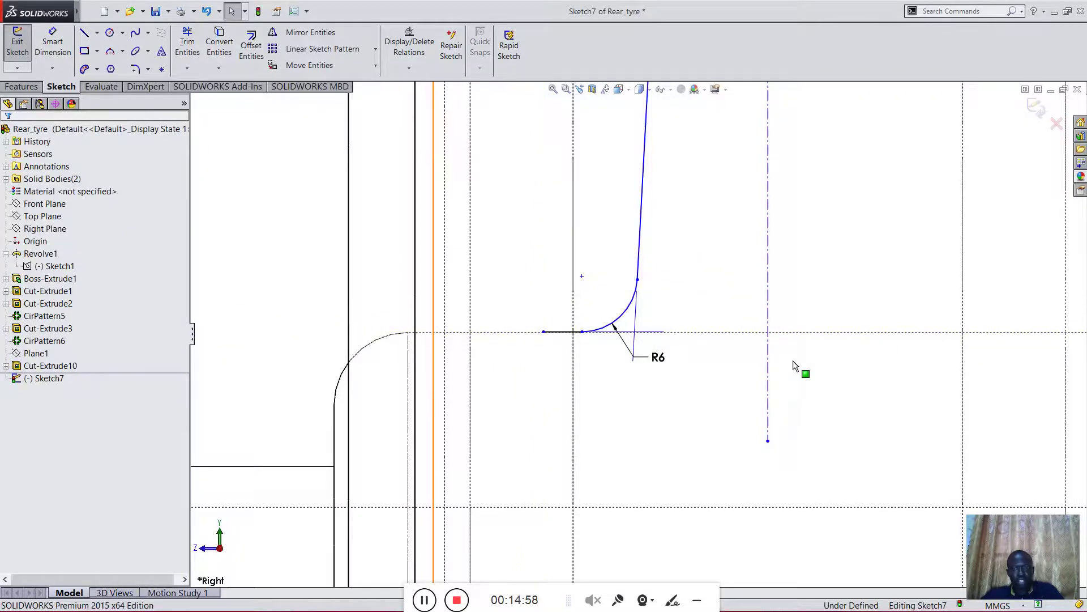
pyautogui.scroll(3, 780, 313)
pyautogui.scroll(2, 707, 205)
pyautogui.scroll(-3, 645, 209)
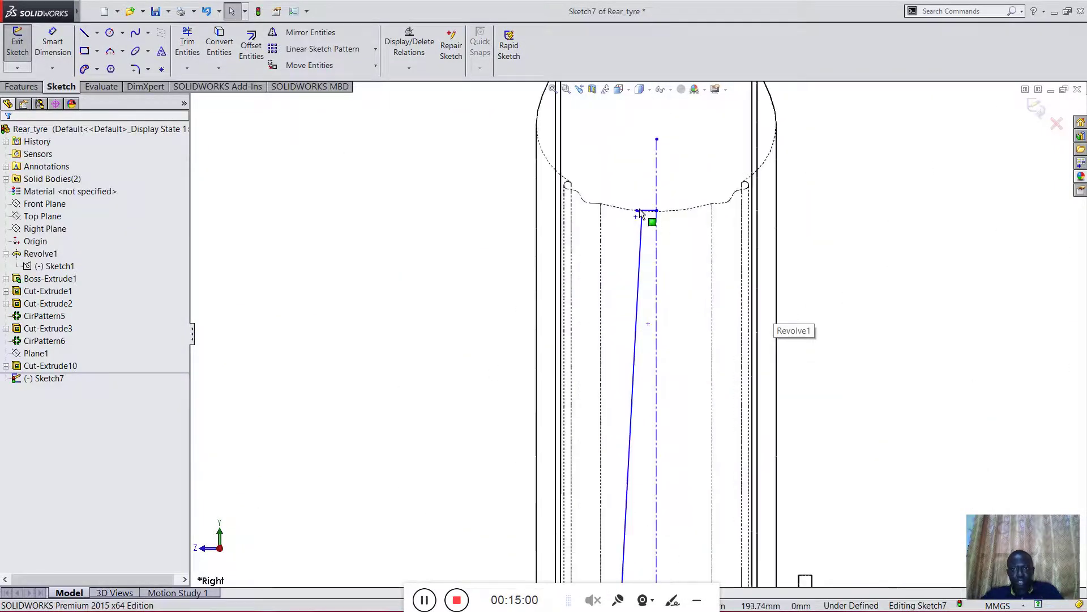
pyautogui.scroll(-1, 661, 250)
pyautogui.scroll(-1, 656, 255)
pyautogui.scroll(-1, 657, 284)
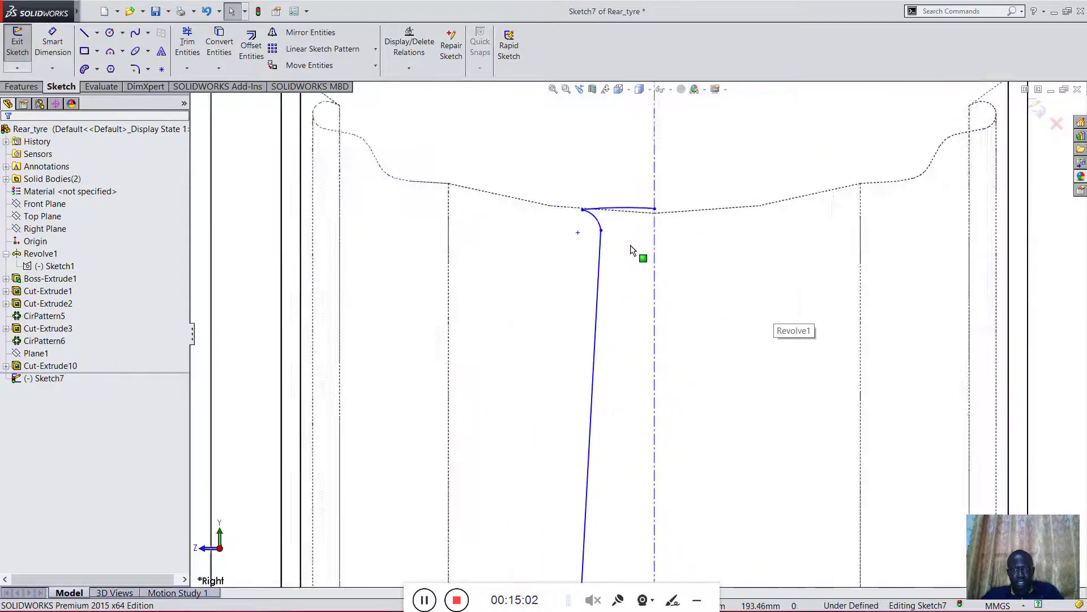
pyautogui.scroll(-1, 636, 247)
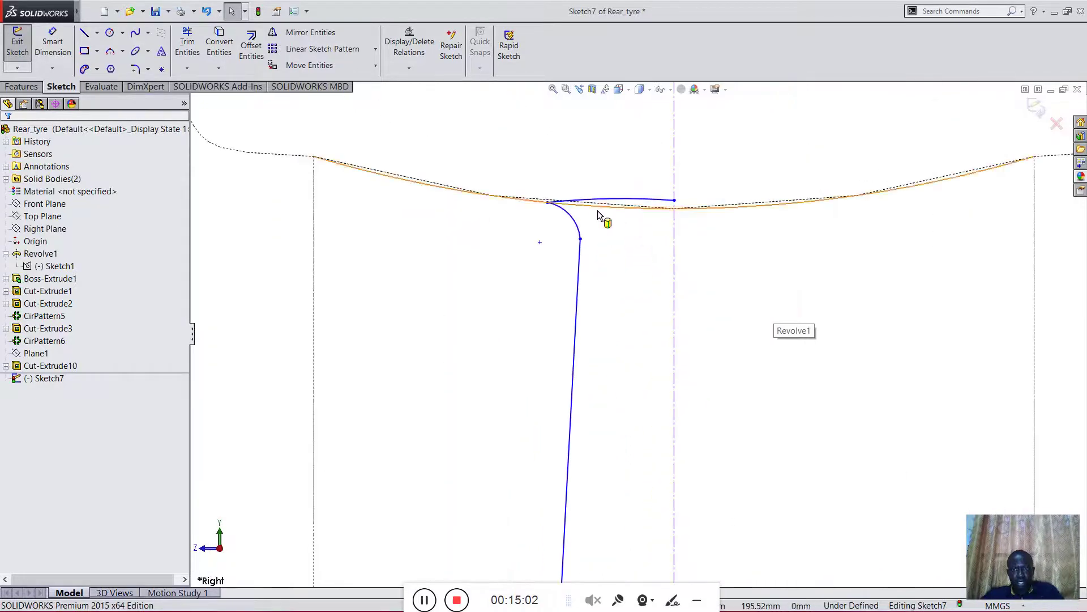
pyautogui.click(644, 199)
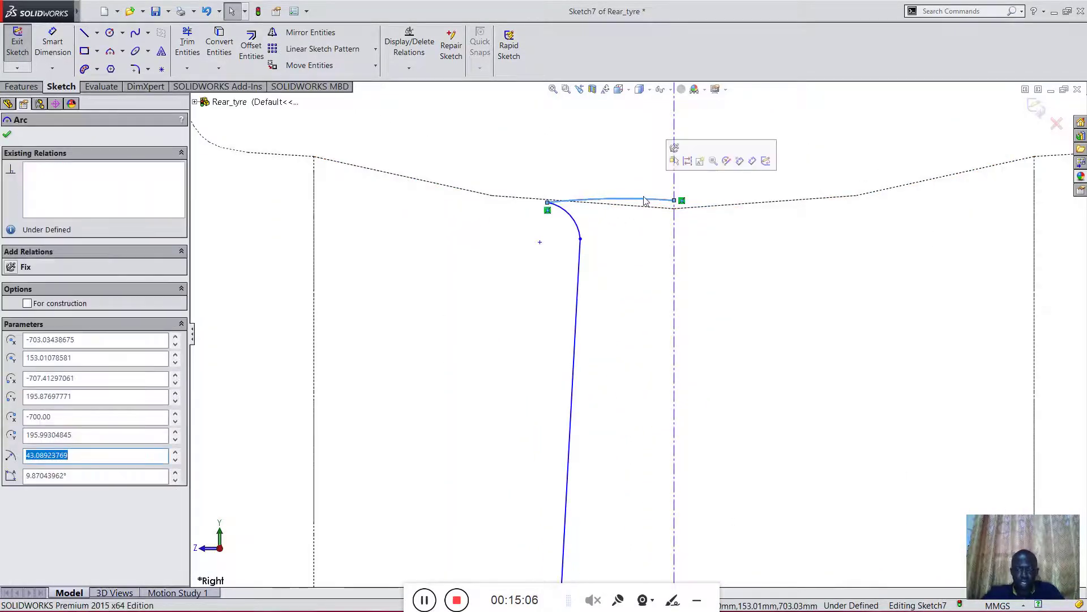
pyautogui.press('Escape')
pyautogui.scroll(2, 657, 306)
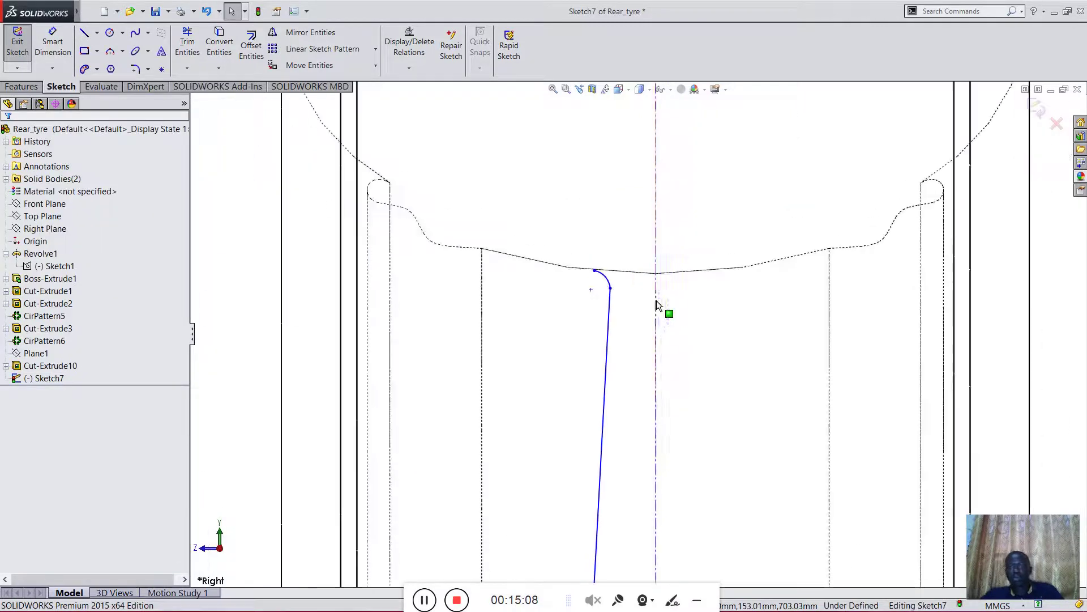
pyautogui.scroll(2, 635, 351)
pyautogui.scroll(1, 623, 388)
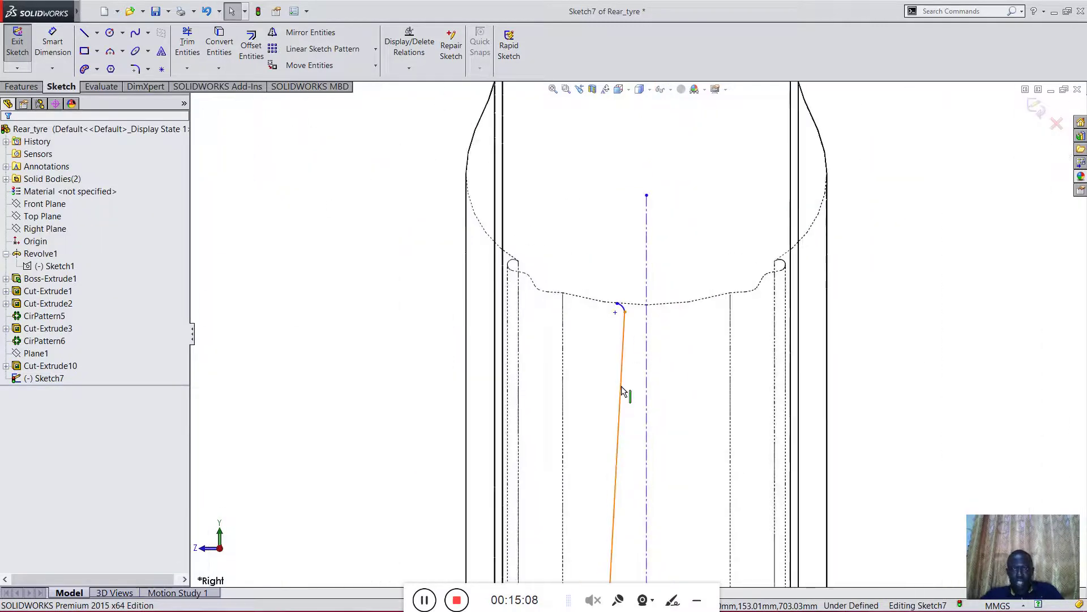
# - Start a sketch Mirror using centreline Line1 as the mirror line
pyautogui.click(283, 34)
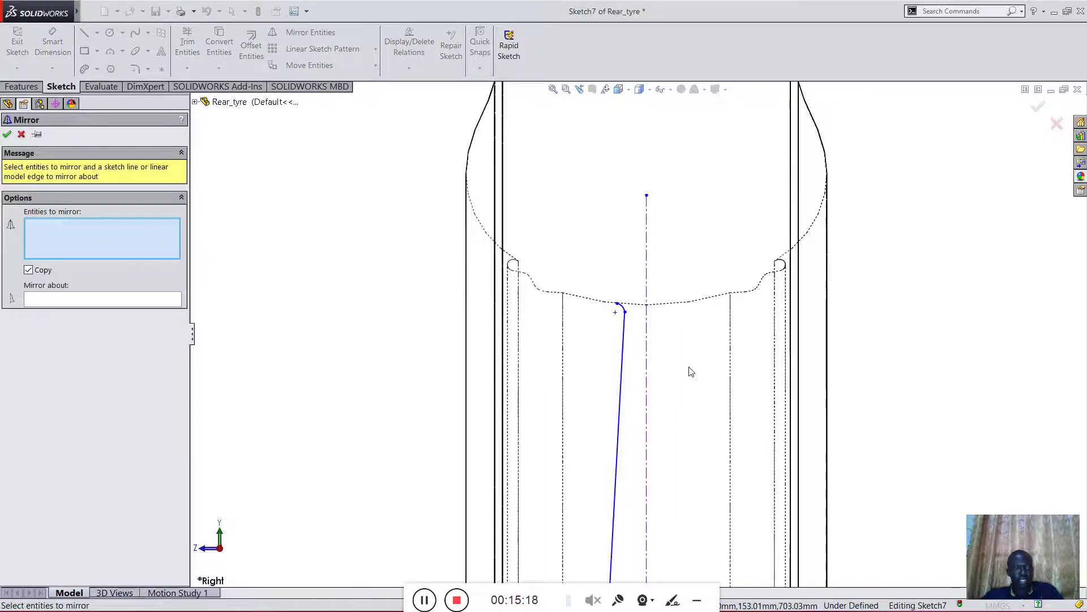
pyautogui.scroll(4, 685, 377)
pyautogui.scroll(3, 651, 340)
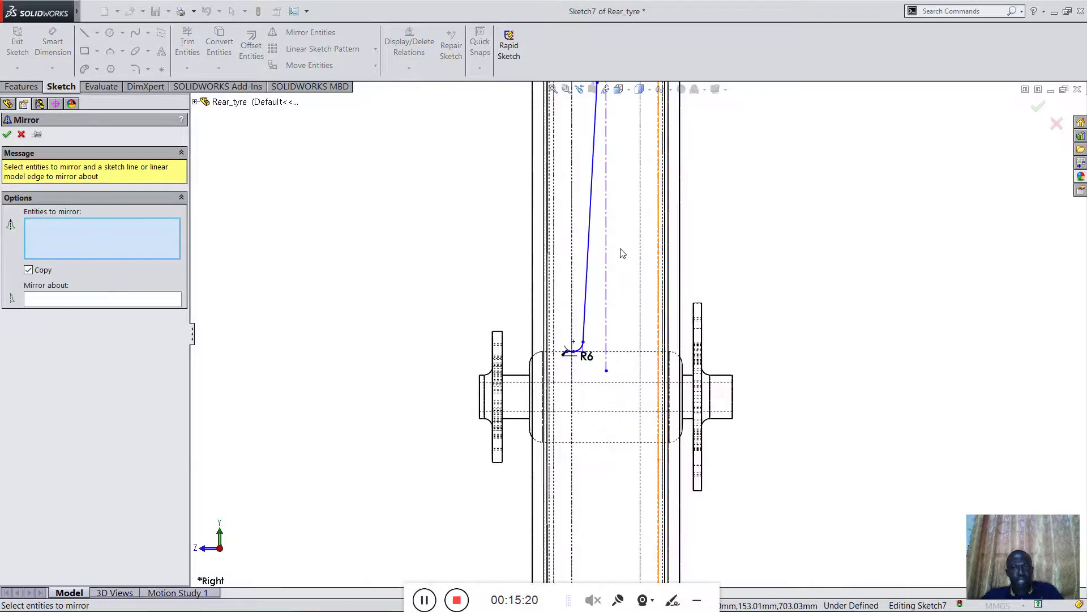
pyautogui.scroll(-2, 610, 195)
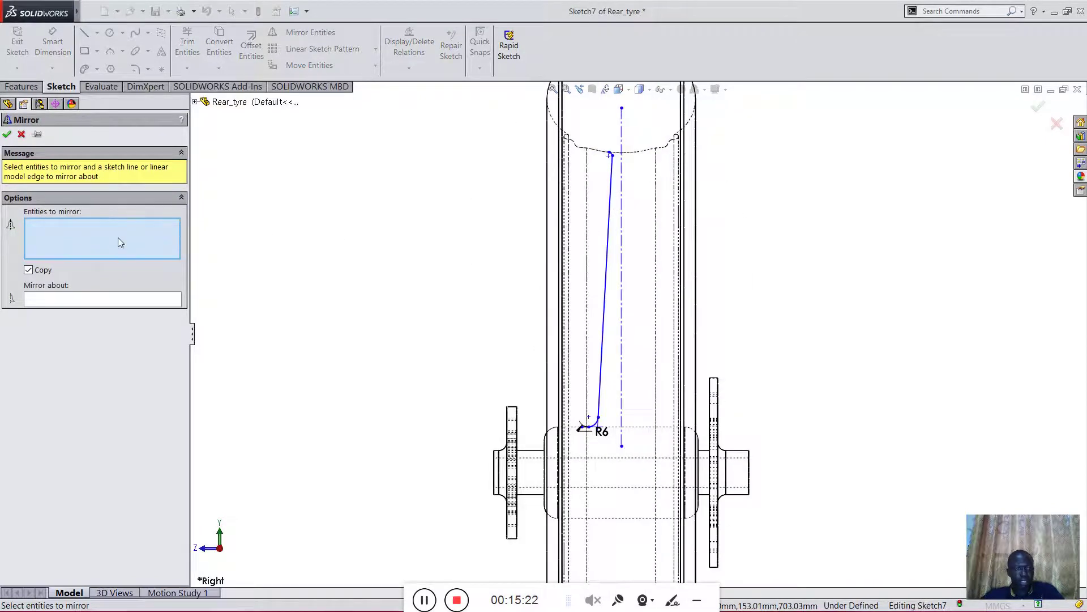
pyautogui.click(115, 300)
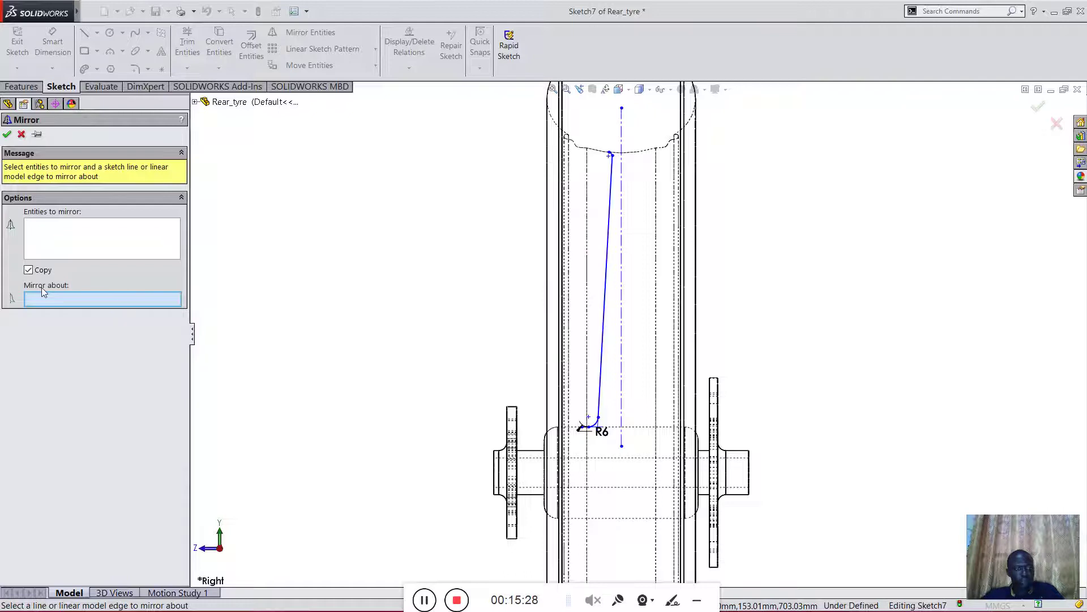
pyautogui.click(627, 312)
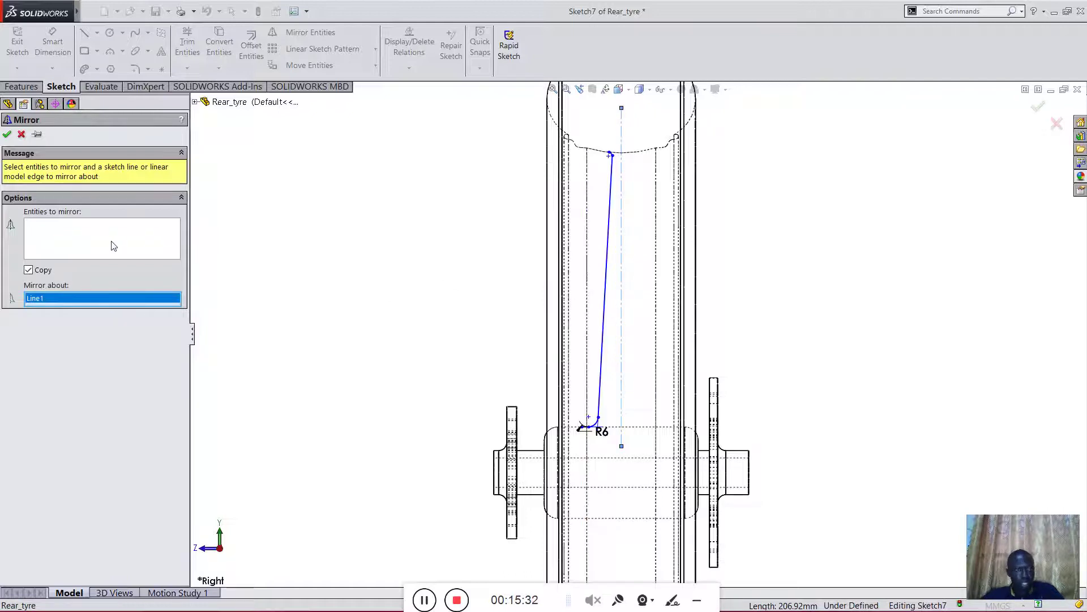
# - Mirror the slanted spoke line, rim arc, fillet arc and short base line across it
pyautogui.click(113, 245)
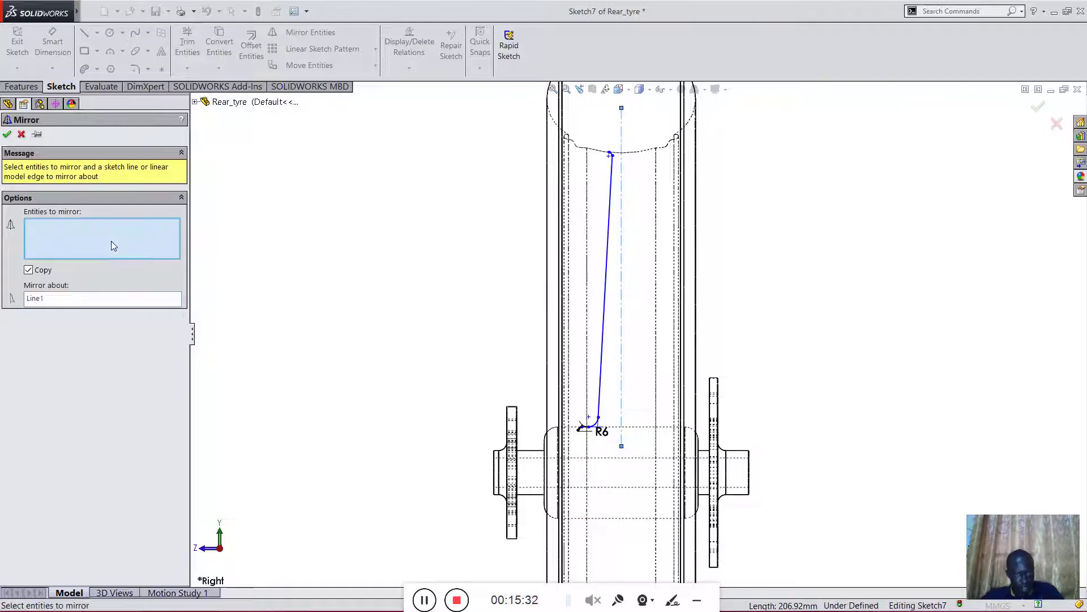
pyautogui.click(605, 323)
pyautogui.scroll(-3, 617, 170)
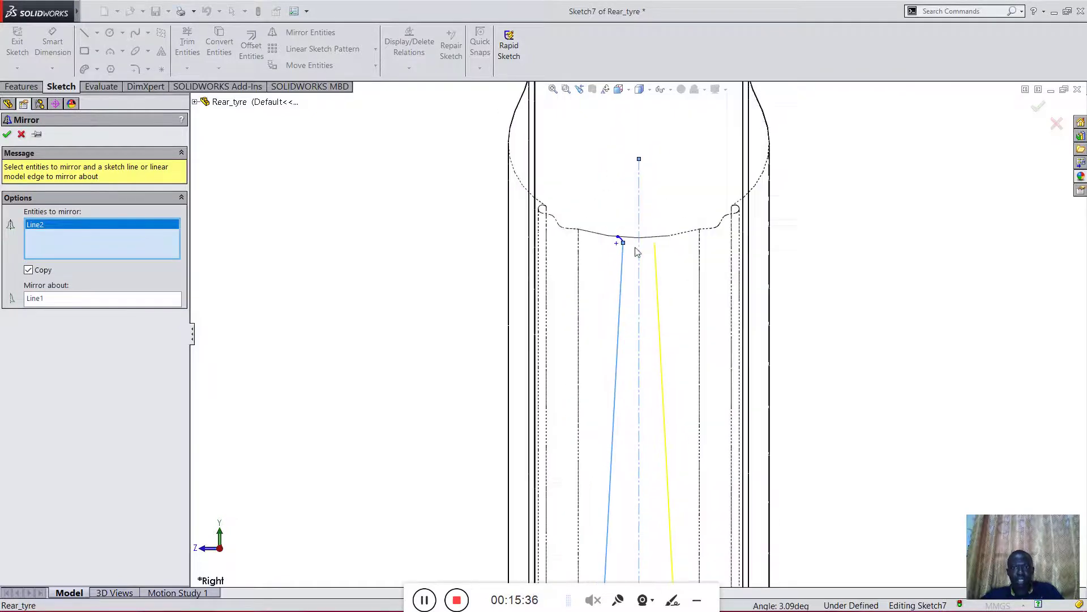
pyautogui.scroll(-2, 637, 251)
pyautogui.scroll(-4, 628, 246)
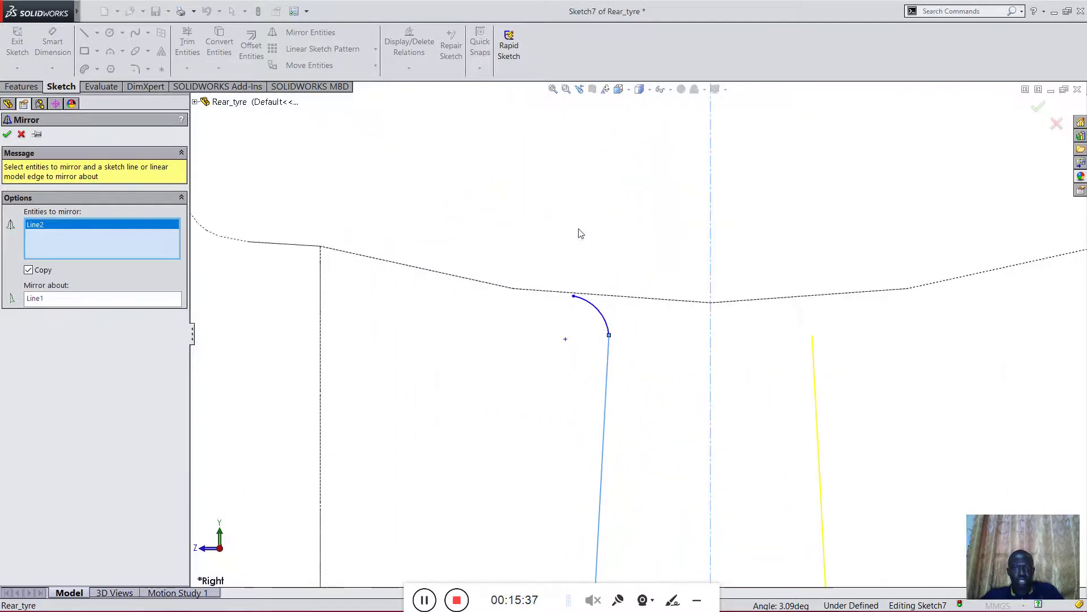
pyautogui.click(593, 309)
pyautogui.scroll(3, 619, 379)
pyautogui.scroll(3, 617, 389)
pyautogui.scroll(2, 617, 440)
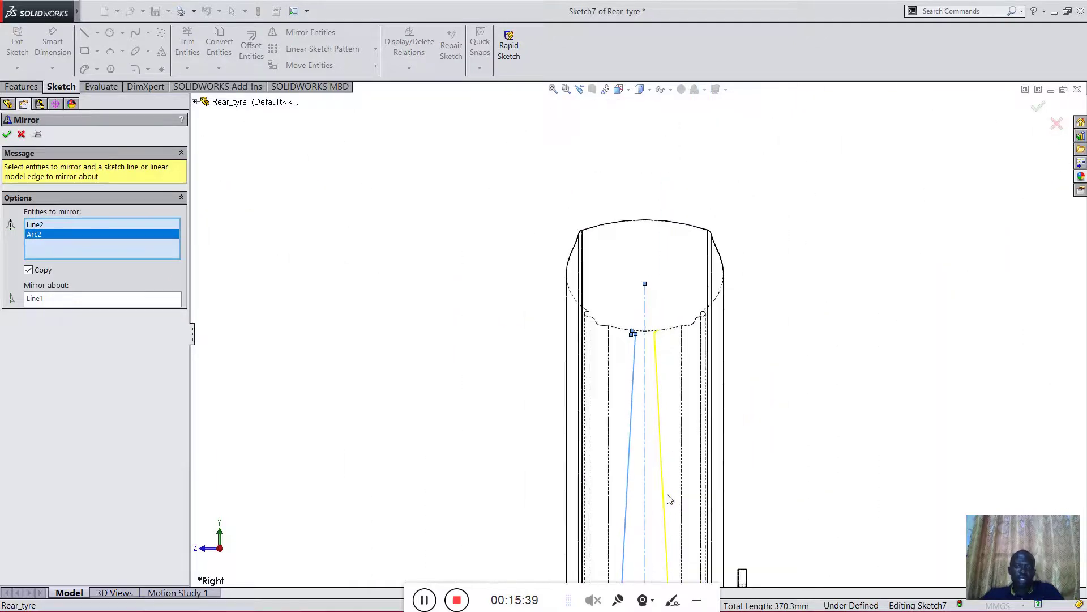
pyautogui.scroll(1, 668, 498)
pyautogui.scroll(-2, 619, 498)
pyautogui.scroll(-3, 619, 473)
pyautogui.scroll(-2, 605, 434)
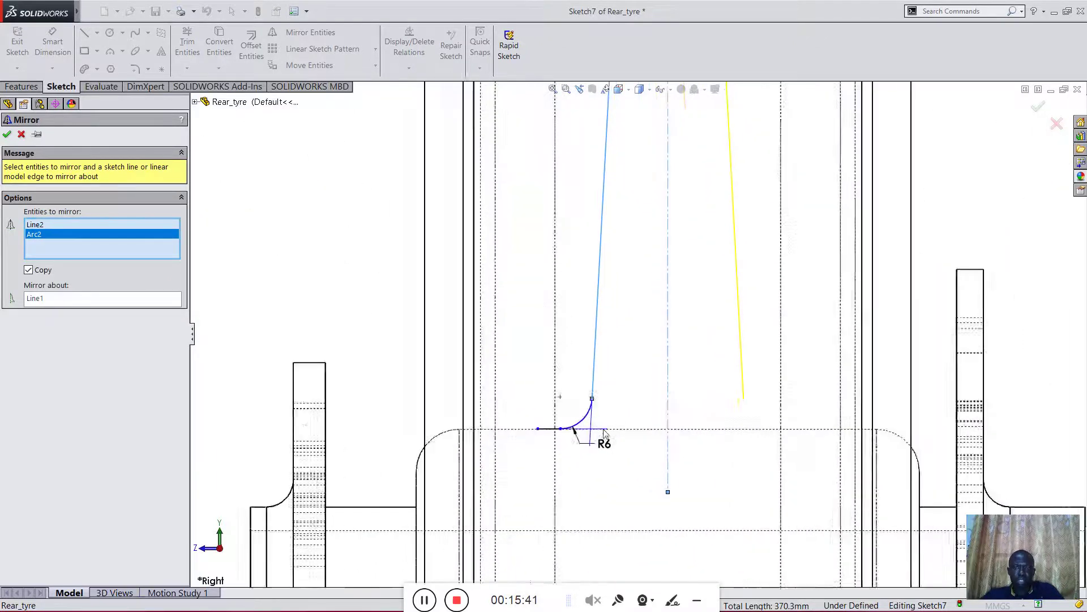
pyautogui.scroll(1, 589, 428)
pyautogui.click(566, 421)
pyautogui.scroll(-3, 543, 416)
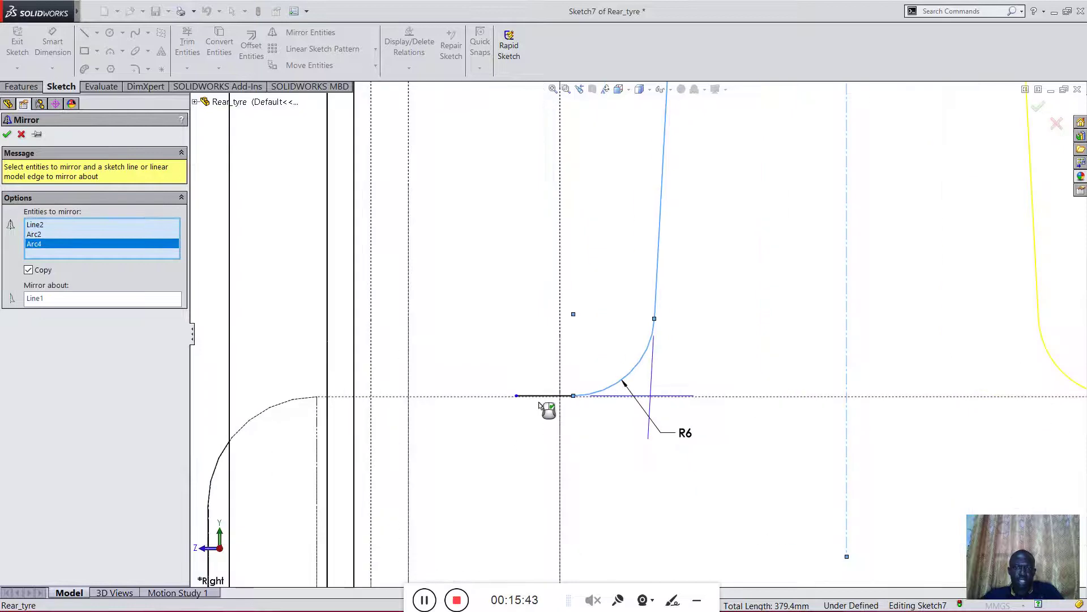
pyautogui.click(540, 397)
pyautogui.scroll(2, 827, 432)
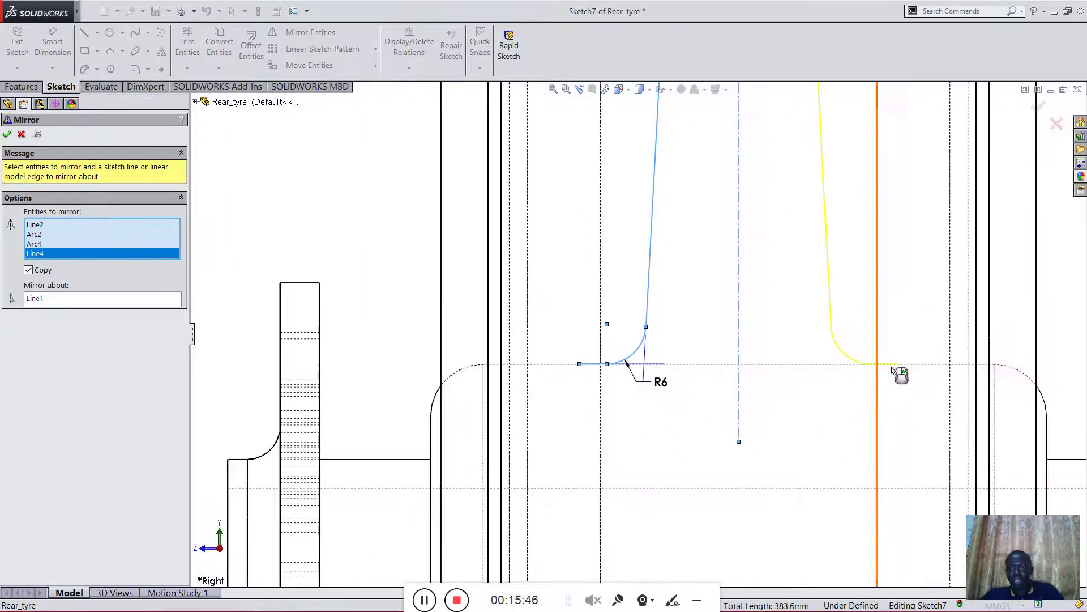
pyautogui.scroll(1, 827, 432)
pyautogui.scroll(2, 835, 313)
pyautogui.scroll(-2, 688, 323)
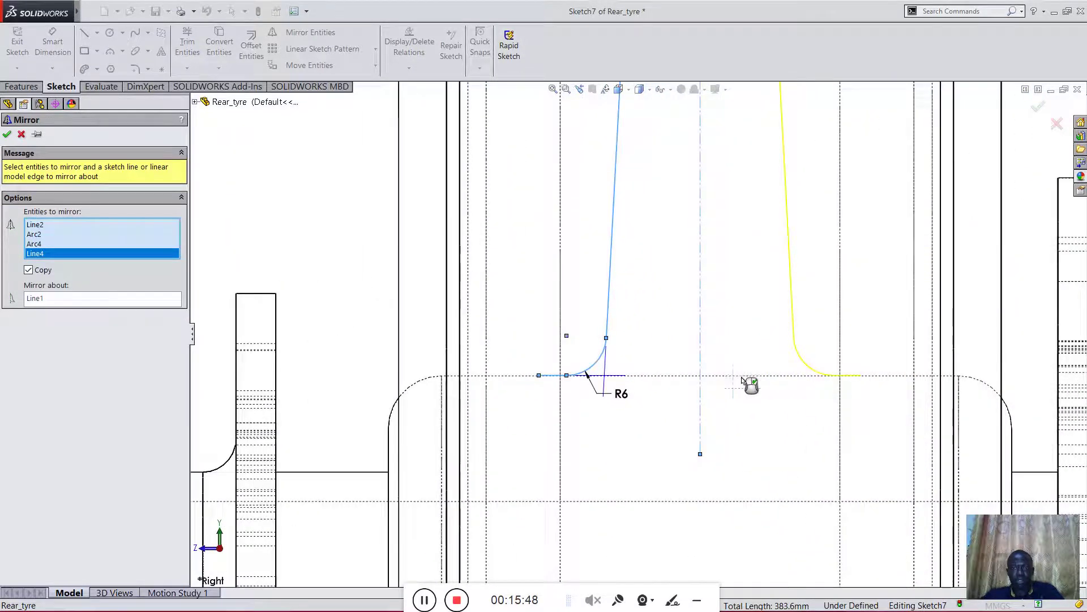
pyautogui.click(7, 134)
# - Join the two hub-side fillet ends with a three-point arc of R 102.6
pyautogui.scroll(2, 672, 298)
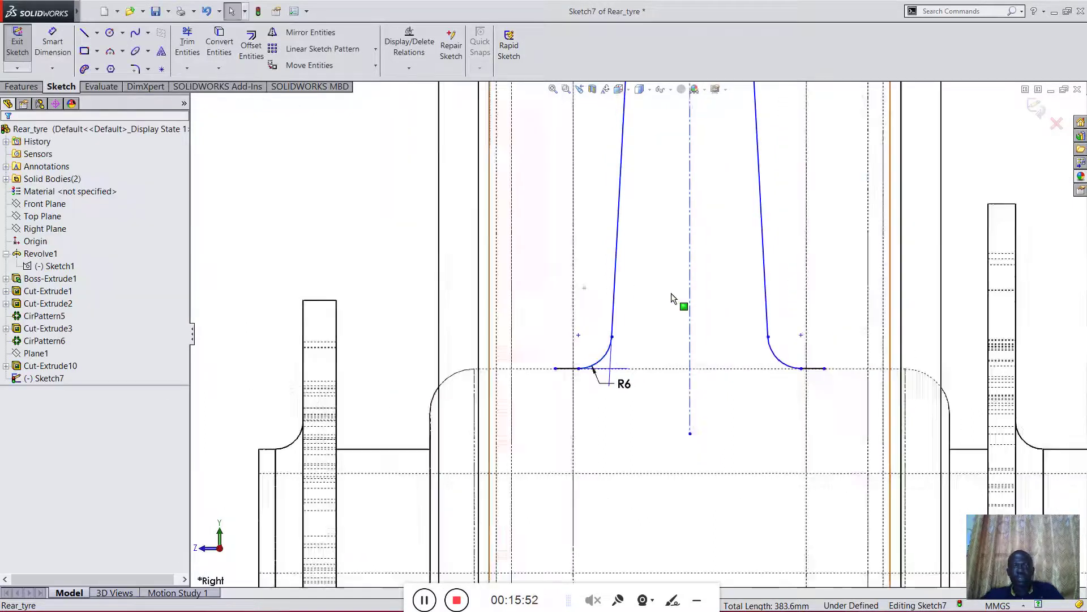
pyautogui.scroll(2, 789, 311)
pyautogui.scroll(1, 703, 289)
pyautogui.scroll(-1, 703, 289)
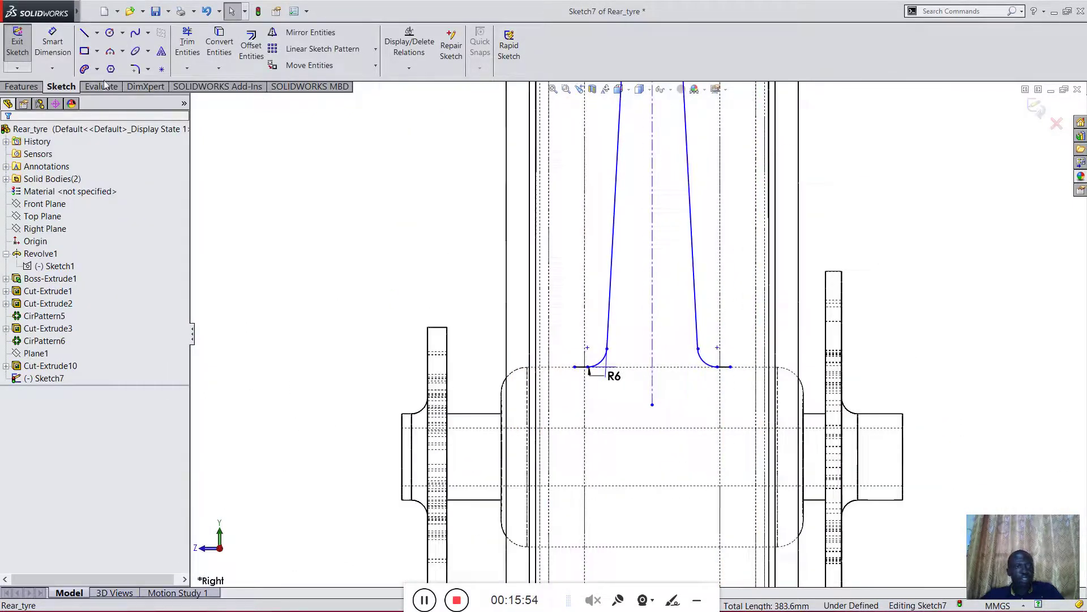
pyautogui.click(579, 367)
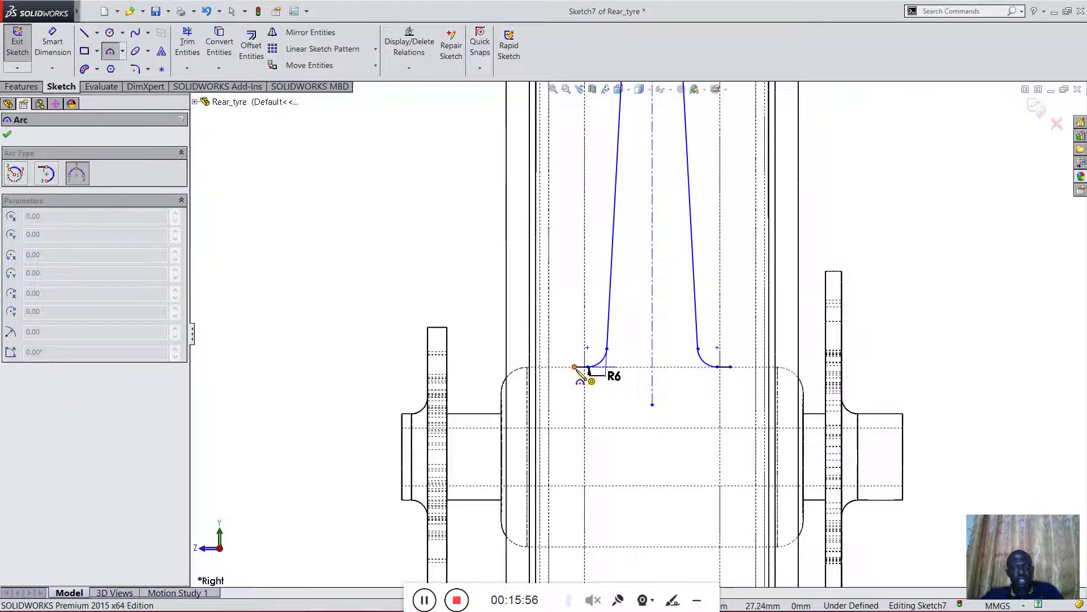
pyautogui.click(731, 367)
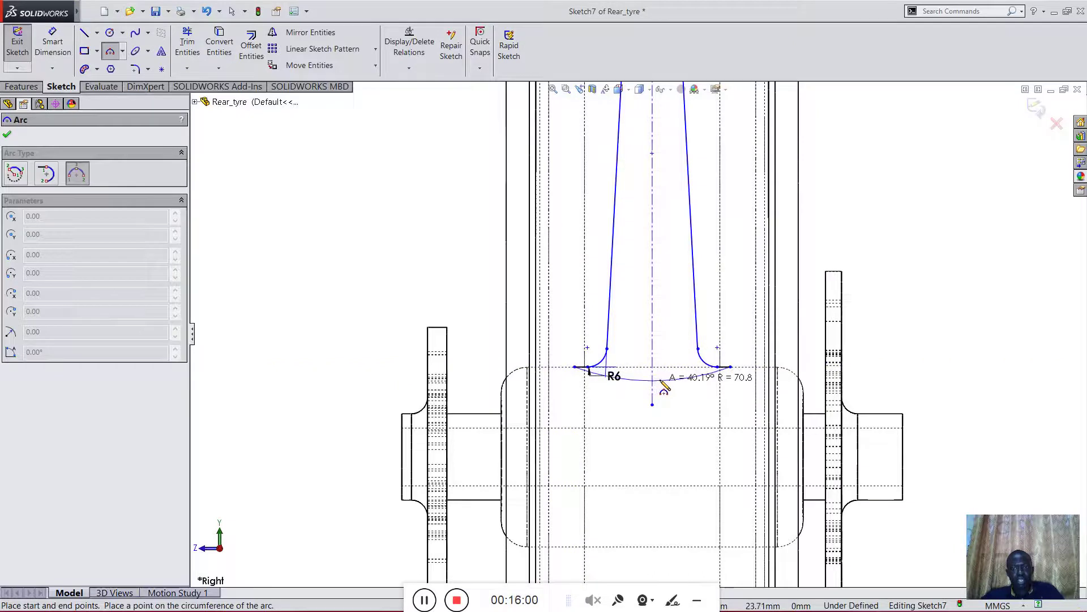
pyautogui.click(663, 377)
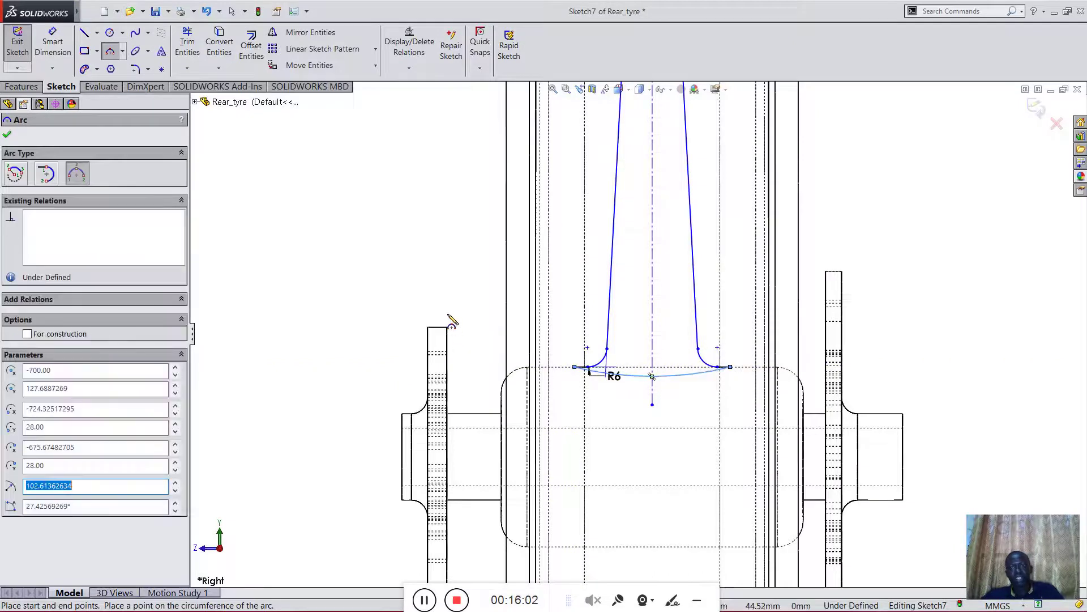
# - Close the top with an R 46.07 three-point arc between the two rim-side endpoints
pyautogui.scroll(1, 772, 299)
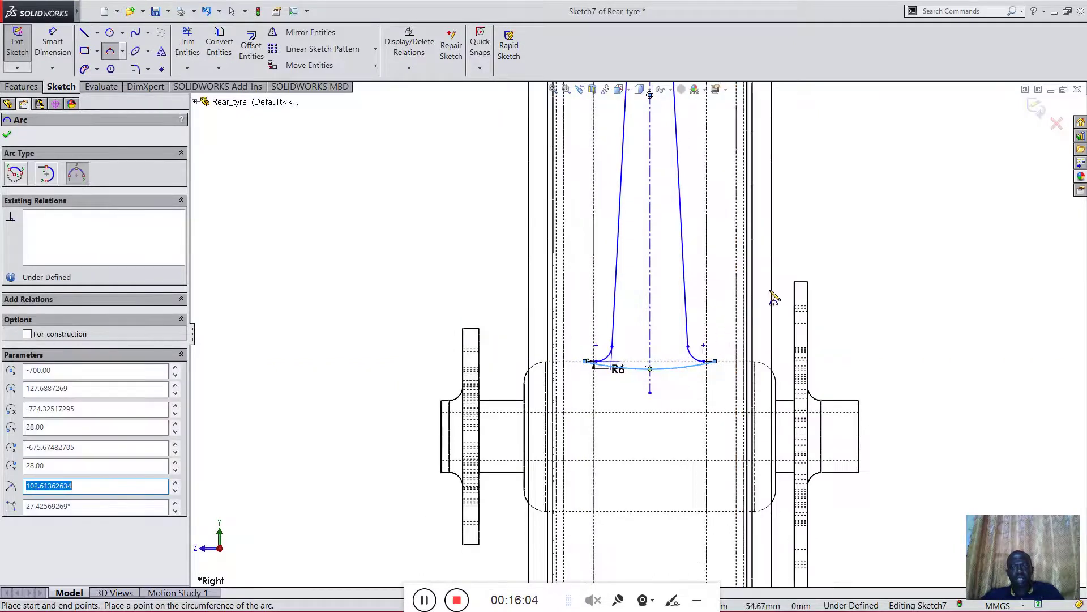
pyautogui.scroll(3, 737, 270)
pyautogui.scroll(2, 685, 277)
pyautogui.scroll(-3, 674, 283)
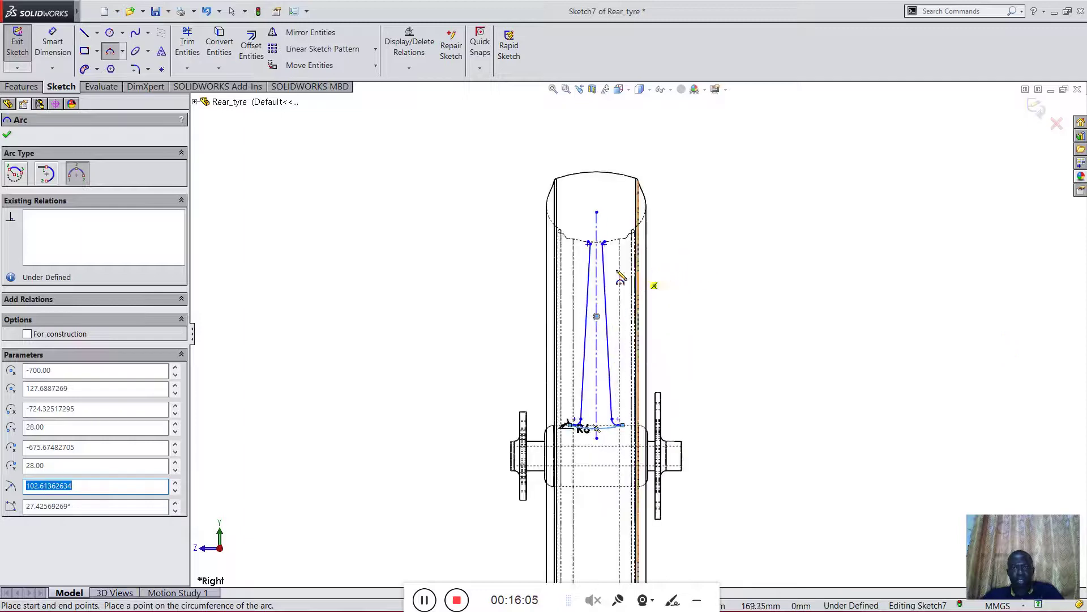
pyautogui.scroll(-1, 621, 280)
pyautogui.scroll(-1, 587, 221)
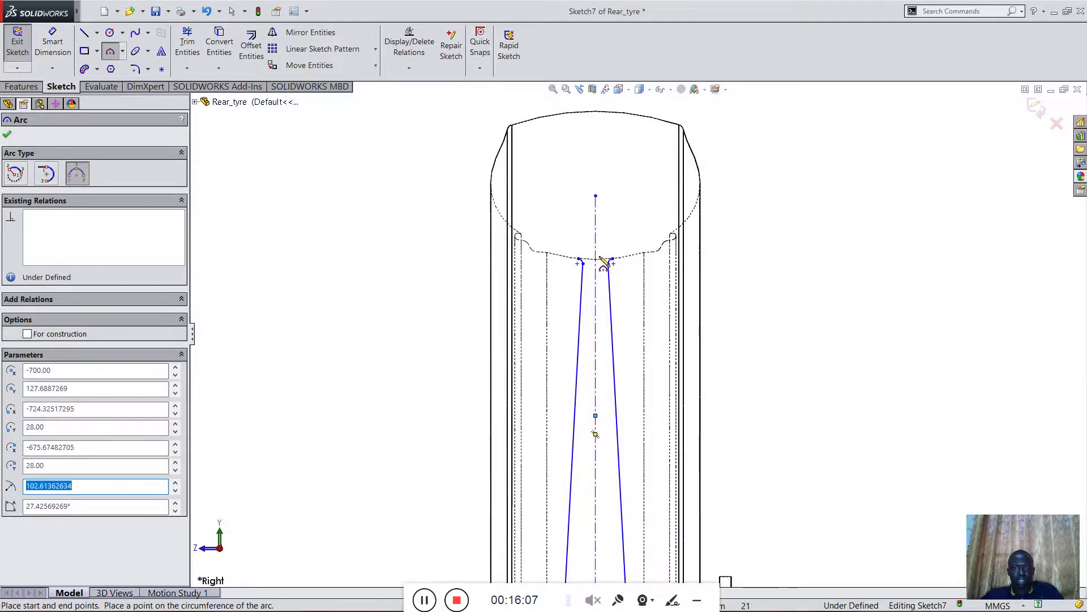
pyautogui.scroll(-4, 605, 262)
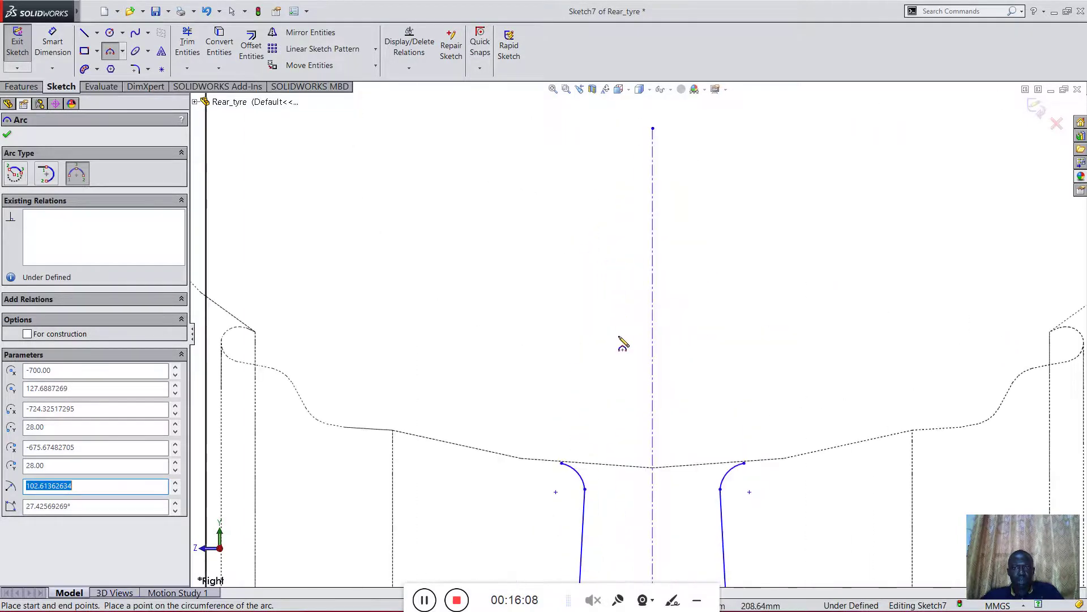
pyautogui.click(563, 463)
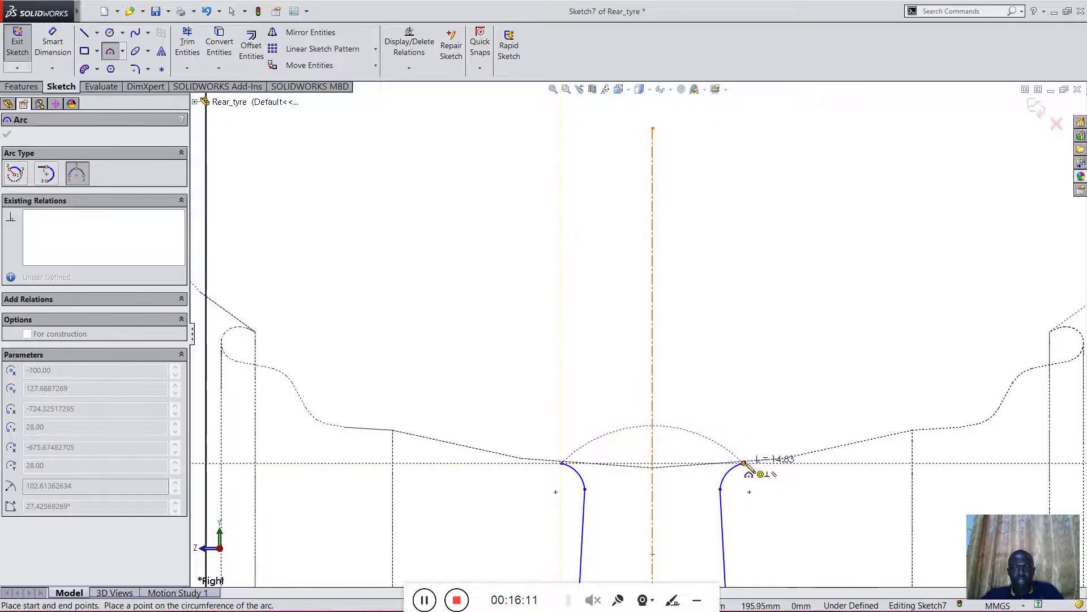
pyautogui.click(746, 463)
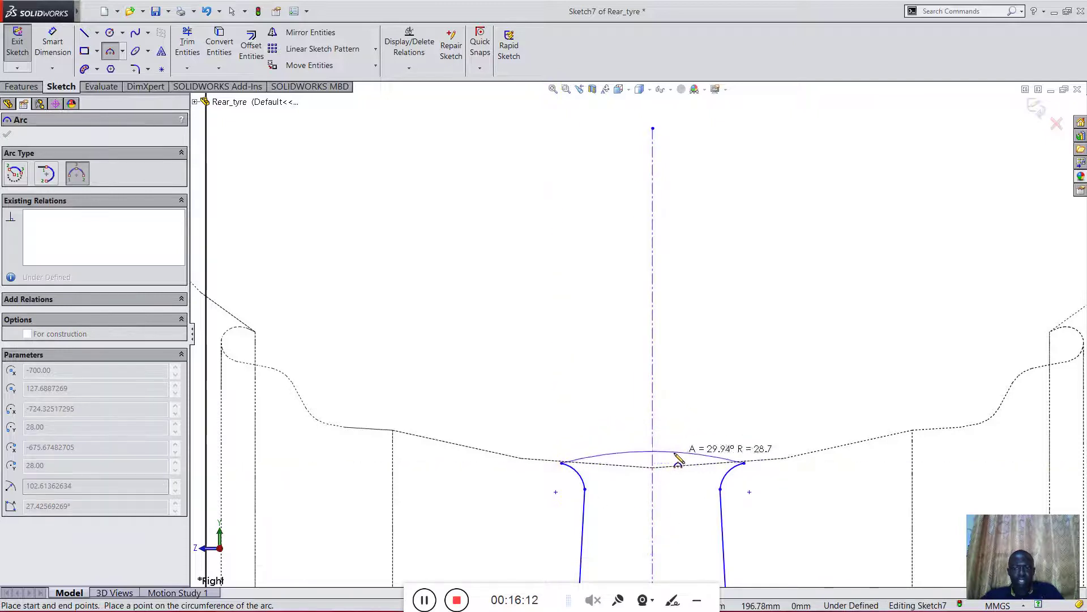
pyautogui.click(650, 497)
pyautogui.scroll(2, 657, 493)
pyautogui.scroll(2, 679, 487)
pyautogui.scroll(1, 674, 510)
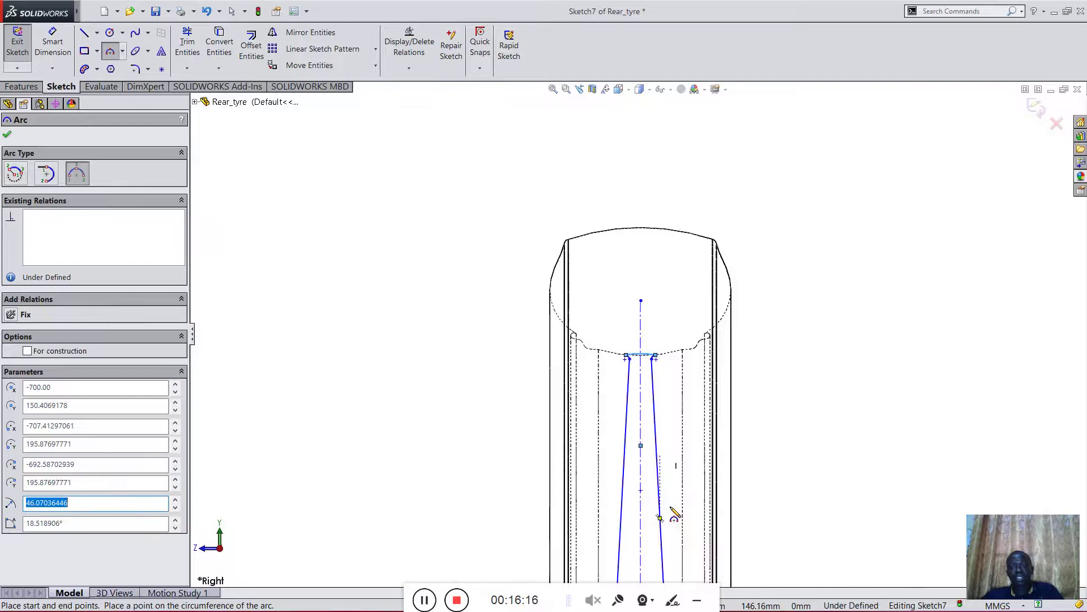
pyautogui.scroll(1, 674, 515)
pyautogui.scroll(1, 671, 510)
pyautogui.scroll(-1, 662, 498)
pyautogui.scroll(-1, 640, 430)
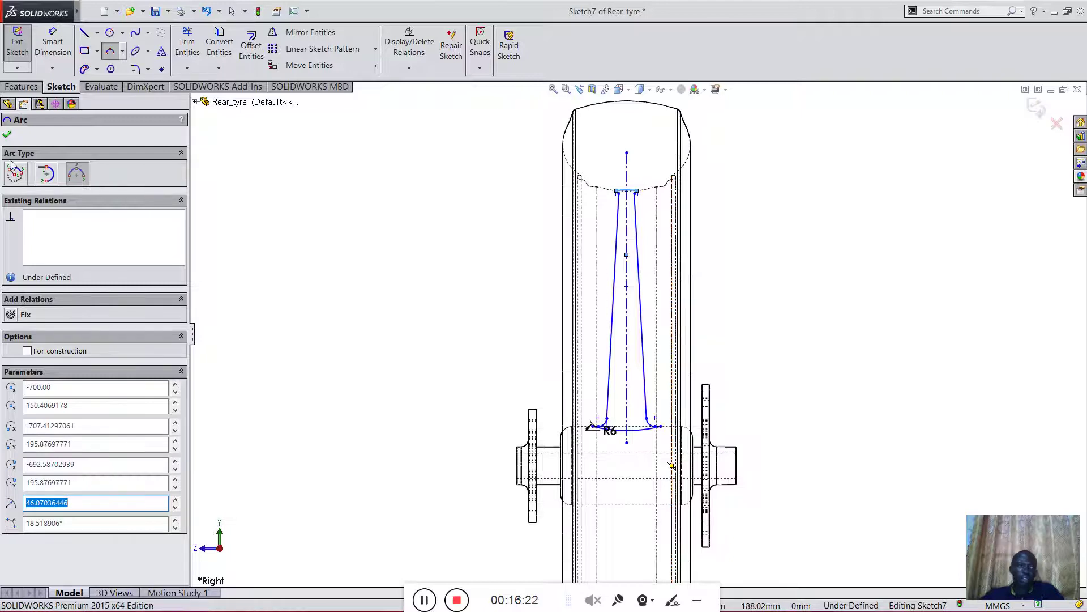
pyautogui.click(7, 135)
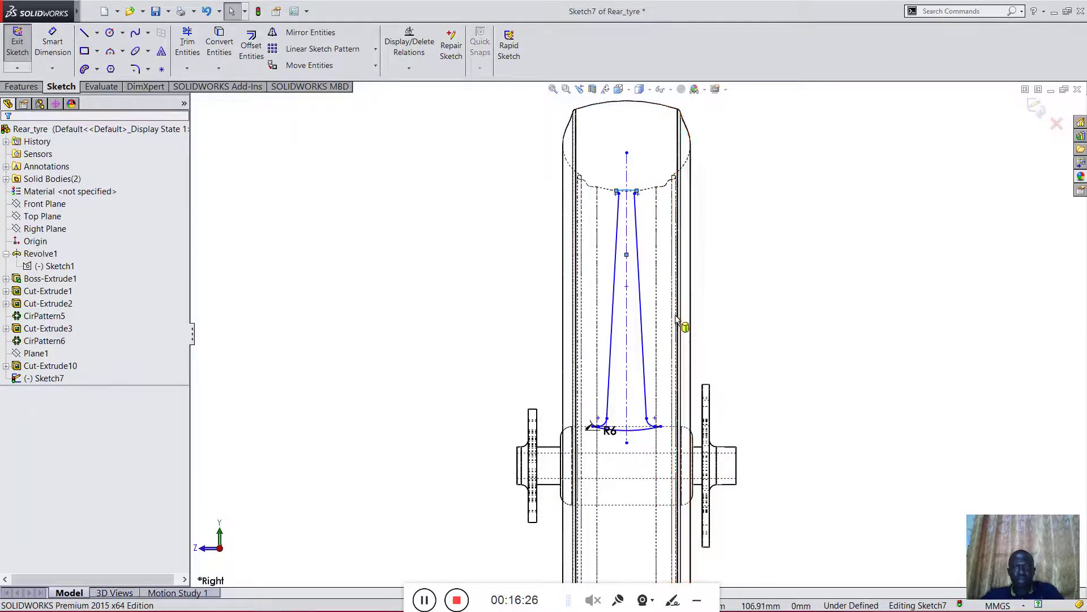
# - Exit Sketch7, clear the selection, and open the Display Style list for Shaded With Edges
pyautogui.scroll(-2, 651, 444)
pyautogui.scroll(1, 650, 450)
pyautogui.scroll(-1, 650, 459)
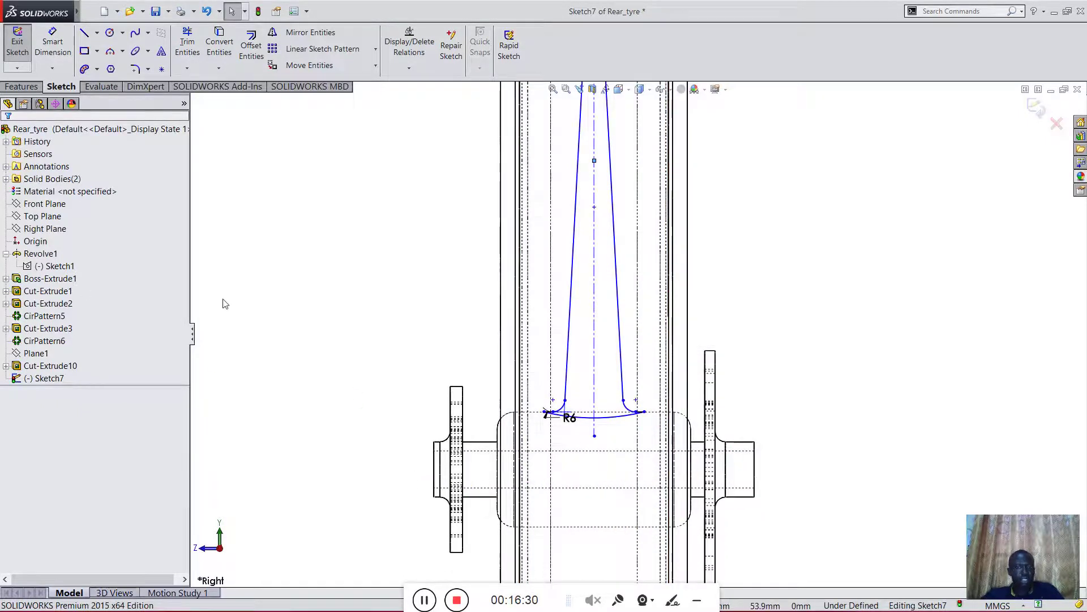
pyautogui.scroll(2, 592, 335)
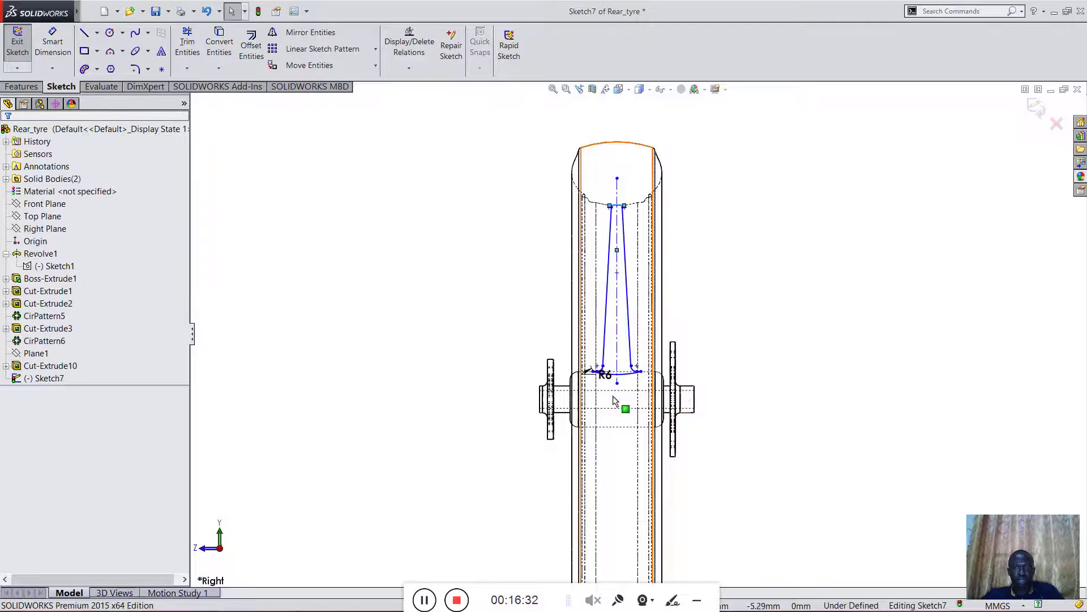
pyautogui.click(670, 89)
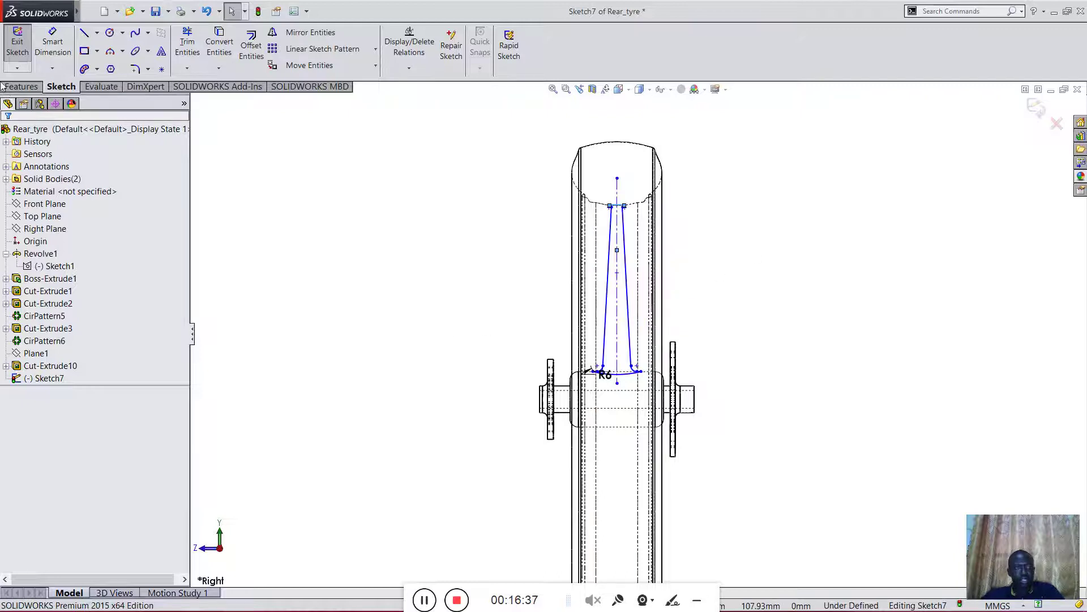
pyautogui.click(17, 42)
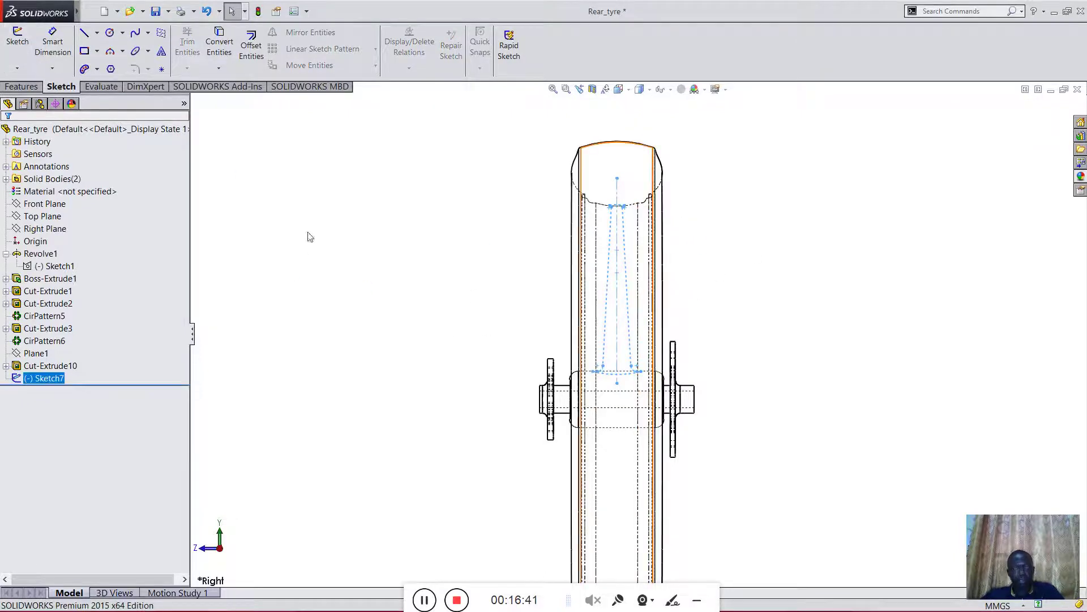
pyautogui.click(410, 207)
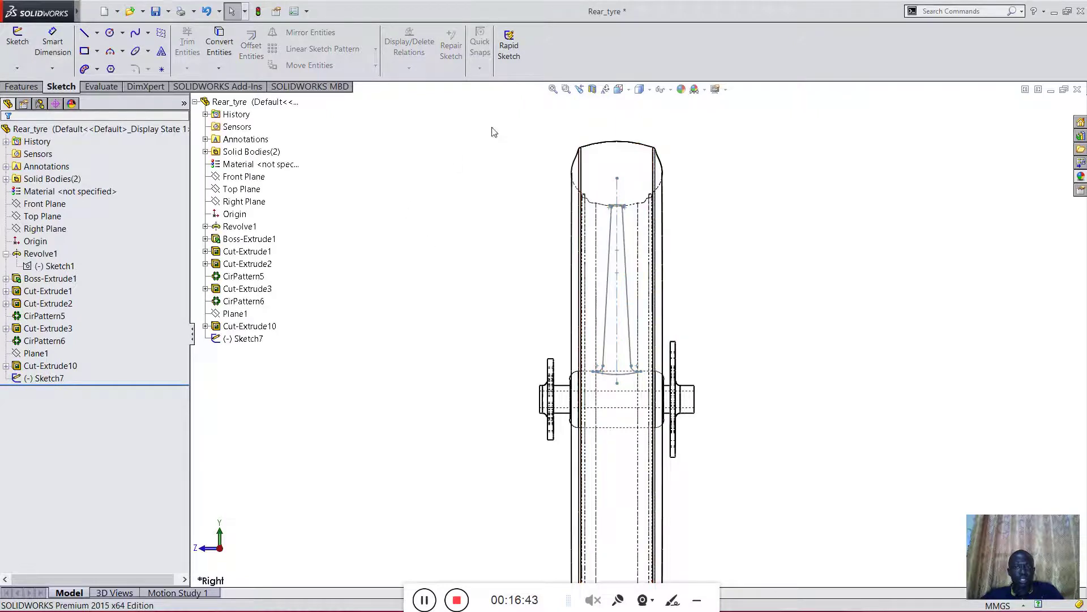
pyautogui.click(640, 90)
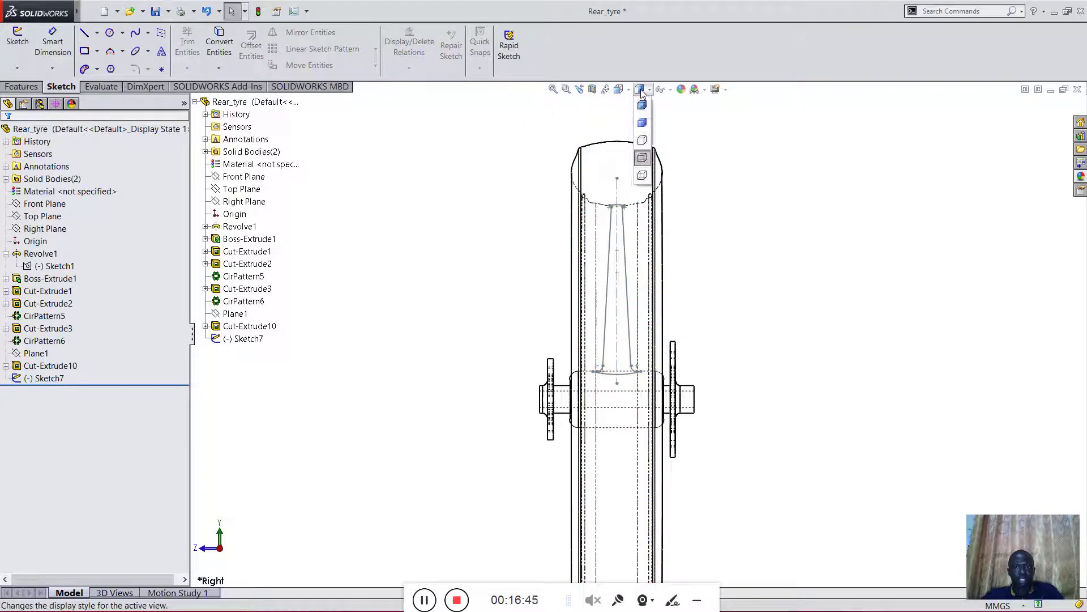
pyautogui.click(641, 123)
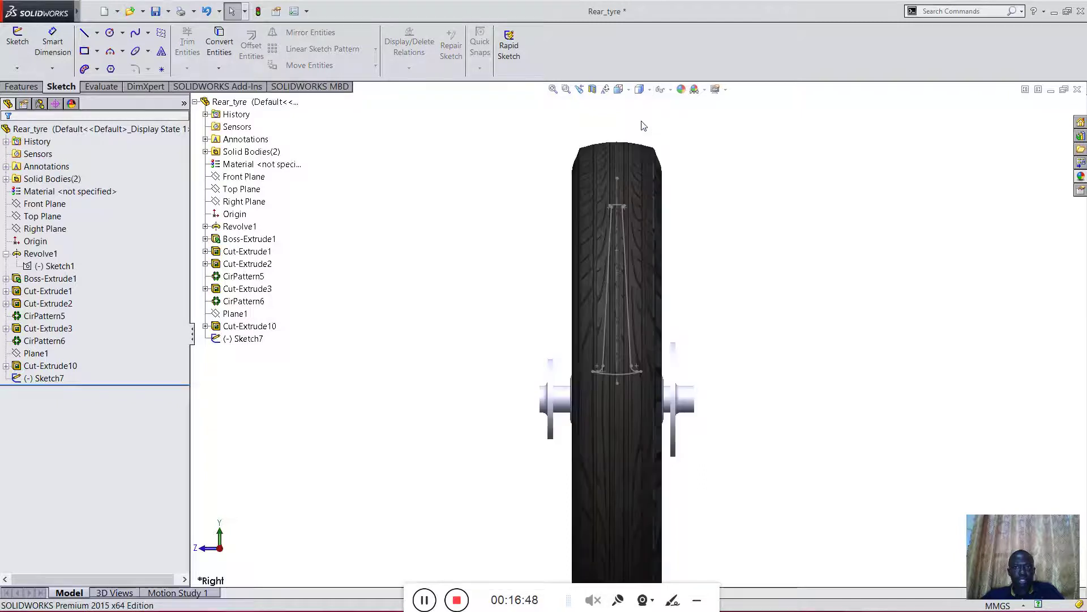
pyautogui.rightClick(474, 160)
pyautogui.click(498, 209)
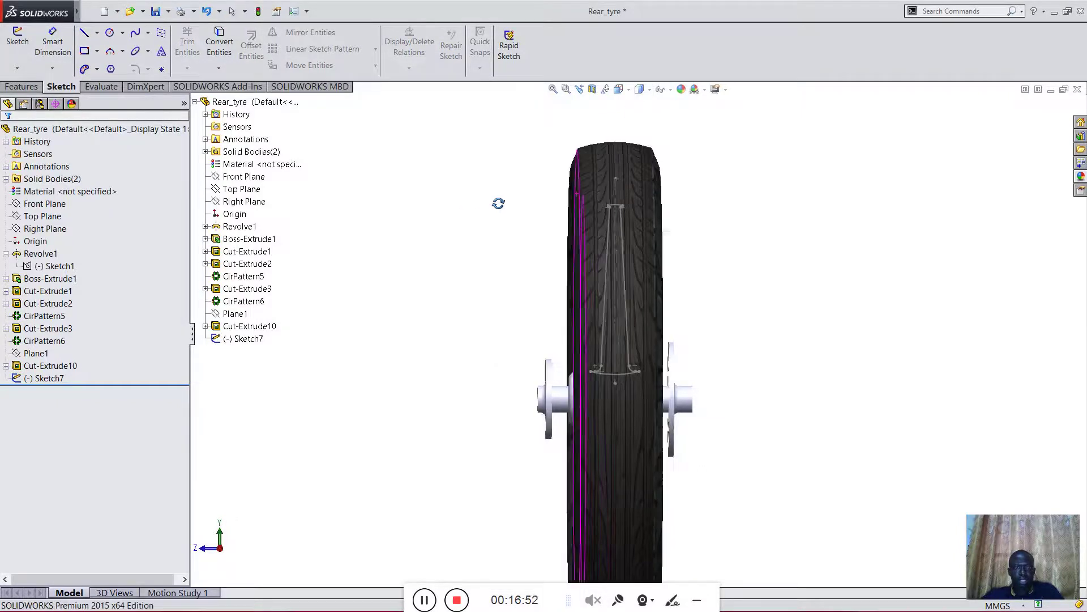
pyautogui.moveTo(498, 201); pyautogui.dragTo(584, 371)
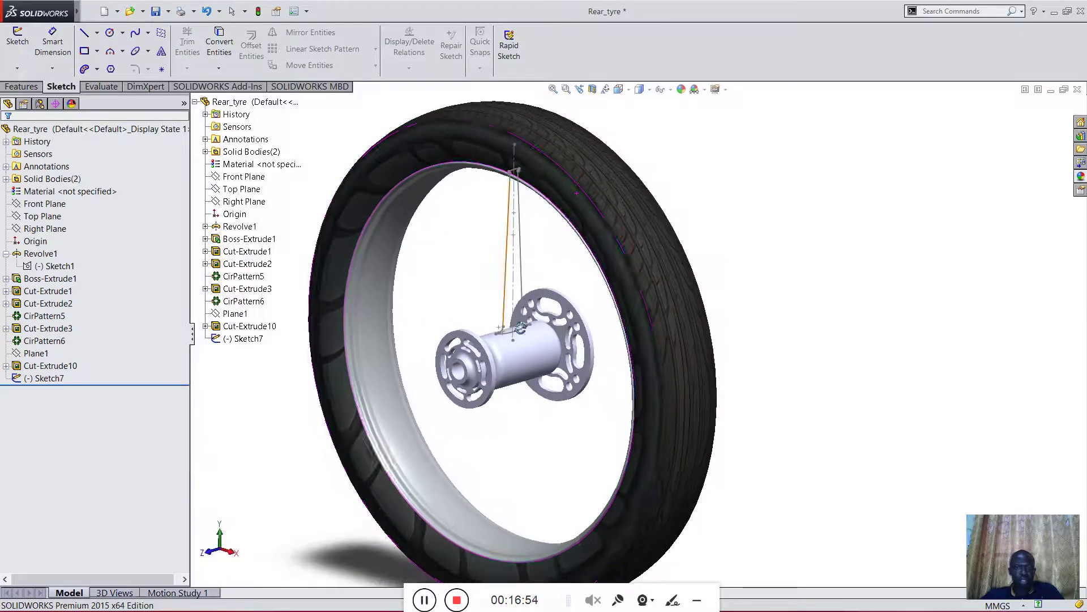
pyautogui.scroll(-1, 584, 372)
pyautogui.scroll(1, 584, 371)
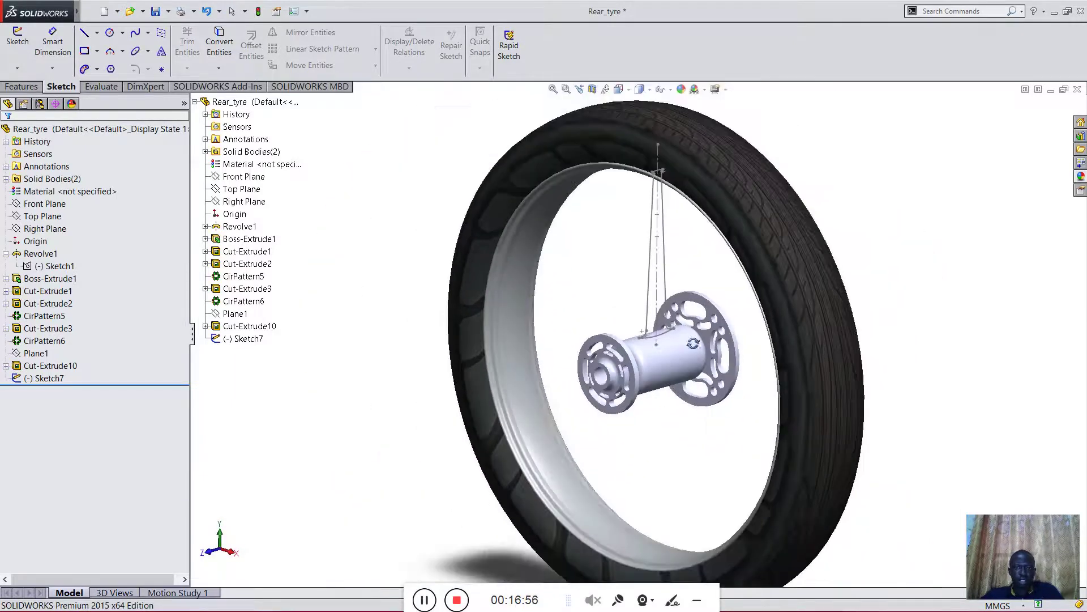
pyautogui.scroll(-1, 691, 230)
pyautogui.rightClick(856, 160)
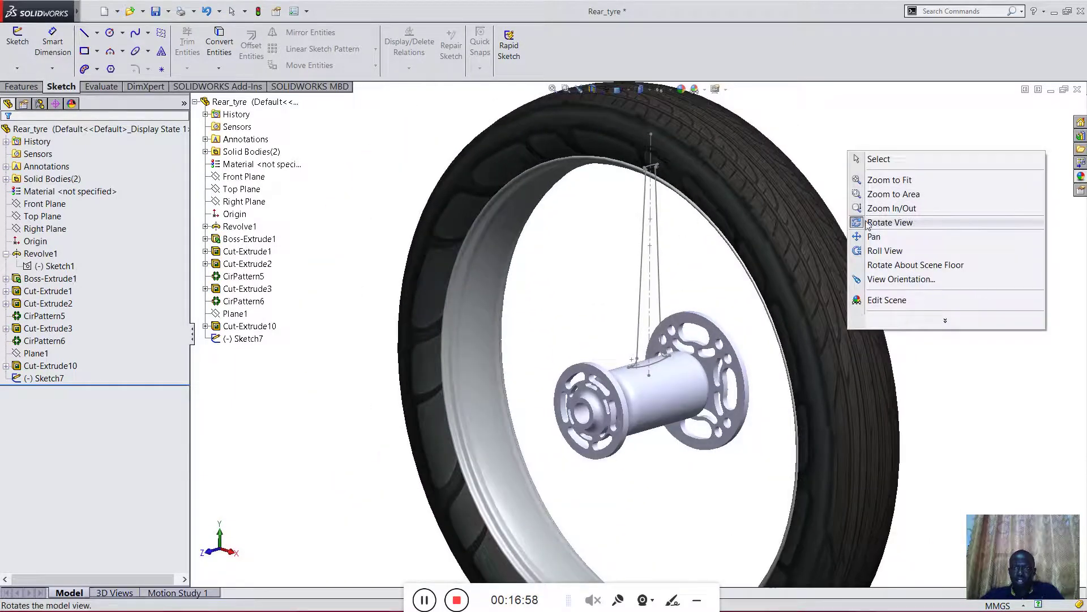
pyautogui.click(867, 225)
pyautogui.scroll(-1, 681, 311)
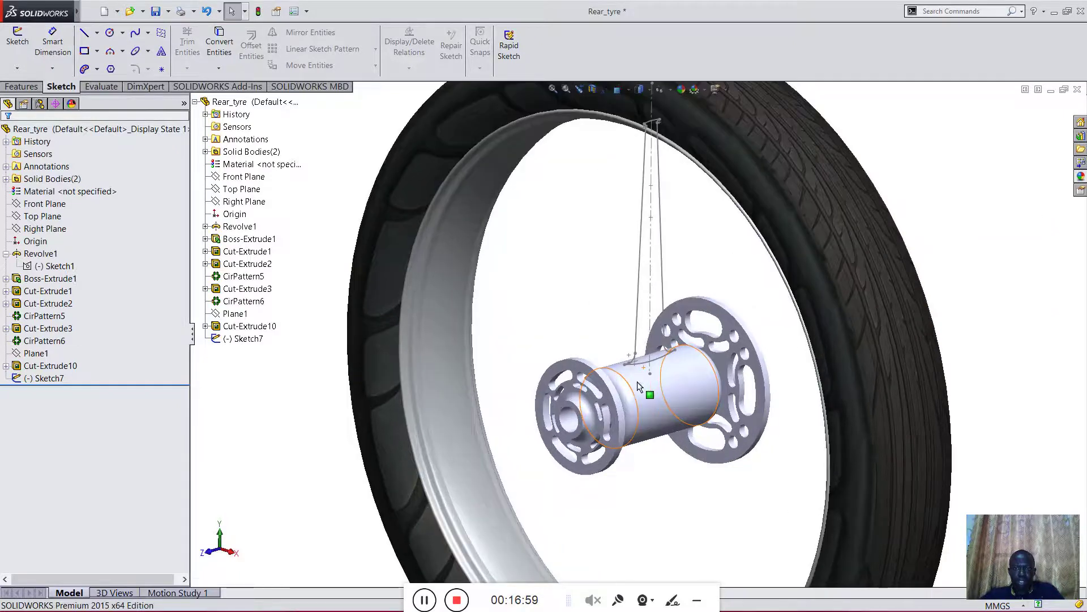
pyautogui.click(670, 90)
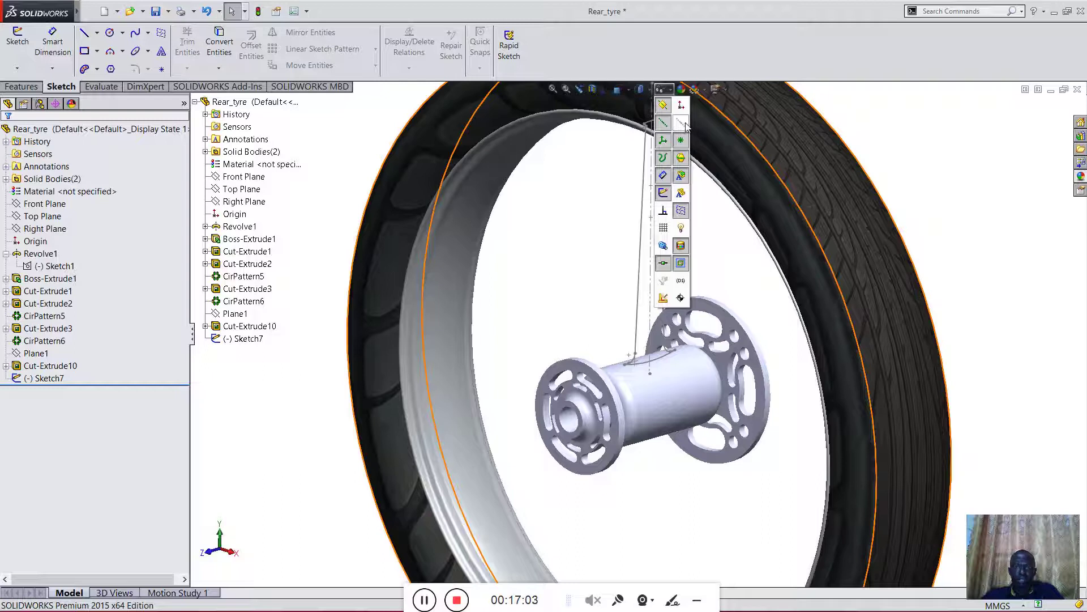
pyautogui.click(685, 124)
pyautogui.click(552, 270)
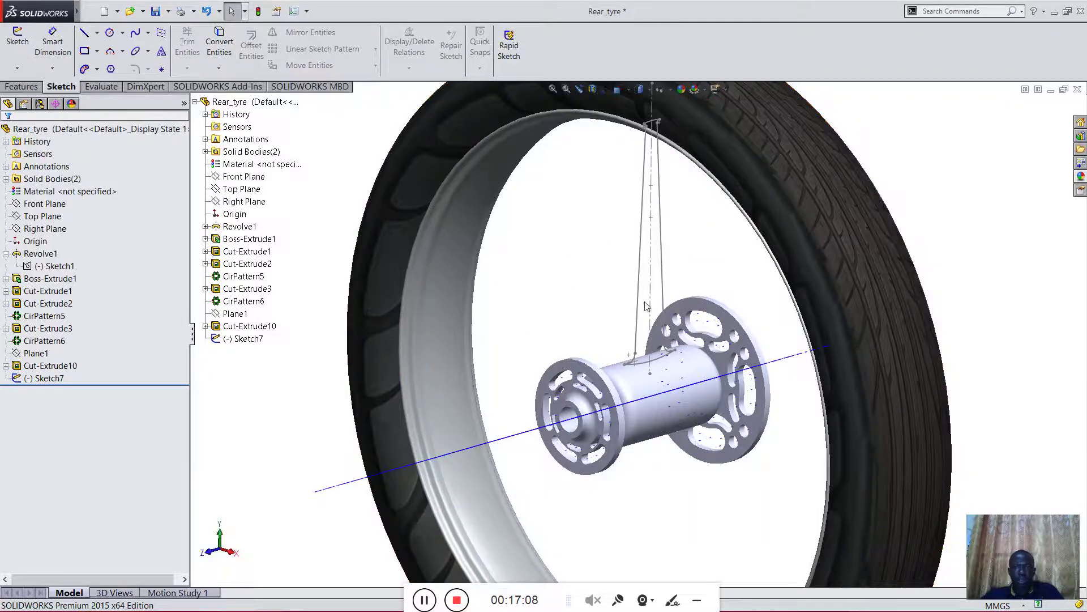
pyautogui.scroll(2, 672, 252)
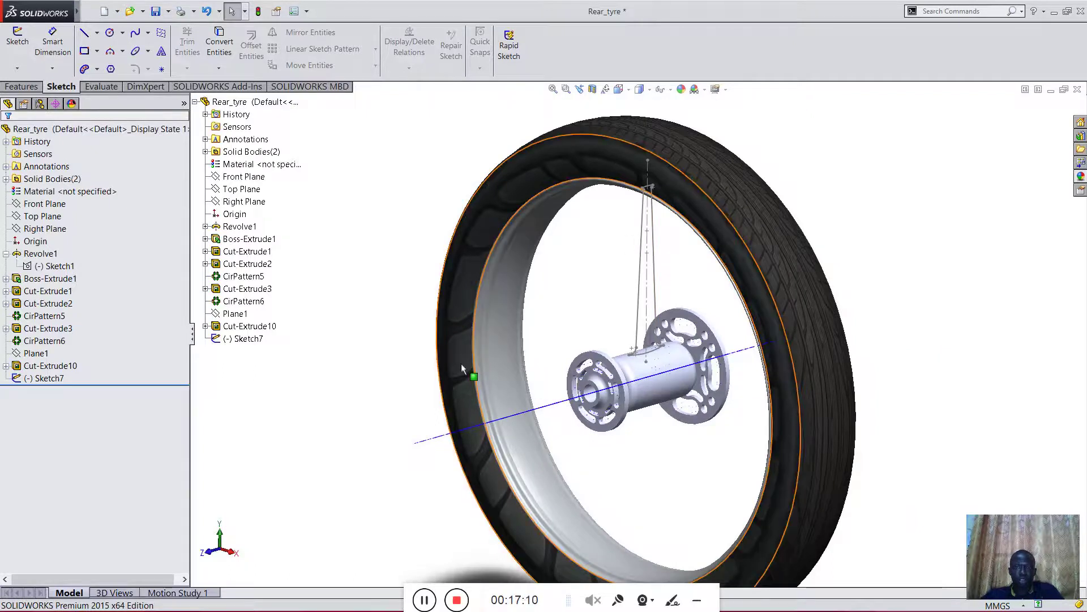
pyautogui.scroll(-2, 689, 324)
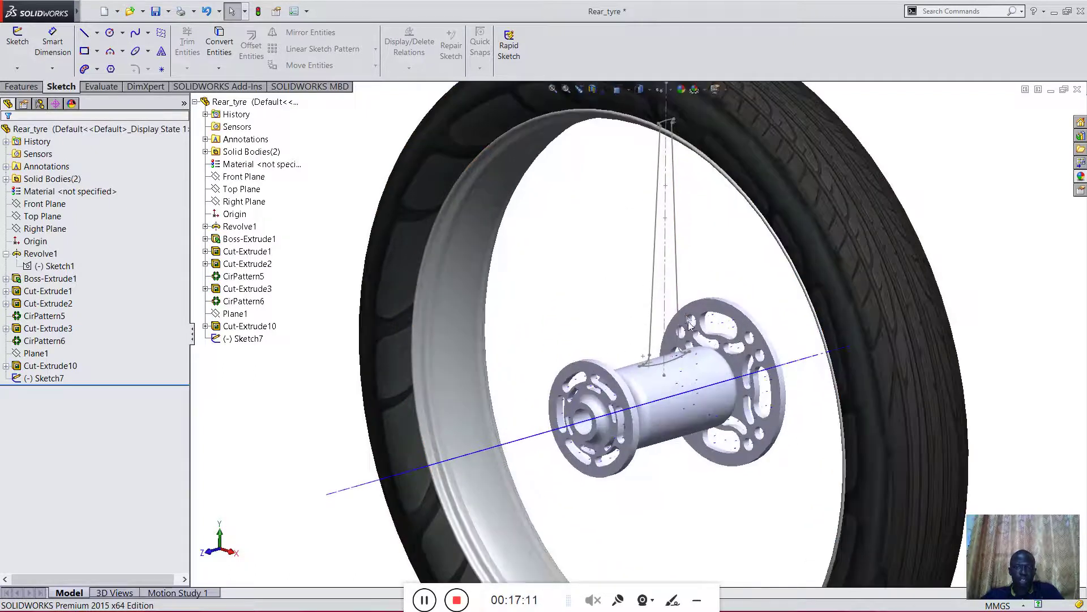
# - From the Features tab, start Revolved Boss/Base and pick Sketch7 as its profile
pyautogui.click(21, 87)
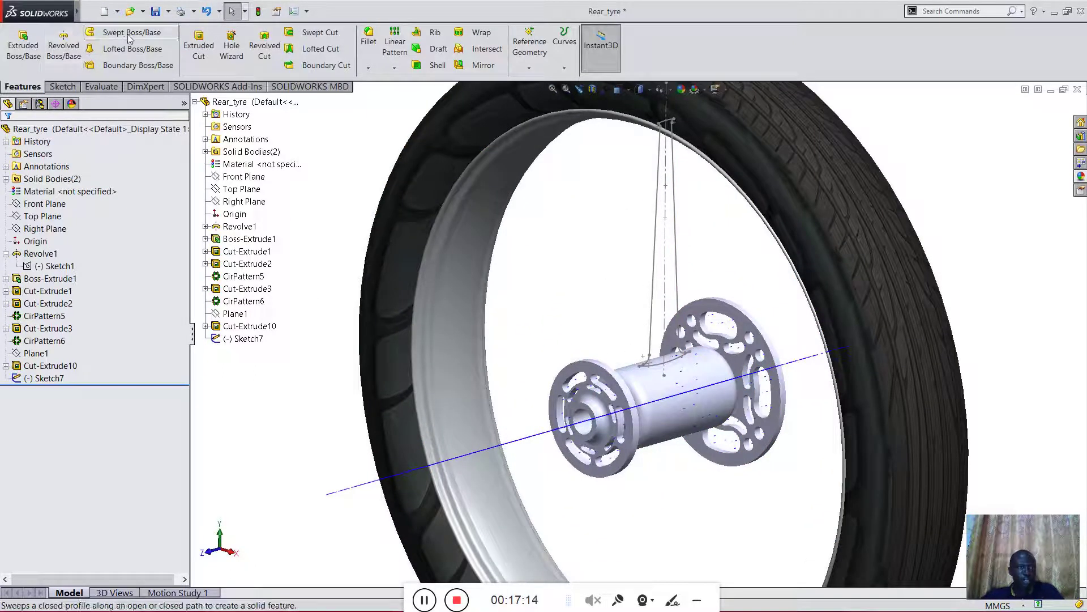
pyautogui.click(64, 45)
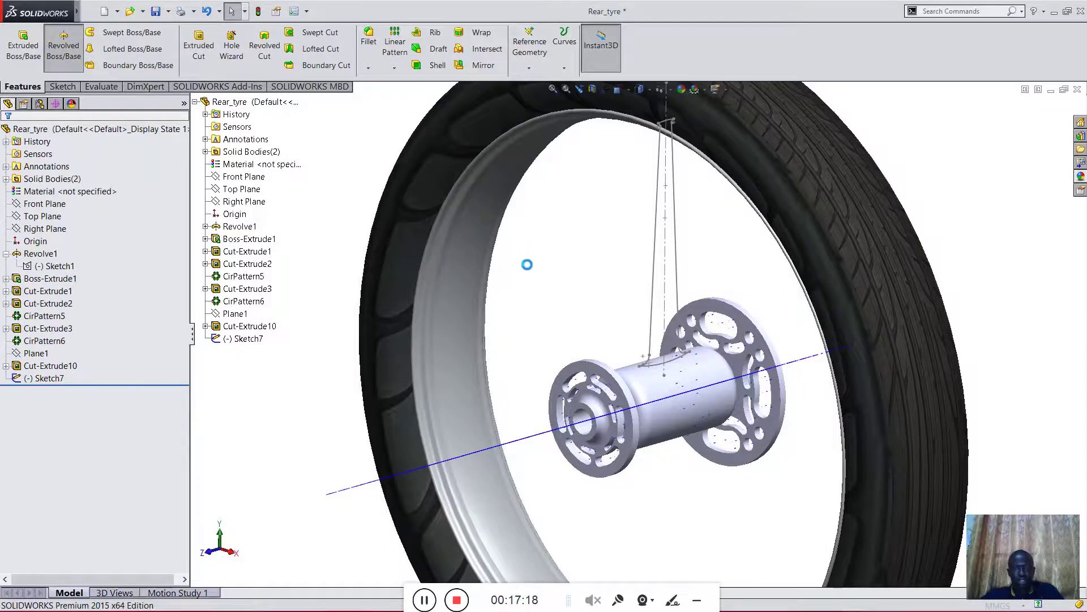
pyautogui.click(269, 338)
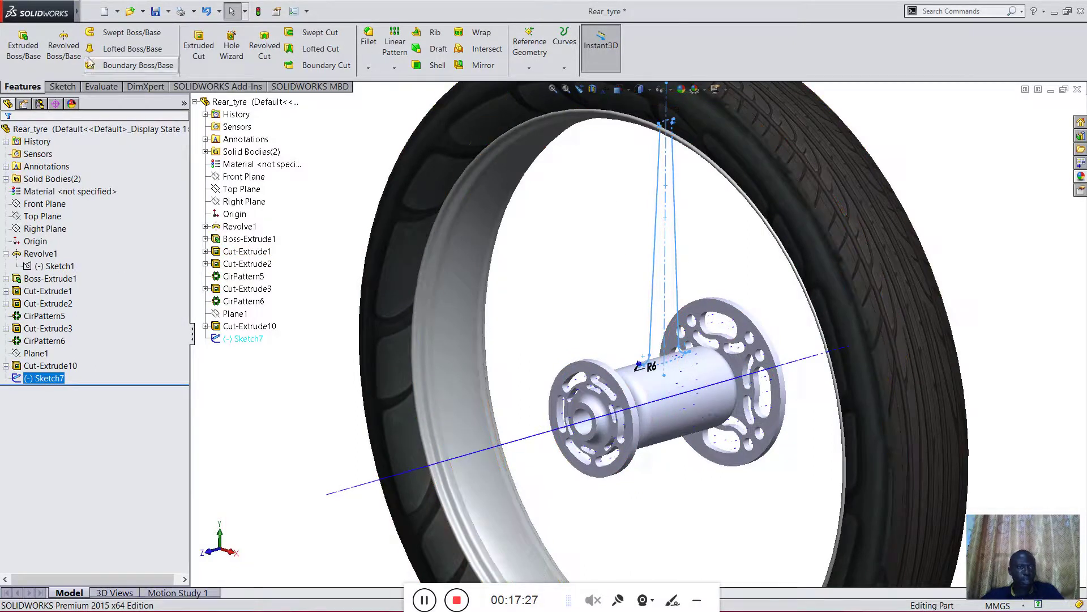
# - Reopen Revolved Boss/Base on Sketch7 and clear the wrong Line1 axis of revolution
pyautogui.hotkey('alt', 'f')
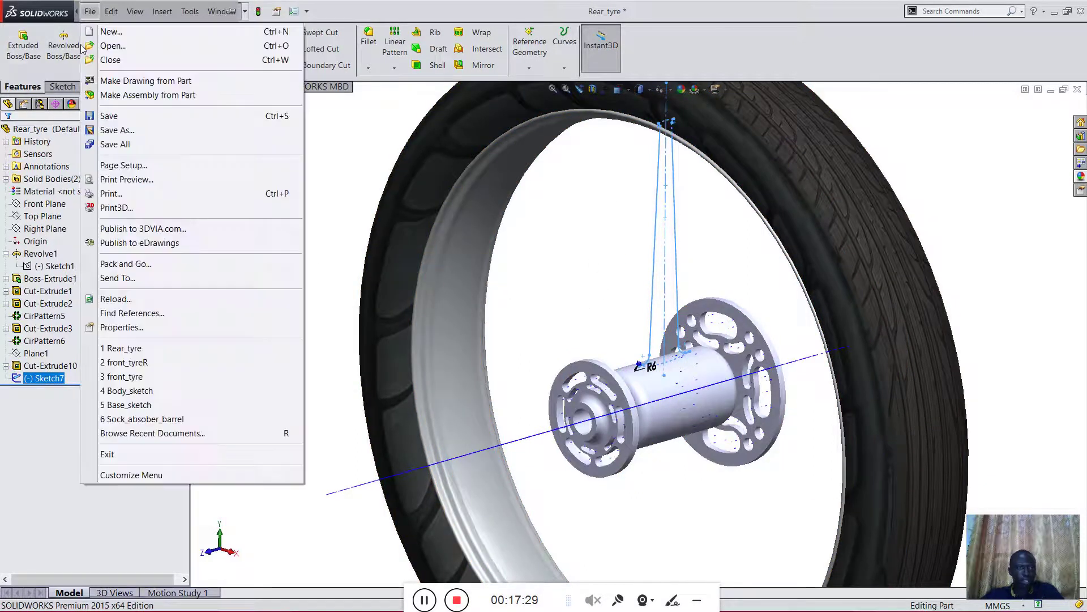
pyautogui.click(68, 52)
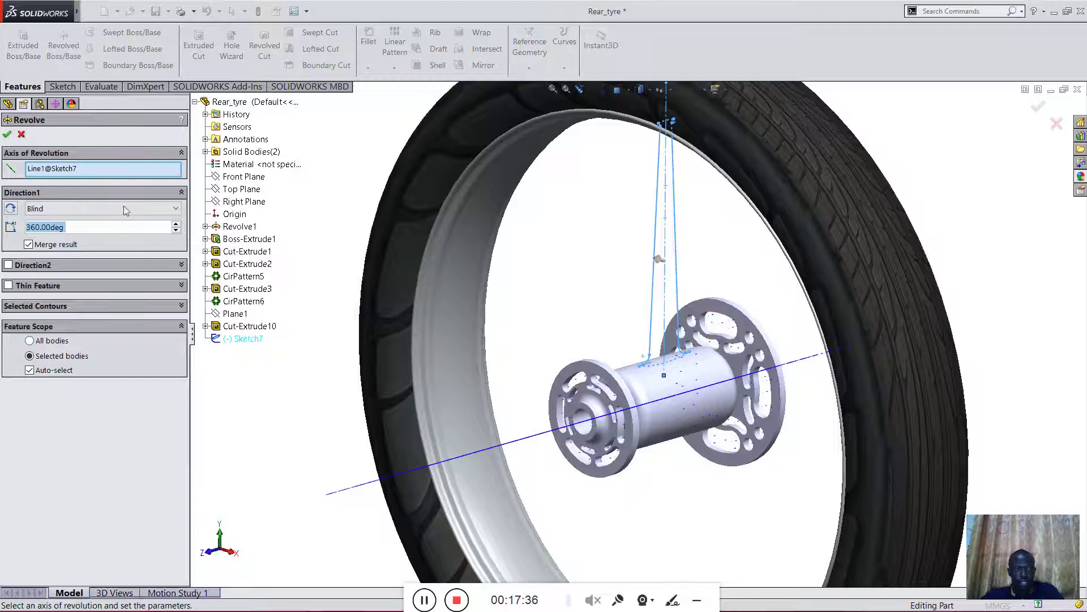
pyautogui.rightClick(100, 173)
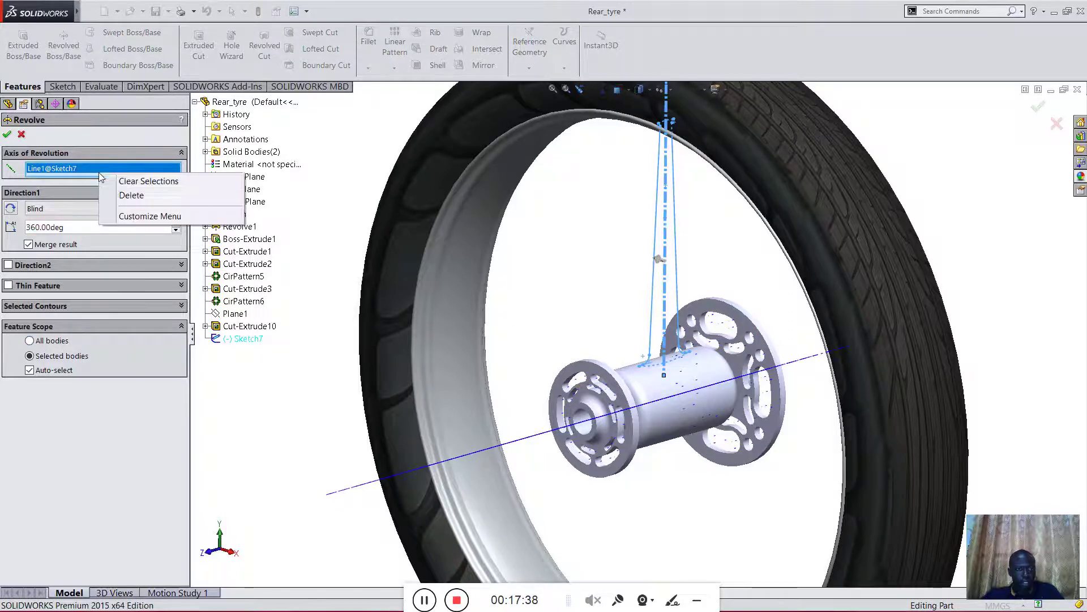
pyautogui.click(128, 196)
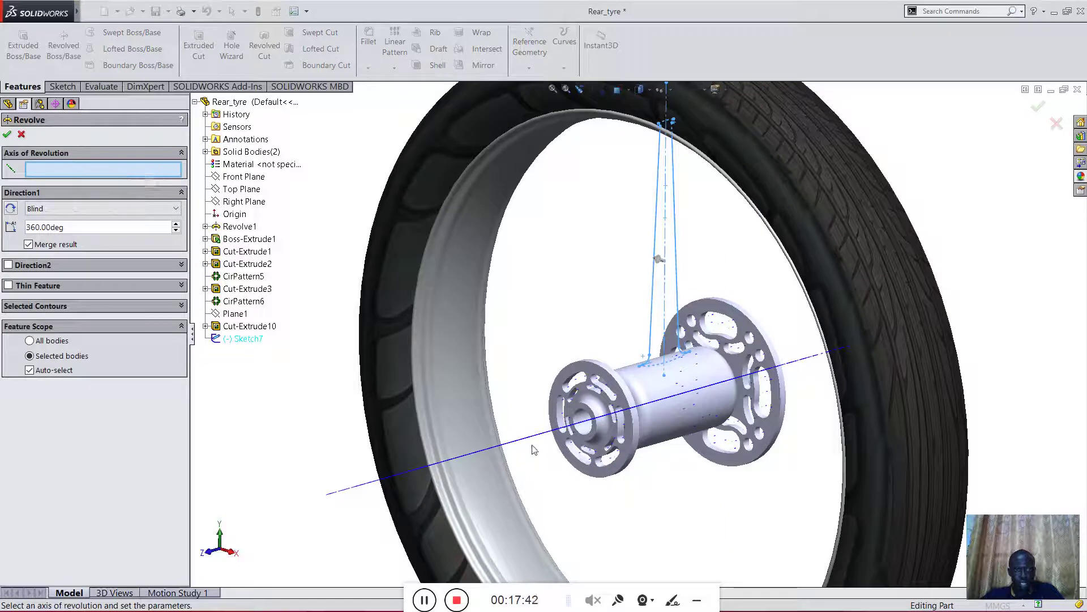
# - Revolve about Axis<1> with Sketch7-Region<1> and Sketch7-Region<2> as the selected contours
pyautogui.click(533, 440)
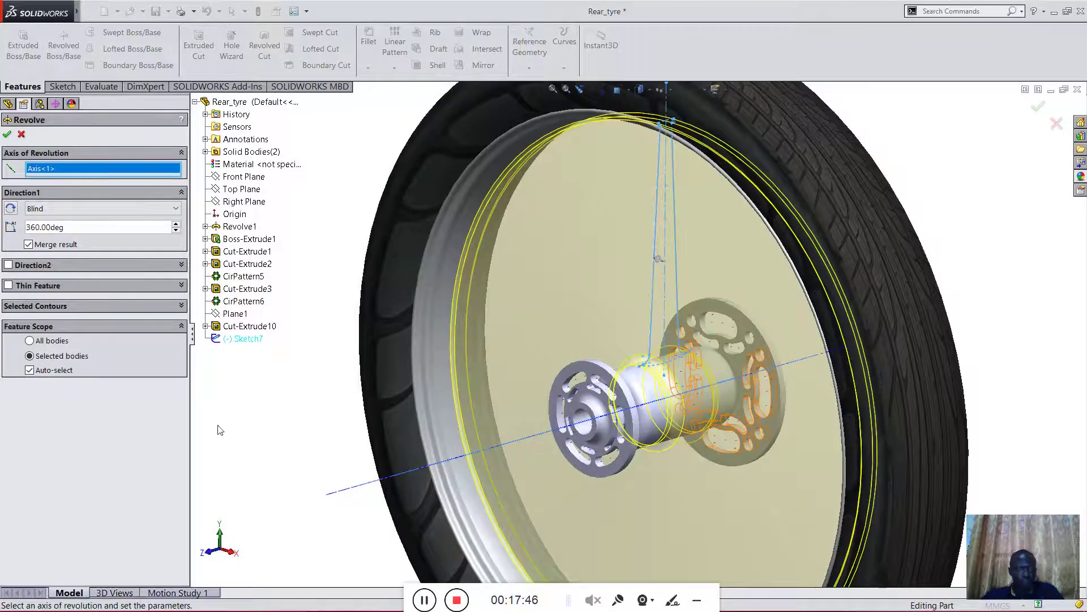
pyautogui.click(113, 304)
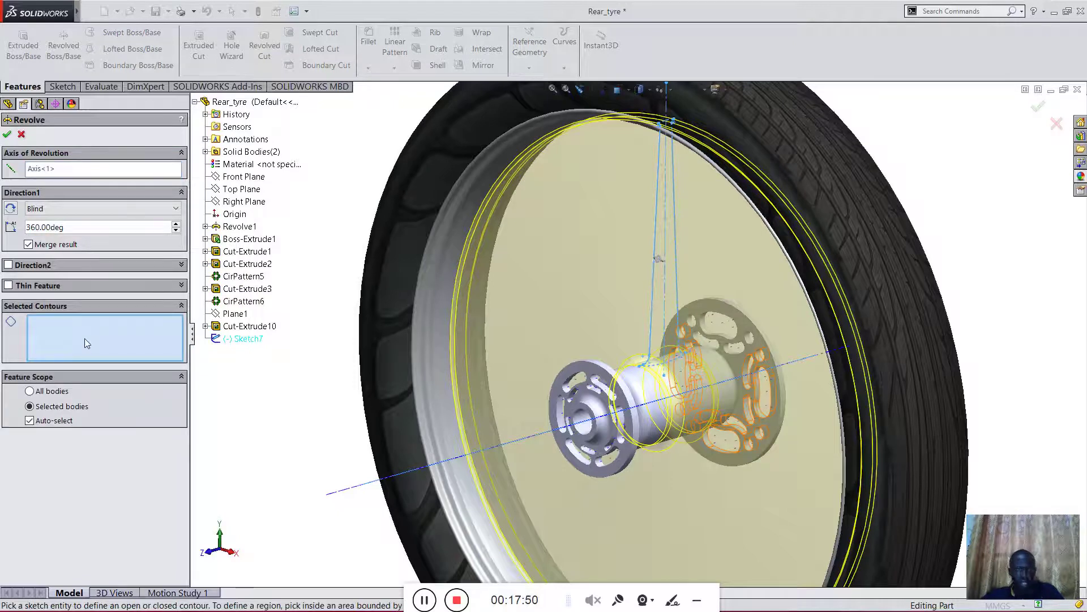
pyautogui.click(671, 278)
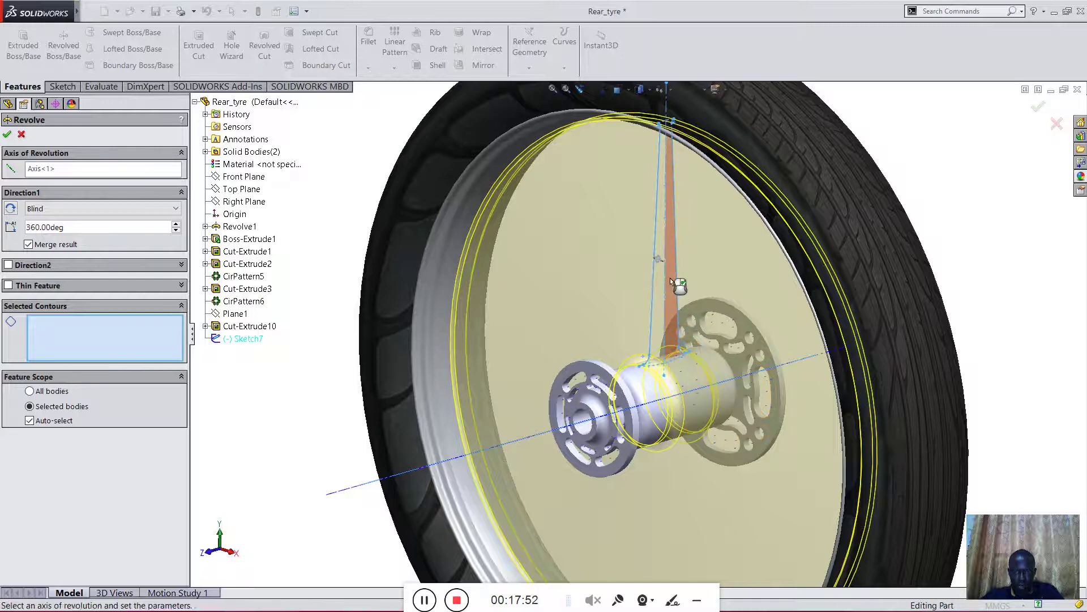
pyautogui.click(658, 306)
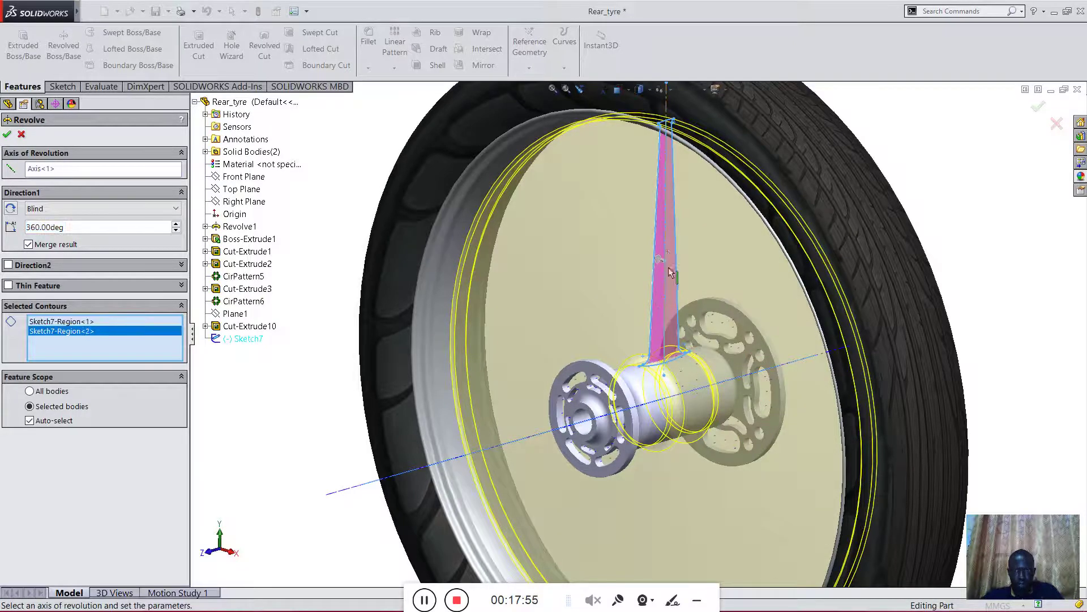
pyautogui.scroll(-4, 687, 368)
pyautogui.scroll(-1, 606, 428)
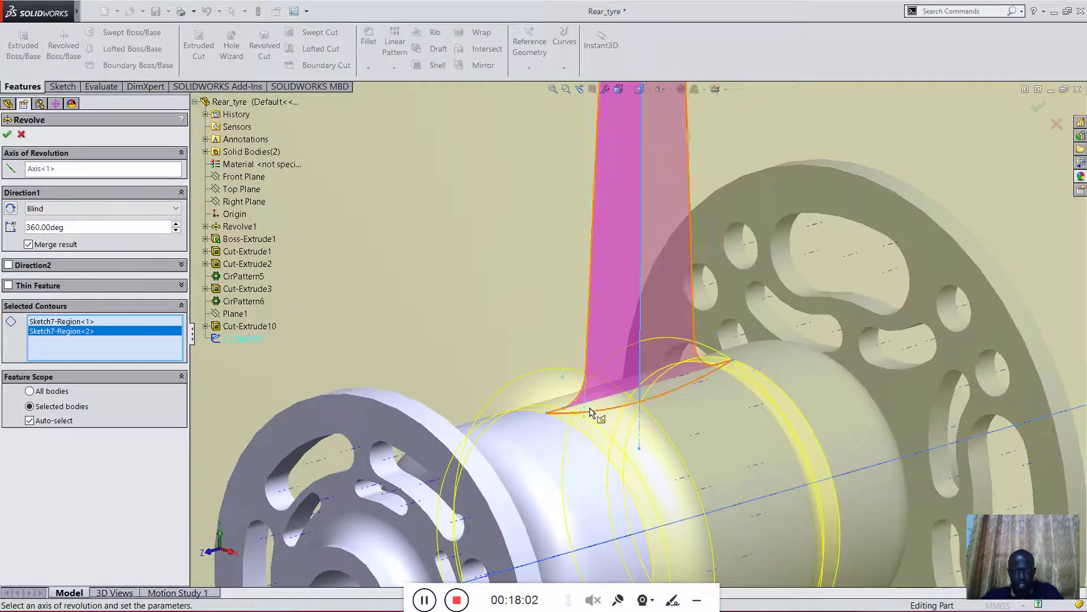
pyautogui.scroll(2, 654, 221)
pyautogui.scroll(2, 655, 221)
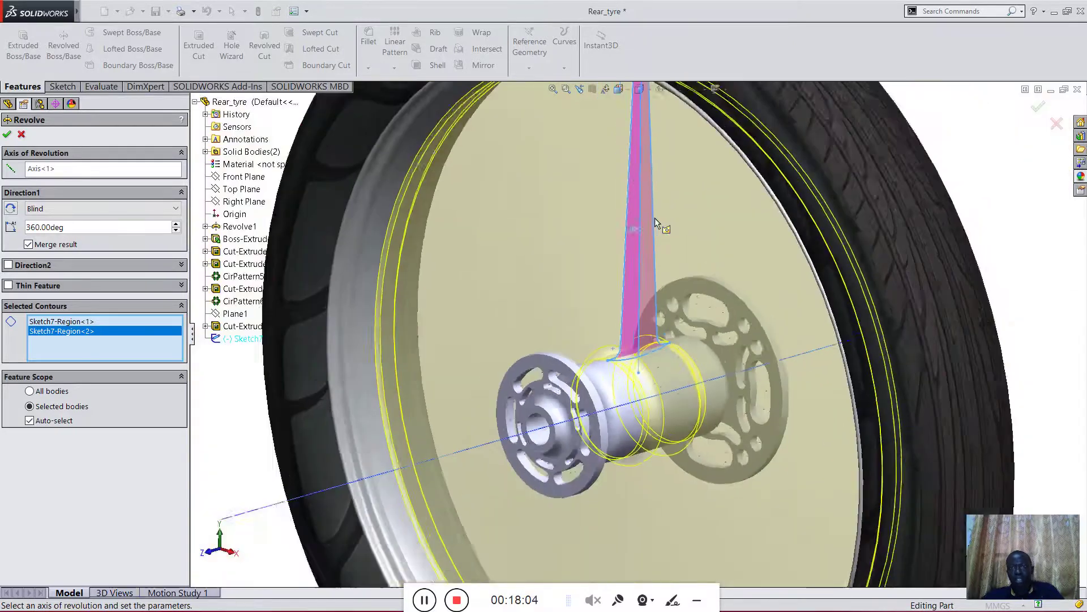
pyautogui.scroll(3, 654, 218)
pyautogui.scroll(-4, 650, 183)
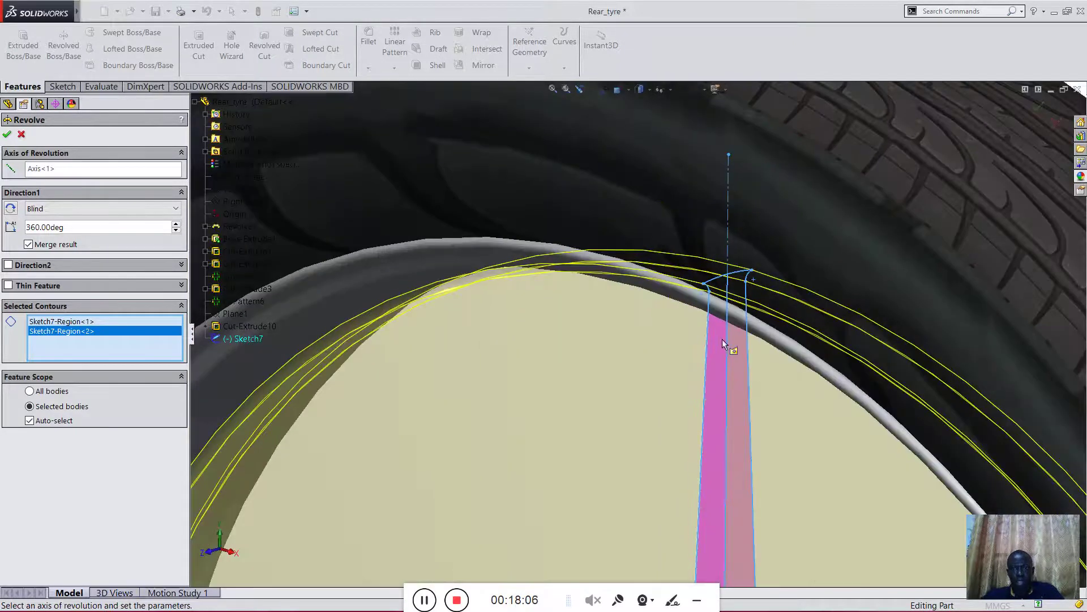
pyautogui.scroll(2, 727, 293)
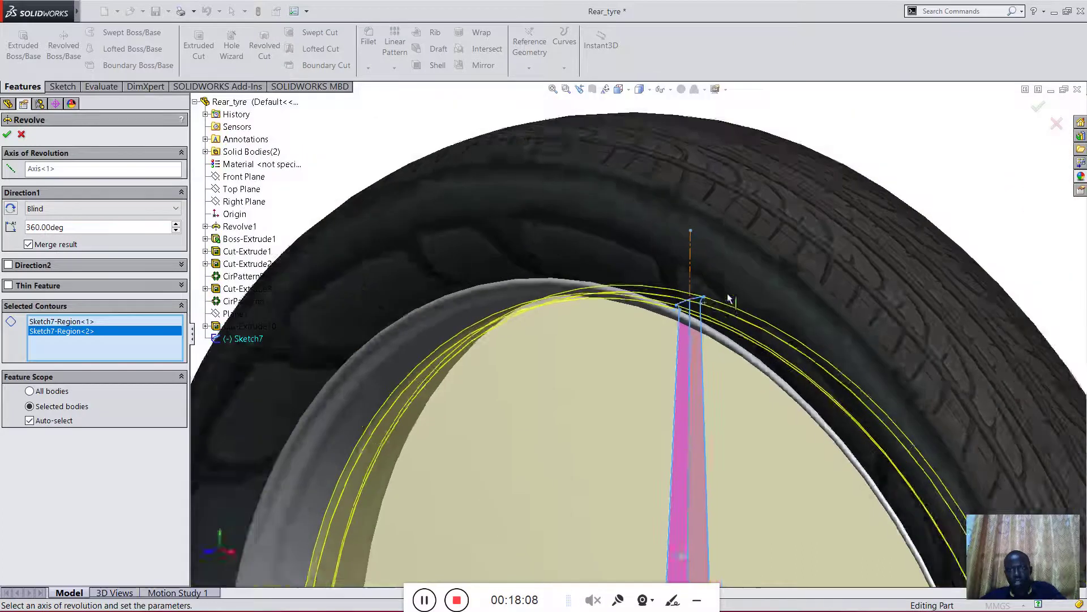
pyautogui.scroll(2, 702, 238)
pyautogui.moveTo(674, 172); pyautogui.dragTo(673, 181, button='middle')
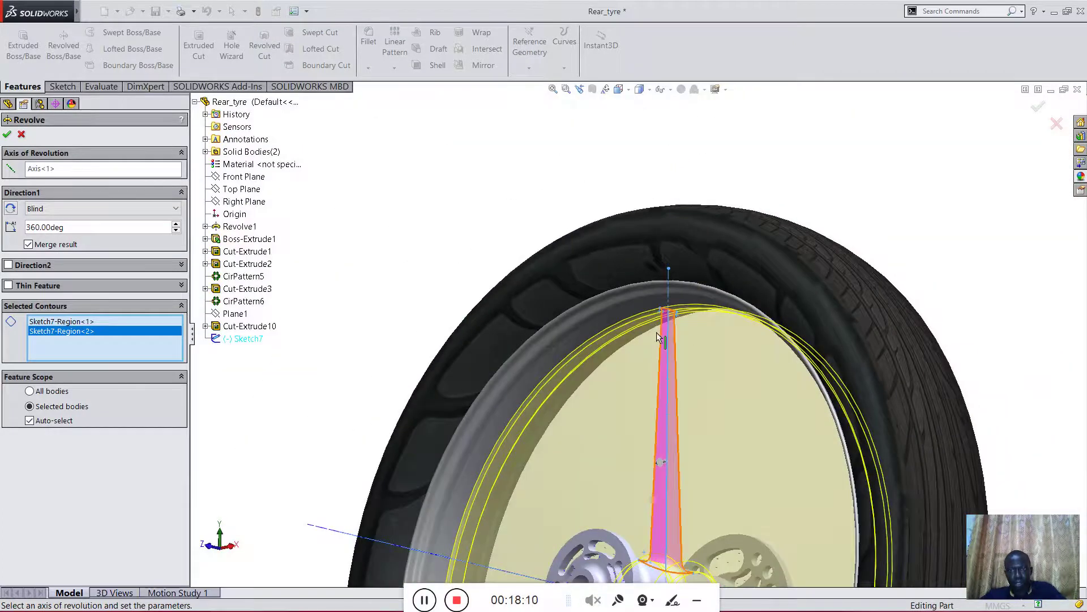
pyautogui.scroll(-1, 657, 332)
pyautogui.scroll(-2, 651, 329)
pyautogui.scroll(-1, 622, 343)
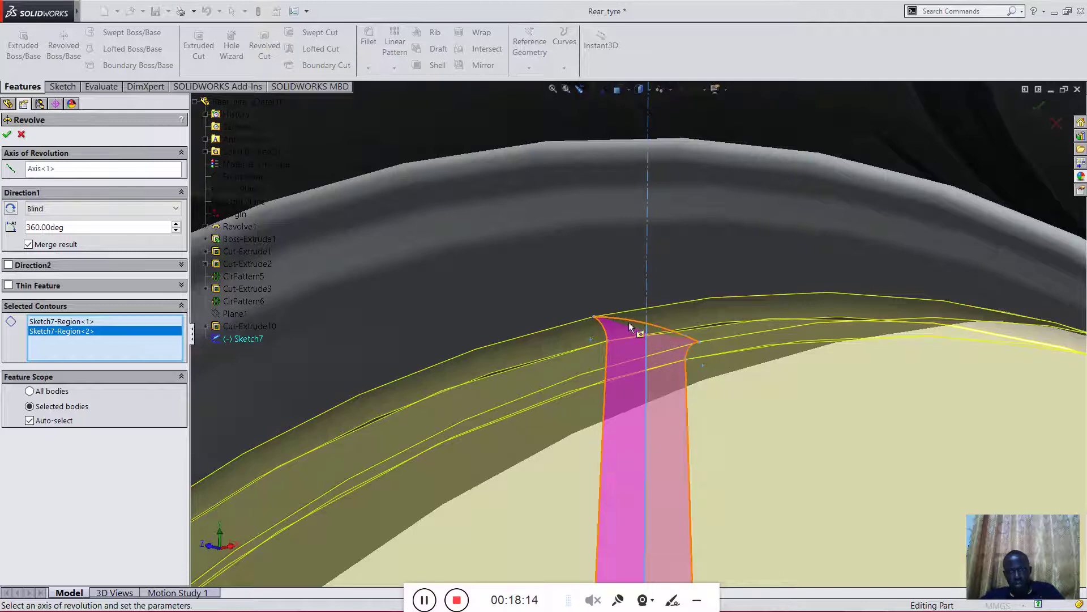
pyautogui.scroll(2, 647, 390)
pyautogui.scroll(2, 648, 390)
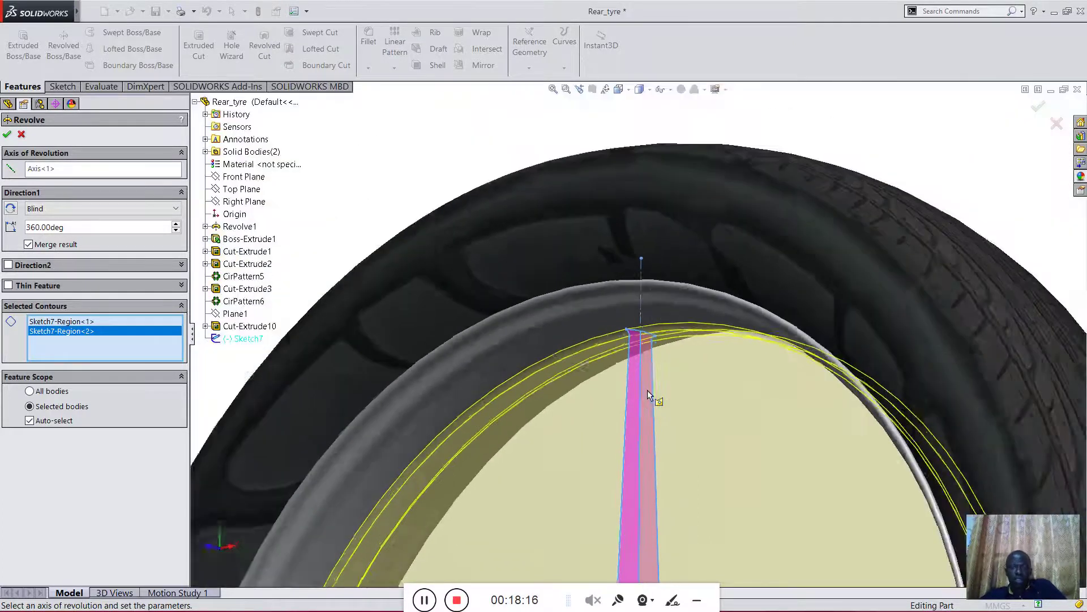
pyautogui.scroll(2, 649, 419)
pyautogui.scroll(1, 617, 484)
pyautogui.scroll(-1, 618, 484)
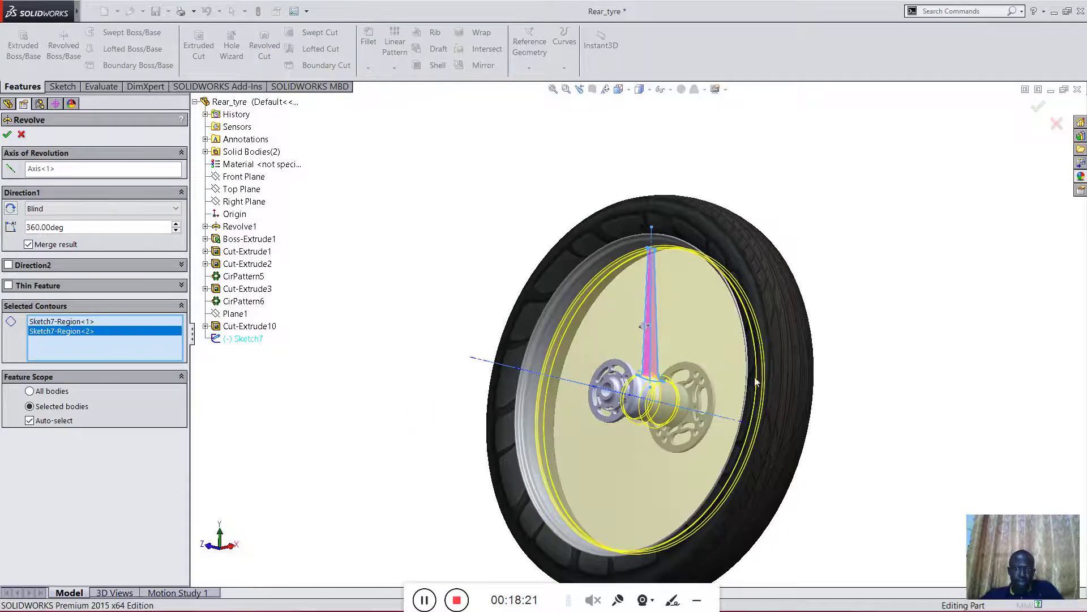
# - Finish the Revolve2 feature, then rotate and fit the whole wheel in view
pyautogui.click(6, 134)
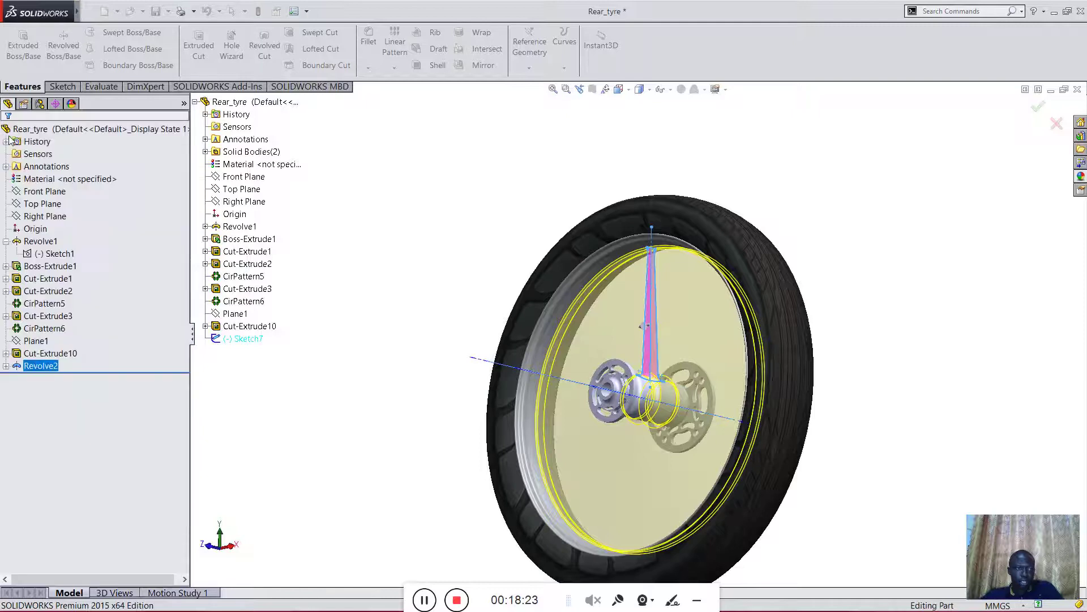
pyautogui.rightClick(387, 151)
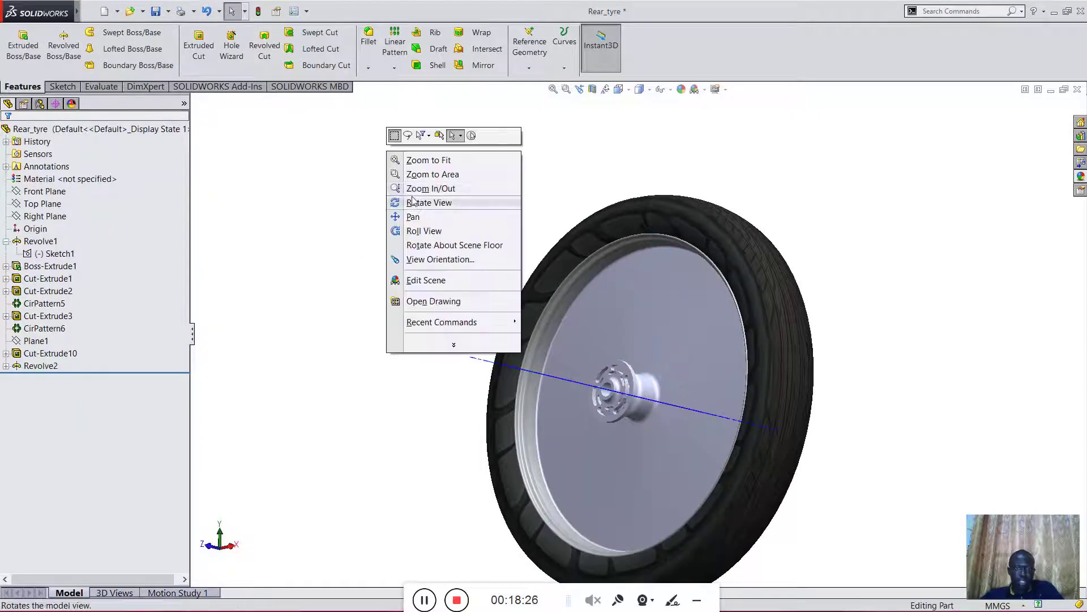
pyautogui.click(410, 206)
pyautogui.moveTo(510, 286); pyautogui.dragTo(623, 301)
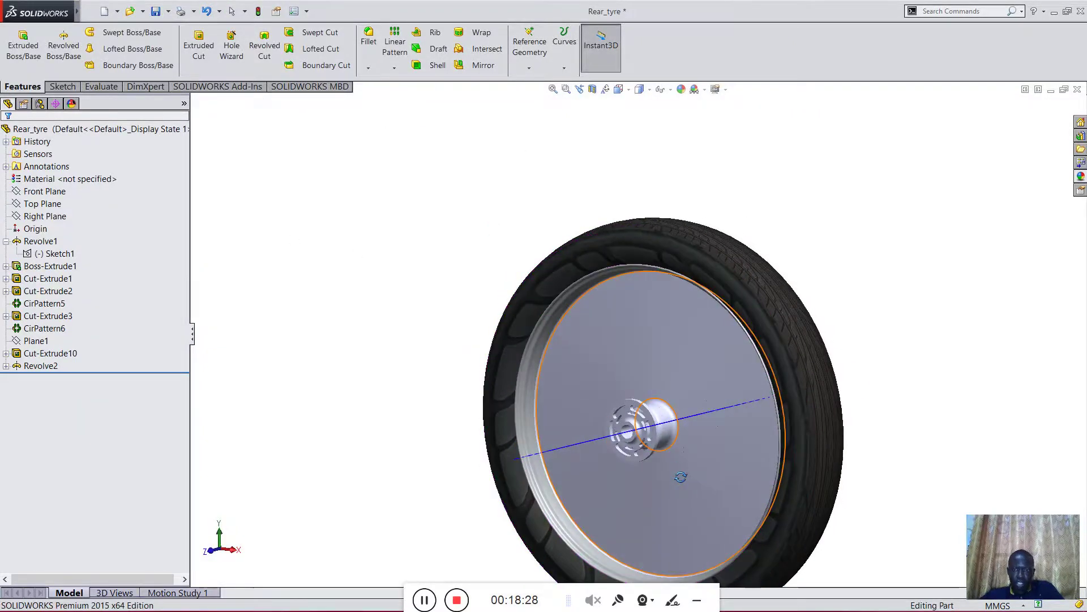
pyautogui.scroll(-5, 626, 303)
pyautogui.scroll(-3, 626, 303)
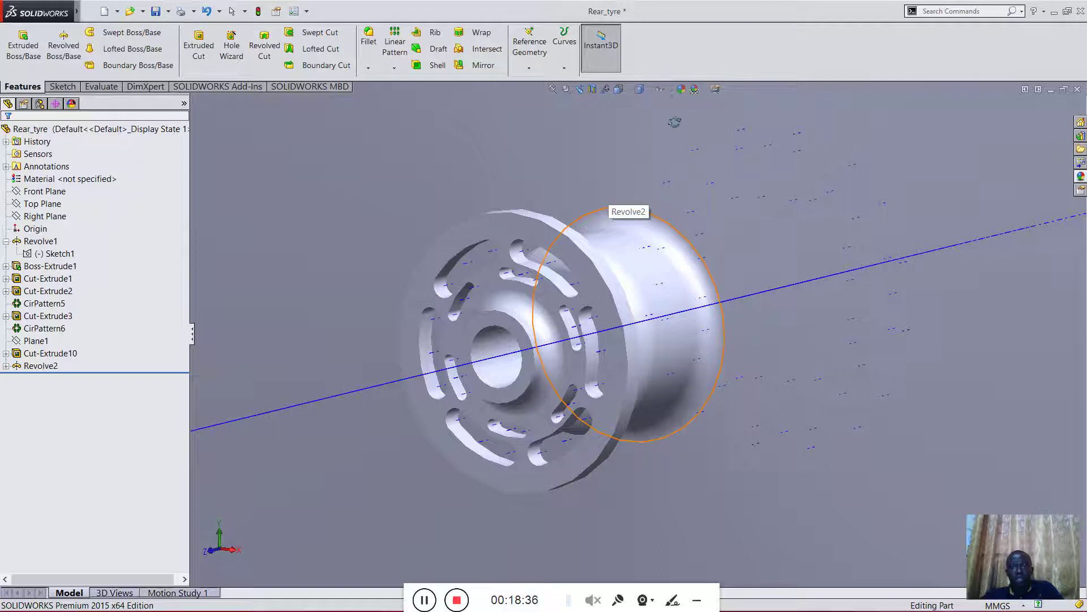
pyautogui.rightClick(707, 217)
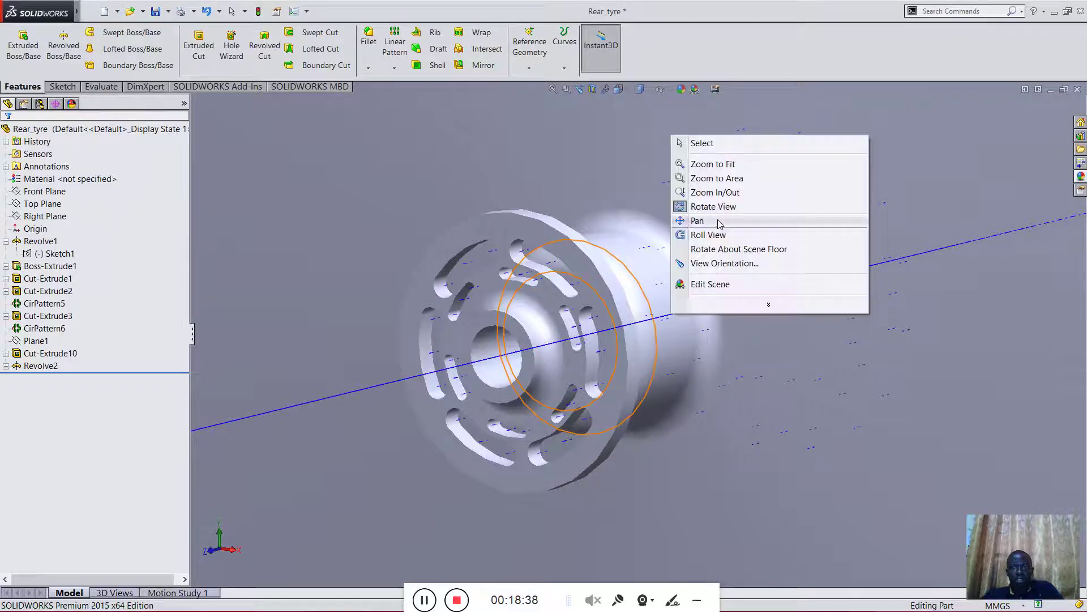
pyautogui.click(705, 206)
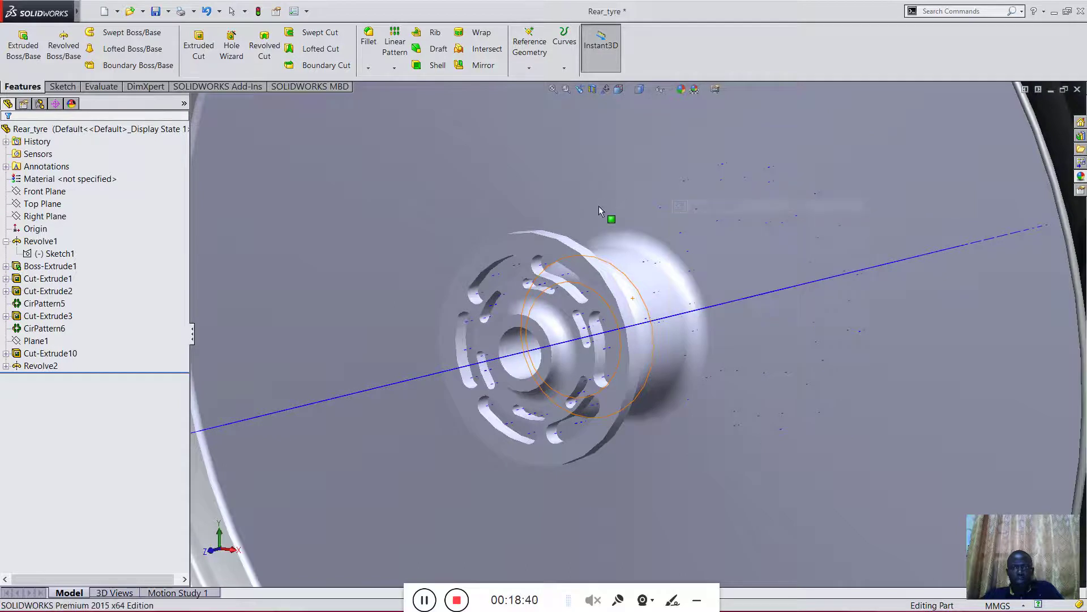
pyautogui.press('f')
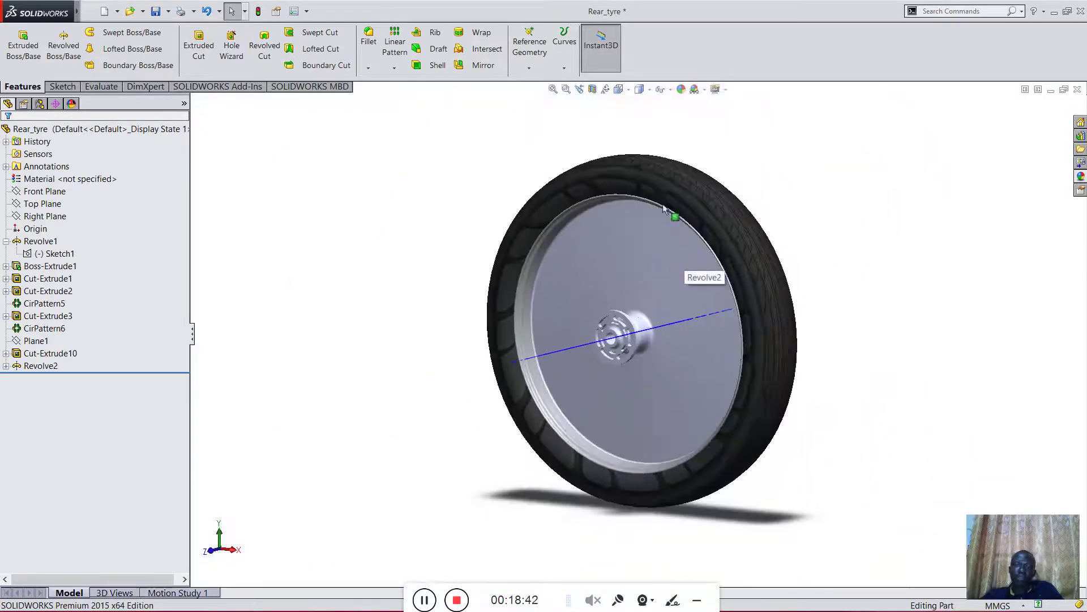
# - Hide the temporary axes through Hide/Show Items
pyautogui.click(661, 89)
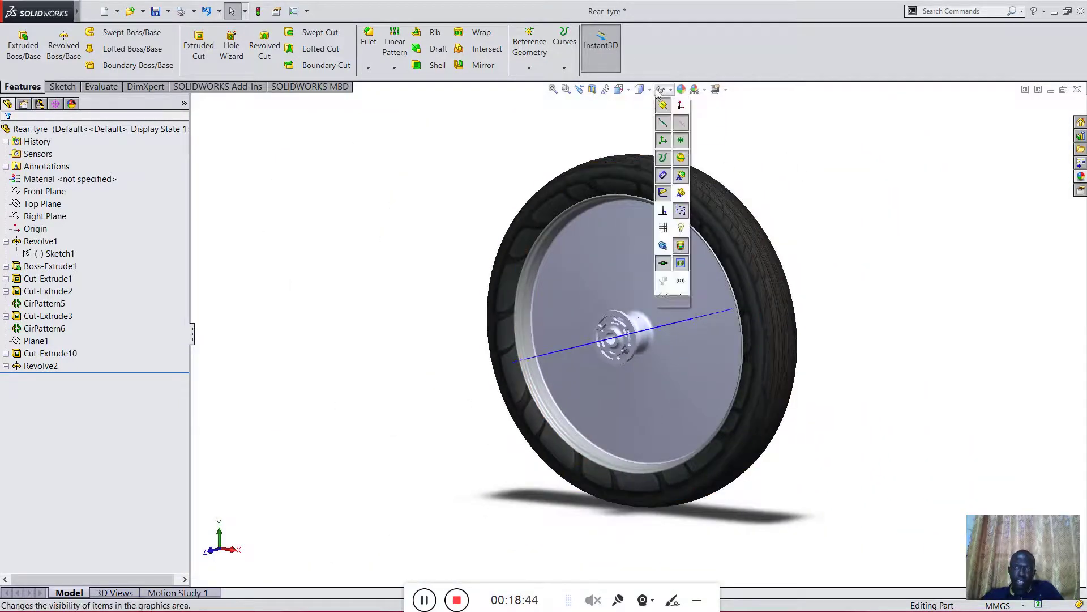
pyautogui.click(682, 124)
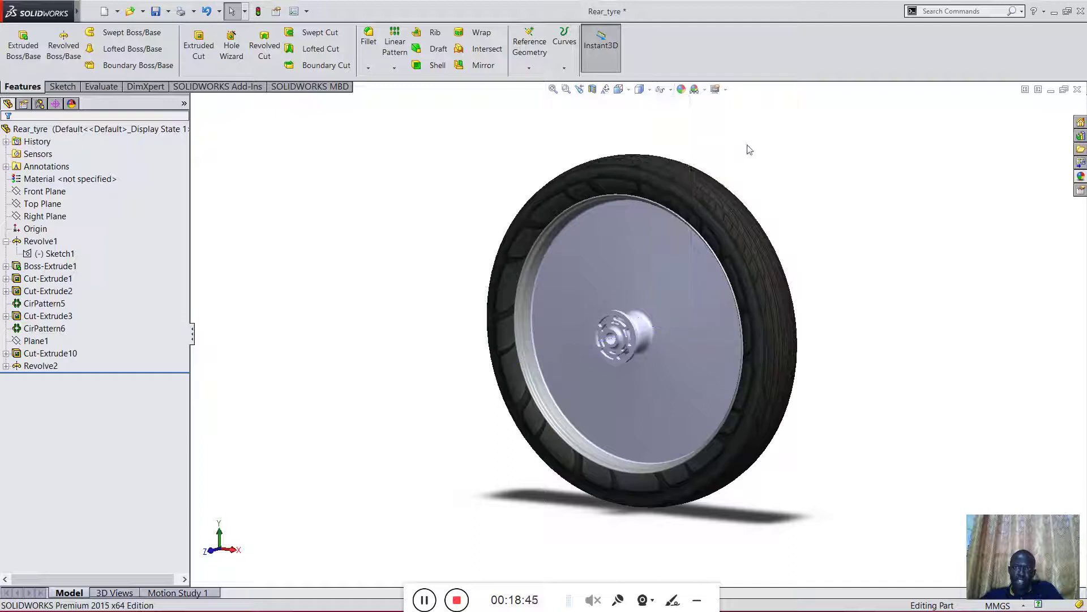
pyautogui.click(661, 89)
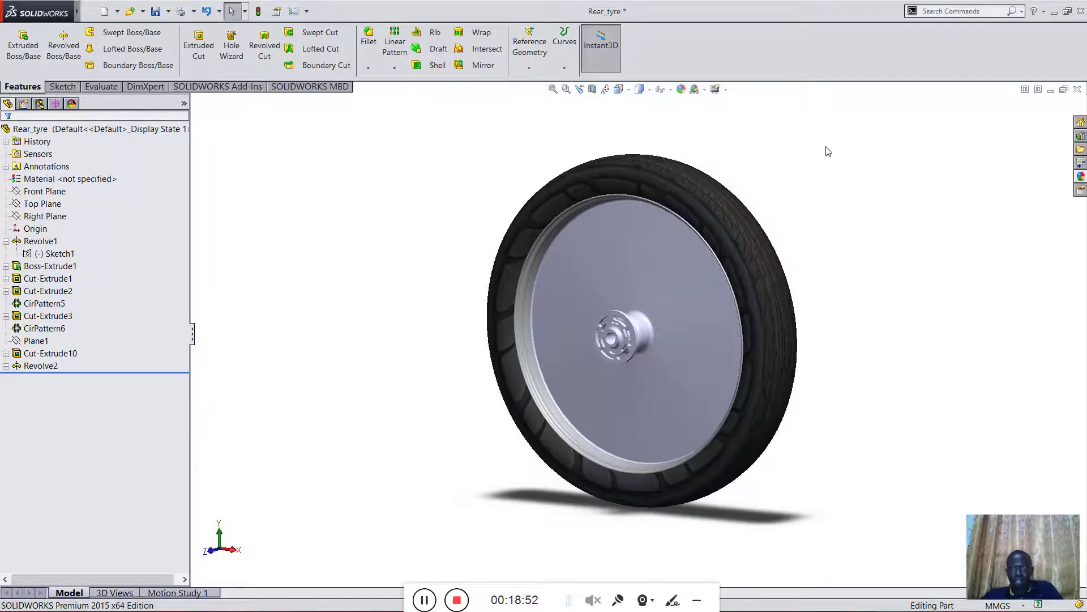
pyautogui.scroll(-2, 663, 250)
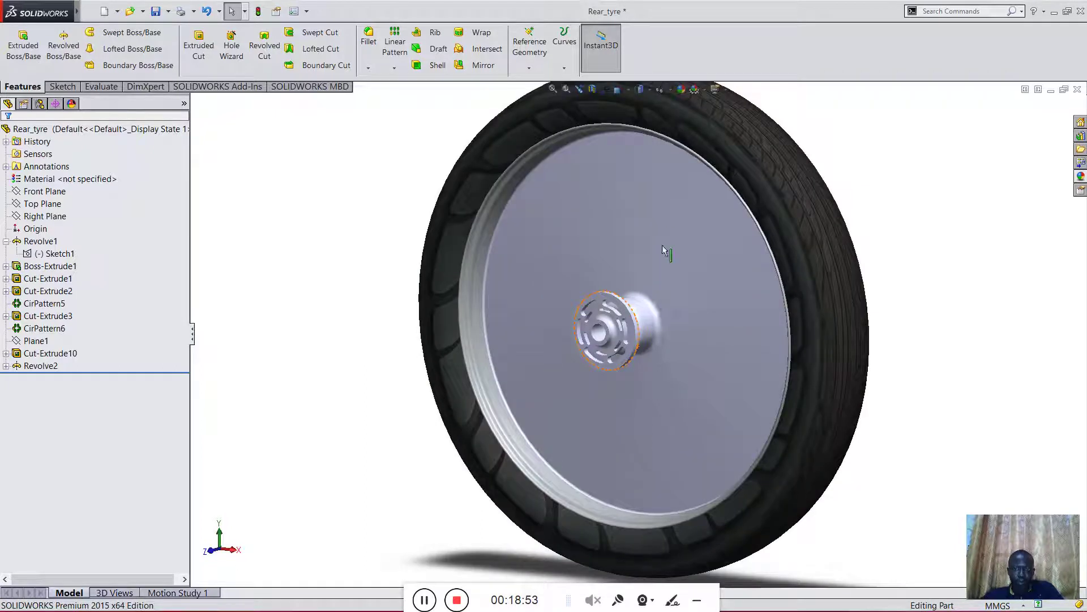
# - Zoom to the hub and select the front face of Revolve1's hub
pyautogui.click(605, 208)
pyautogui.rightClick(604, 208)
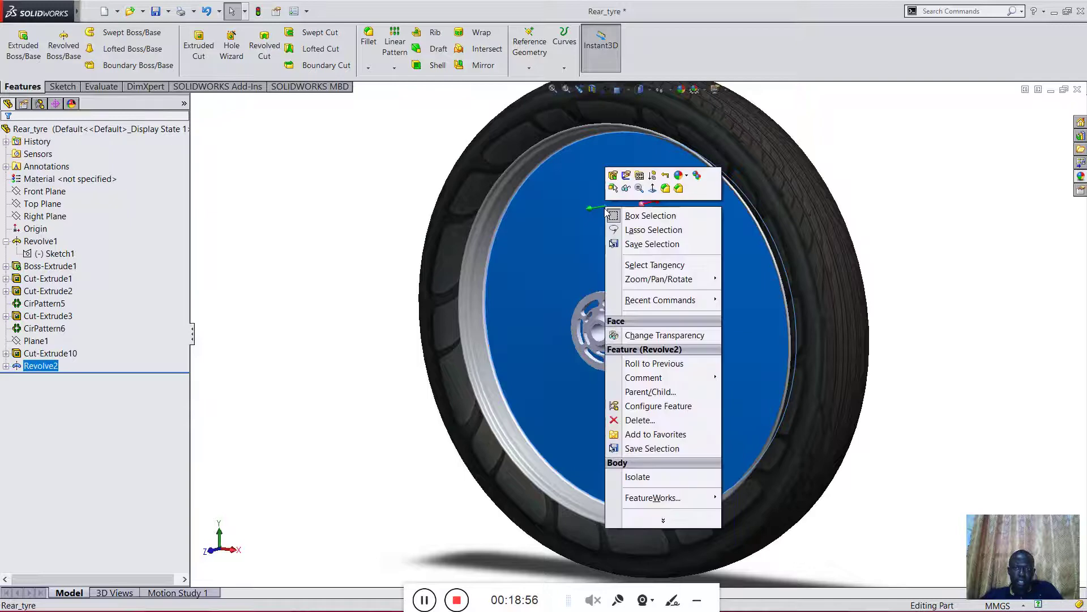
pyautogui.click(870, 175)
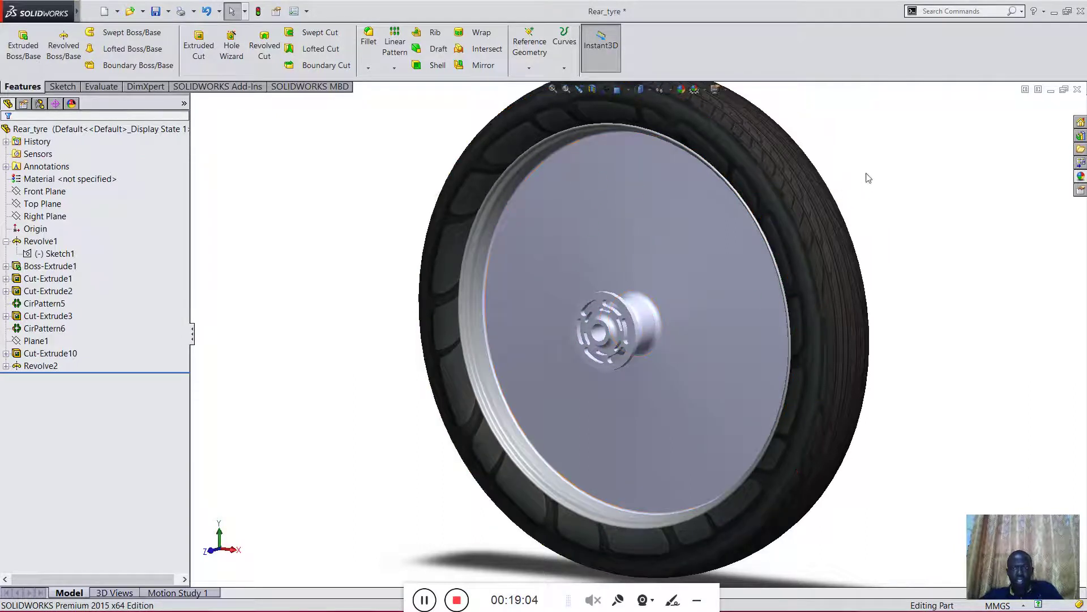
pyautogui.scroll(2, 623, 324)
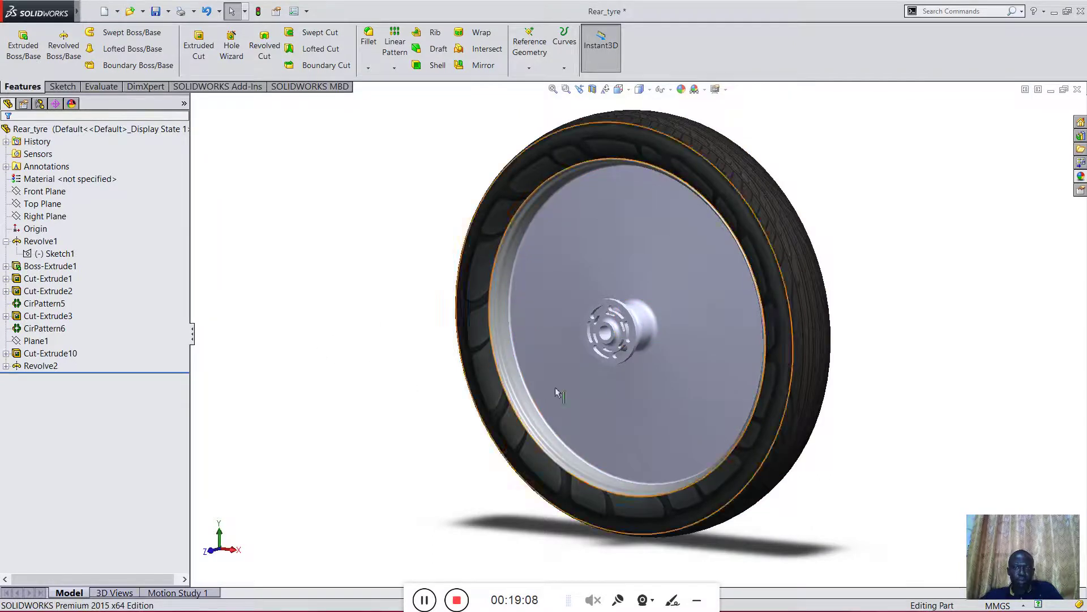
pyautogui.scroll(-3, 654, 325)
pyautogui.scroll(1, 652, 332)
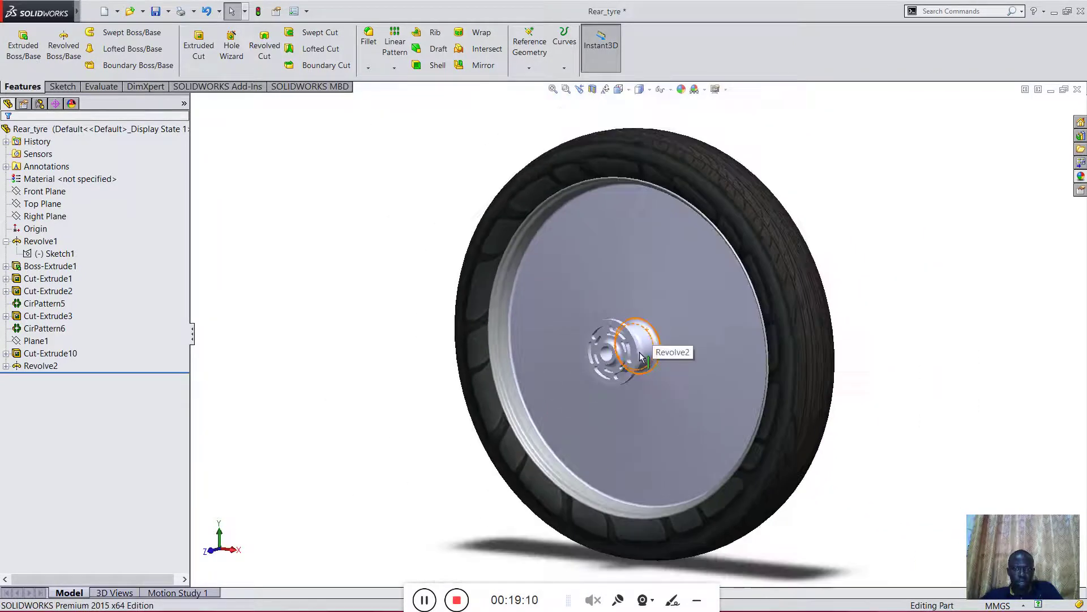
pyautogui.scroll(-3, 653, 331)
pyautogui.scroll(-2, 644, 311)
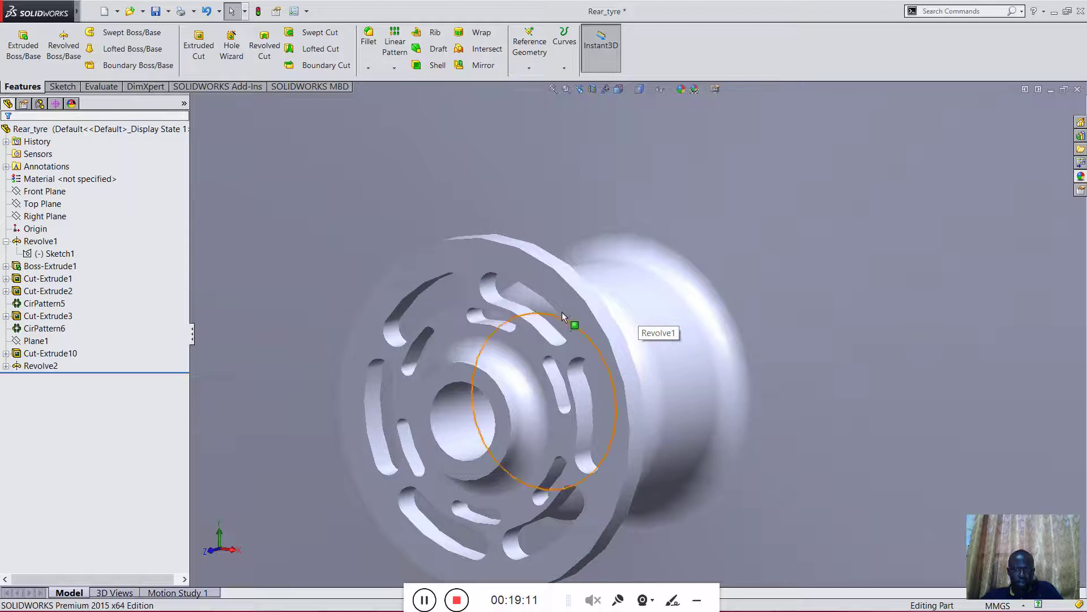
pyautogui.click(477, 264)
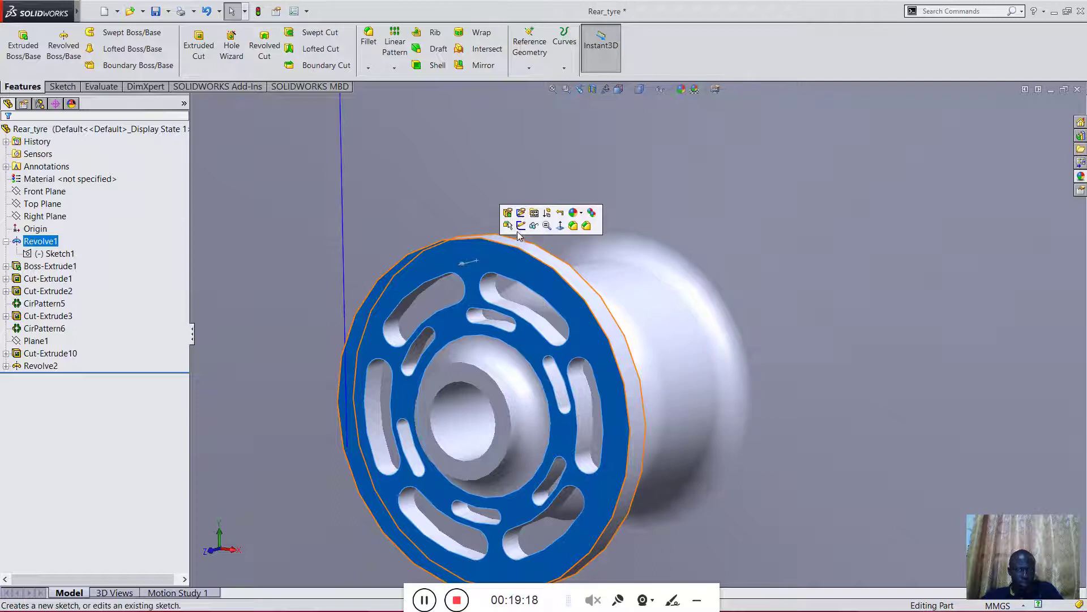
# - Start Sketch8 on the selected hub face, viewed Normal To
pyautogui.click(521, 226)
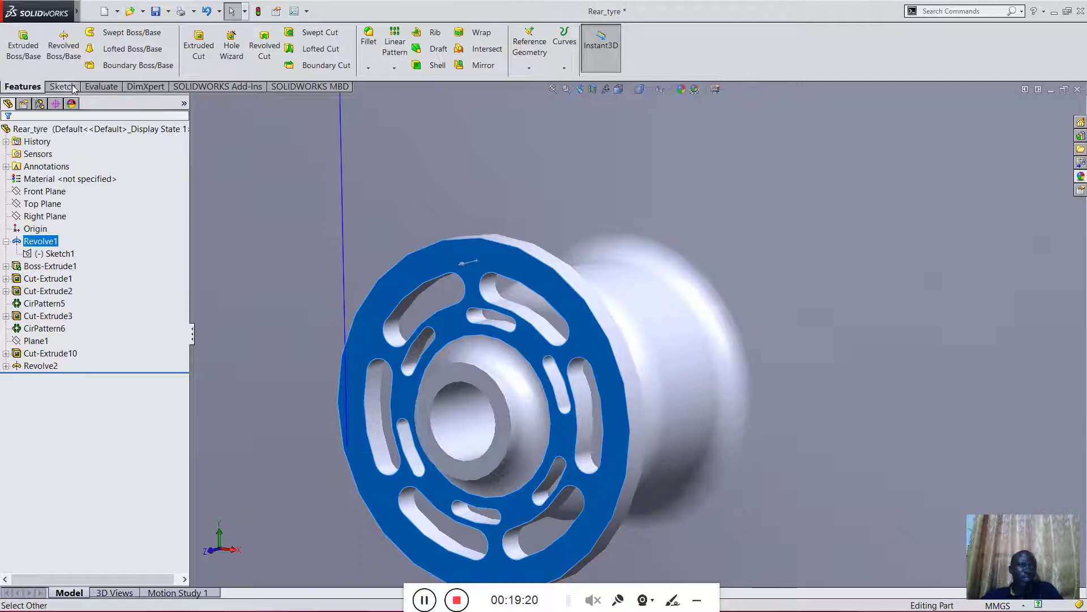
pyautogui.click(24, 52)
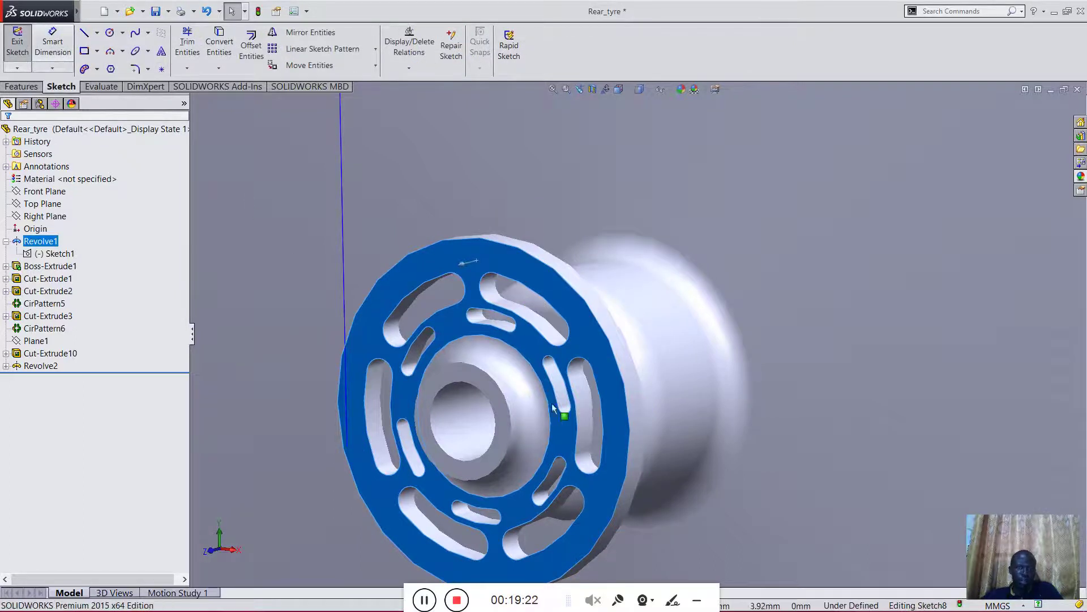
pyautogui.scroll(6, 575, 405)
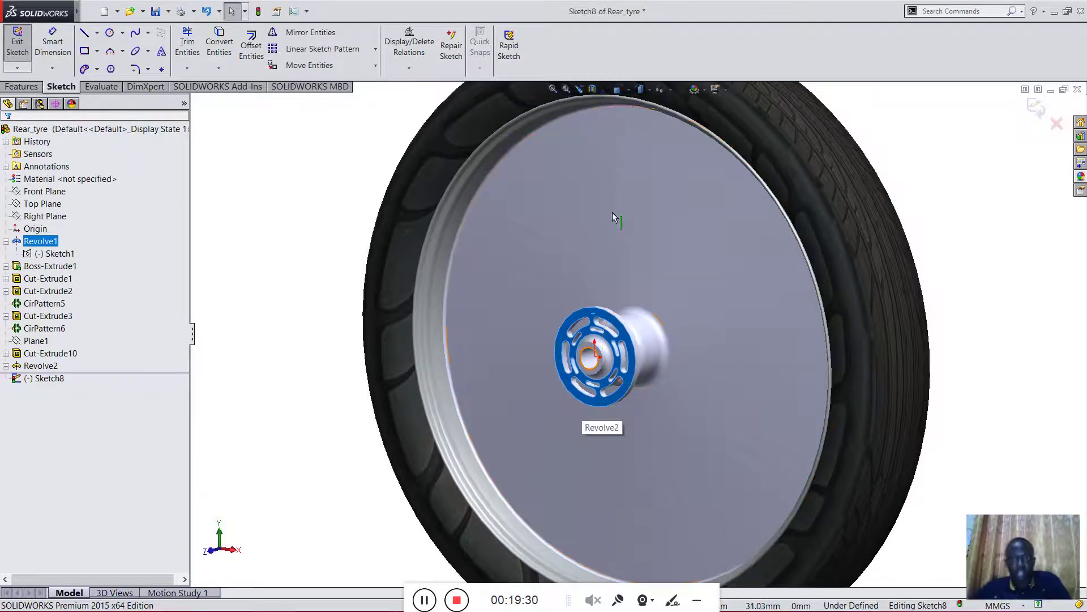
pyautogui.click(629, 98)
pyautogui.click(694, 159)
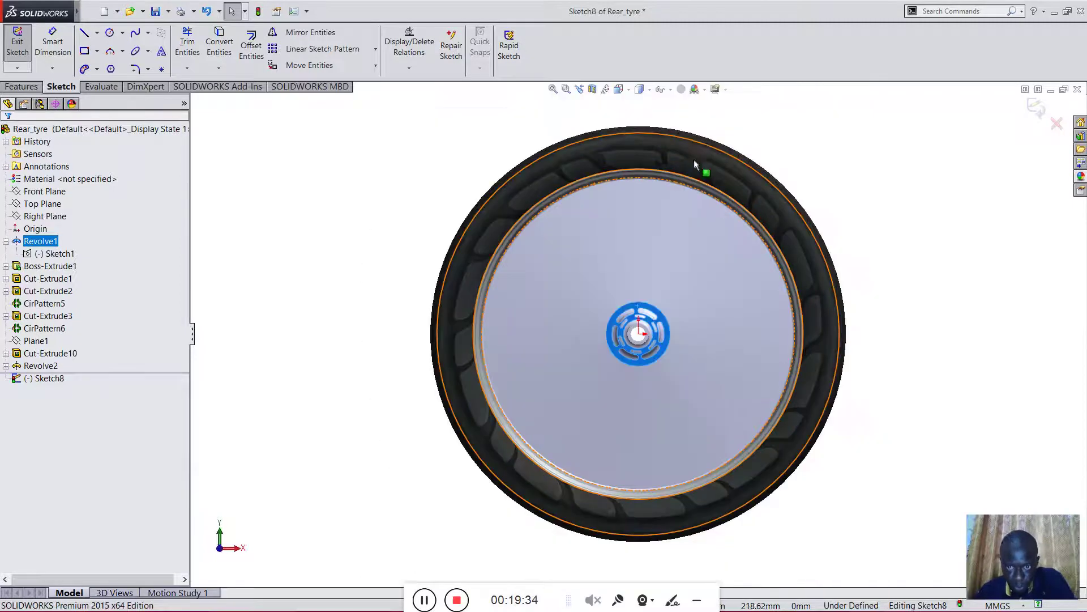
pyautogui.scroll(-2, 654, 321)
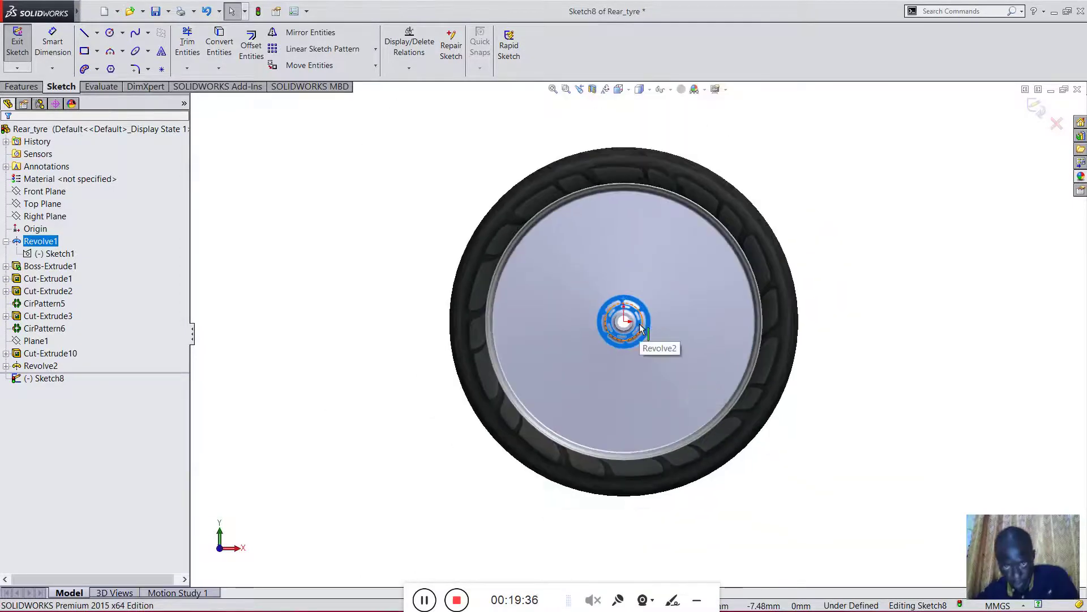
pyautogui.scroll(2, 652, 340)
pyautogui.scroll(-1, 667, 365)
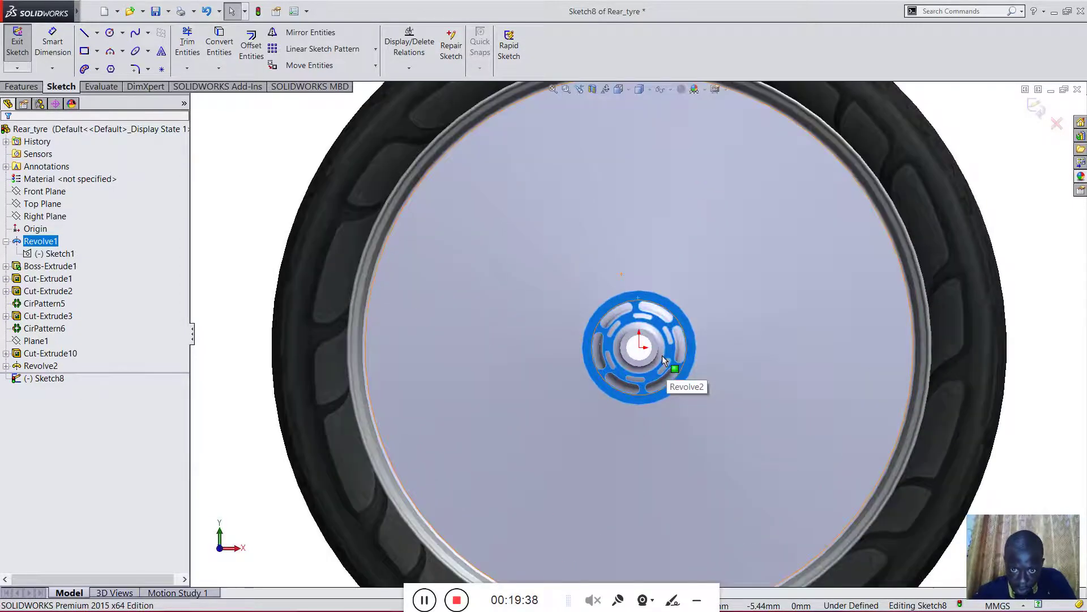
pyautogui.scroll(1, 661, 357)
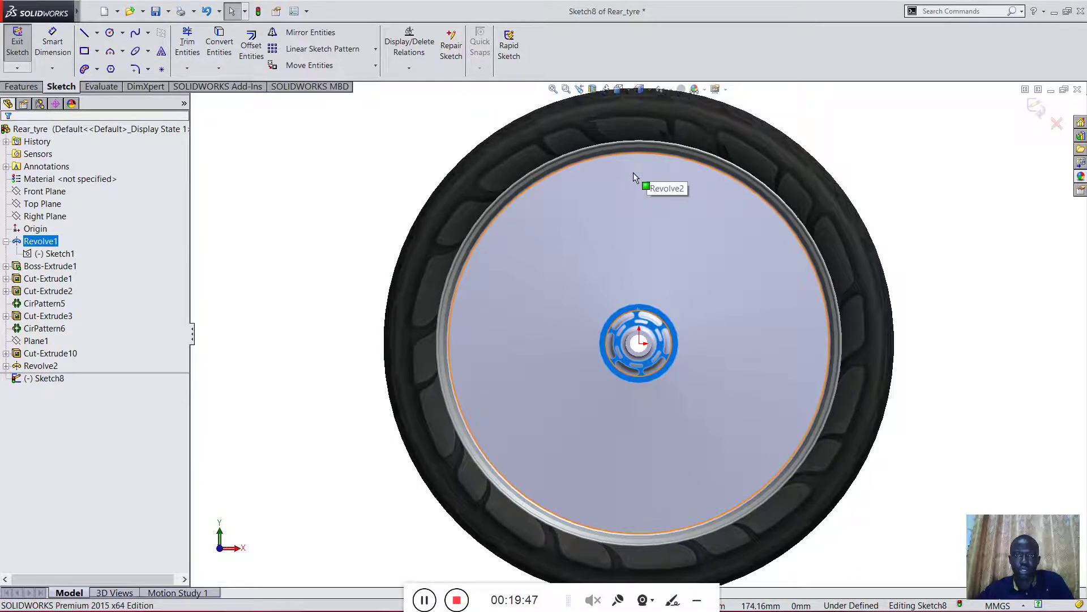
# - Switch the display style to Hidden Lines Visible
pyautogui.click(641, 90)
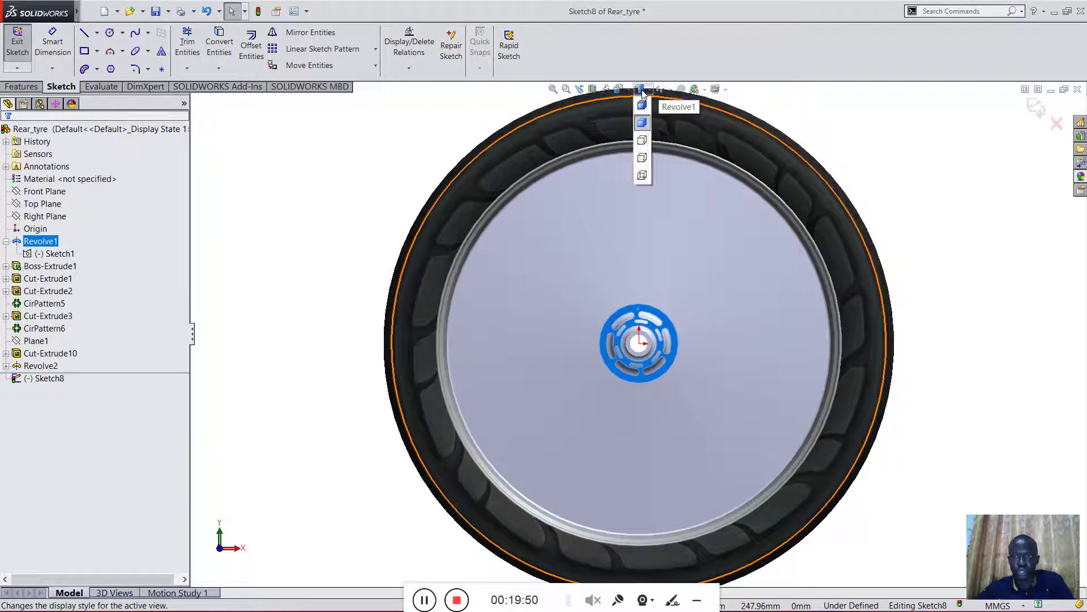
pyautogui.click(642, 157)
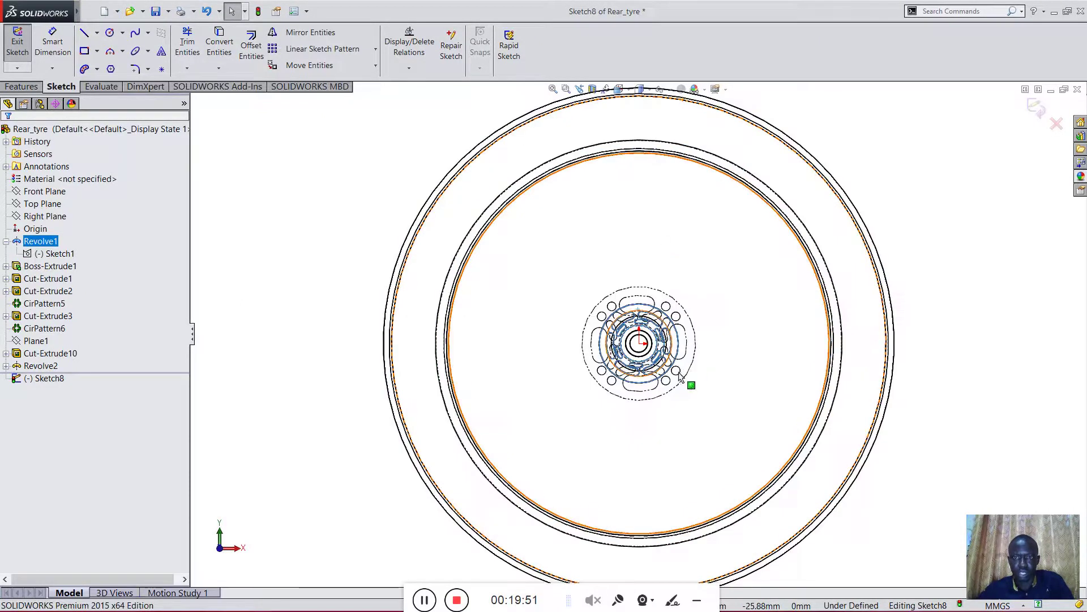
pyautogui.scroll(-3, 644, 238)
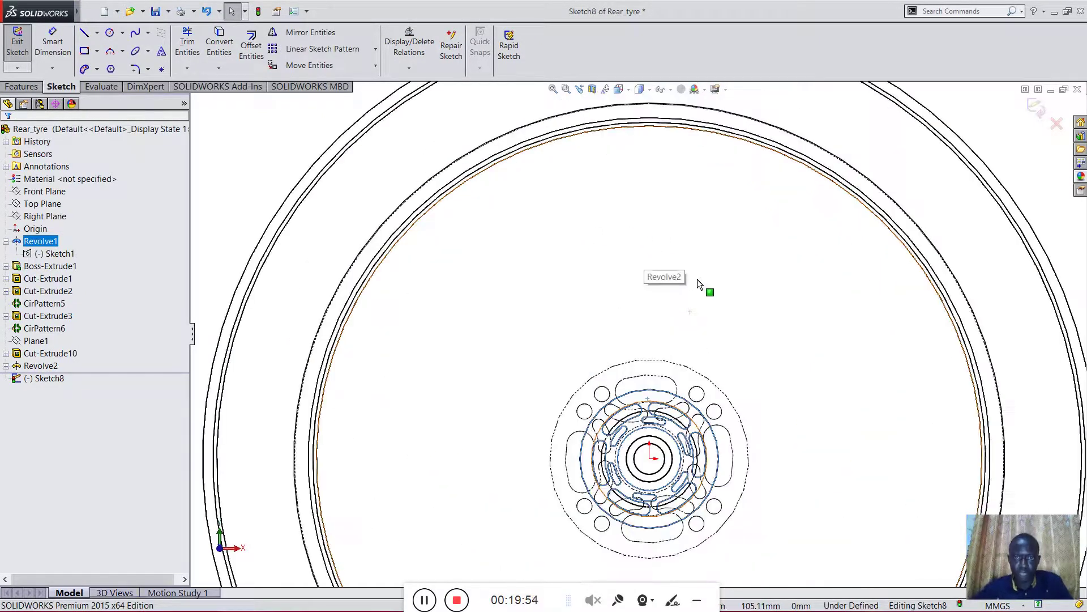
pyautogui.scroll(2, 698, 289)
pyautogui.scroll(1, 674, 306)
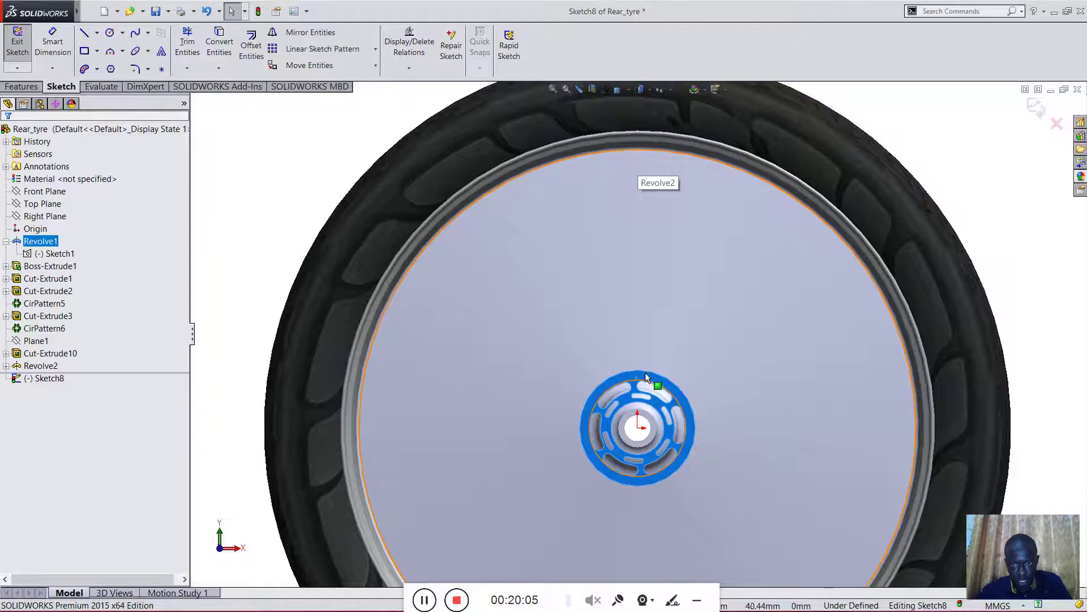
pyautogui.scroll(-3, 655, 450)
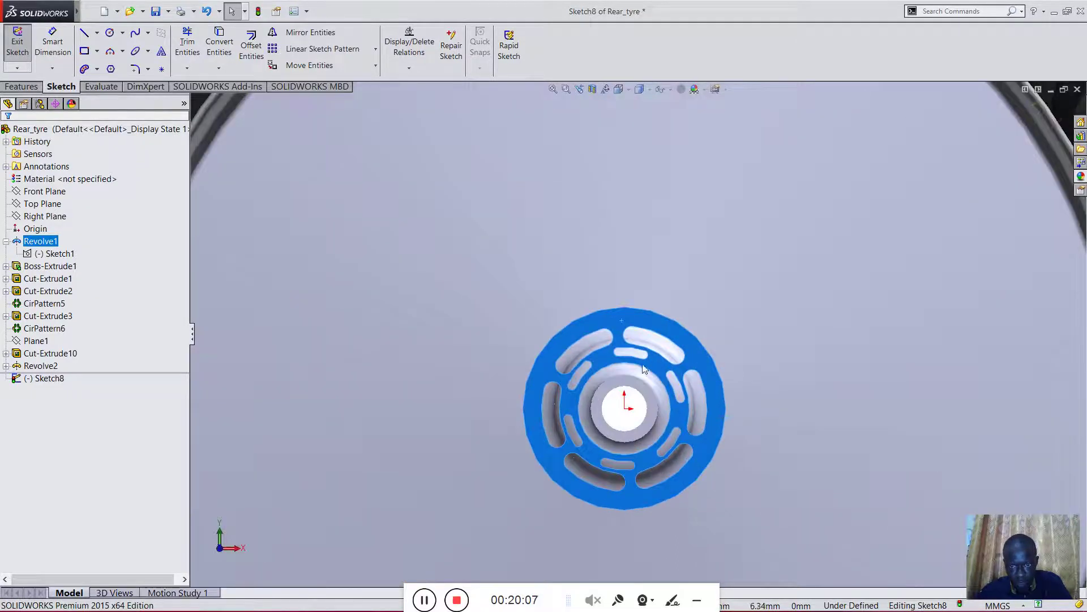
pyautogui.scroll(-2, 622, 369)
pyautogui.scroll(-2, 634, 340)
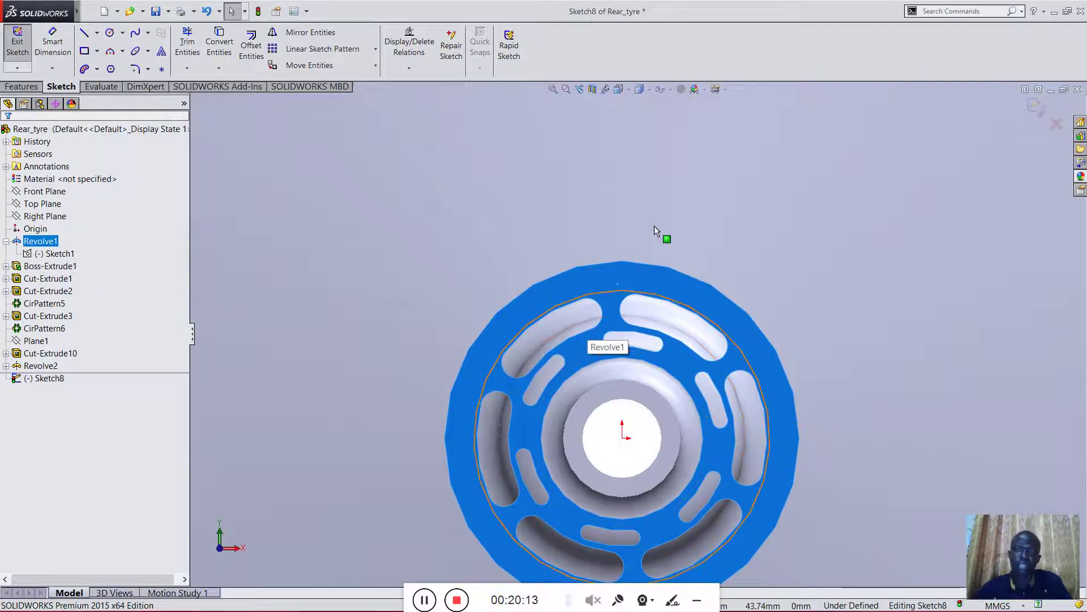
pyautogui.scroll(1, 654, 221)
pyautogui.scroll(2, 654, 210)
pyautogui.scroll(2, 654, 213)
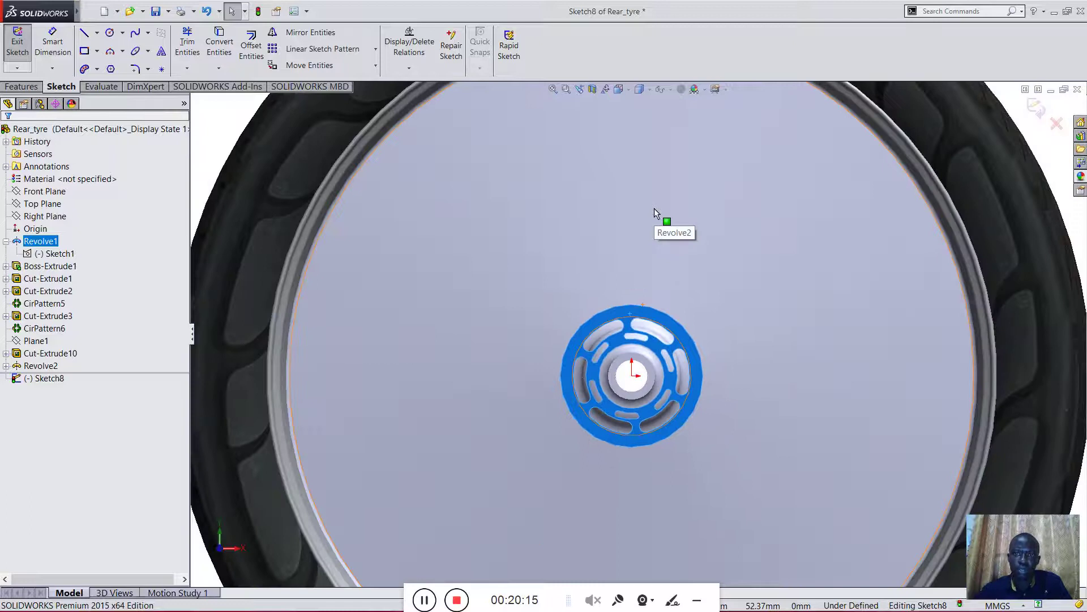
pyautogui.click(639, 91)
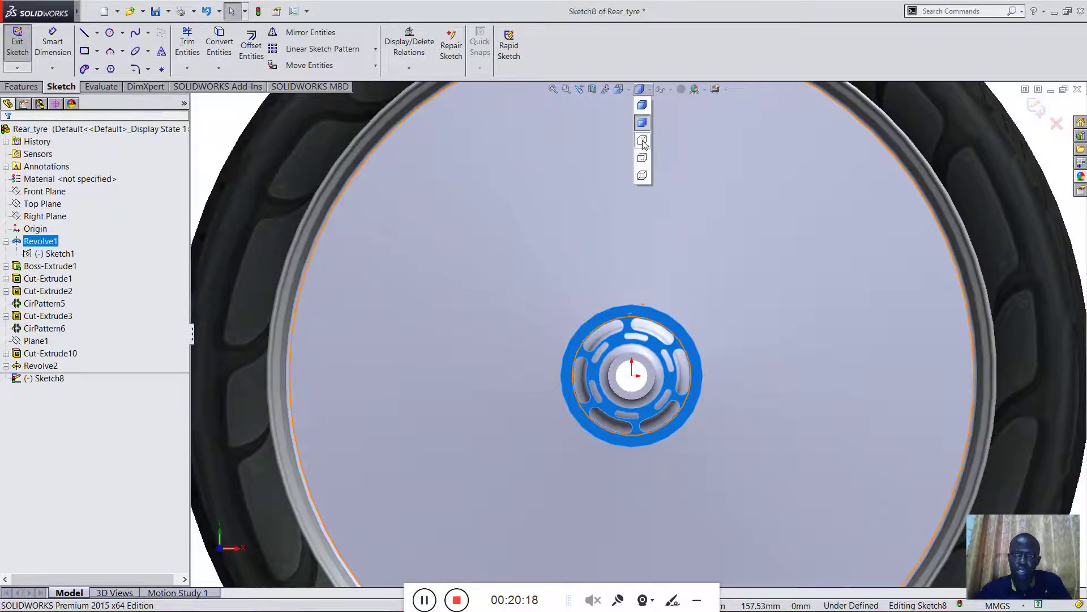
pyautogui.click(643, 158)
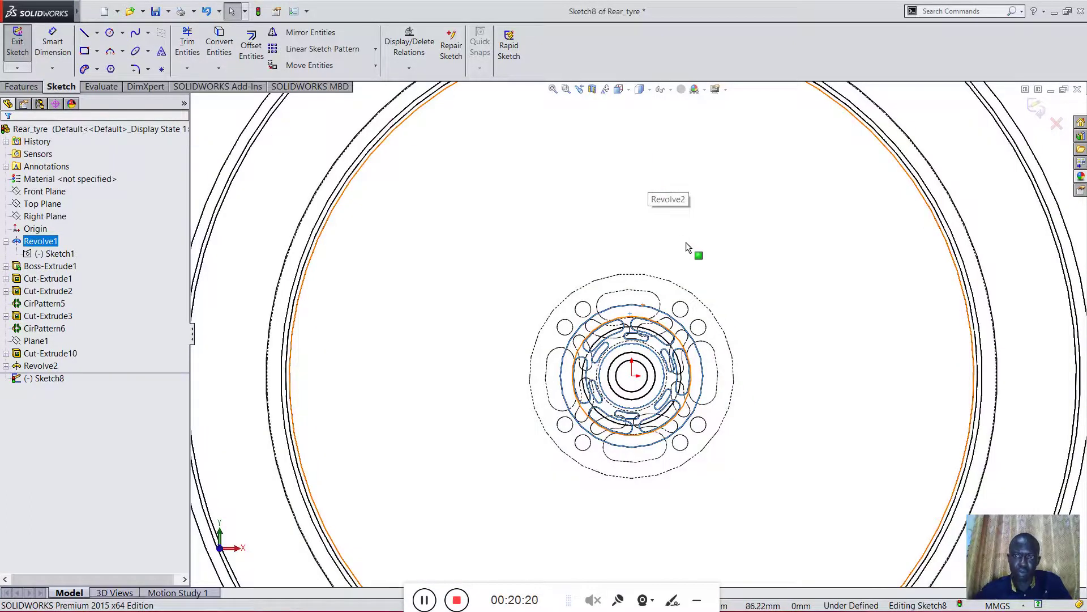
pyautogui.scroll(1, 694, 254)
pyautogui.scroll(-1, 693, 258)
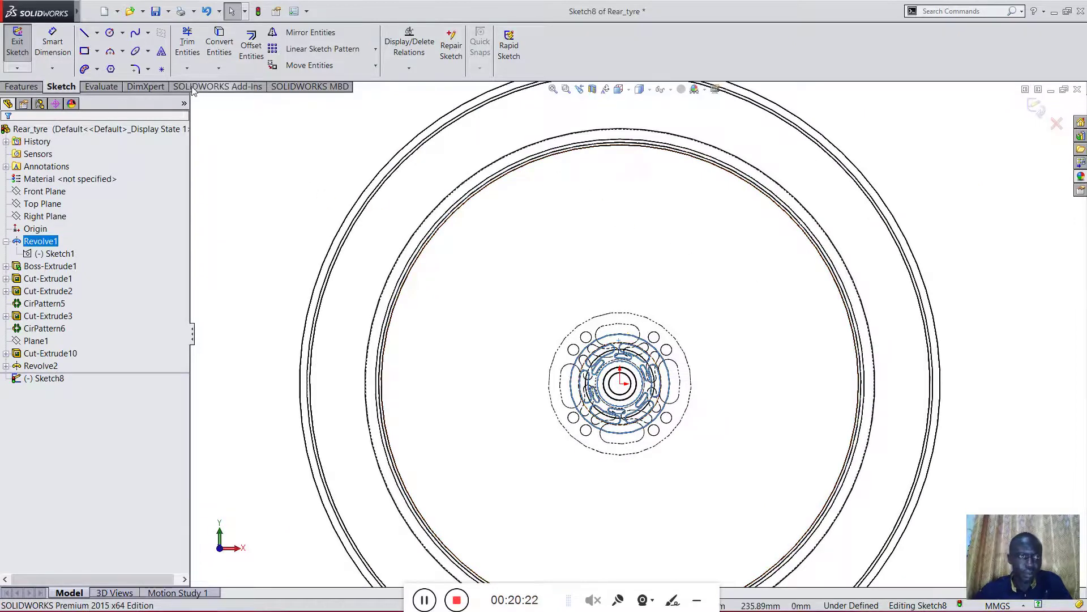
# - Begin a 3 Point Arc with its start point on the rim
pyautogui.click(114, 49)
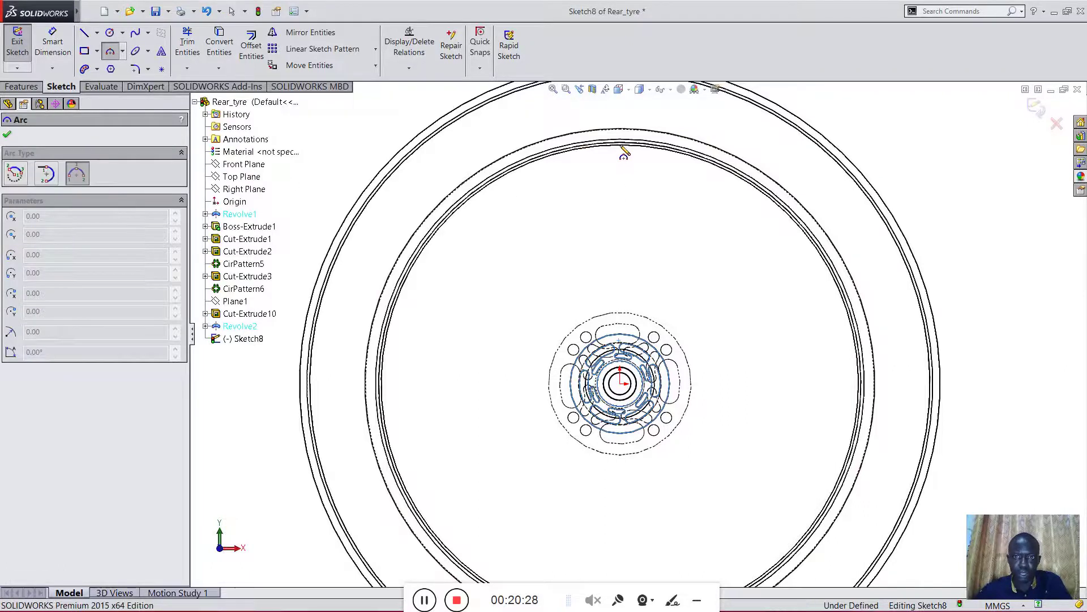
pyautogui.scroll(-2, 625, 173)
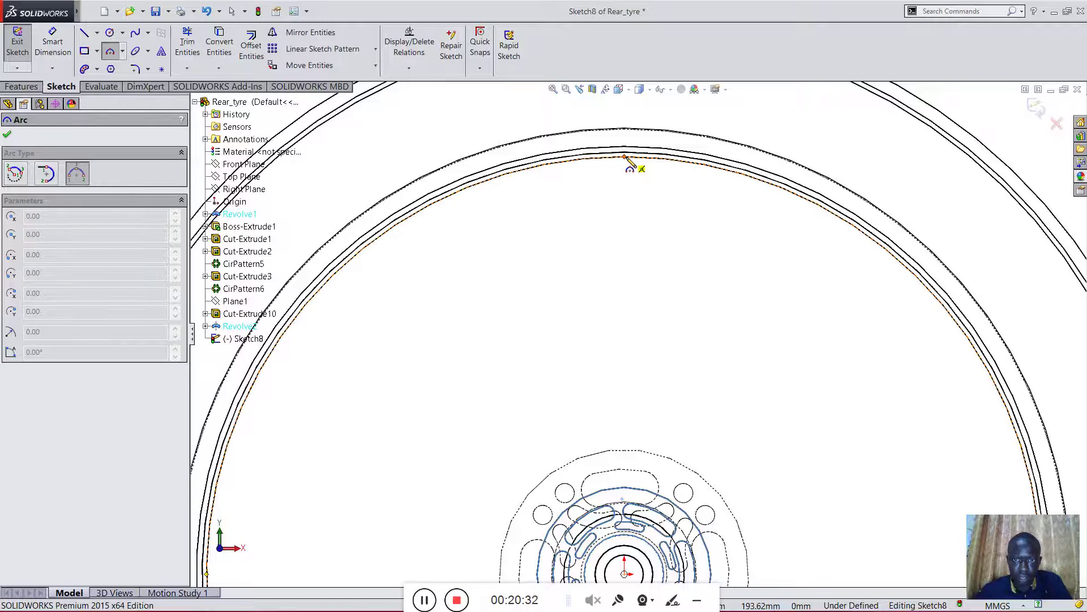
pyautogui.click(625, 157)
pyautogui.scroll(-1, 606, 442)
pyautogui.scroll(-1, 651, 535)
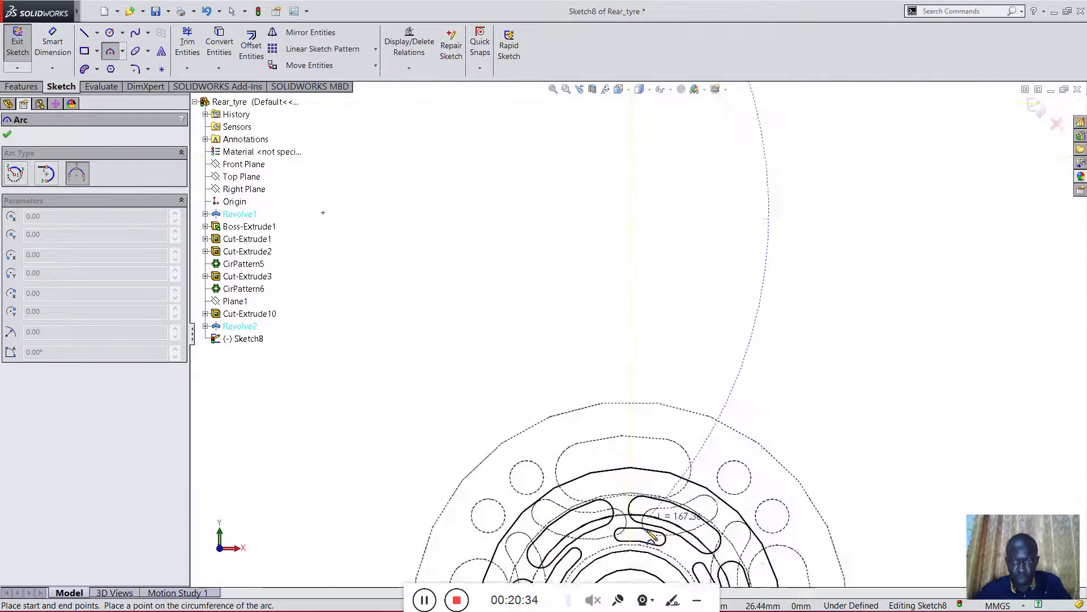
pyautogui.scroll(4, 650, 535)
pyautogui.scroll(-1, 651, 408)
pyautogui.scroll(-1, 654, 402)
pyautogui.scroll(-1, 640, 403)
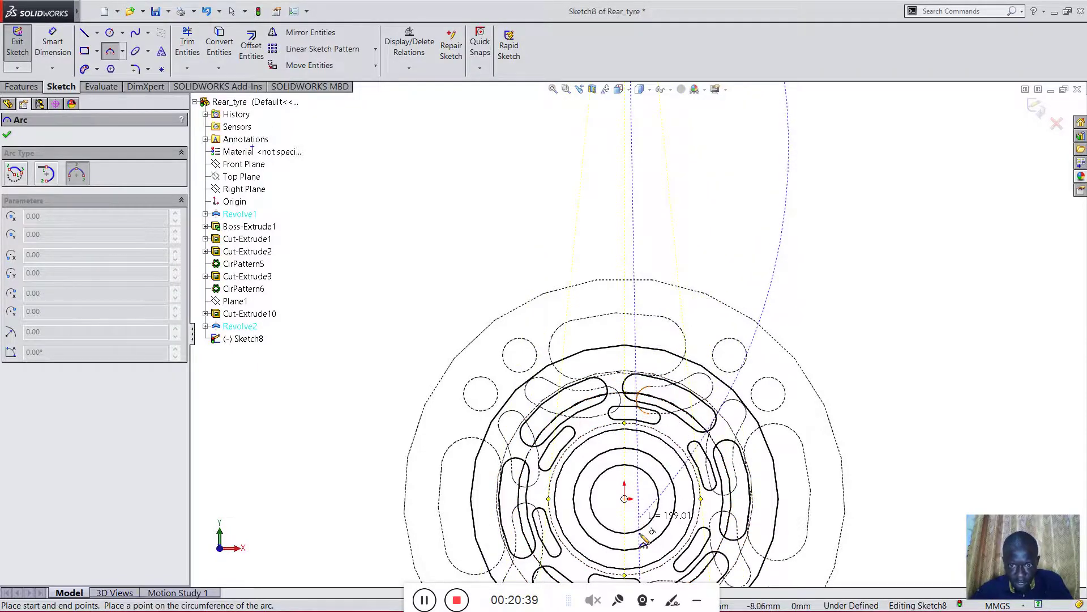
pyautogui.scroll(2, 646, 481)
pyautogui.scroll(-1, 648, 407)
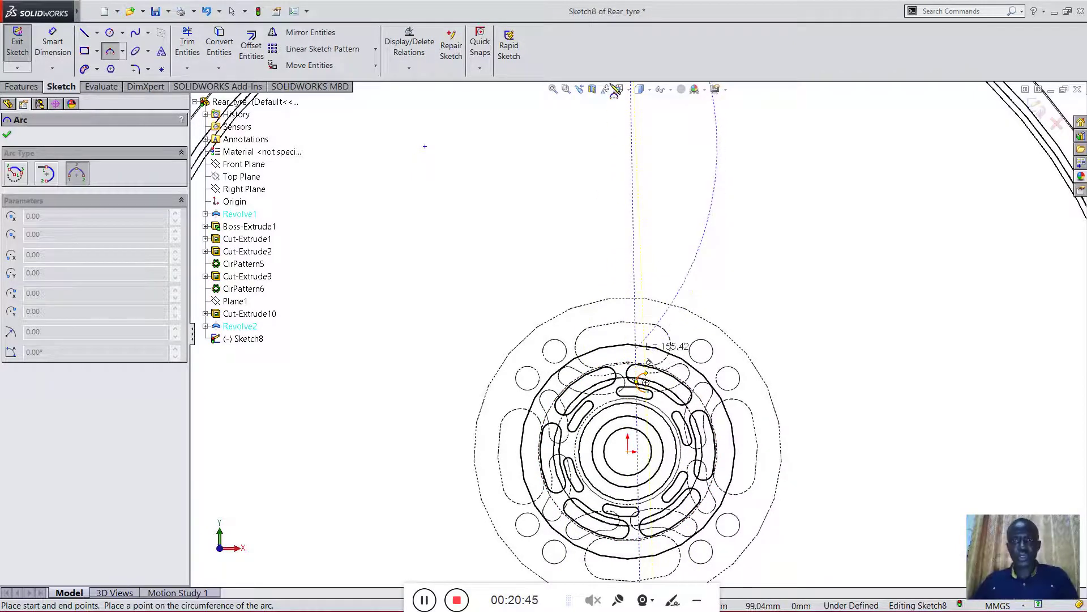
# - Switch the display style to Shaded and cancel the unfinished arc
pyautogui.click(639, 91)
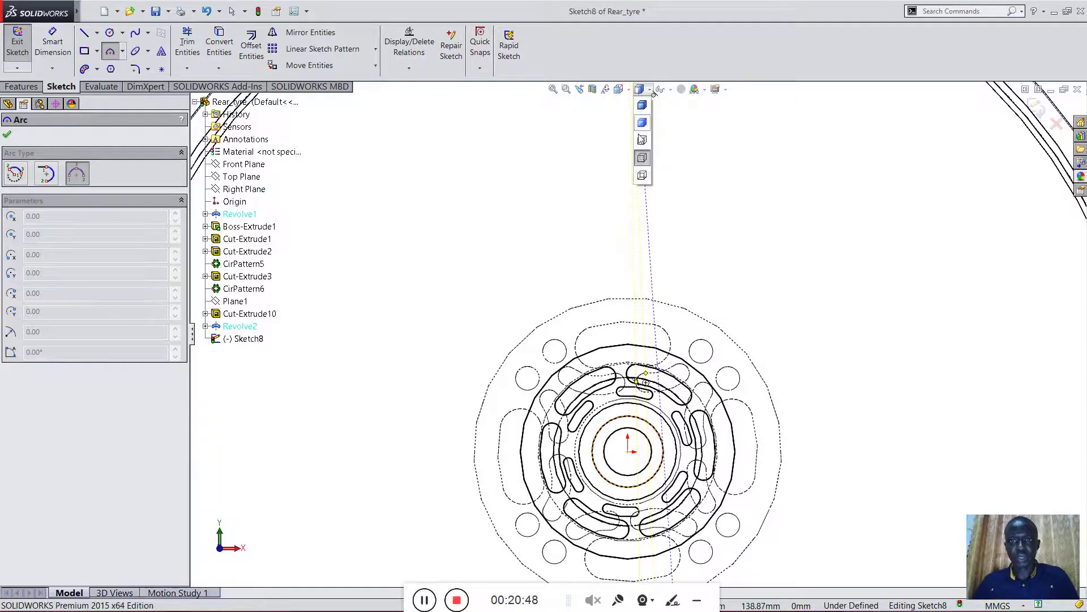
pyautogui.click(640, 122)
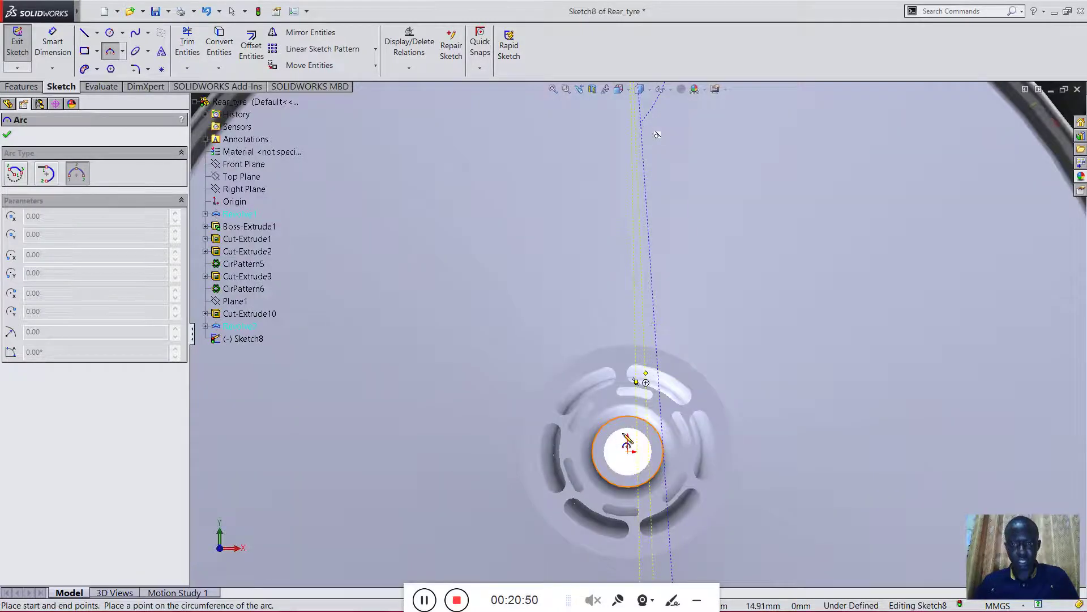
pyautogui.scroll(3, 679, 270)
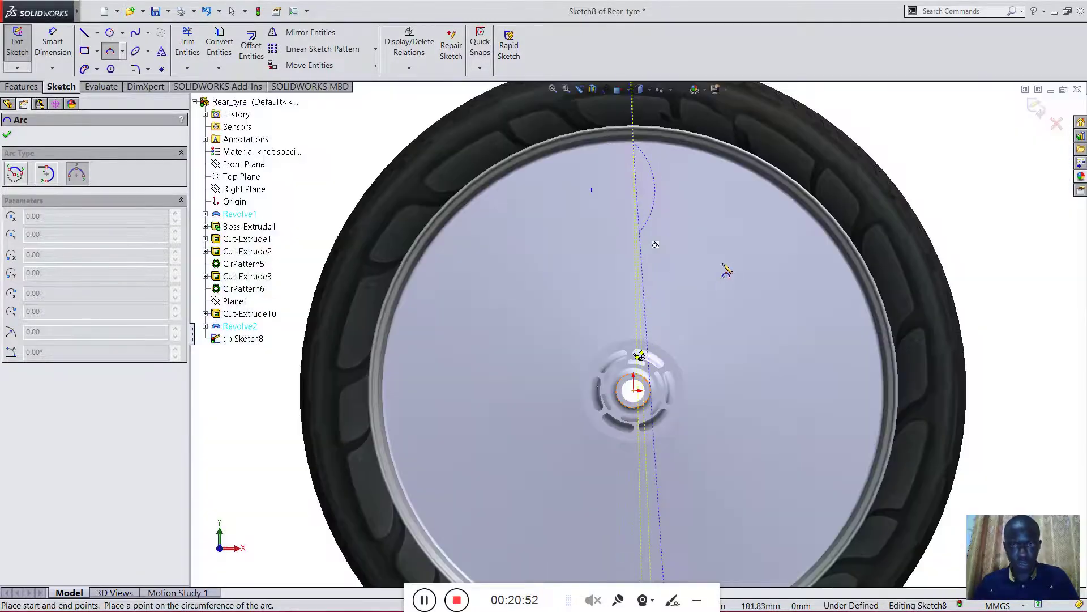
pyautogui.scroll(1, 677, 260)
pyautogui.scroll(-2, 669, 237)
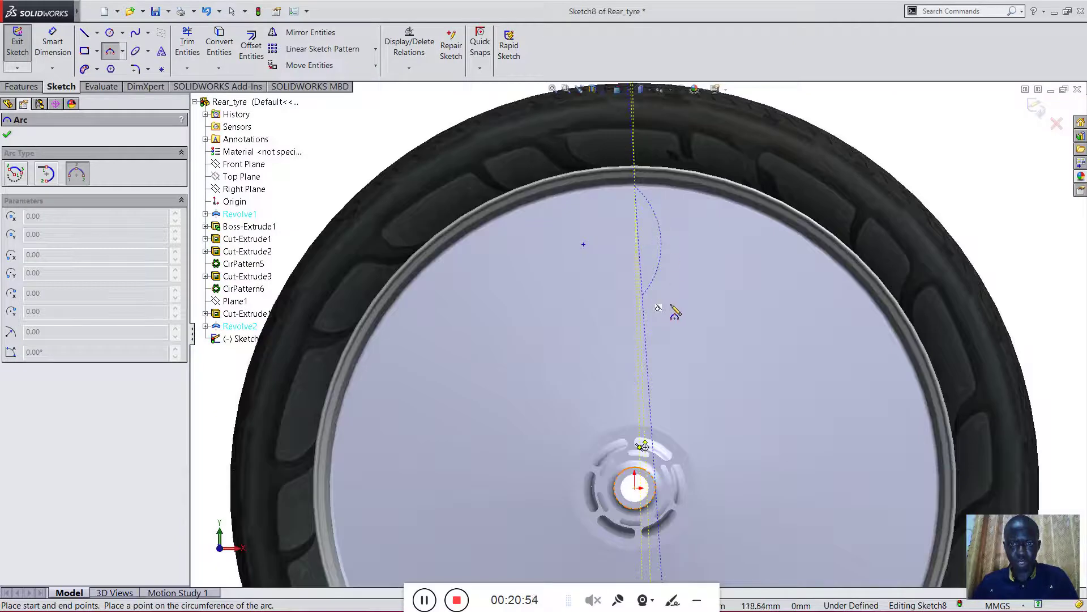
pyautogui.press('Escape')
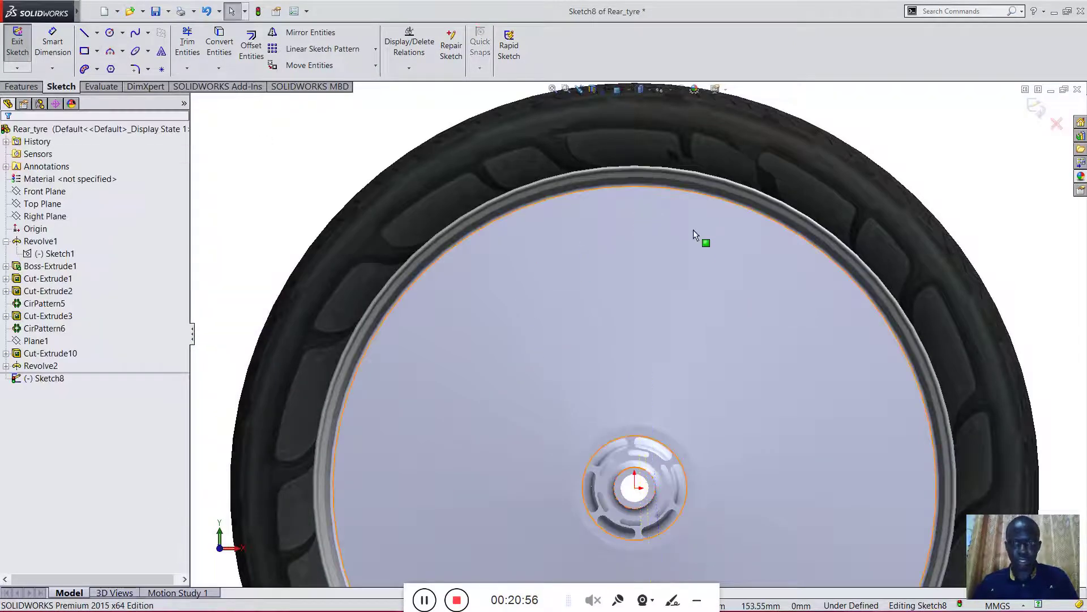
# - Draw a 3 Point Arc from the top of the rim to a hub point
pyautogui.scroll(1, 665, 407)
pyautogui.scroll(1, 665, 402)
pyautogui.scroll(-3, 623, 357)
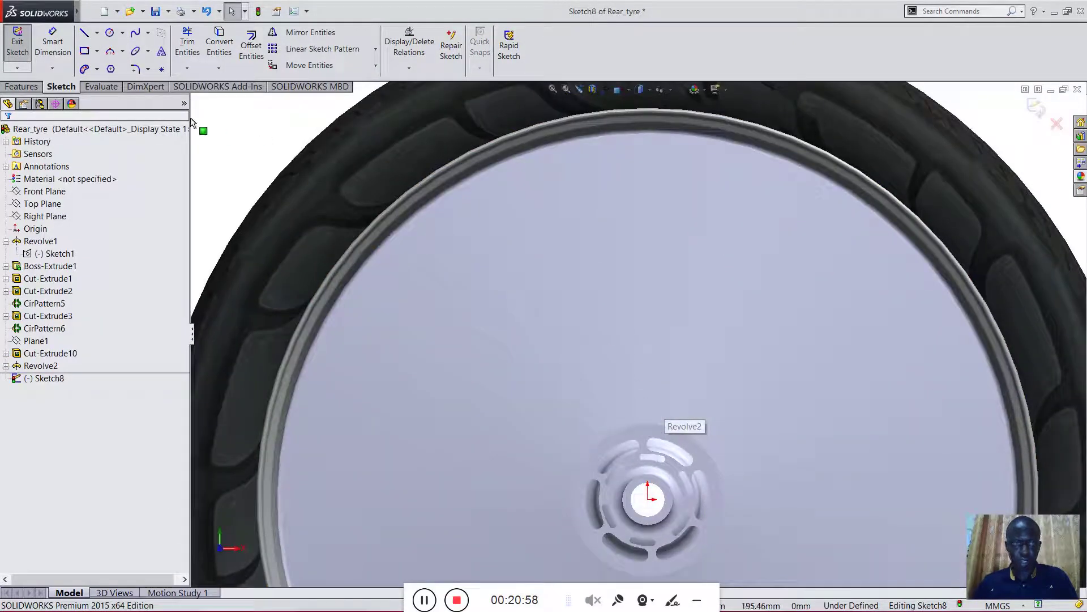
pyautogui.click(114, 52)
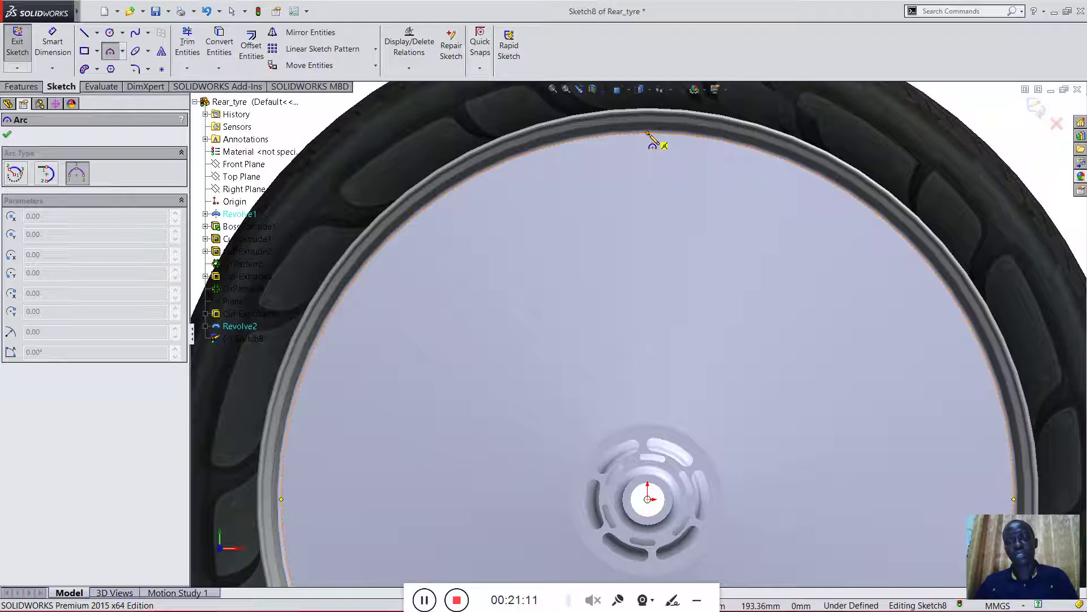
pyautogui.click(648, 133)
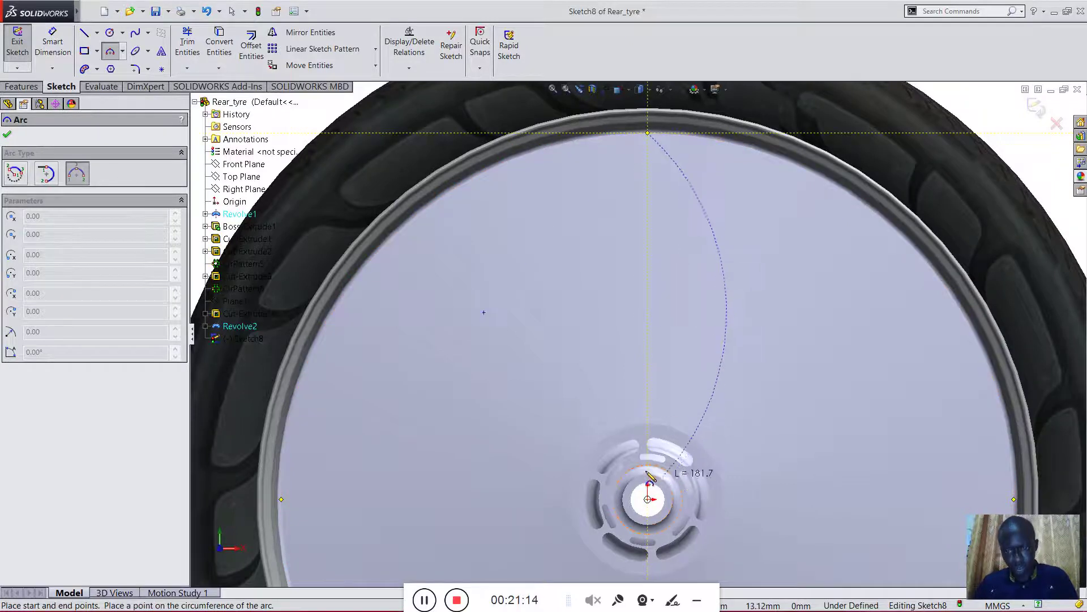
pyautogui.scroll(-2, 650, 476)
pyautogui.scroll(-1, 648, 466)
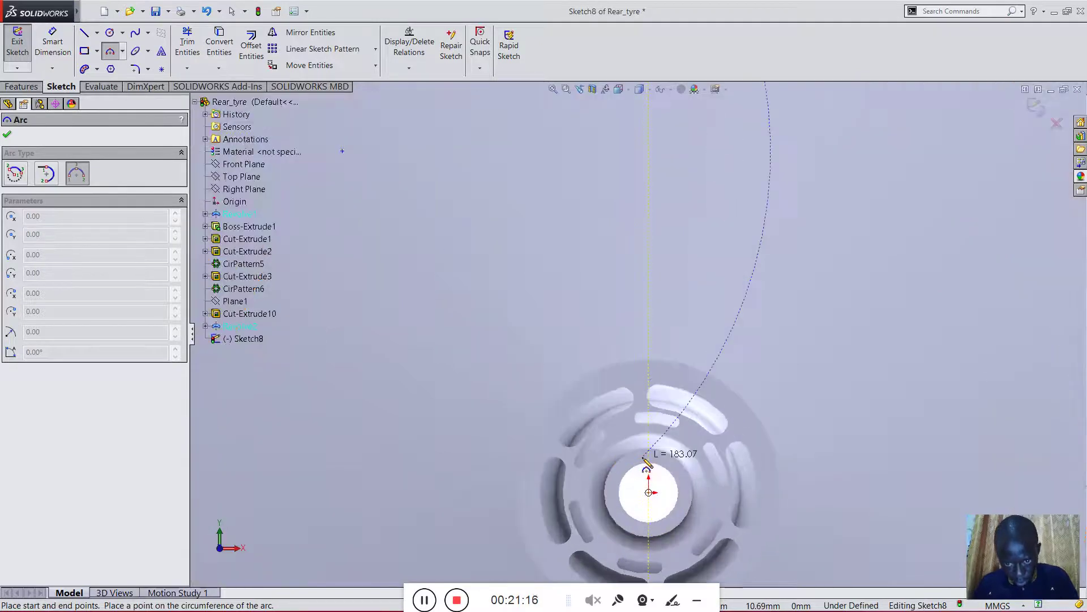
pyautogui.scroll(-1, 647, 466)
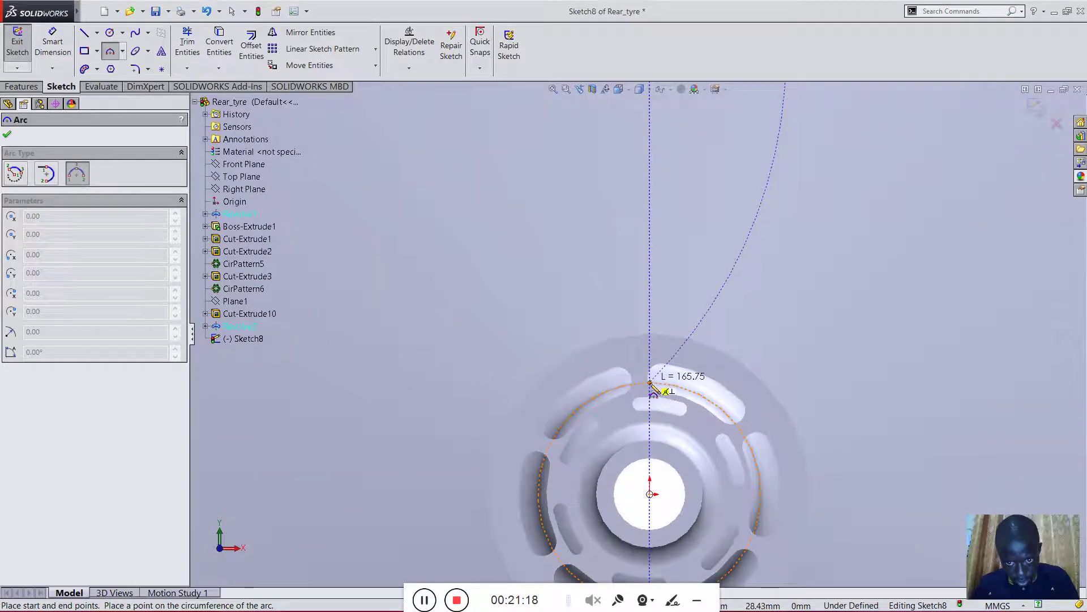
pyautogui.click(650, 384)
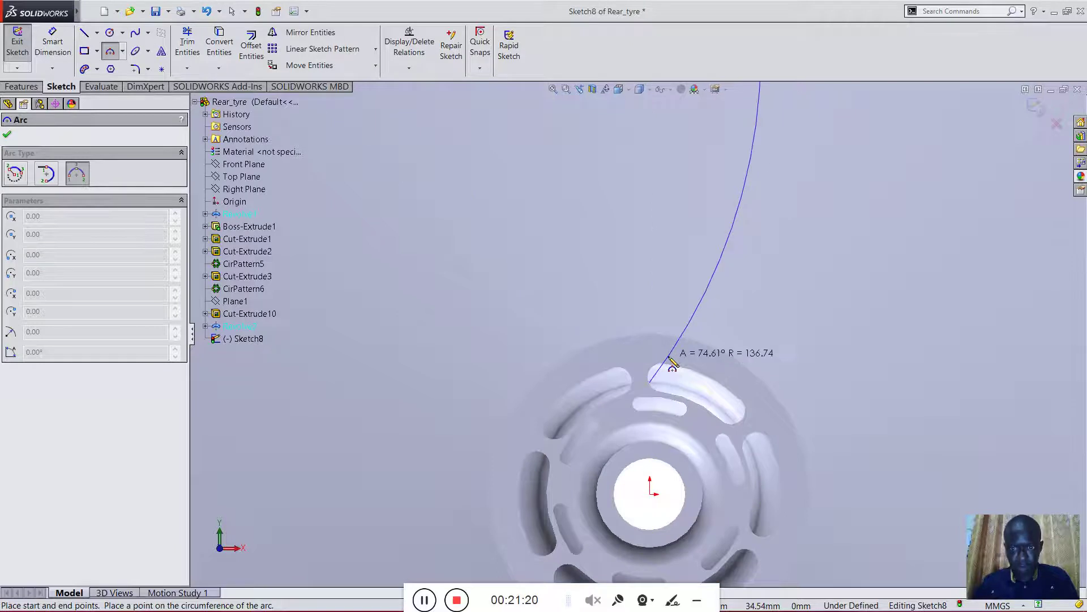
# - Set the arc's curvature with a third point and give it radius 180
pyautogui.scroll(2, 660, 356)
pyautogui.scroll(3, 652, 346)
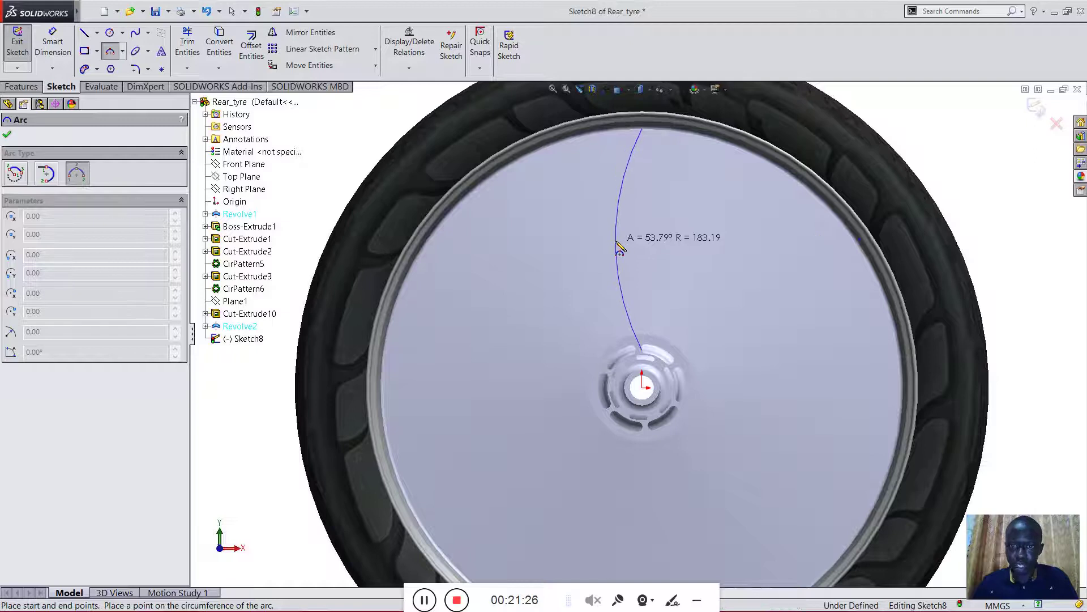
pyautogui.click(616, 240)
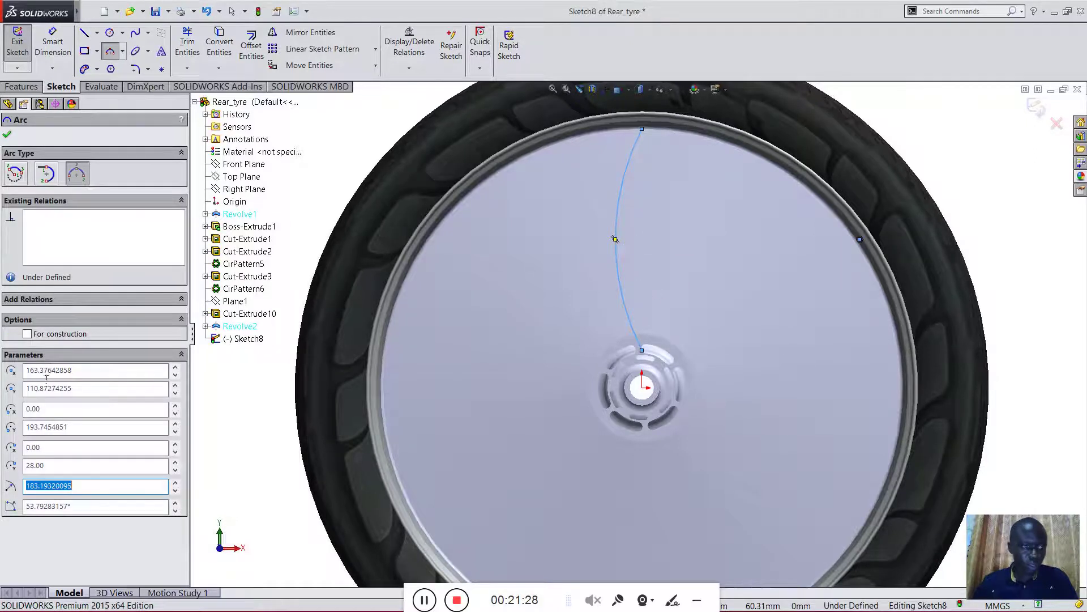
pyautogui.write('180')
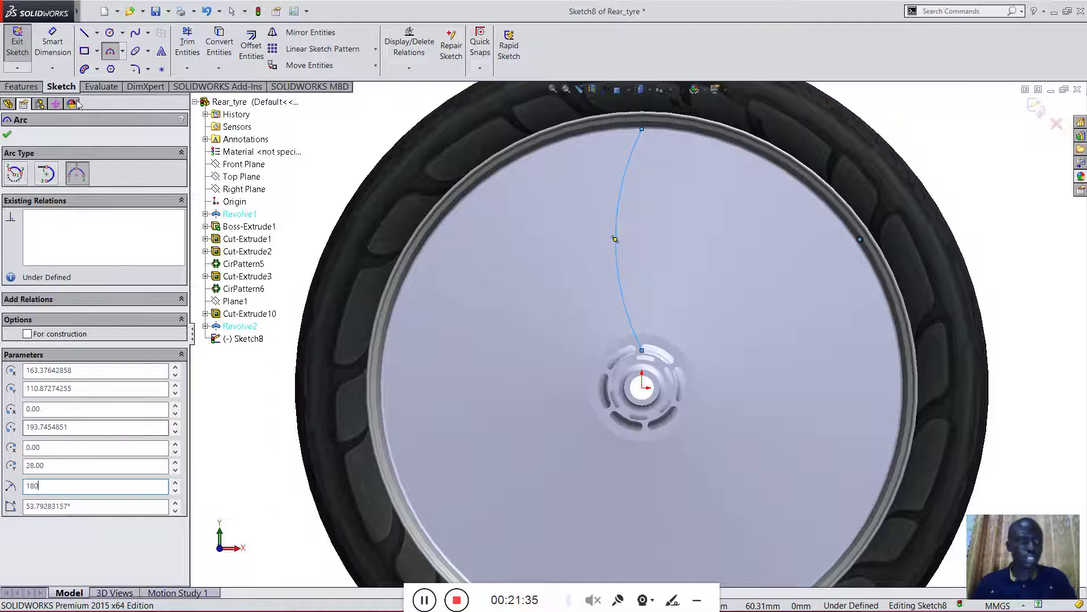
pyautogui.press('Return')
pyautogui.click(9, 135)
# - Start a second 3 Point Arc at the first arc's top endpoint on the rim
pyautogui.scroll(2, 705, 289)
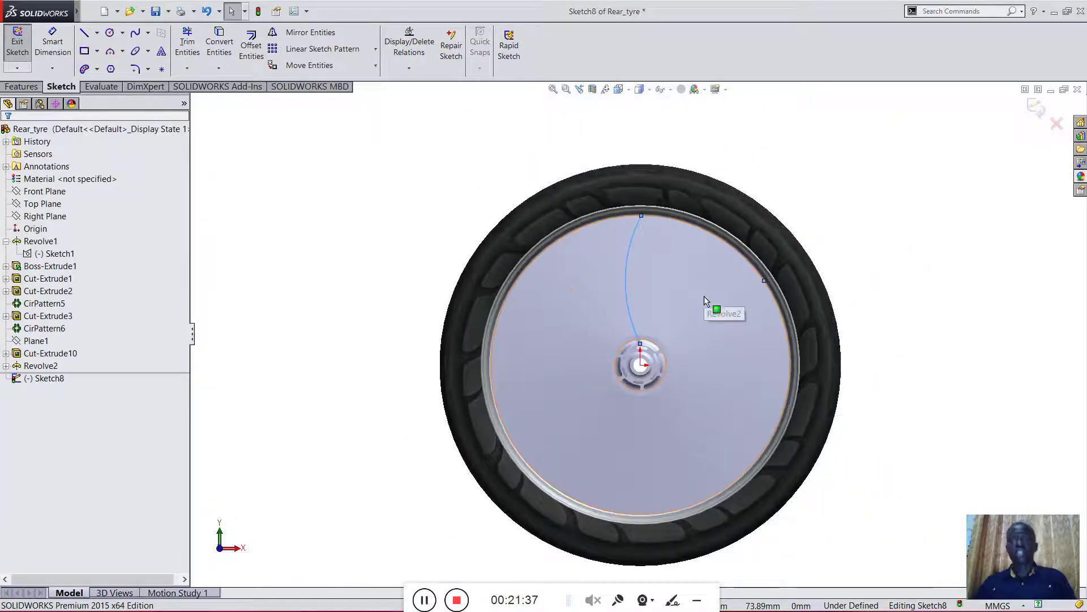
pyautogui.scroll(-2, 682, 327)
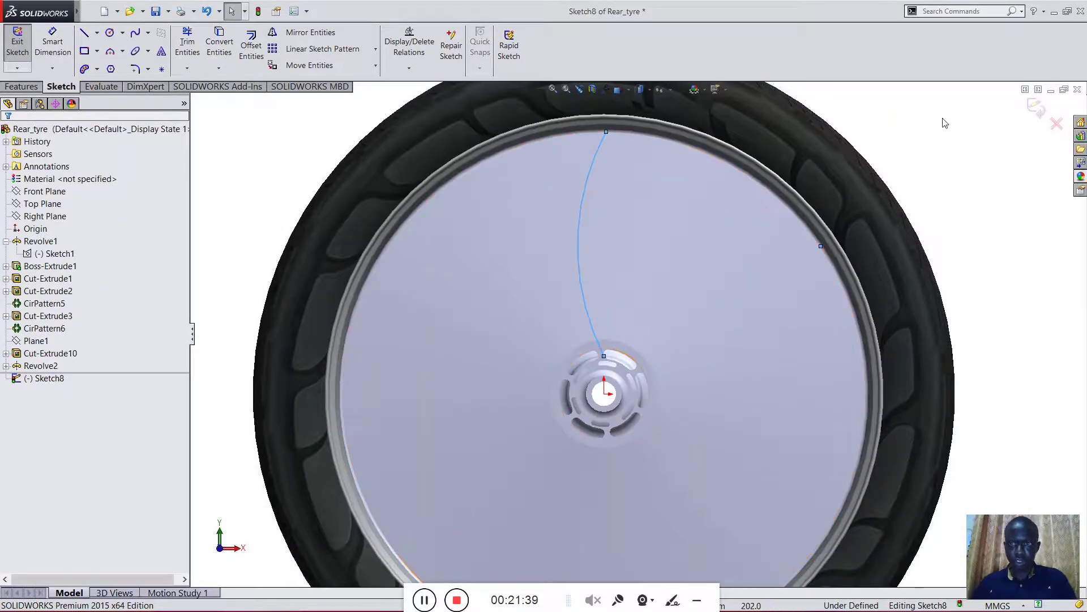
pyautogui.press('Escape')
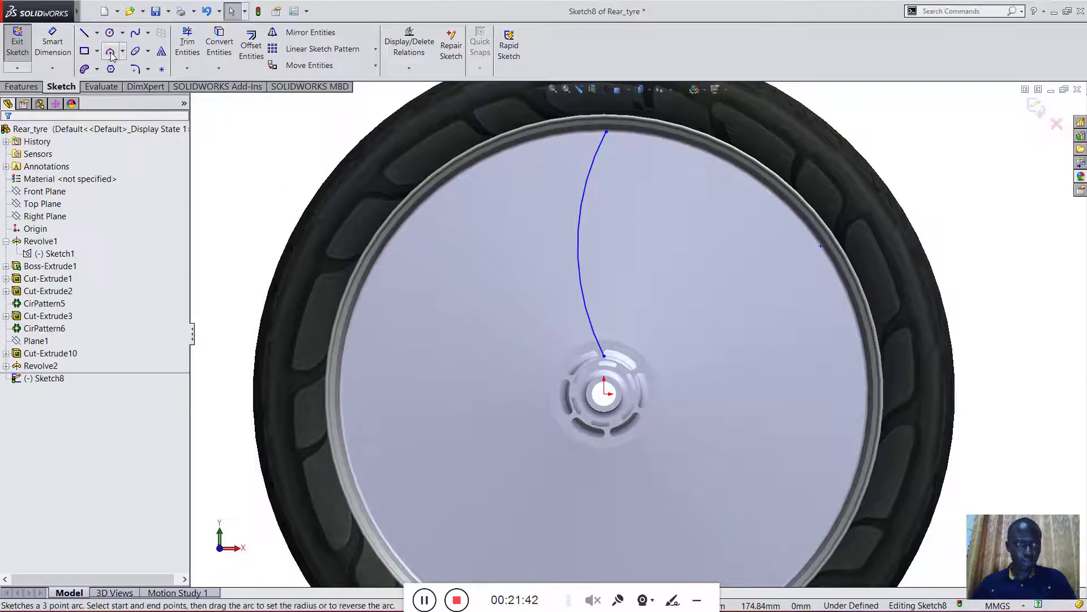
pyautogui.click(110, 51)
pyautogui.scroll(-2, 566, 419)
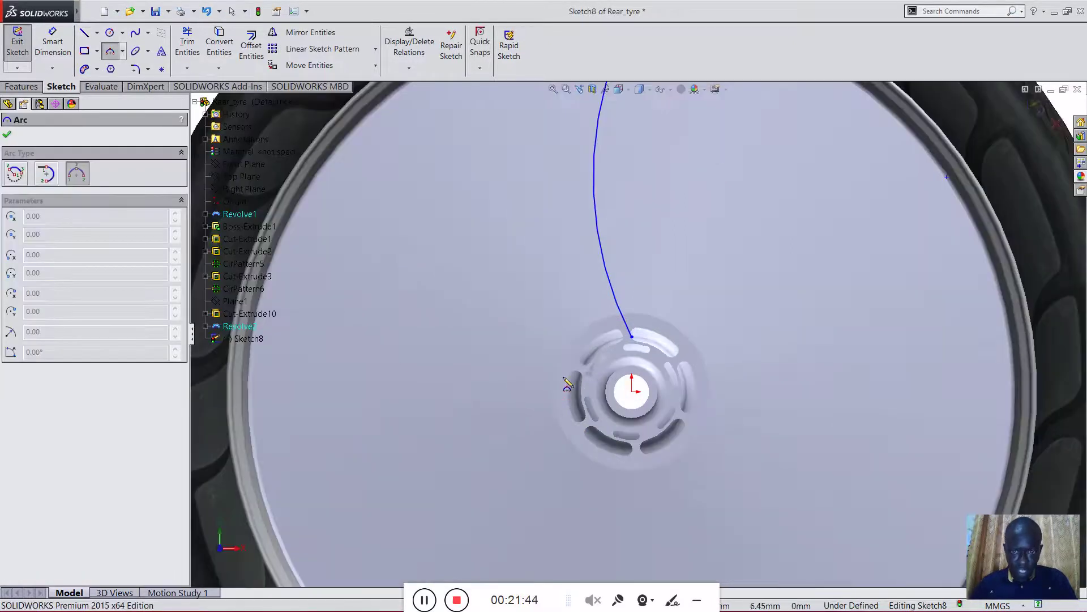
pyautogui.scroll(2, 629, 351)
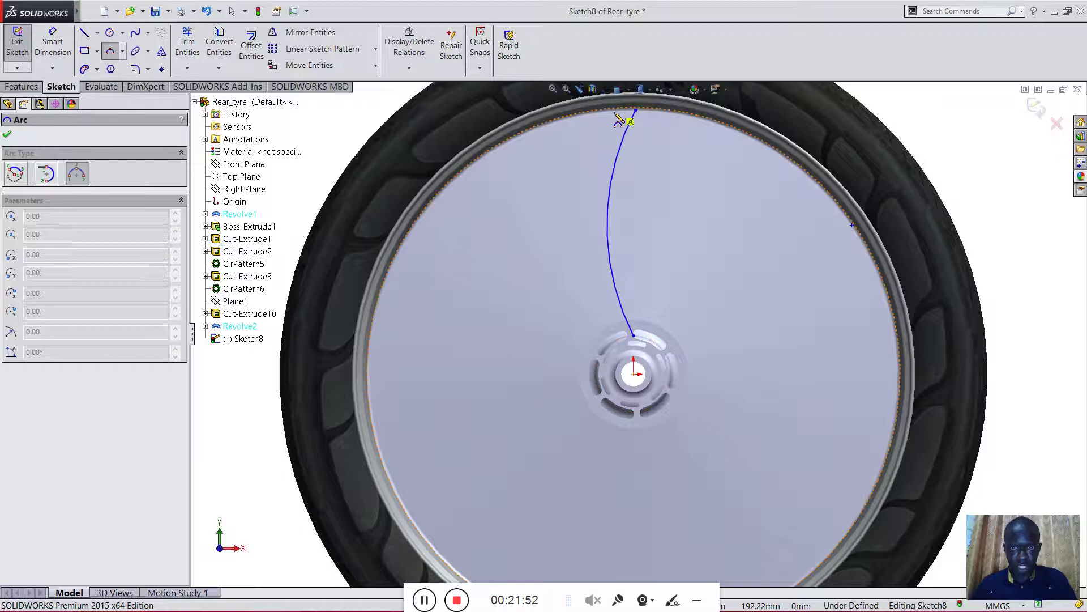
pyautogui.scroll(-1, 620, 120)
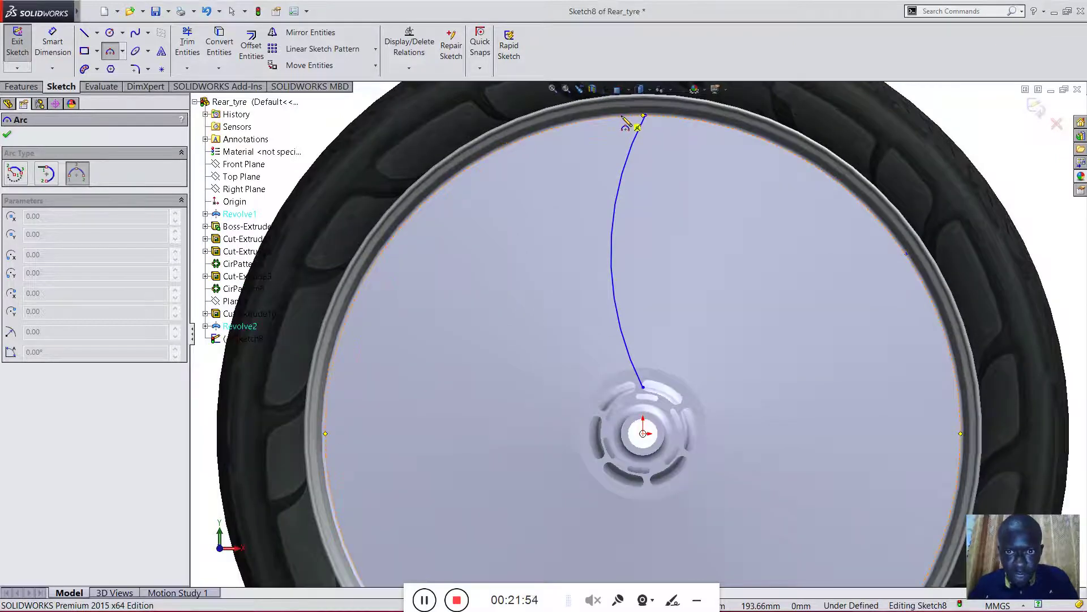
pyautogui.click(618, 120)
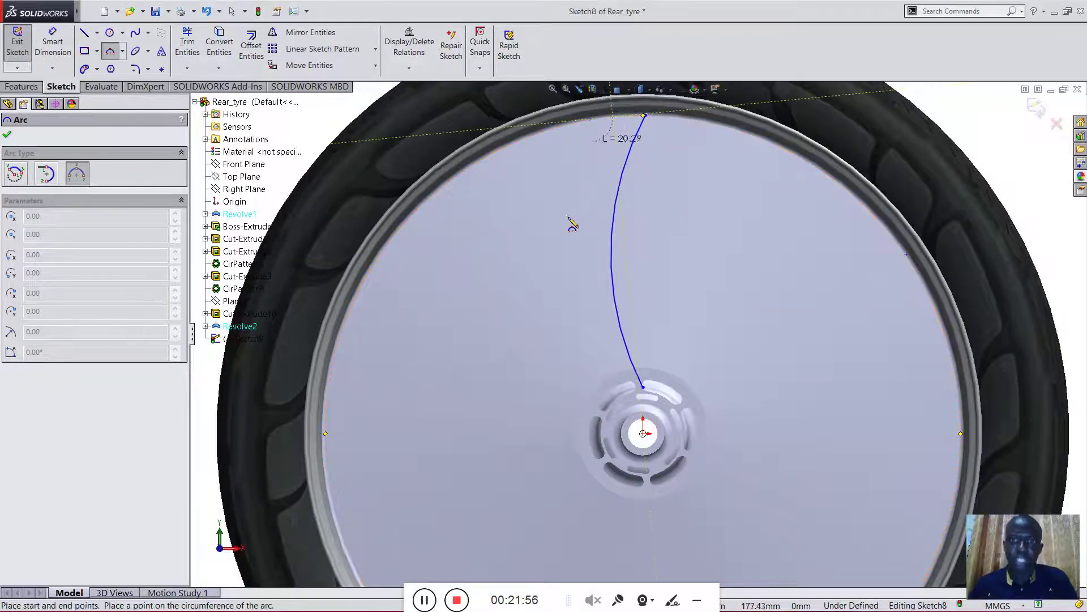
# - End the second arc on the hub, to the left of the first arc
pyautogui.scroll(2, 589, 354)
pyautogui.scroll(-1, 620, 399)
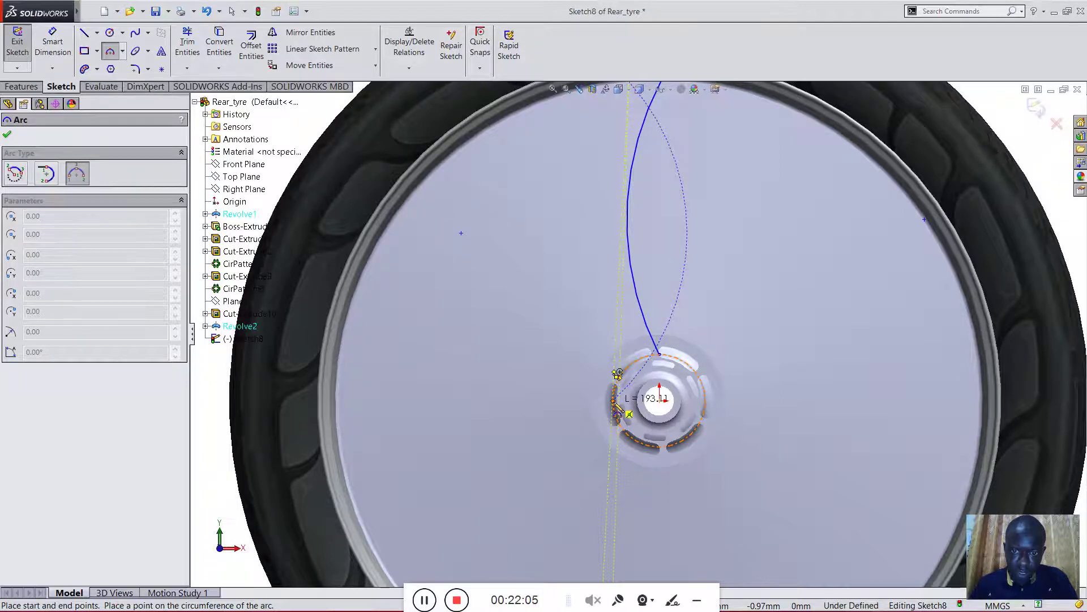
pyautogui.scroll(-1, 618, 409)
pyautogui.scroll(-2, 617, 411)
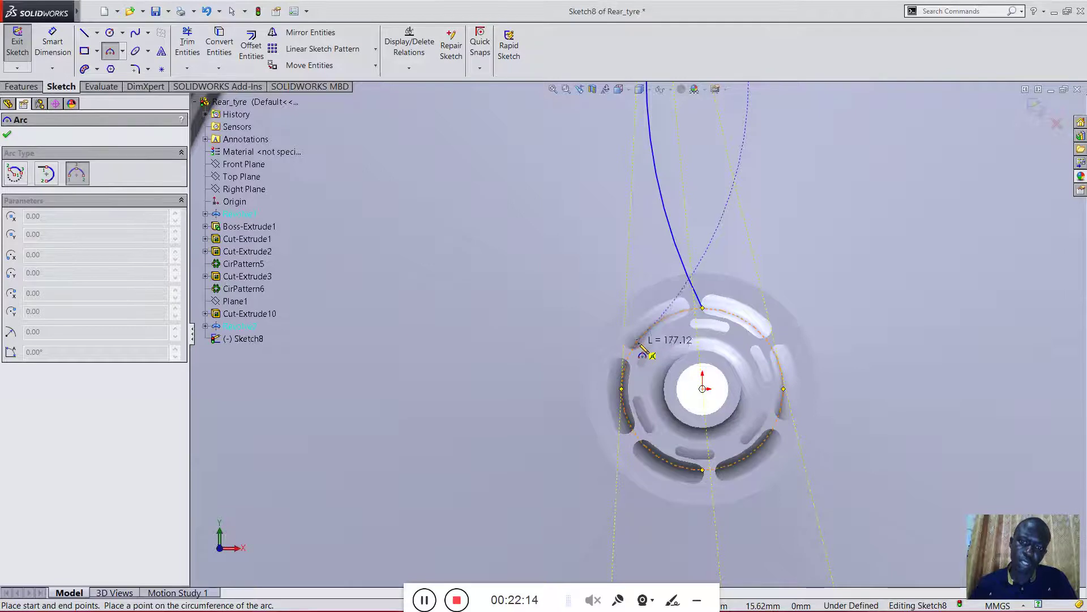
pyautogui.click(637, 340)
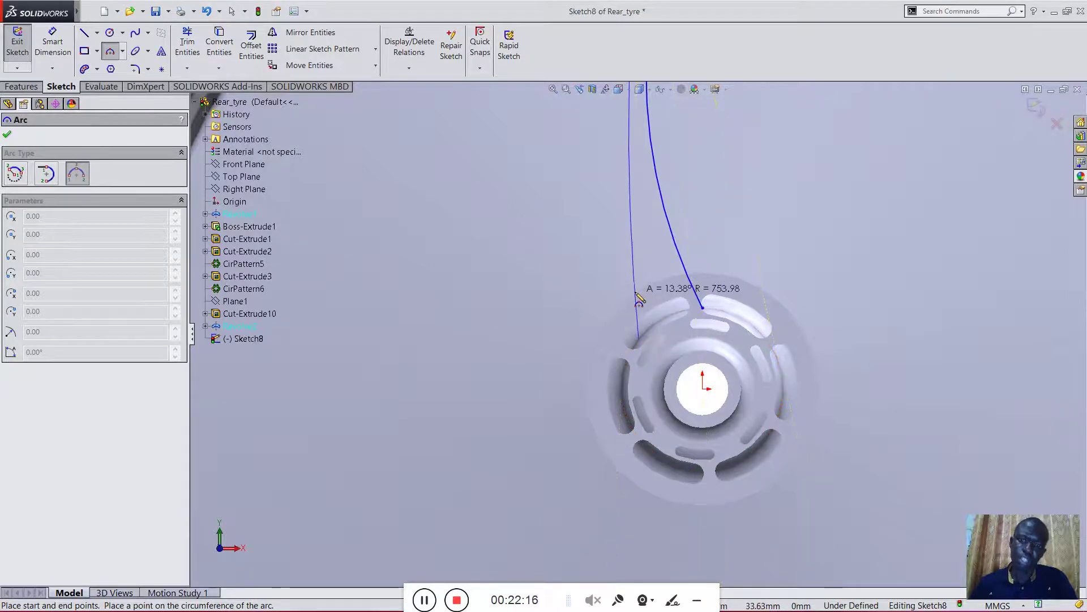
pyautogui.scroll(3, 640, 295)
pyautogui.scroll(2, 632, 292)
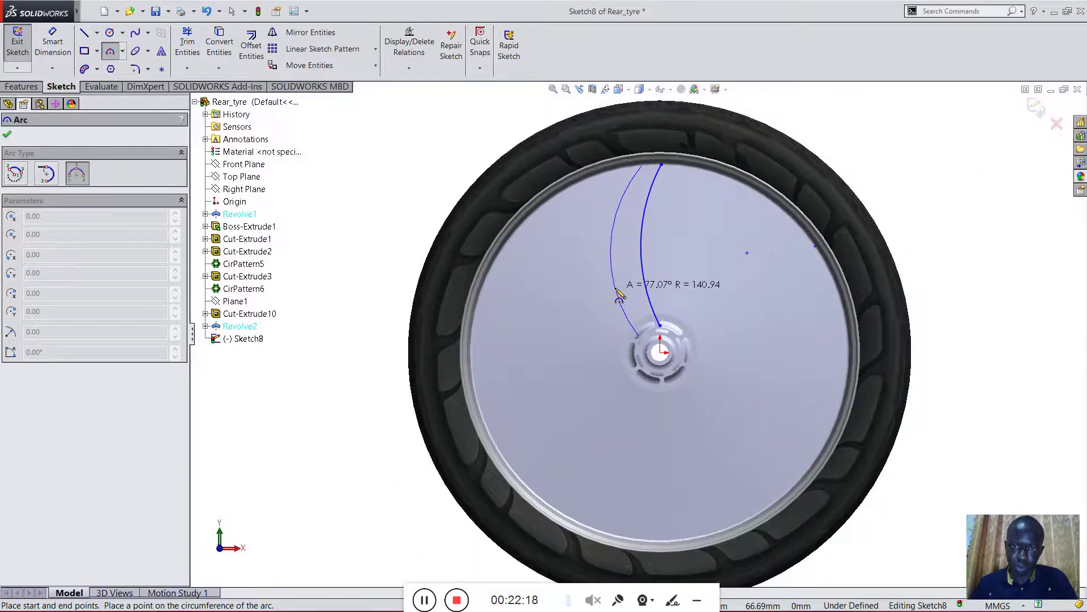
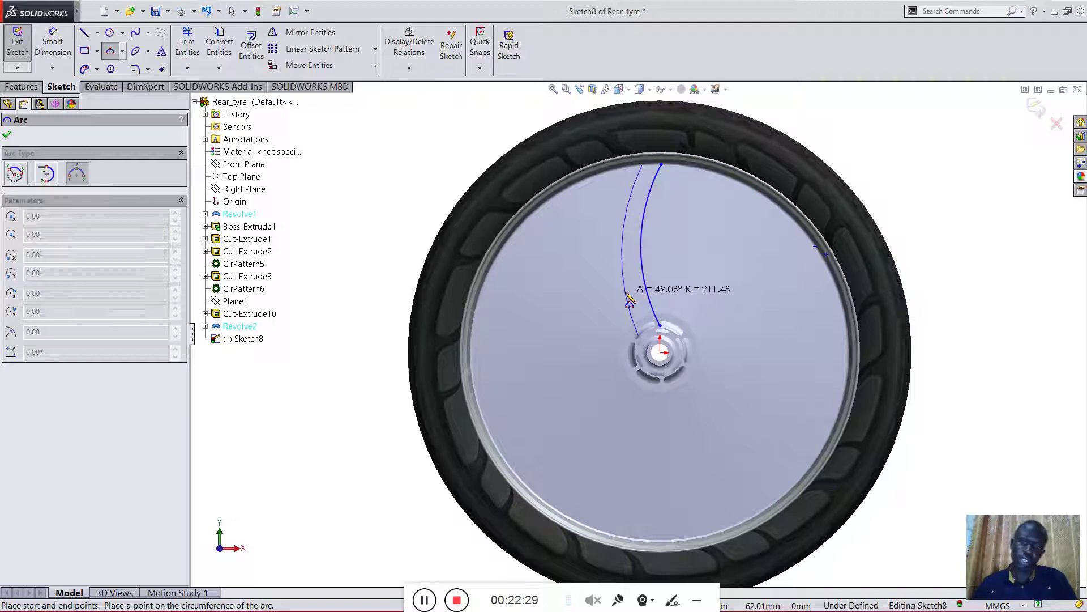
# - Place the second spoke arc from hub to rim beside the first, then select it for editing
pyautogui.click(629, 301)
pyautogui.scroll(-2, 646, 254)
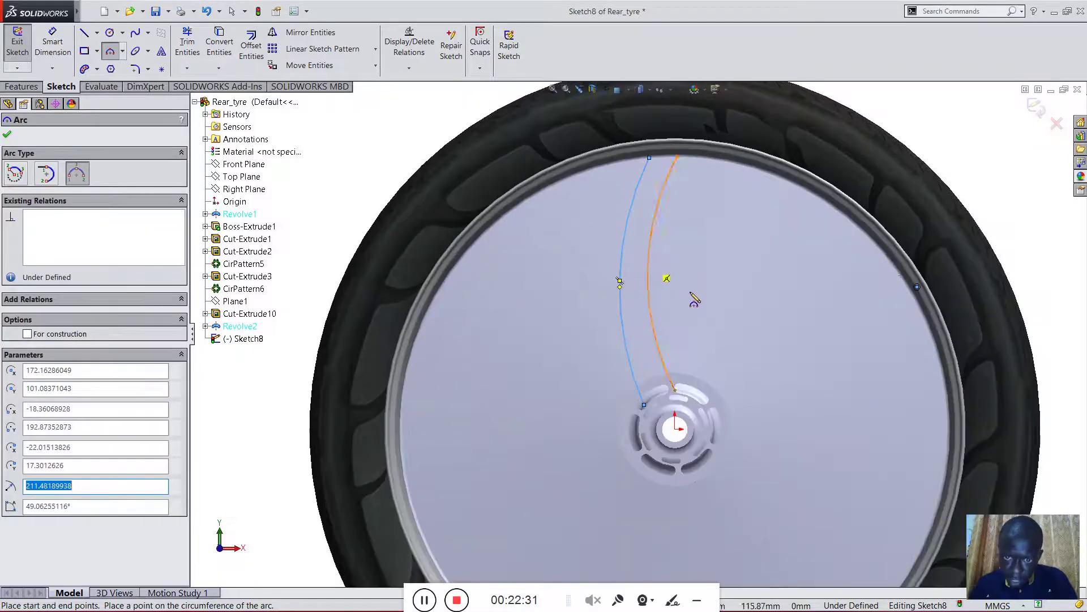
pyautogui.scroll(-2, 682, 257)
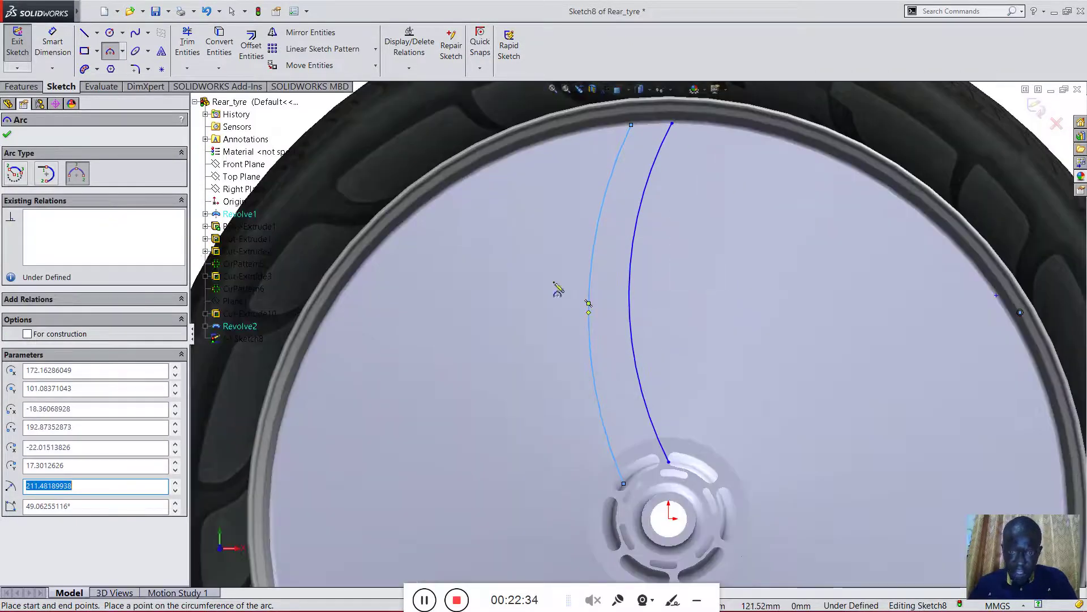
pyautogui.click(8, 135)
pyautogui.click(629, 277)
pyautogui.write('170')
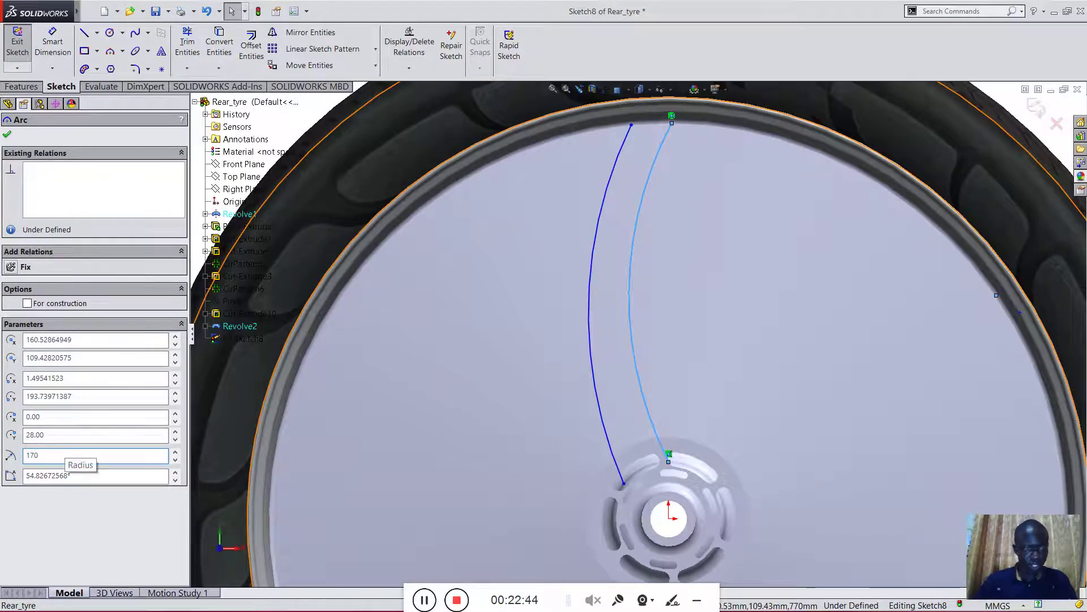
# - Set the second spoke arc's radius to 170
pyautogui.press('Tab')
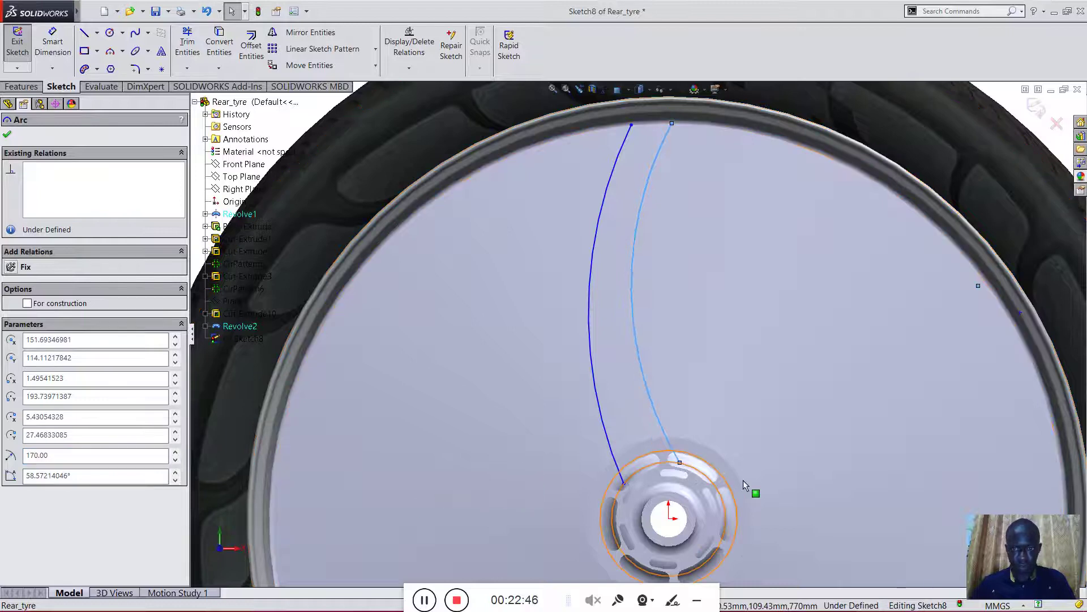
pyautogui.scroll(-2, 679, 483)
pyautogui.scroll(3, 657, 442)
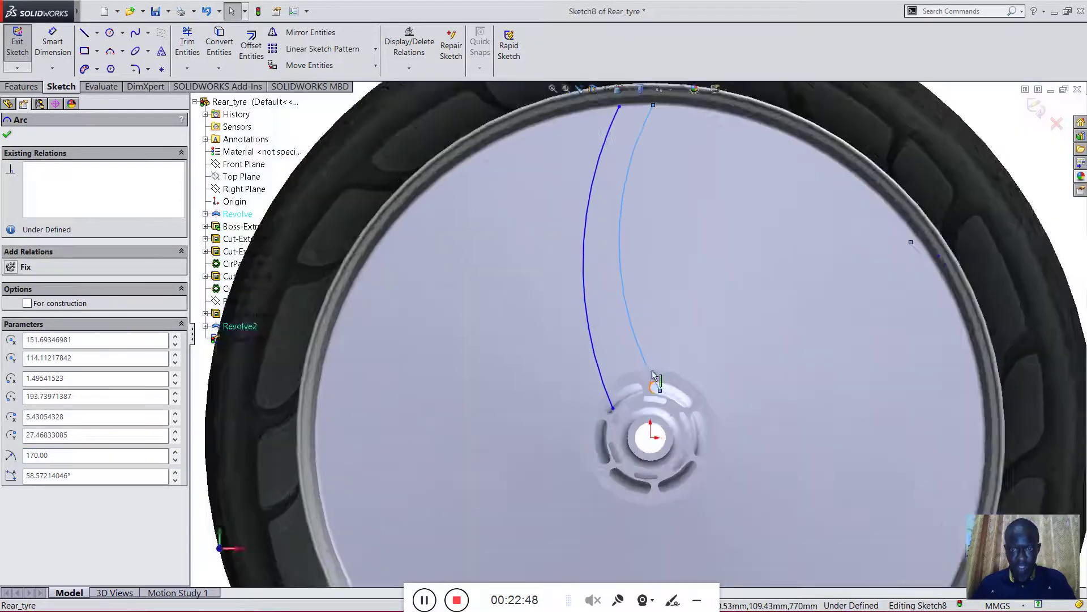
pyautogui.scroll(2, 640, 305)
pyautogui.scroll(-3, 635, 181)
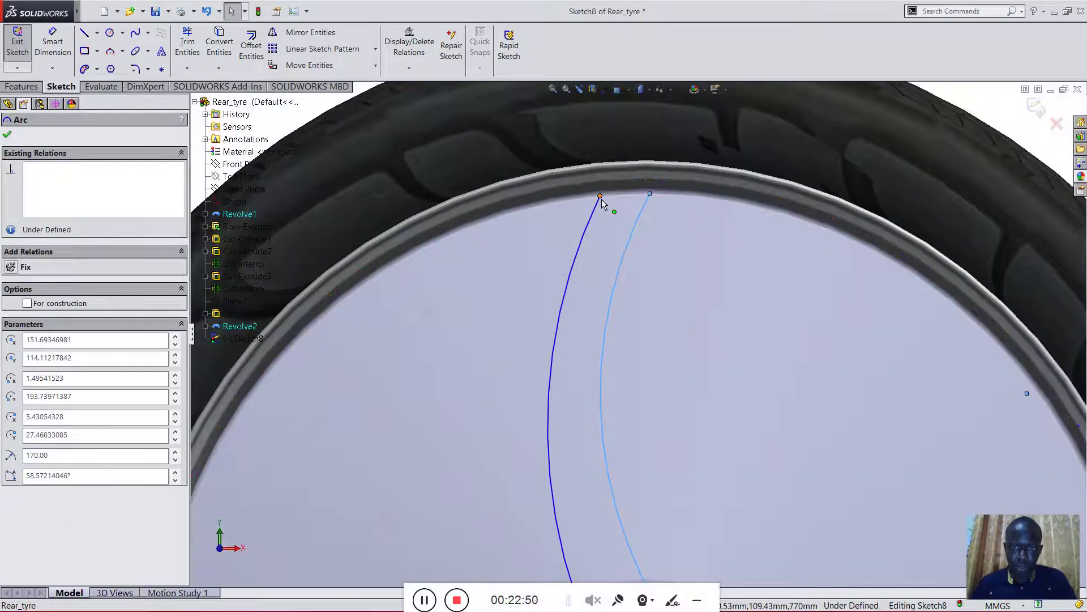
# - Drag the arc's top endpoint along the rim until it is coincident with the rim edge
pyautogui.moveTo(600, 196); pyautogui.dragTo(615, 202)
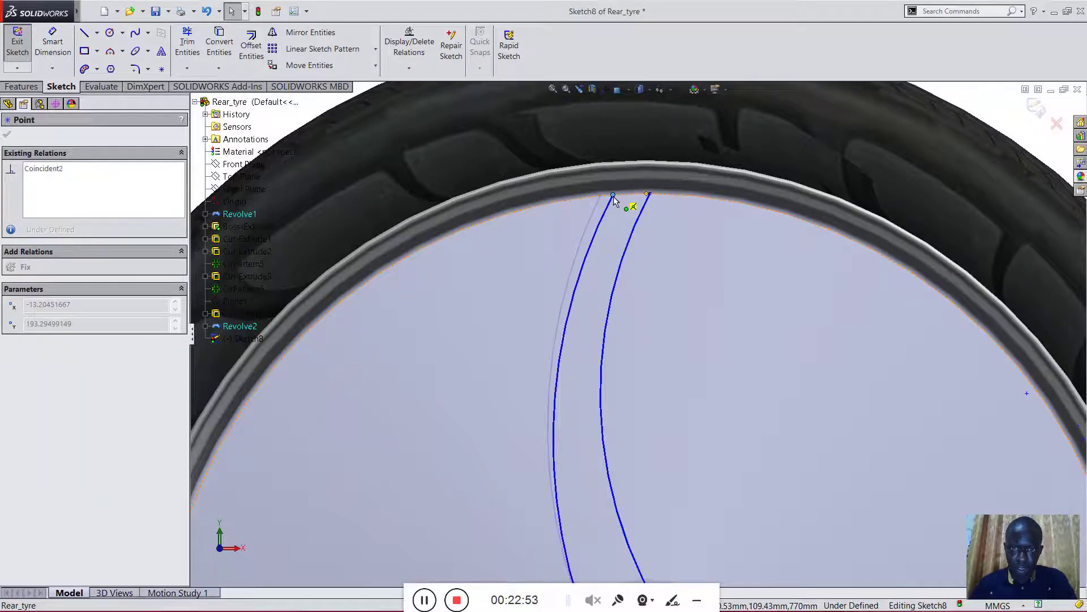
pyautogui.moveTo(614, 201); pyautogui.dragTo(626, 202)
pyautogui.scroll(2, 623, 295)
pyautogui.scroll(2, 649, 379)
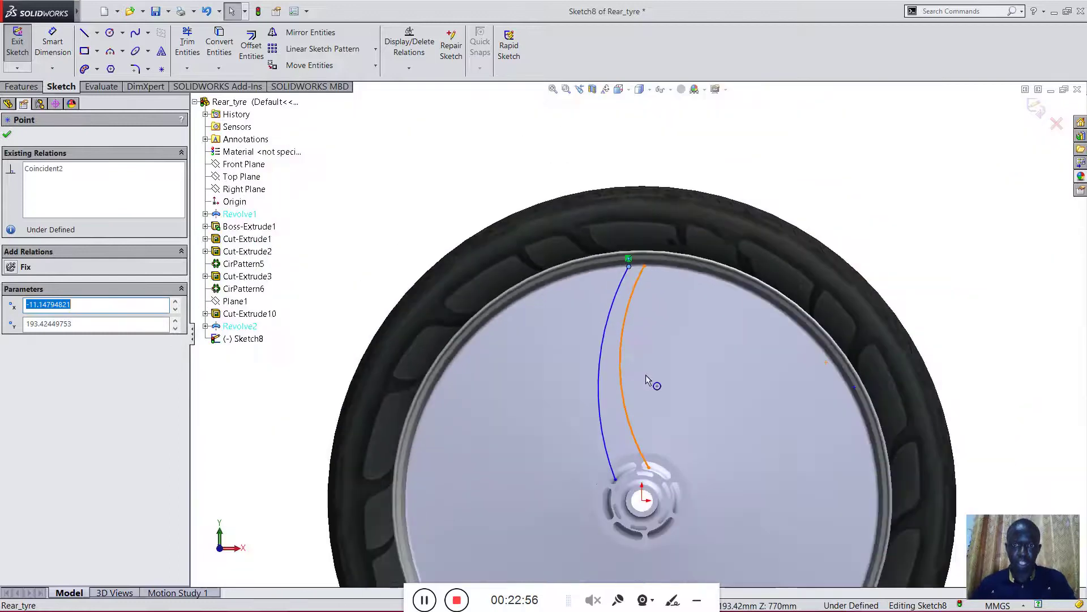
pyautogui.scroll(-2, 645, 376)
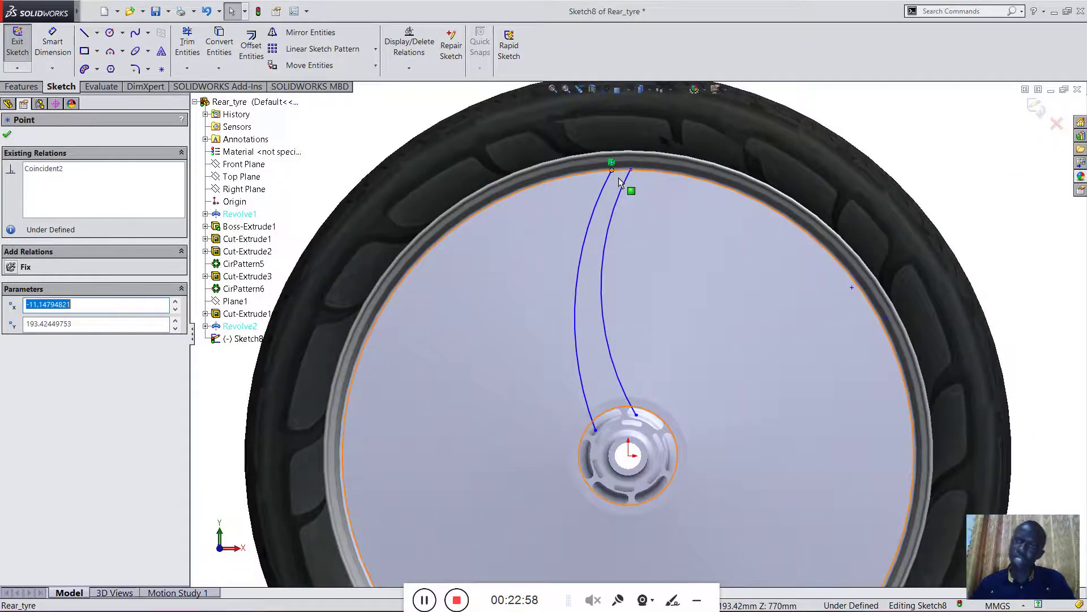
pyautogui.scroll(3, 634, 283)
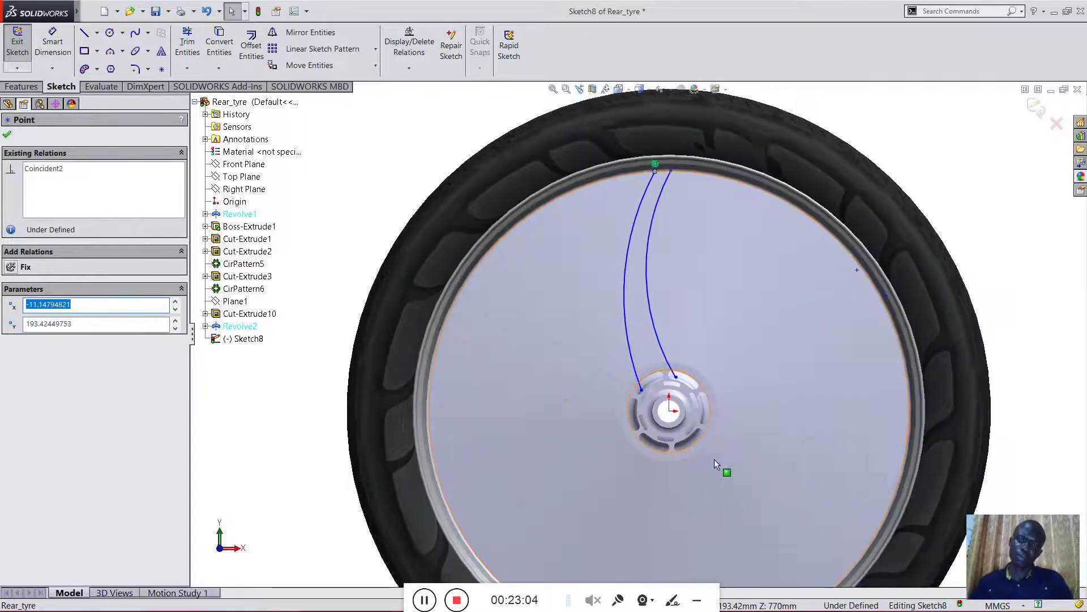
pyautogui.scroll(3, 711, 450)
pyautogui.scroll(-2, 695, 422)
pyautogui.scroll(-2, 620, 320)
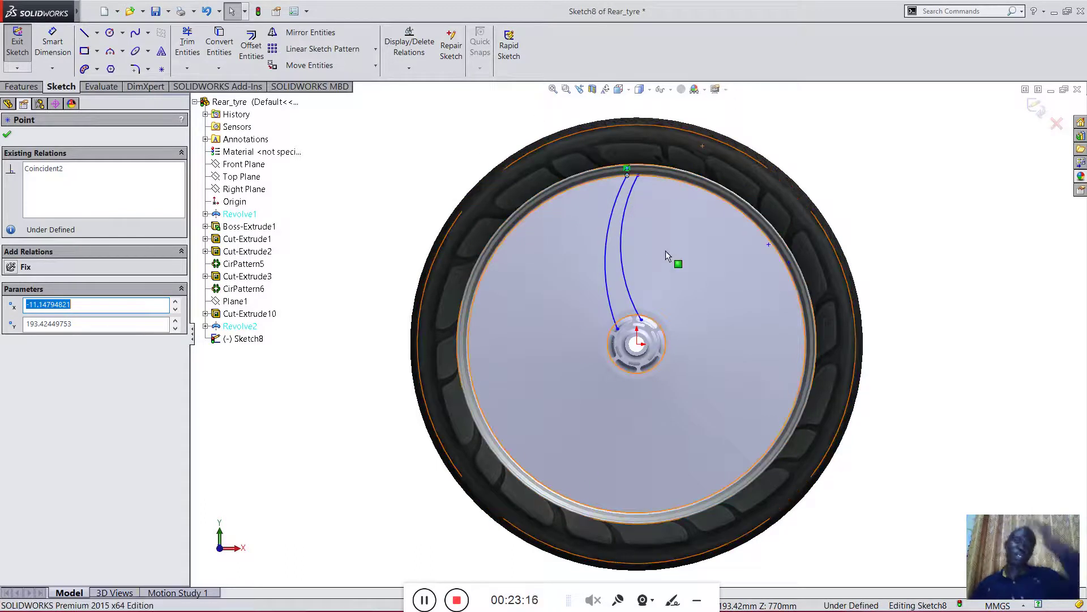
pyautogui.scroll(-3, 652, 243)
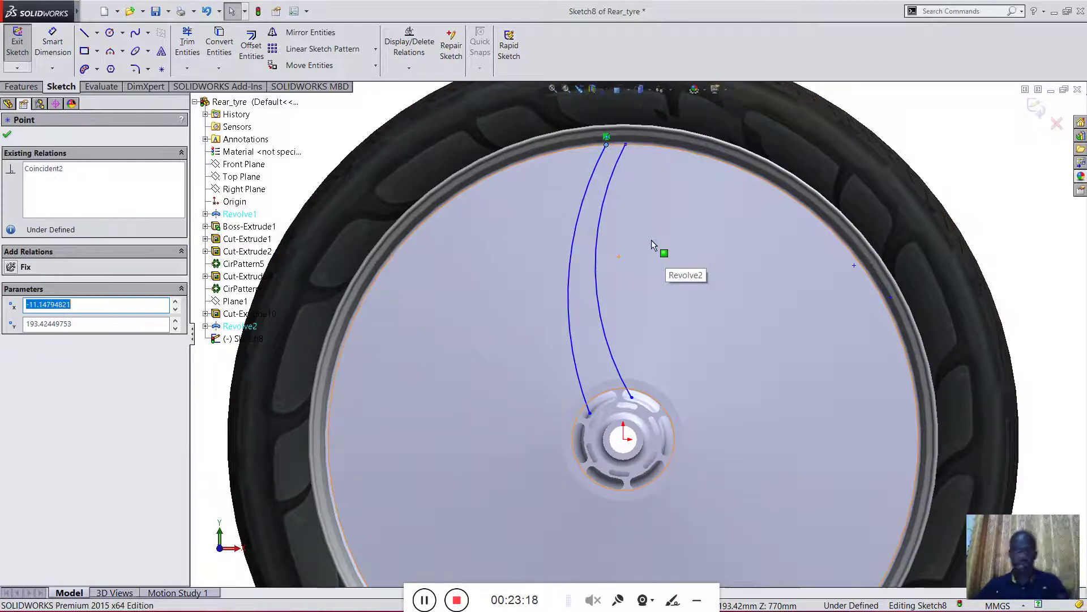
pyautogui.scroll(-1, 634, 150)
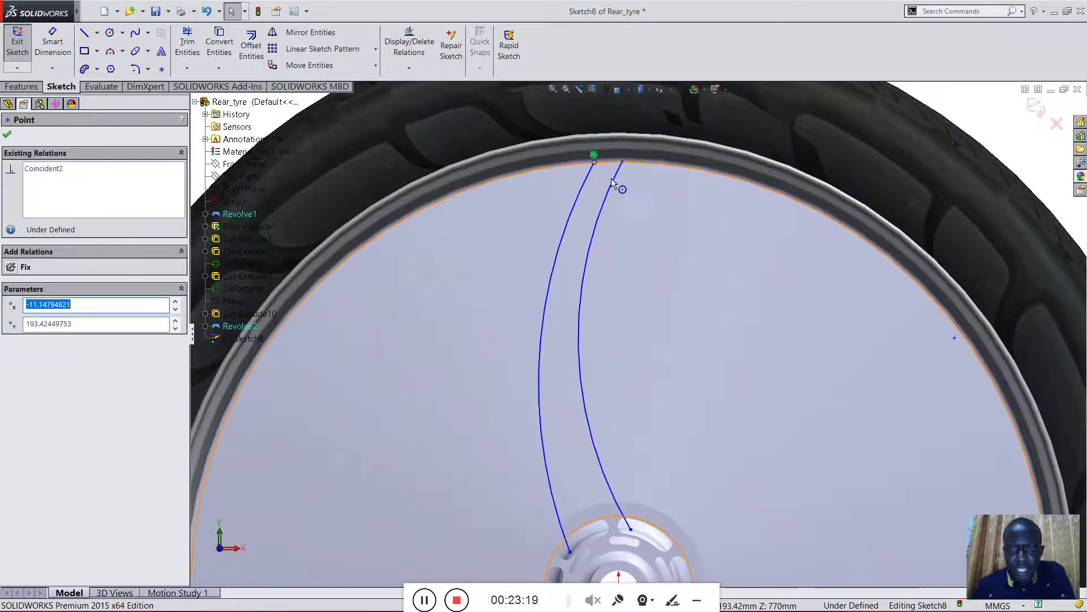
pyautogui.scroll(-1, 611, 178)
pyautogui.scroll(-1, 623, 175)
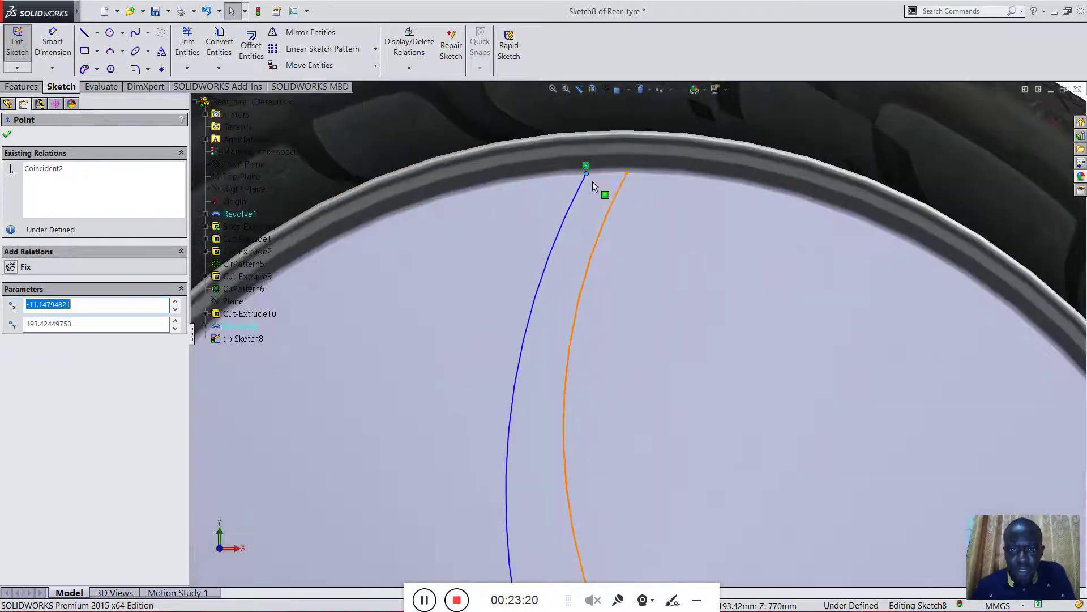
# - Sketch small three-point arcs joining the left and right spoke curves' top ends to the rim
pyautogui.click(112, 55)
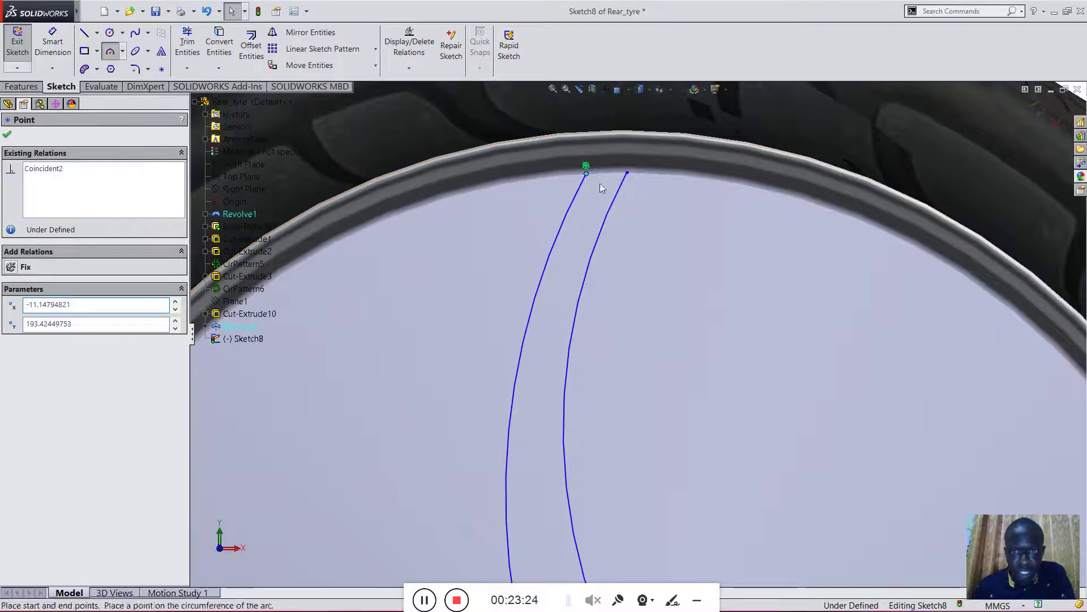
pyautogui.click(569, 181)
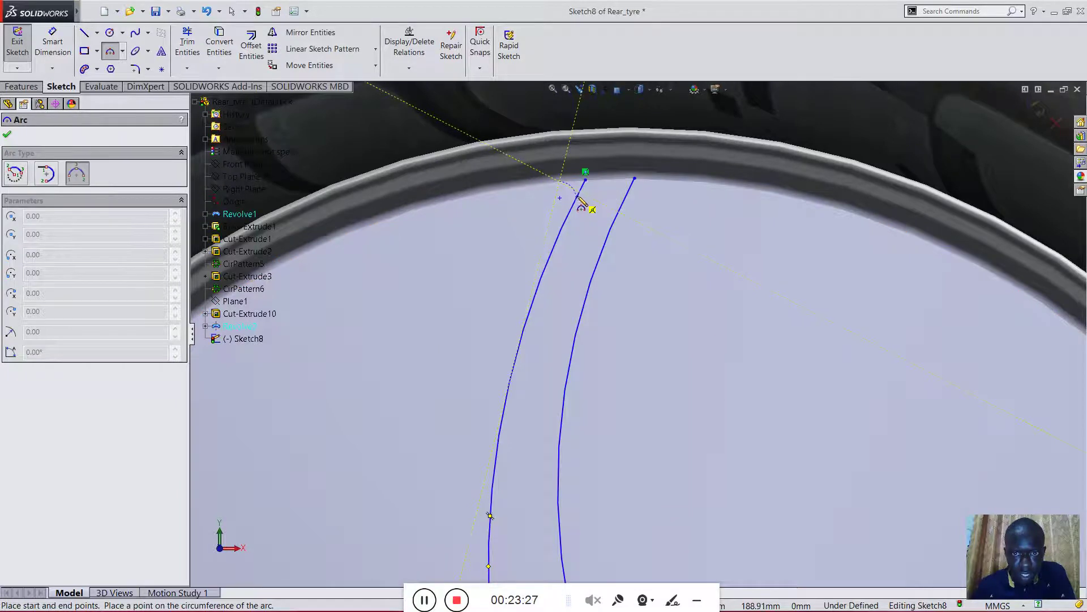
pyautogui.click(582, 206)
pyautogui.scroll(-2, 580, 195)
pyautogui.scroll(-2, 578, 191)
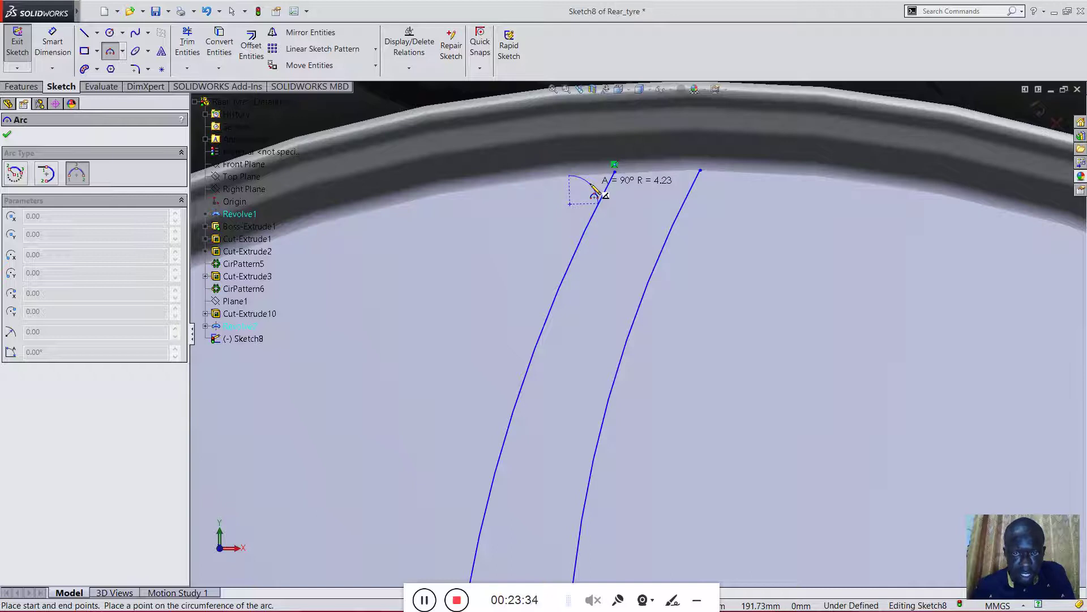
pyautogui.click(592, 185)
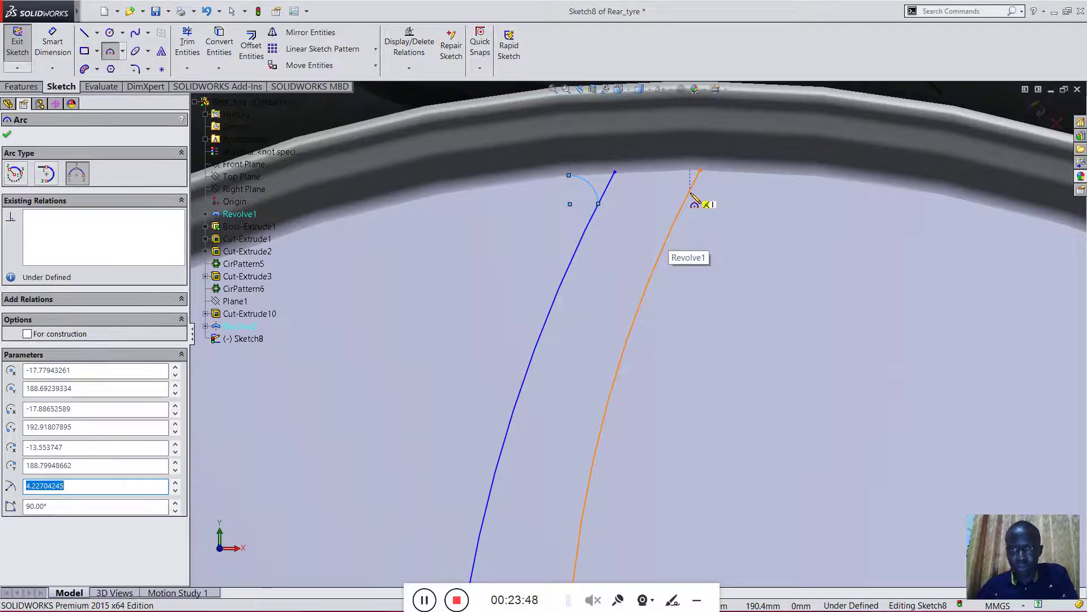
pyautogui.click(700, 171)
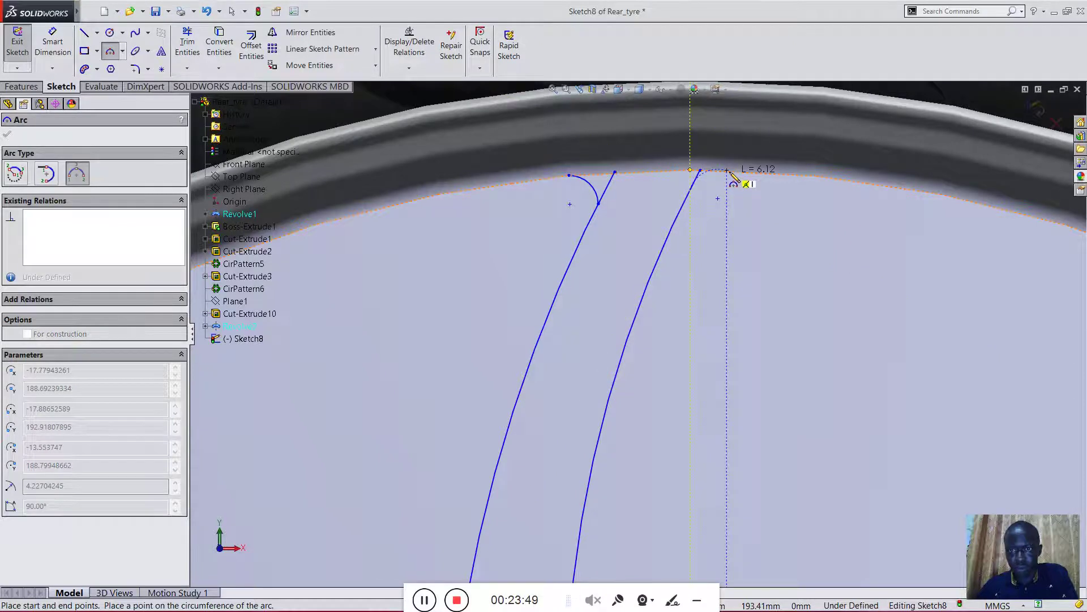
pyautogui.scroll(-3, 713, 173)
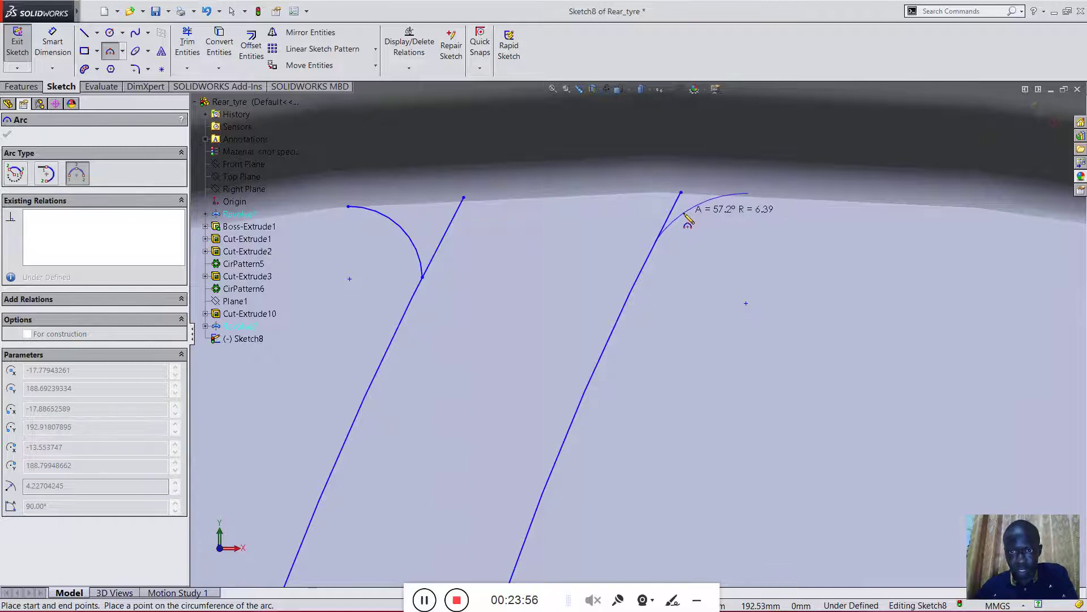
pyautogui.click(687, 221)
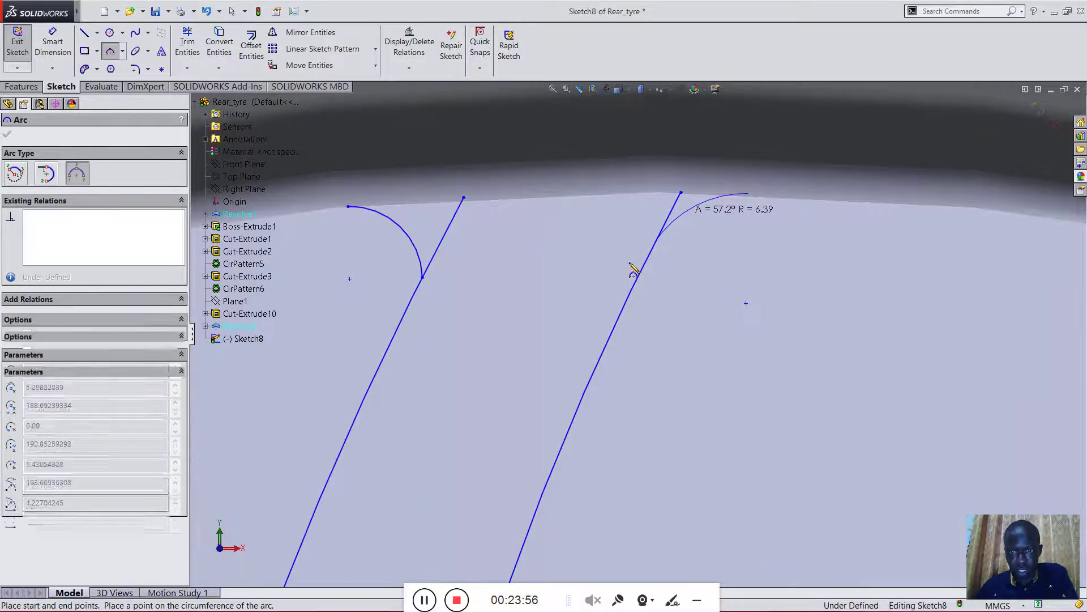
# - Trim the short line stubs above the left and right spoke arcs
pyautogui.click(187, 44)
pyautogui.click(447, 230)
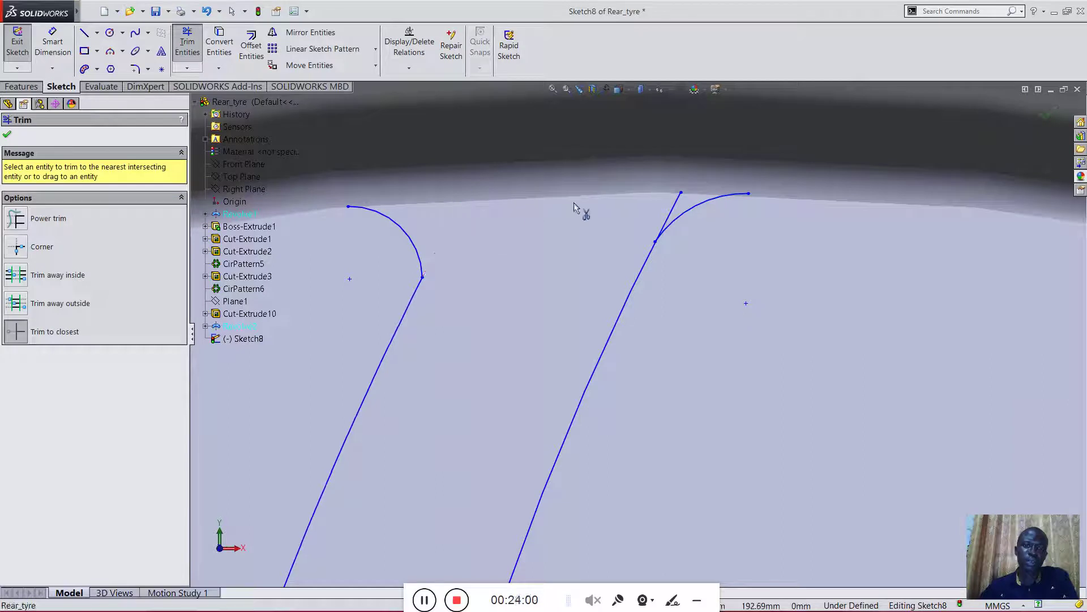
pyautogui.click(679, 201)
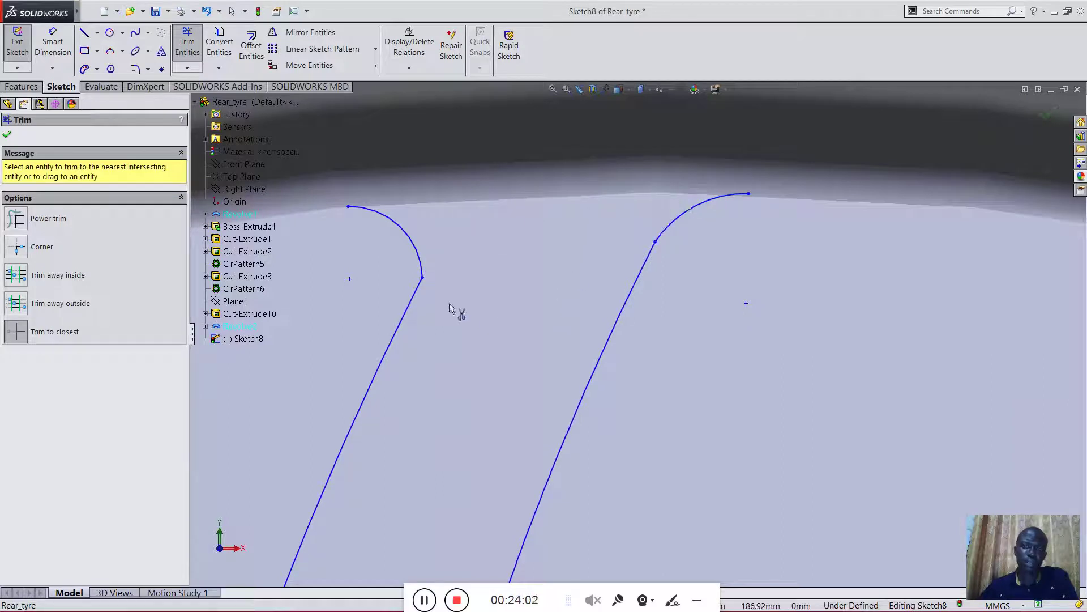
# - Try a sketch fillet with radius raised to 56 mm, then cancel it
pyautogui.click(135, 69)
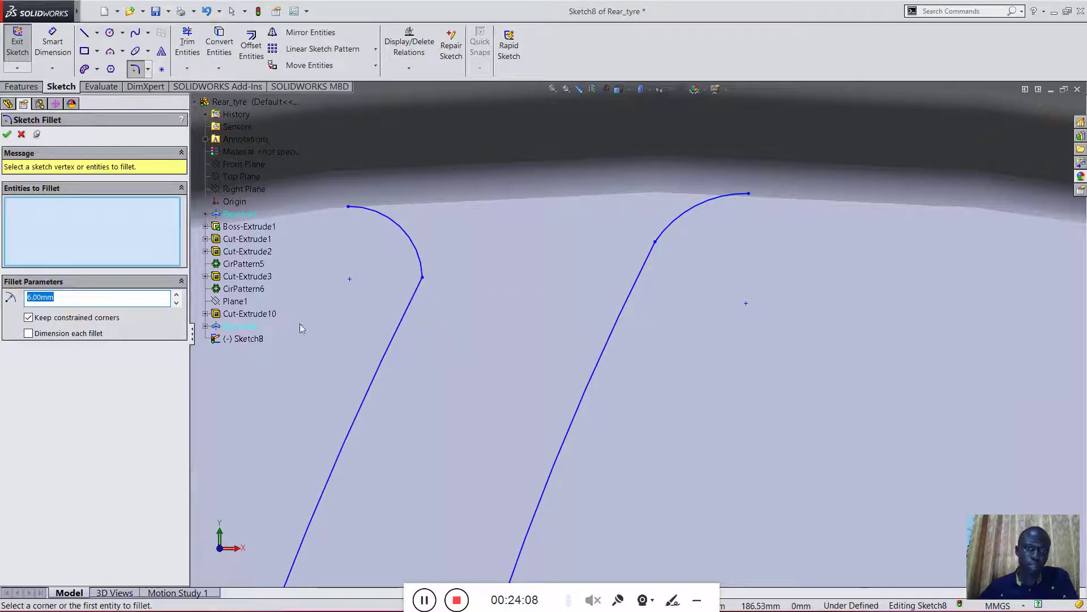
pyautogui.click(177, 296)
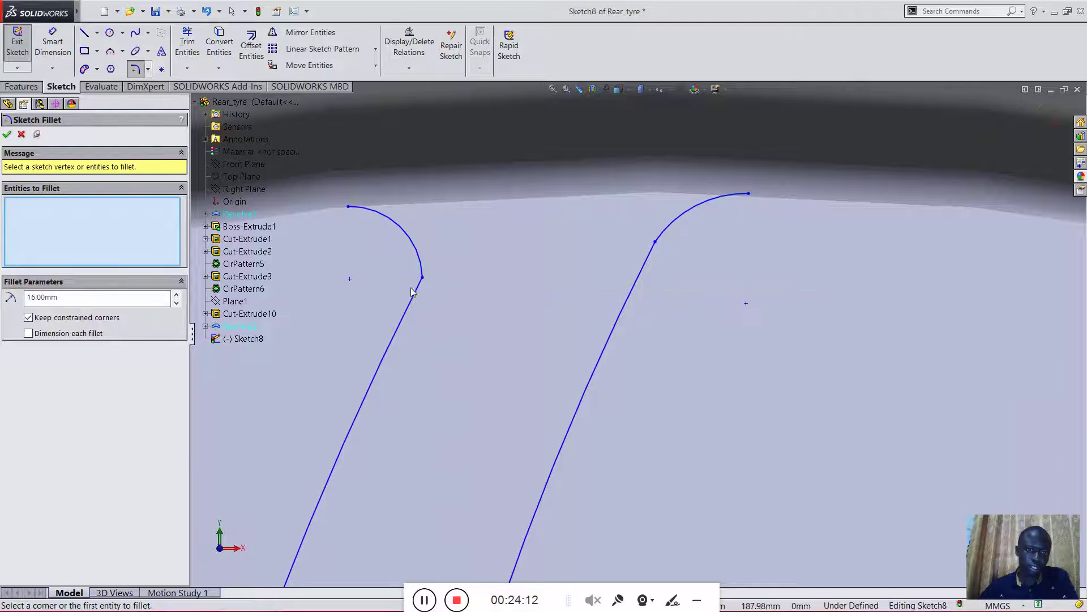
pyautogui.scroll(1, 427, 300)
pyautogui.scroll(1, 565, 327)
pyautogui.scroll(1, 565, 328)
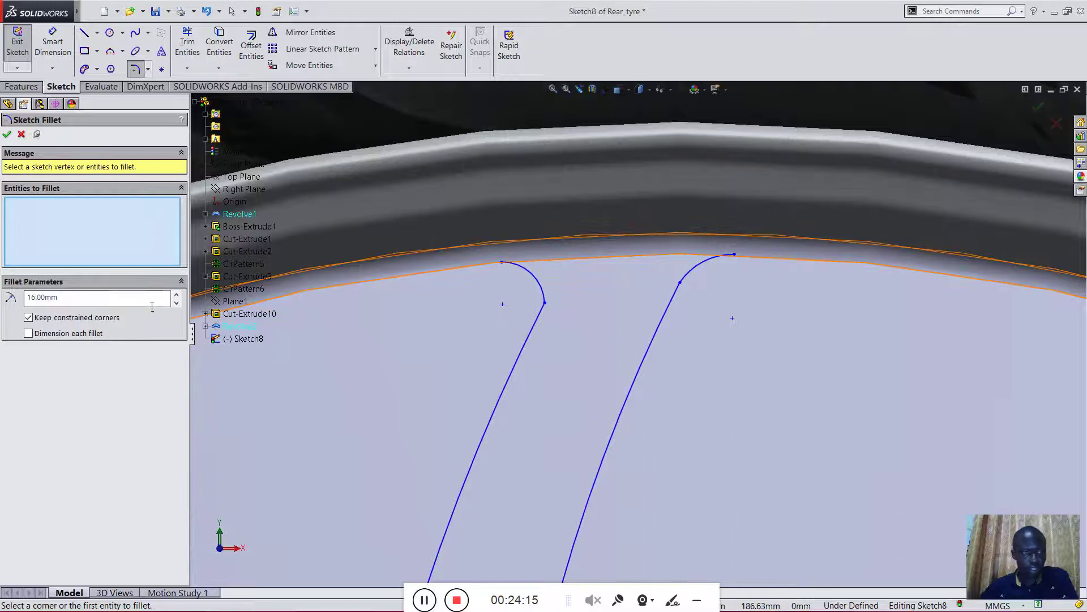
pyautogui.click(176, 294)
pyautogui.click(177, 294)
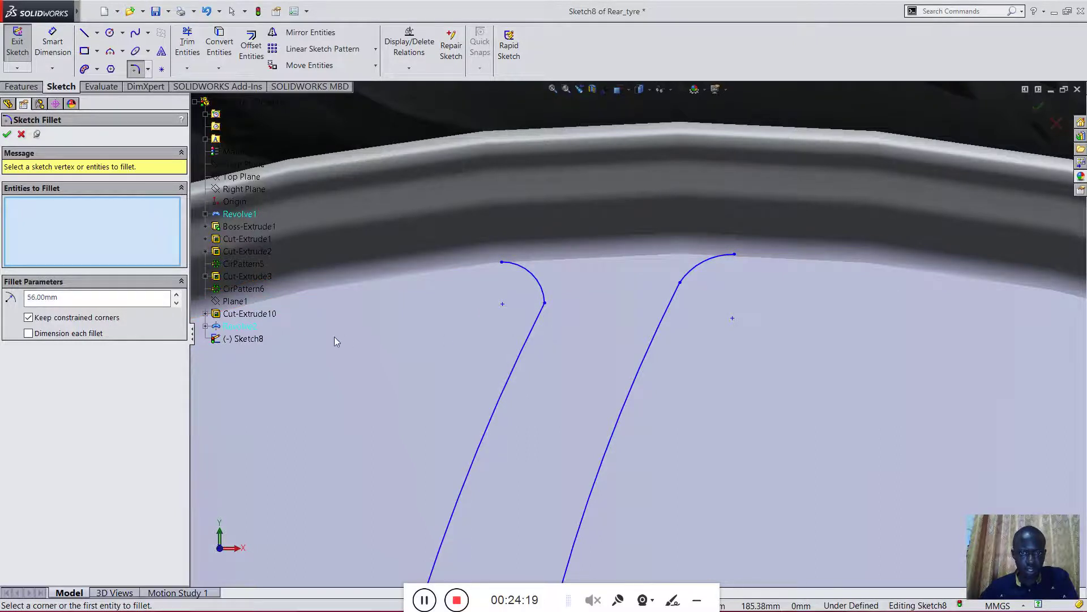
pyautogui.scroll(2, 620, 335)
pyautogui.scroll(2, 682, 399)
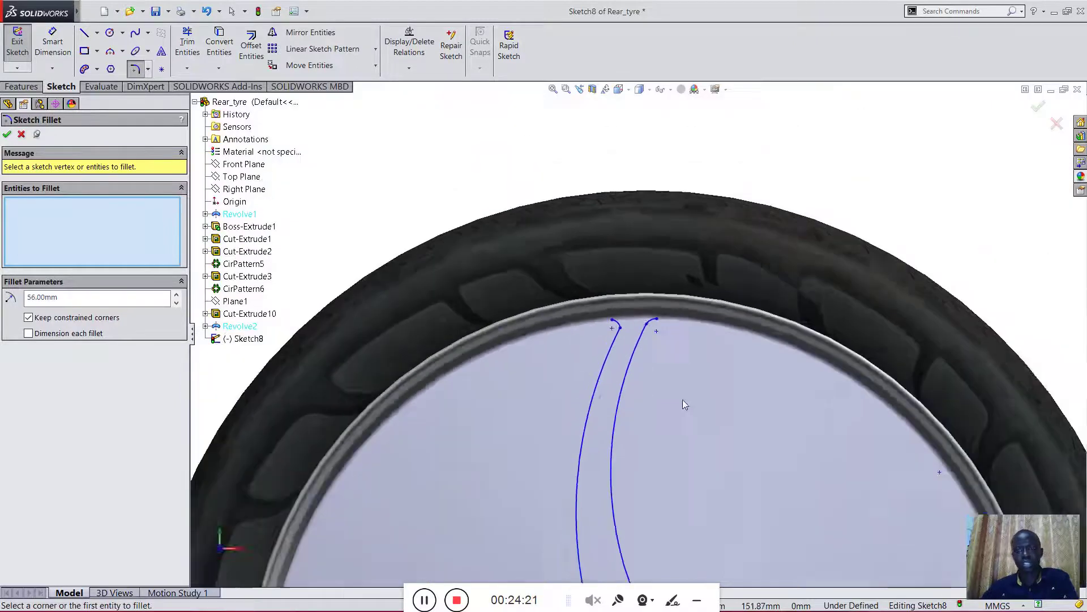
pyautogui.scroll(2, 679, 412)
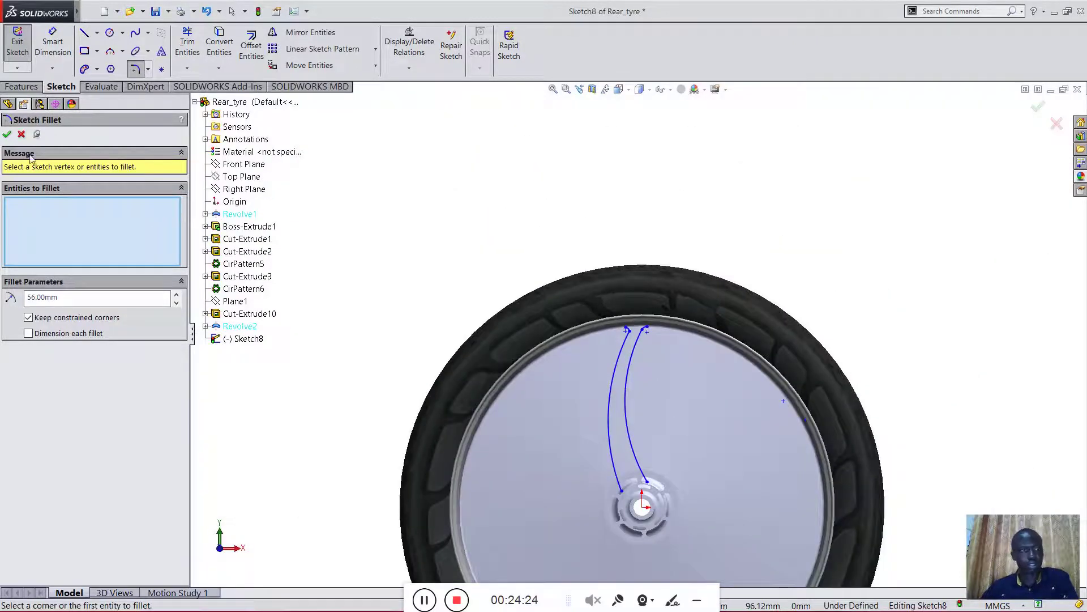
pyautogui.click(21, 134)
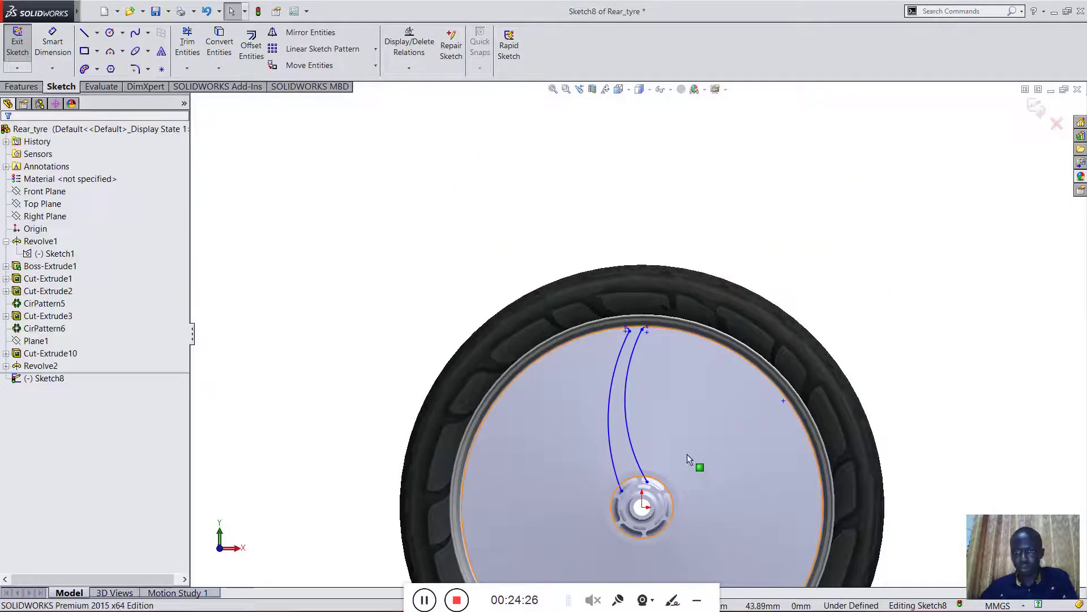
pyautogui.scroll(-1, 670, 484)
pyautogui.scroll(-1, 651, 468)
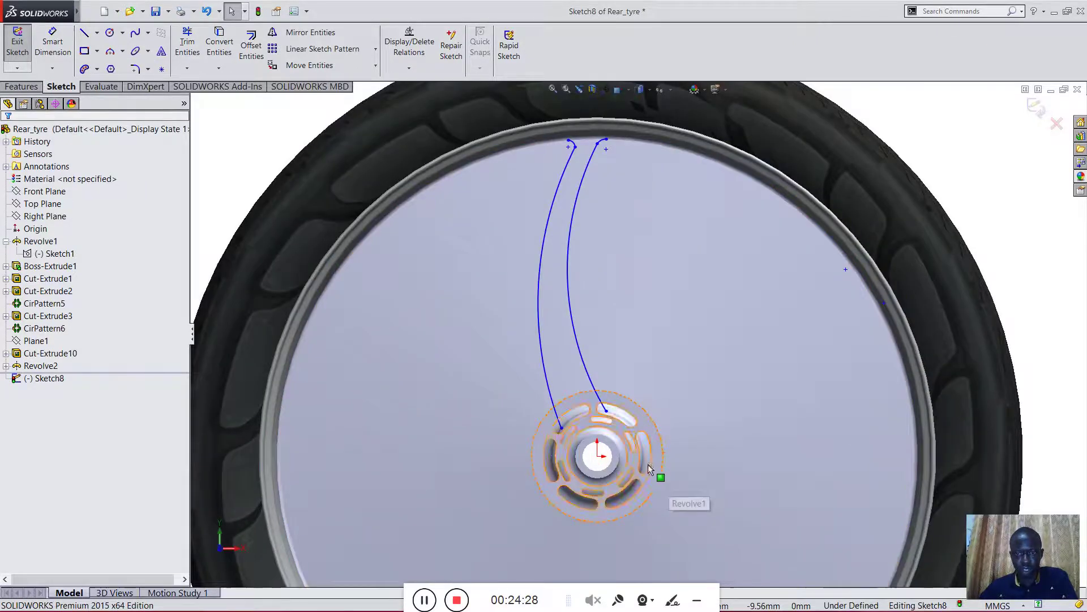
pyautogui.scroll(-1, 646, 461)
pyautogui.scroll(3, 647, 458)
pyautogui.scroll(1, 614, 285)
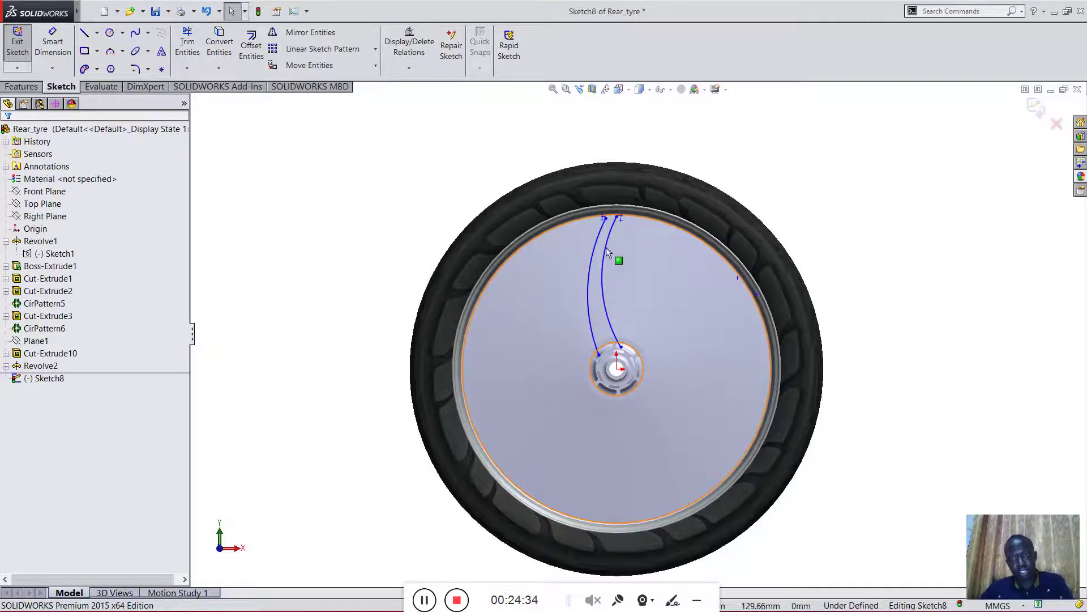
# - Start a circular sketch pattern with 6 instances
pyautogui.click(376, 52)
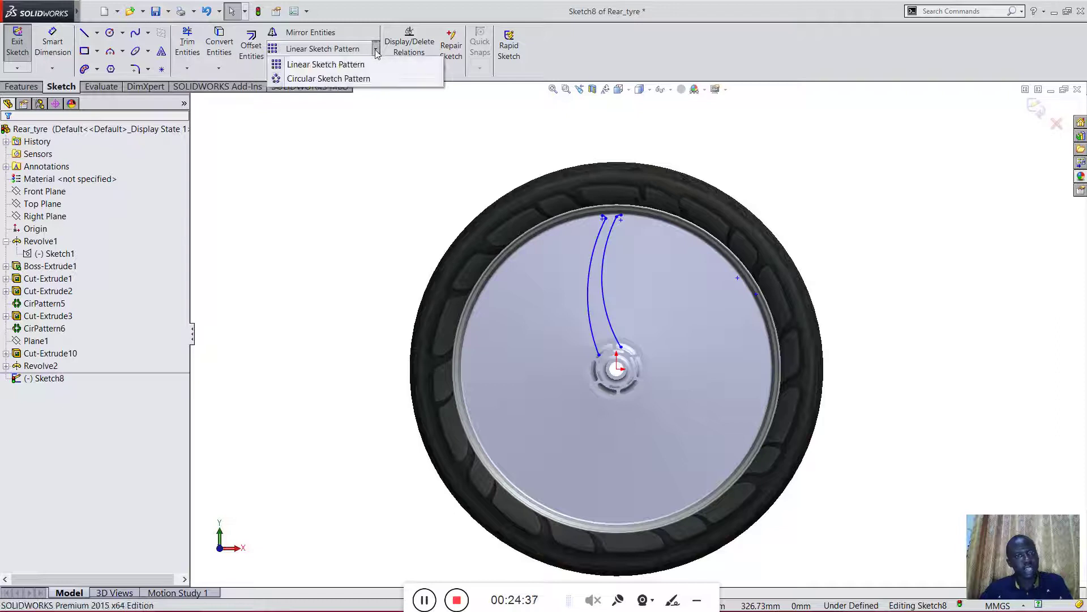
pyautogui.click(351, 80)
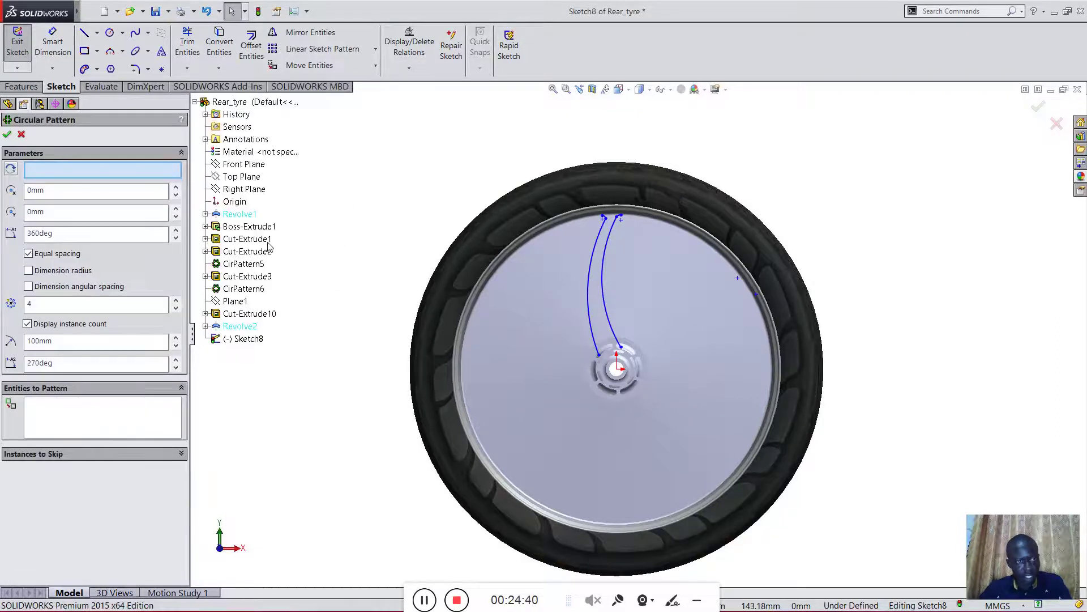
pyautogui.click(376, 51)
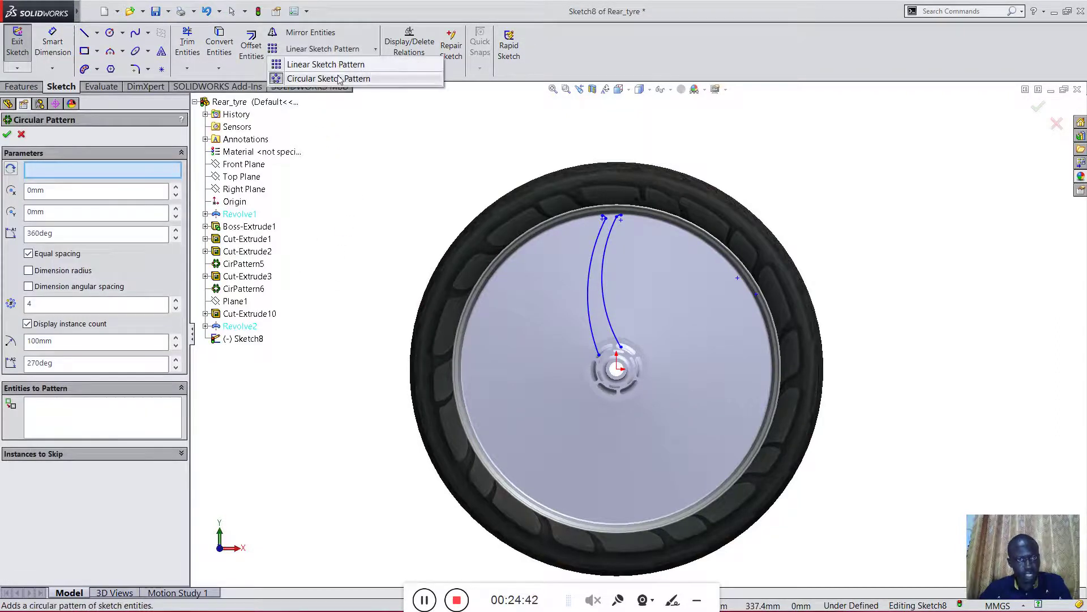
pyautogui.click(86, 527)
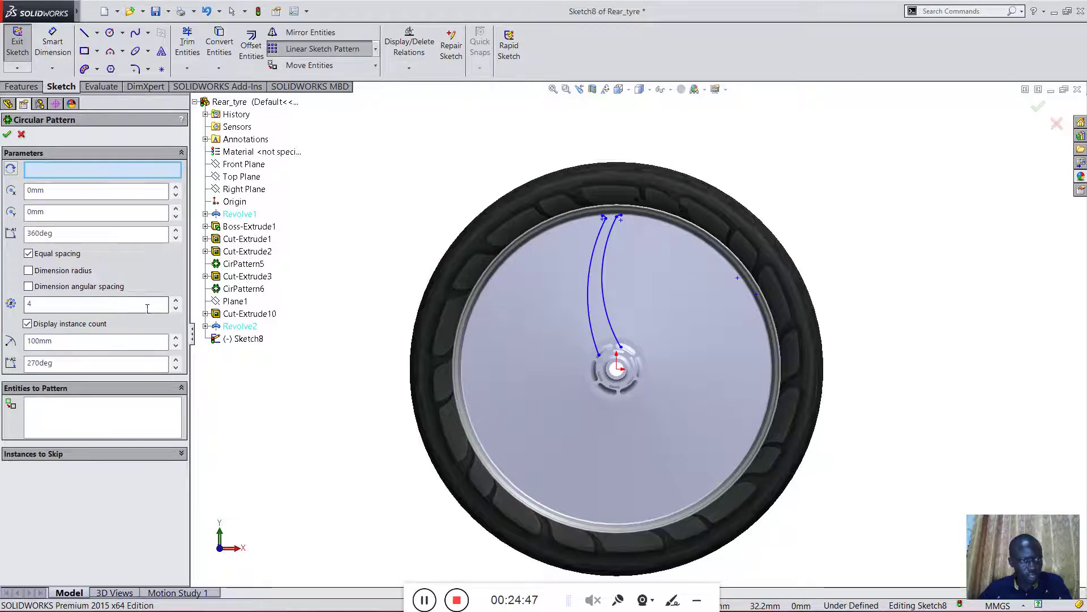
pyautogui.click(176, 301)
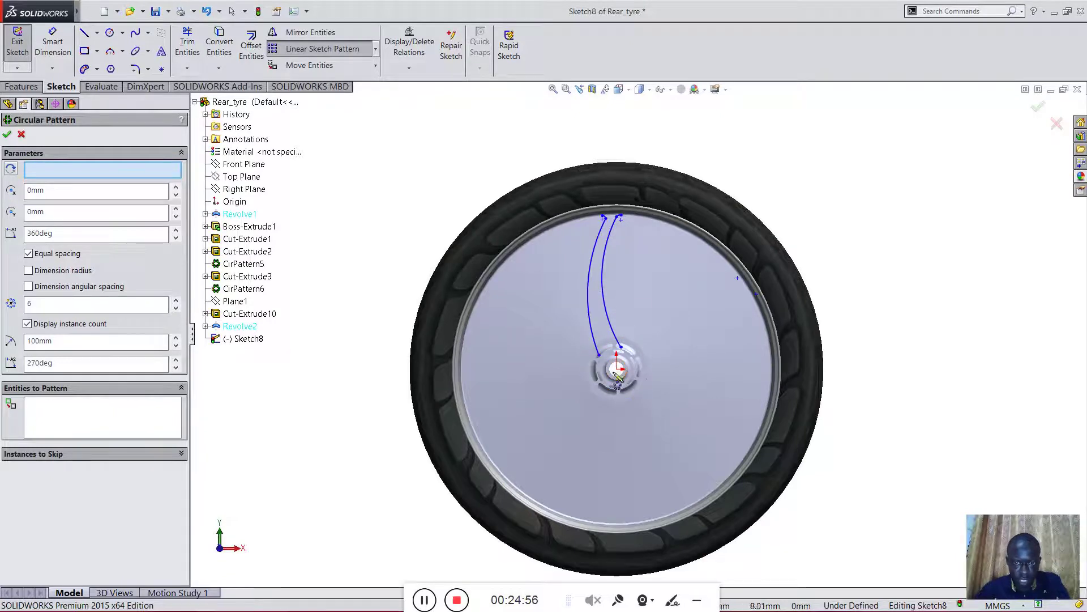
pyautogui.scroll(-2, 629, 315)
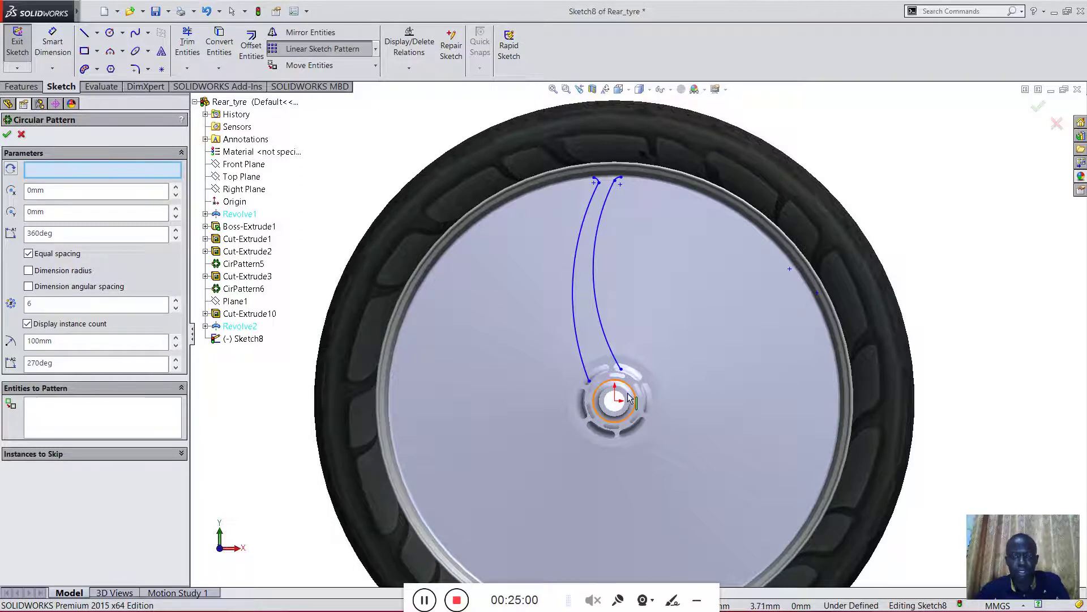
# - Use the hub centre as pattern centre and select both long spoke arcs and both rim arcs
pyautogui.click(620, 392)
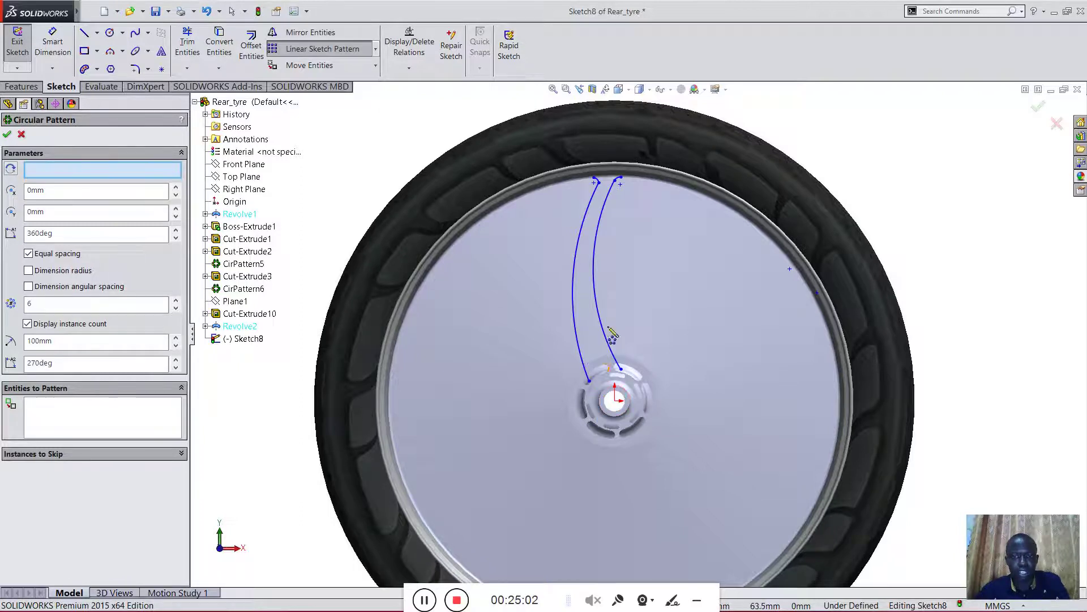
pyautogui.click(581, 350)
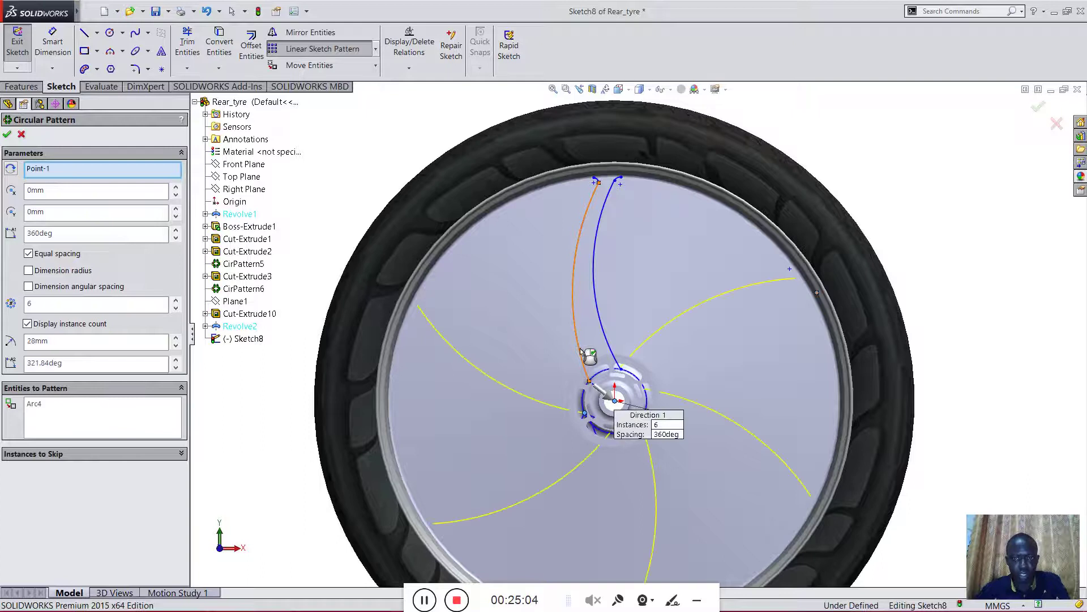
pyautogui.click(602, 319)
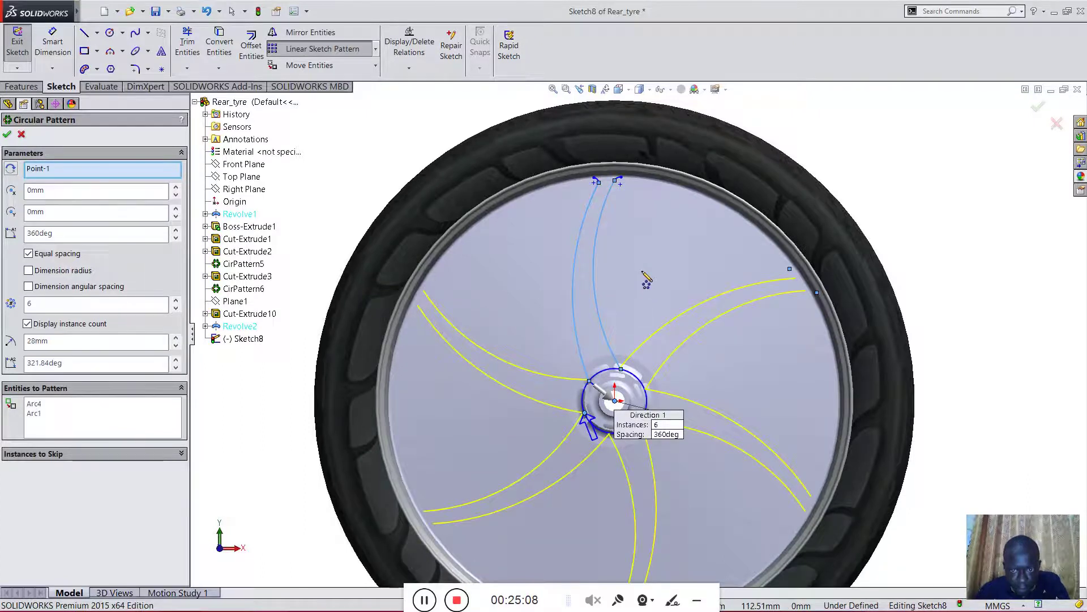
pyautogui.scroll(-5, 602, 403)
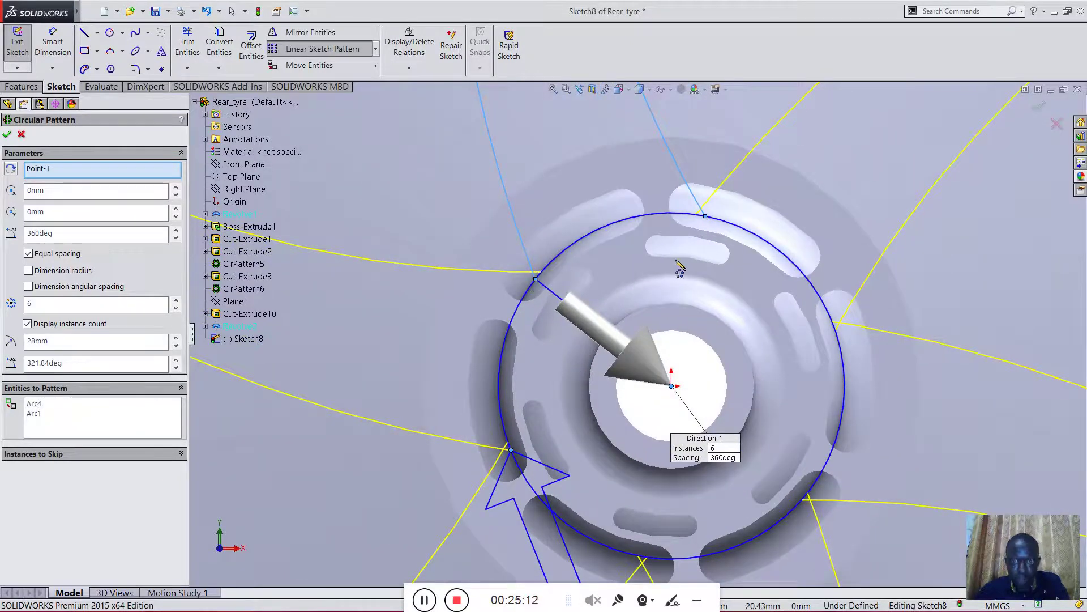
pyautogui.scroll(3, 678, 264)
pyautogui.scroll(3, 685, 263)
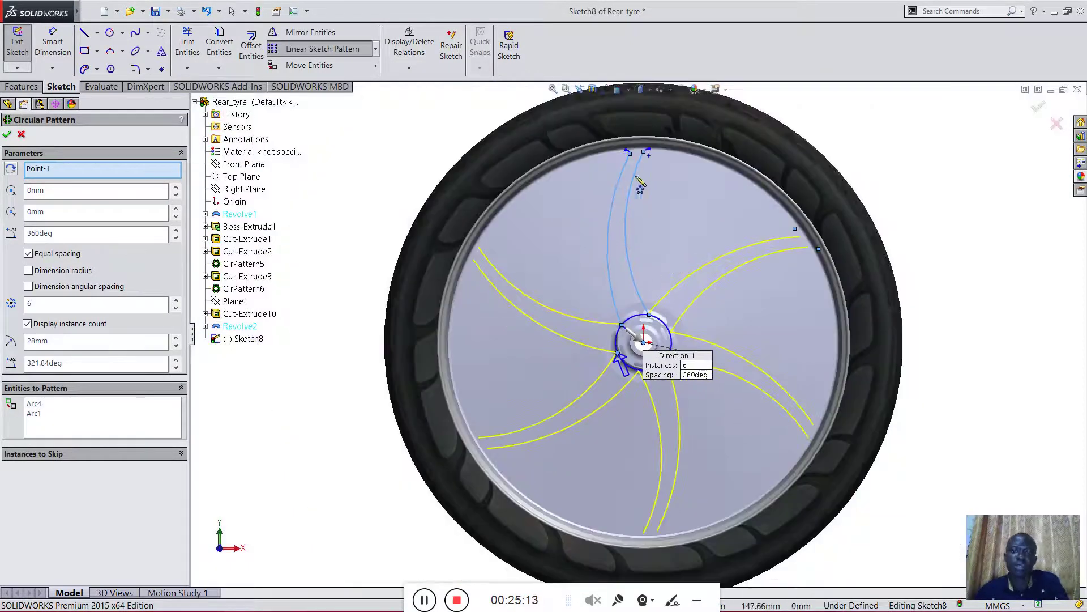
pyautogui.scroll(-2, 667, 165)
pyautogui.scroll(-2, 654, 204)
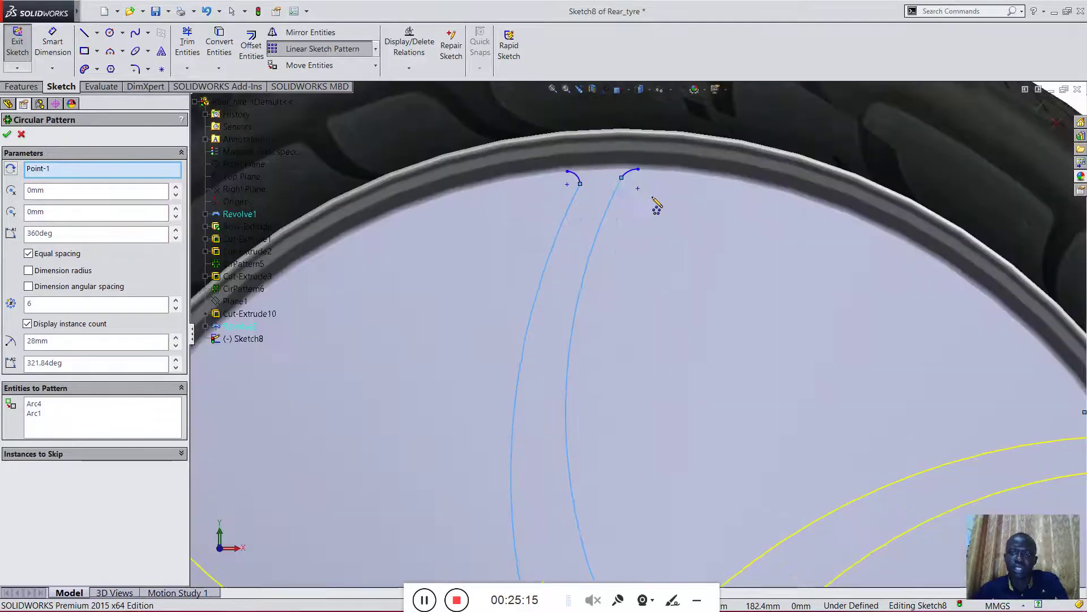
pyautogui.scroll(-2, 639, 187)
pyautogui.scroll(-1, 641, 204)
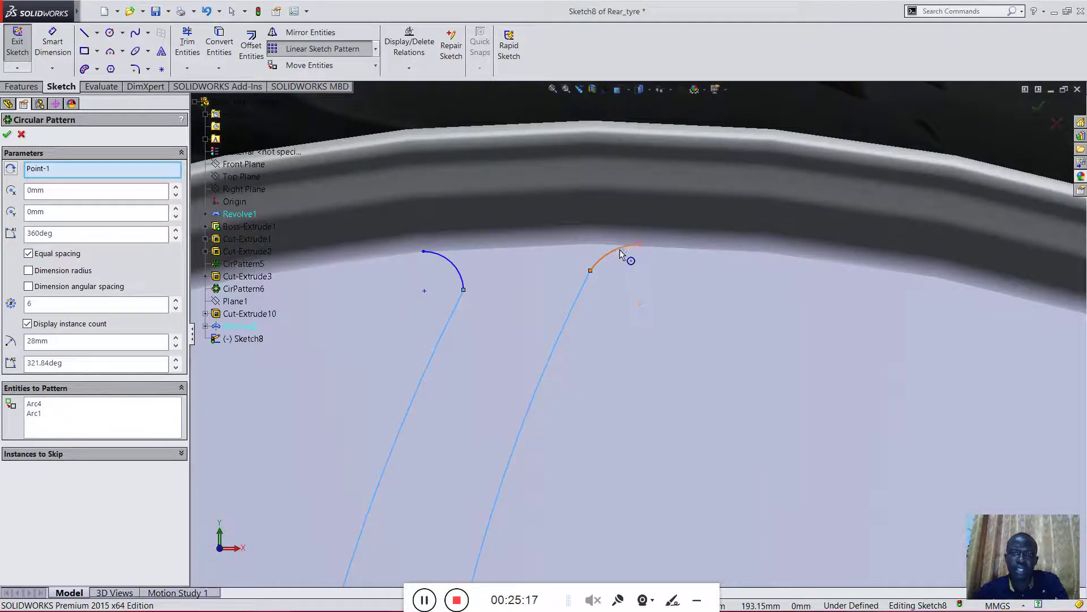
pyautogui.click(465, 277)
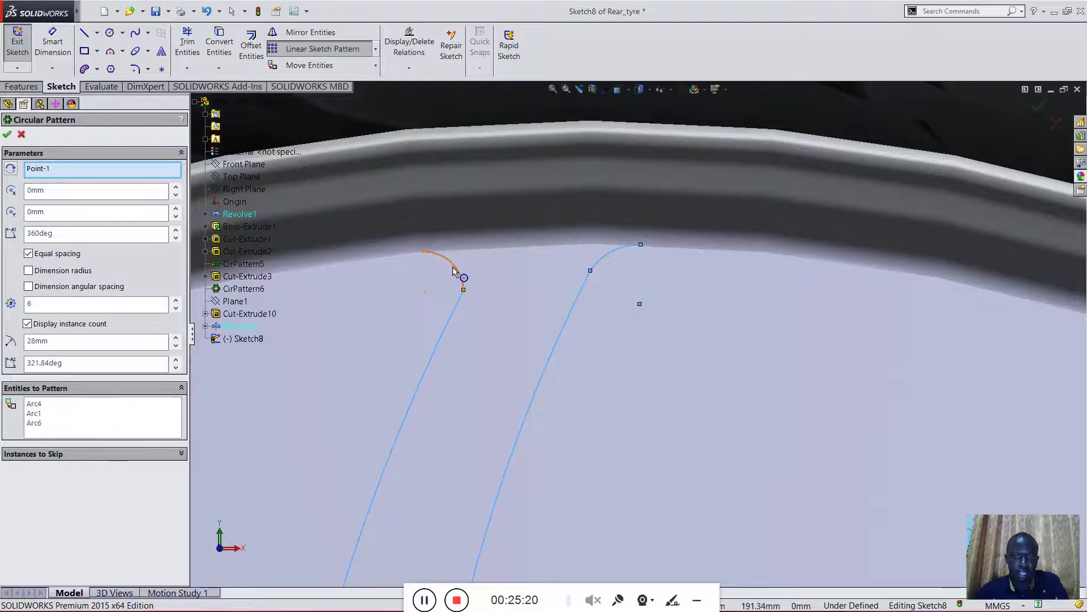
pyautogui.click(454, 272)
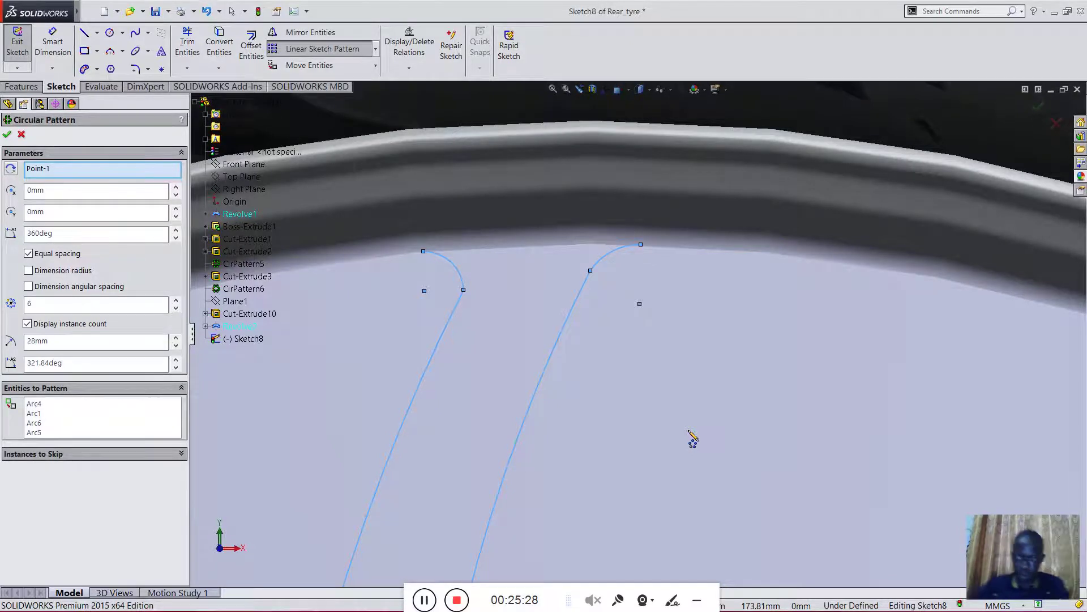
# - Accept the six-instance spoke pattern spaced evenly over 360°
pyautogui.scroll(2, 662, 413)
pyautogui.scroll(2, 664, 415)
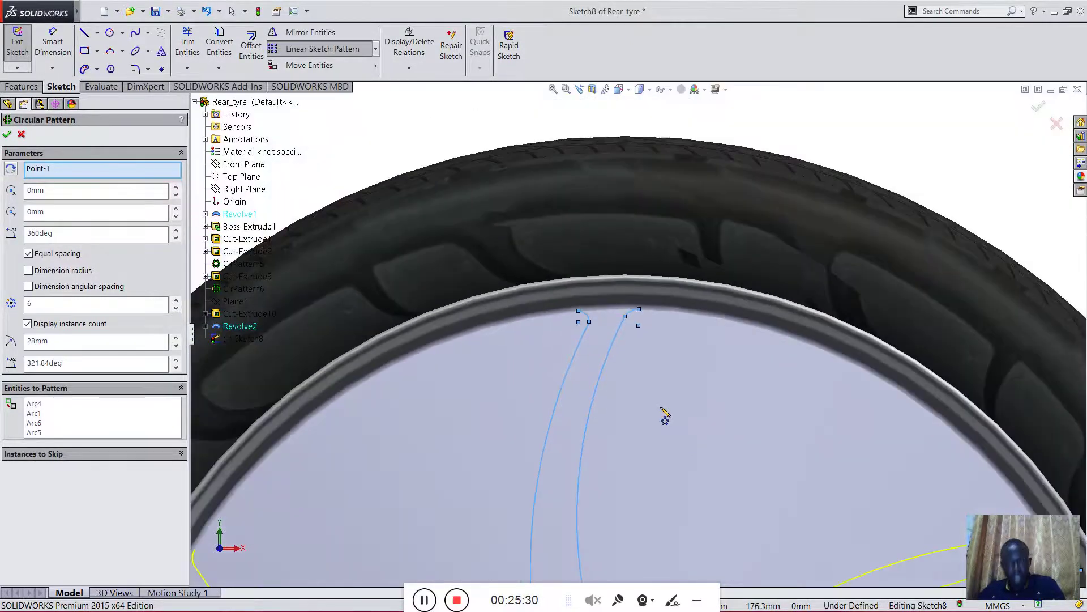
pyautogui.scroll(2, 665, 415)
pyautogui.scroll(1, 666, 416)
pyautogui.scroll(2, 665, 416)
pyautogui.scroll(-1, 715, 487)
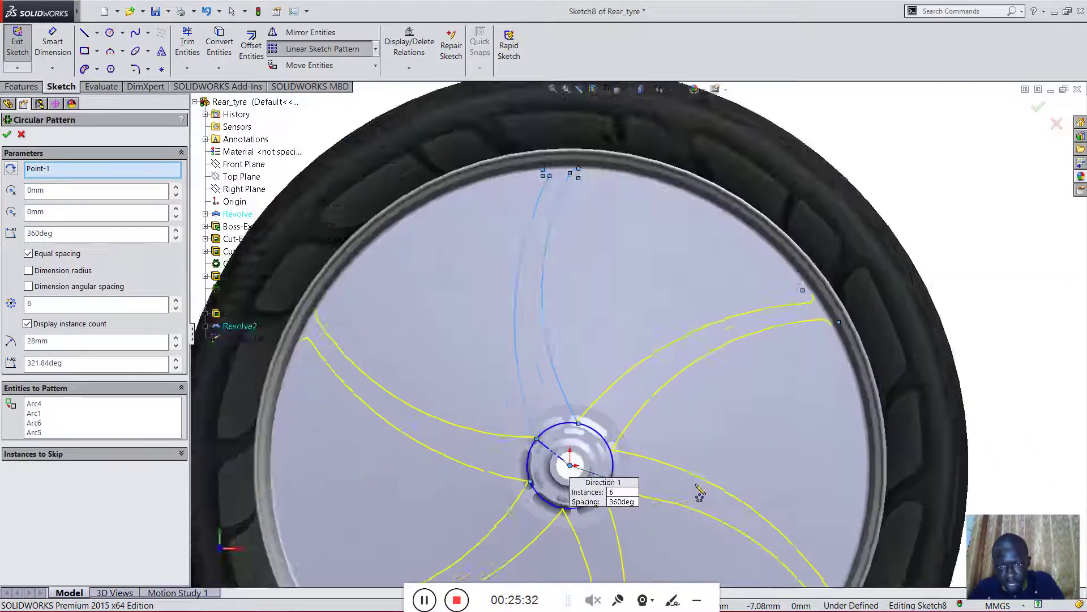
pyautogui.scroll(-1, 667, 404)
pyautogui.scroll(2, 608, 326)
pyautogui.scroll(-1, 607, 428)
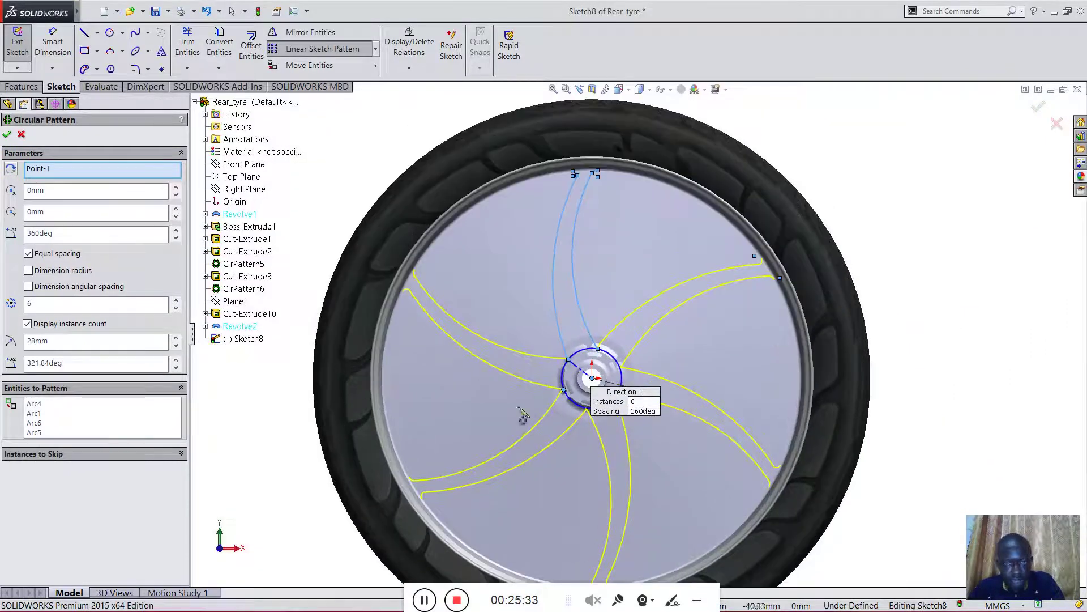
pyautogui.click(8, 135)
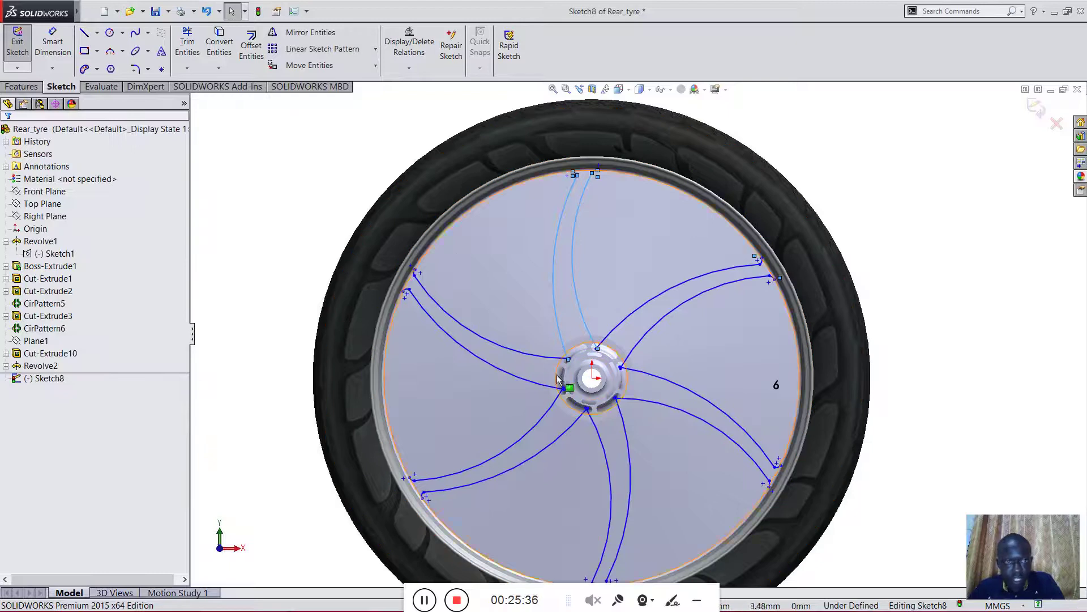
pyautogui.scroll(-3, 642, 405)
pyautogui.scroll(-1, 642, 405)
pyautogui.scroll(-2, 593, 253)
pyautogui.scroll(-3, 597, 269)
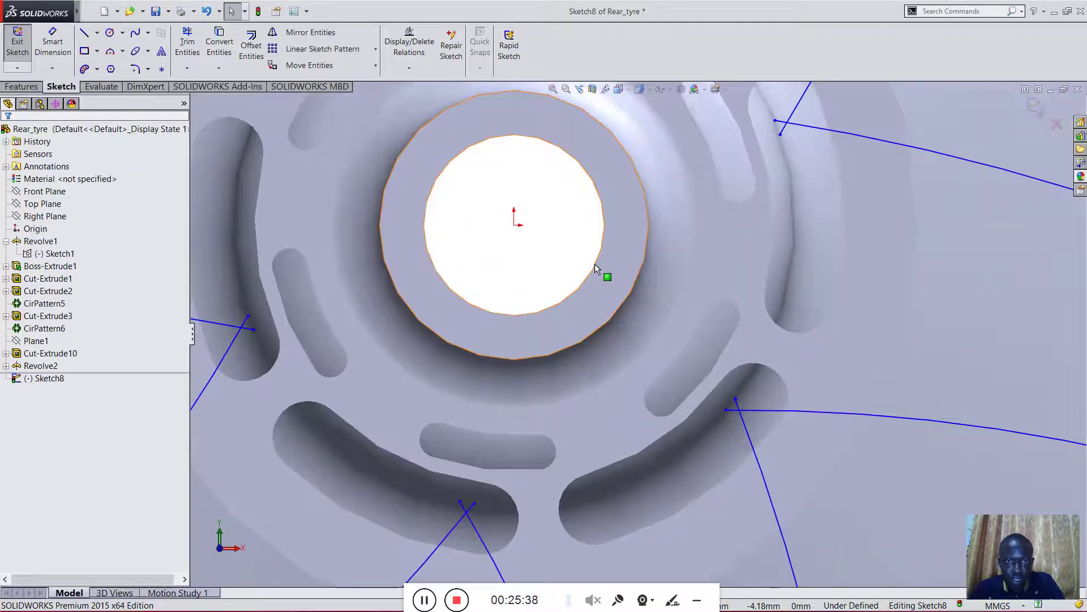
pyautogui.scroll(2, 595, 263)
pyautogui.scroll(2, 498, 119)
pyautogui.click(461, 171)
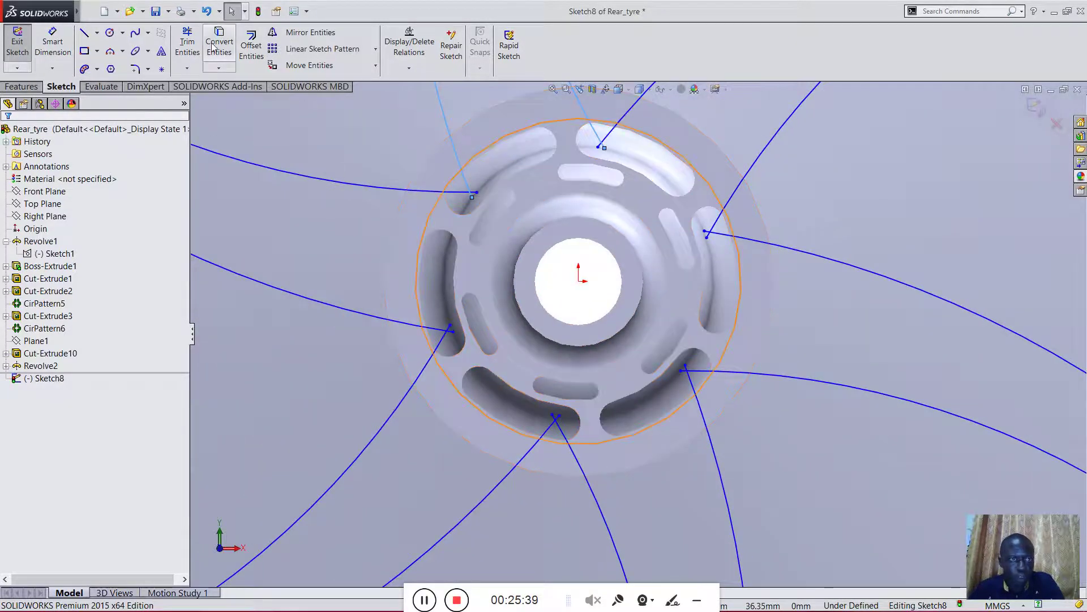
pyautogui.click(187, 45)
# - Trim the overhanging line stubs at three spoke corners near the hub
pyautogui.scroll(-3, 486, 192)
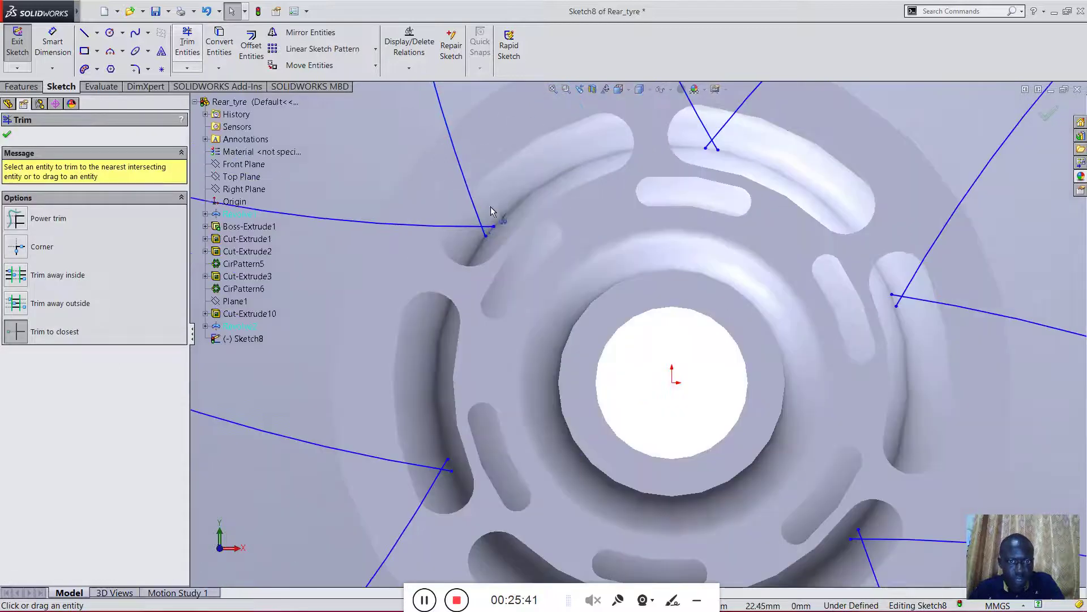
pyautogui.moveTo(487, 228); pyautogui.dragTo(505, 225)
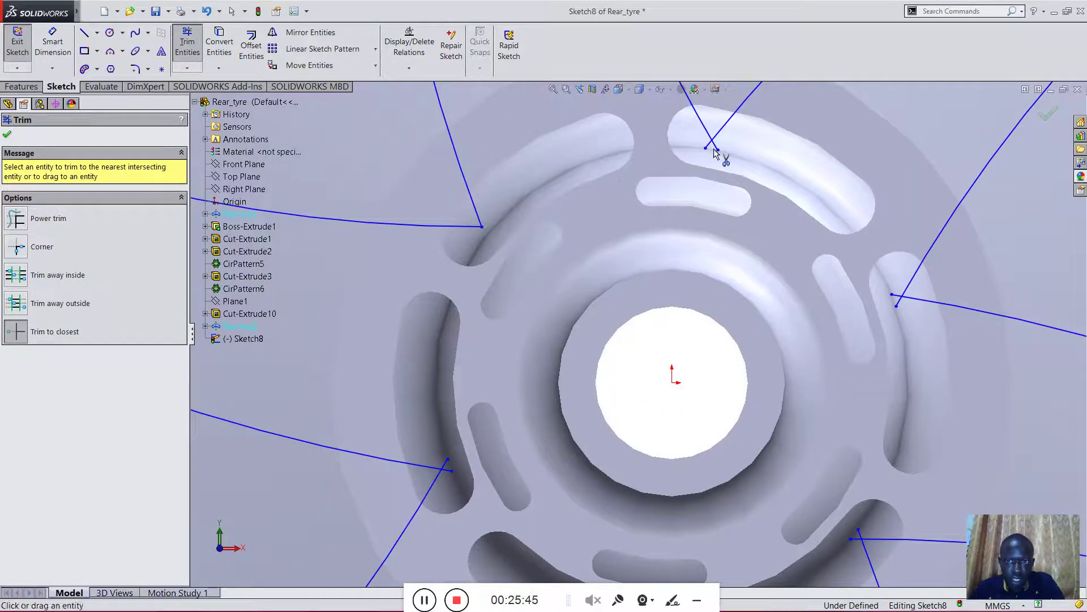
pyautogui.moveTo(708, 149); pyautogui.dragTo(720, 146)
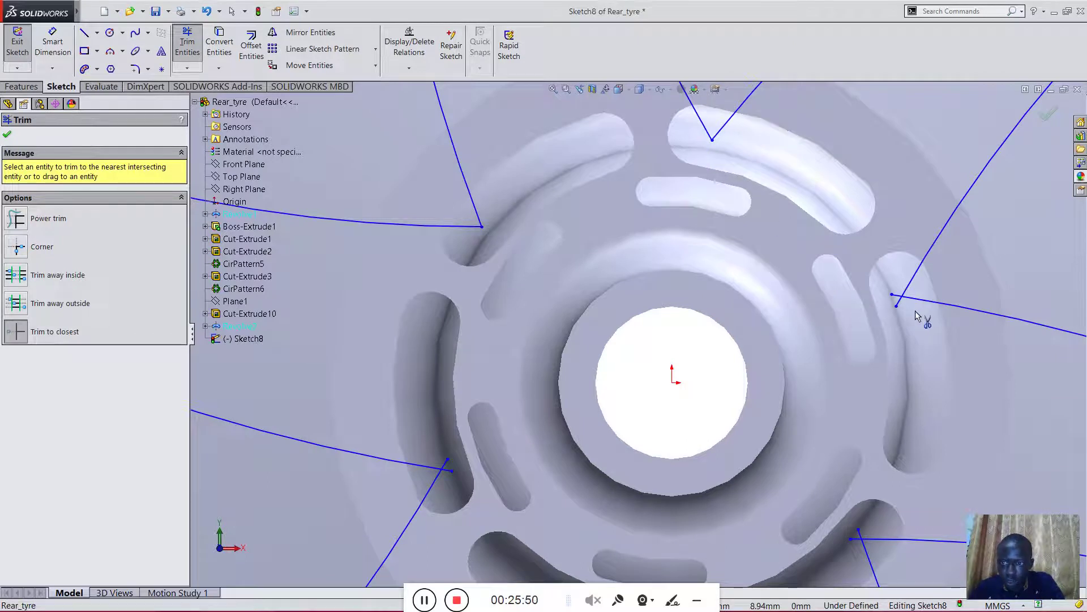
pyautogui.scroll(-5, 915, 310)
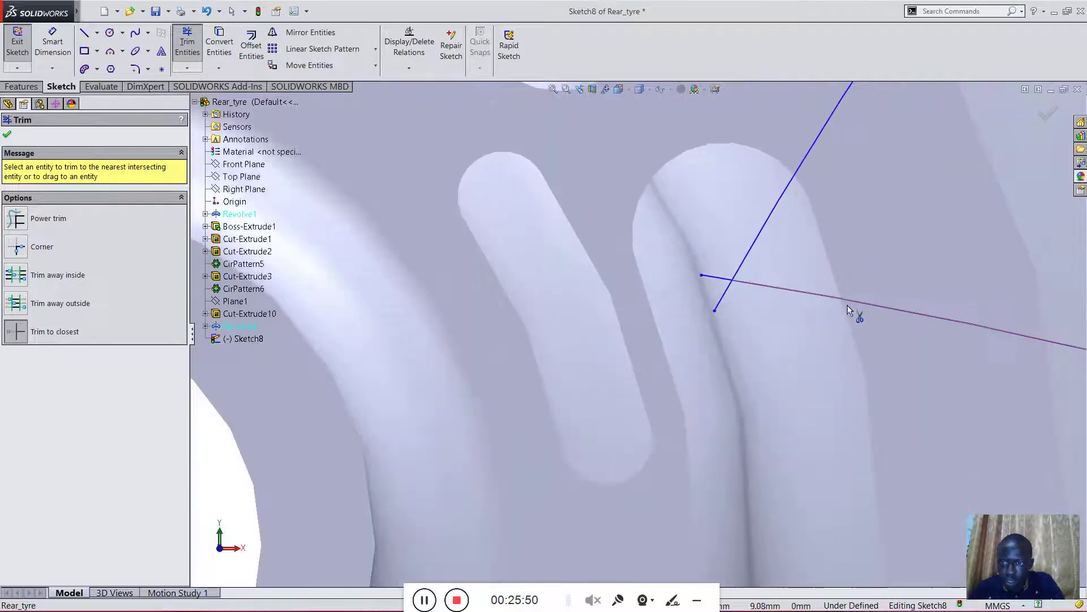
pyautogui.click(722, 307)
# - Trim the remaining stubs at the right spoke corner and the lower crossing
pyautogui.scroll(2, 675, 333)
pyautogui.scroll(3, 595, 391)
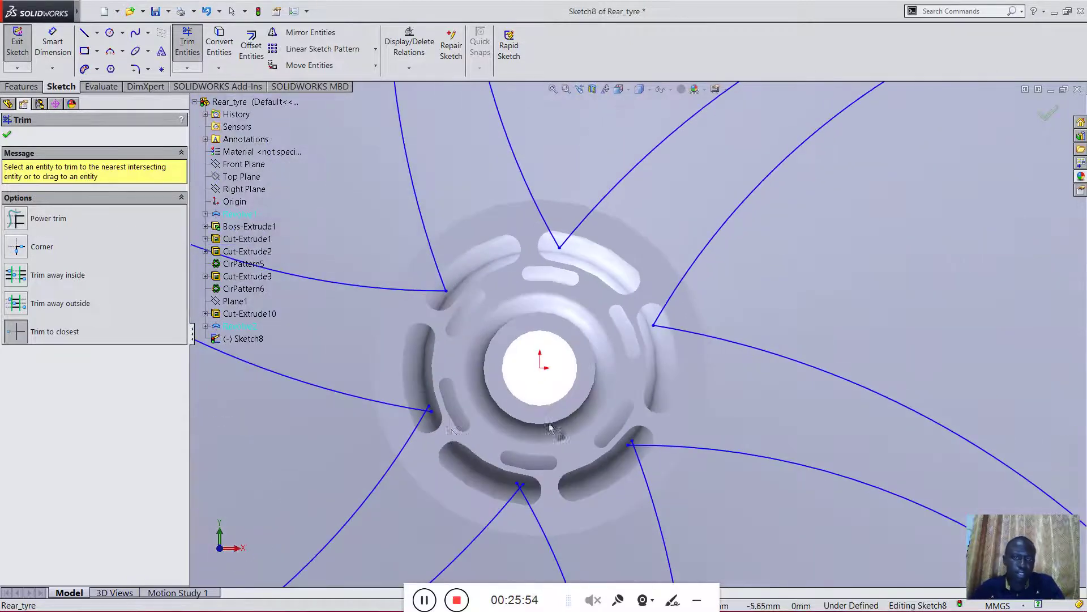
pyautogui.scroll(3, 452, 419)
pyautogui.scroll(-2, 522, 393)
pyautogui.scroll(-2, 522, 340)
pyautogui.scroll(-2, 522, 335)
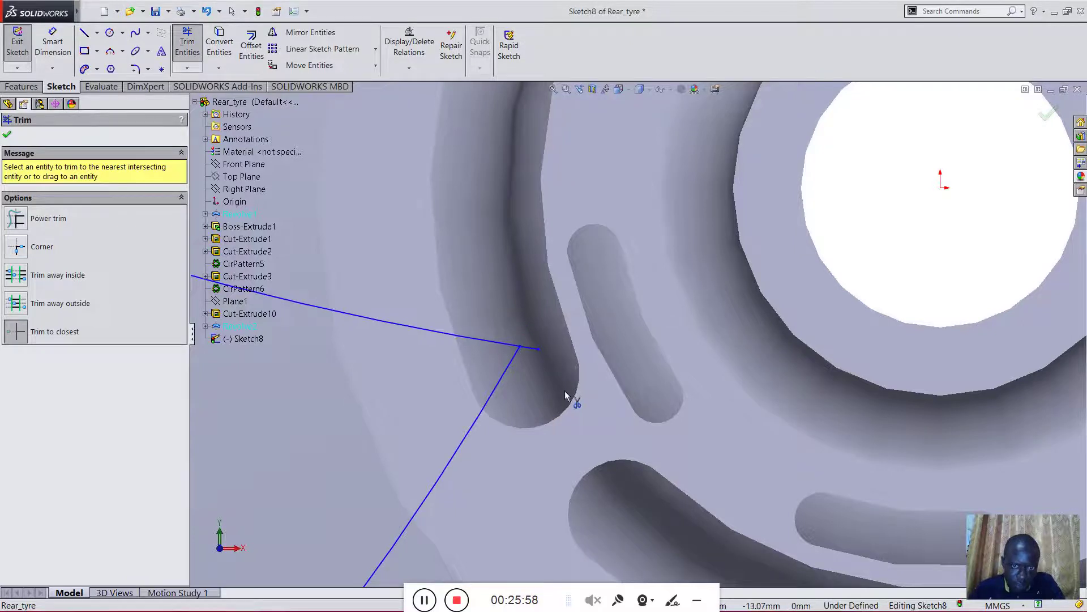
pyautogui.scroll(2, 565, 395)
pyautogui.scroll(2, 607, 396)
pyautogui.scroll(2, 759, 430)
pyautogui.scroll(-2, 780, 389)
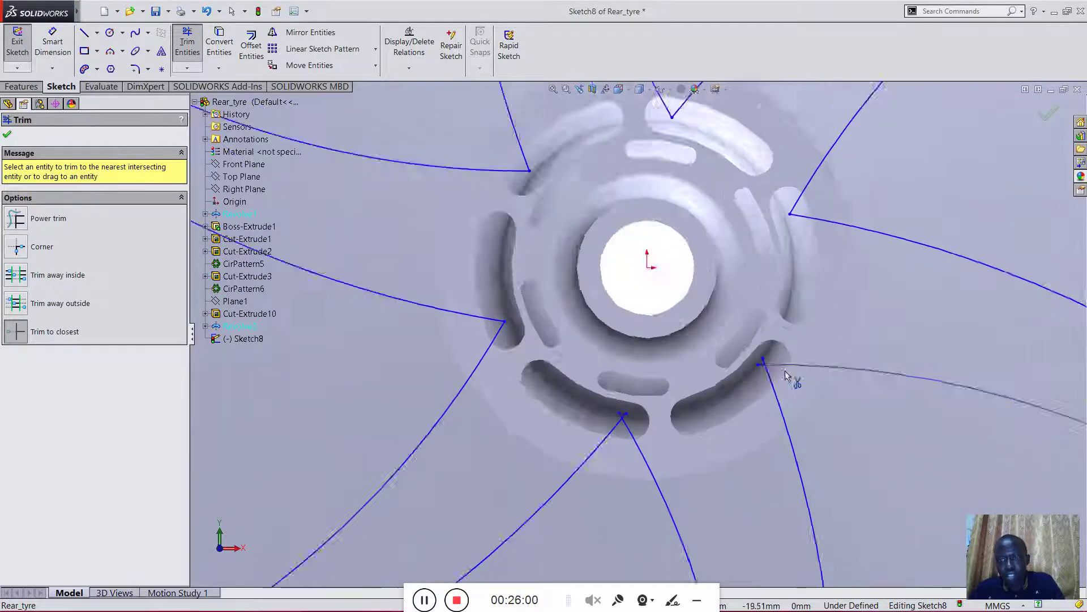
pyautogui.scroll(-2, 786, 375)
pyautogui.scroll(-2, 721, 363)
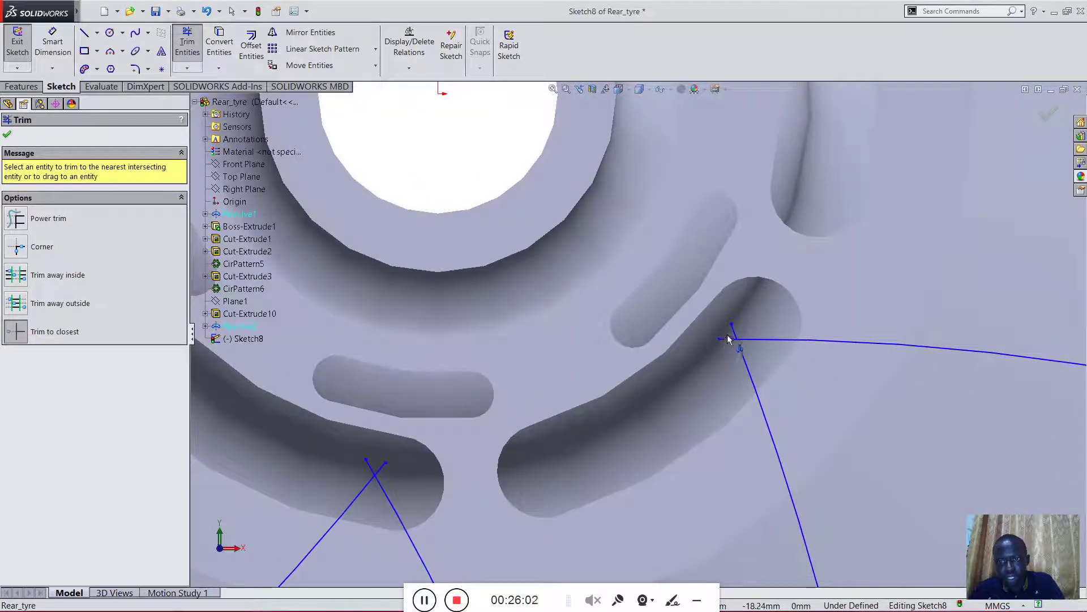
pyautogui.click(724, 339)
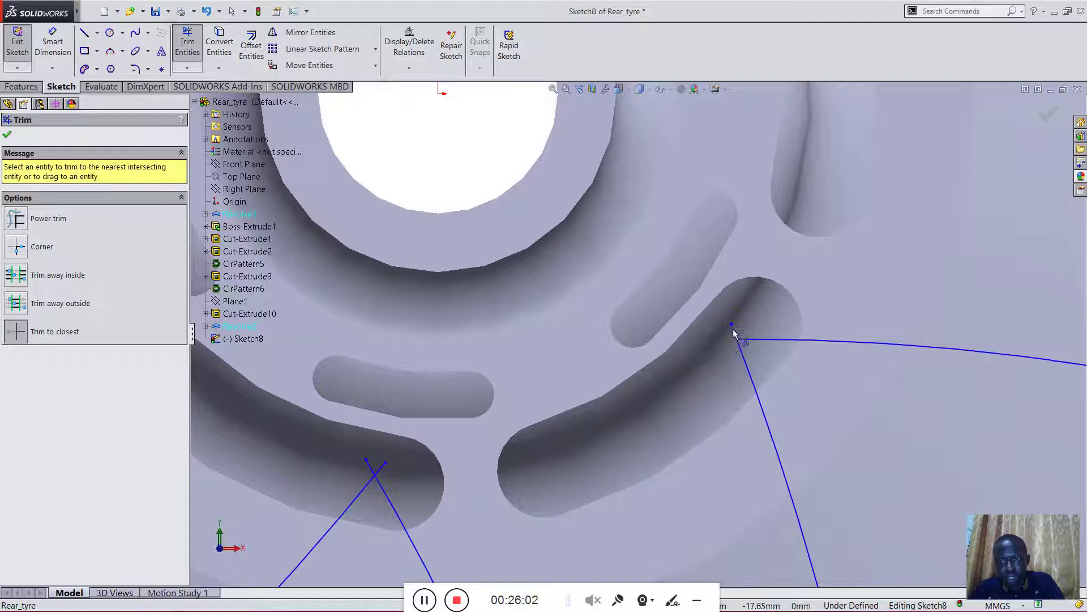
pyautogui.click(380, 466)
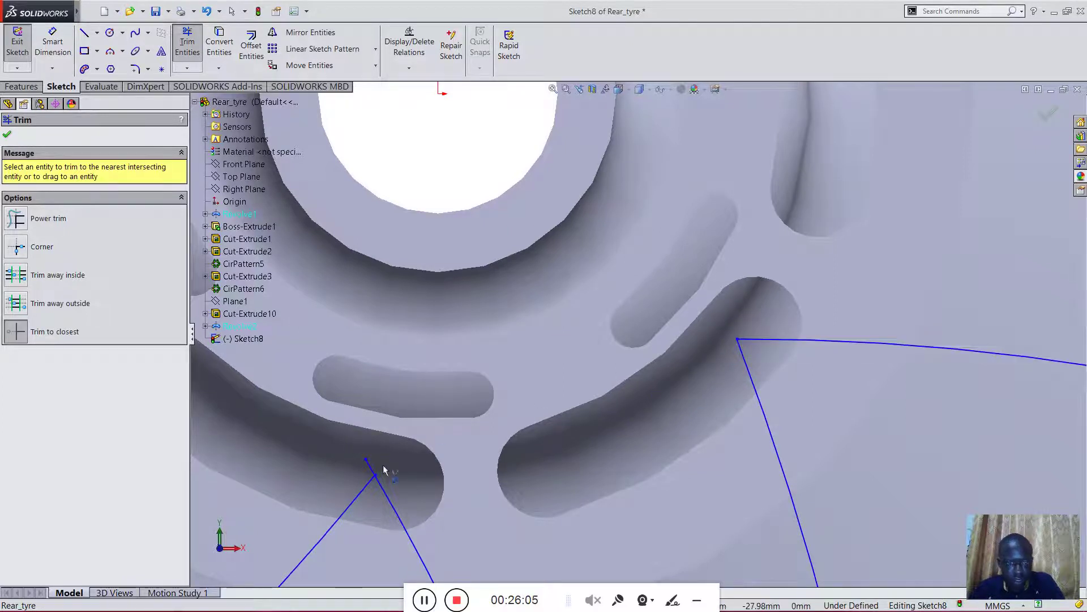
pyautogui.scroll(3, 467, 403)
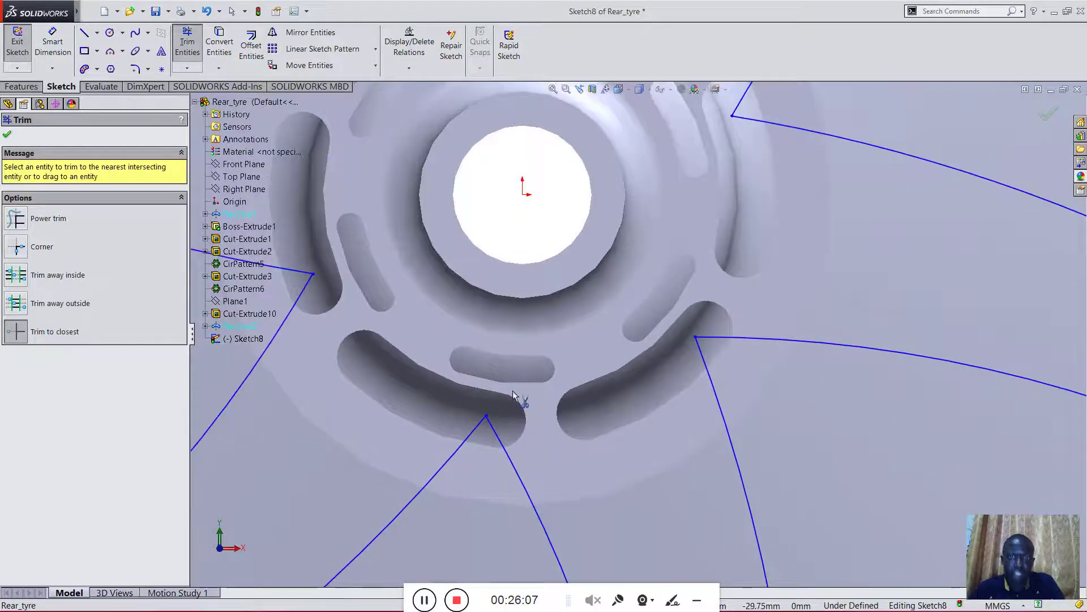
pyautogui.scroll(5, 531, 208)
pyautogui.scroll(-2, 572, 269)
pyautogui.scroll(-2, 570, 278)
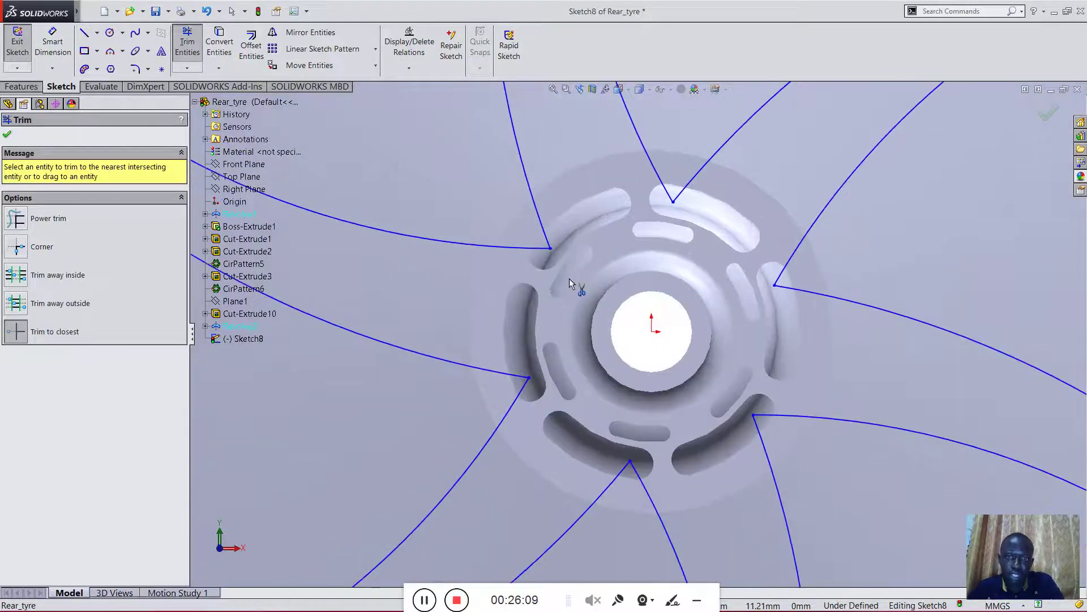
pyautogui.click(148, 69)
# - Set the sketch fillet radius to 5 mm and pick the six spoke corners at the hub
pyautogui.click(161, 86)
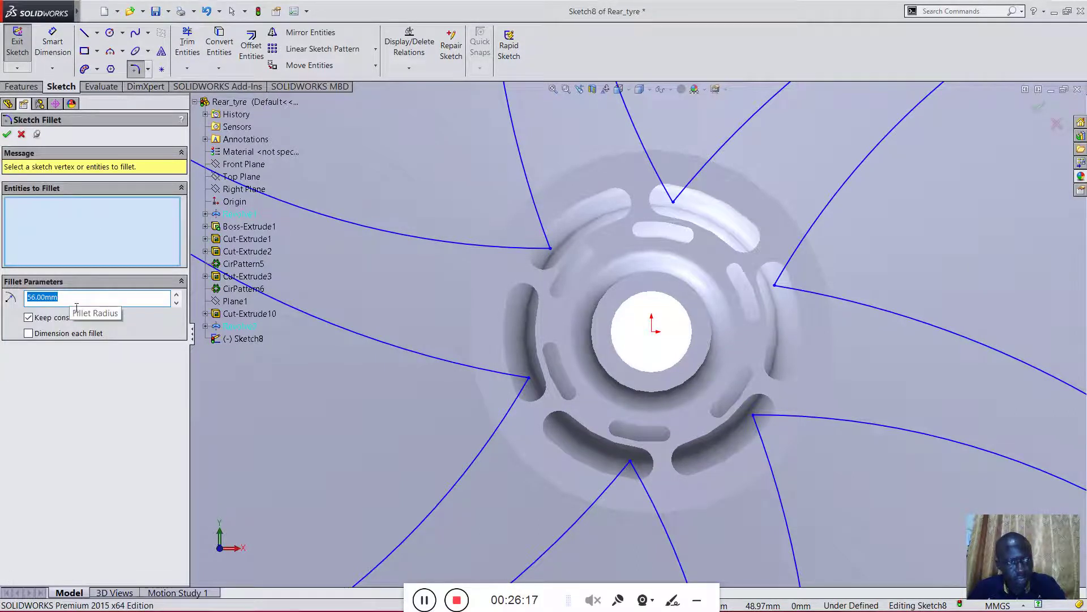
pyautogui.write('5')
pyautogui.press('Return')
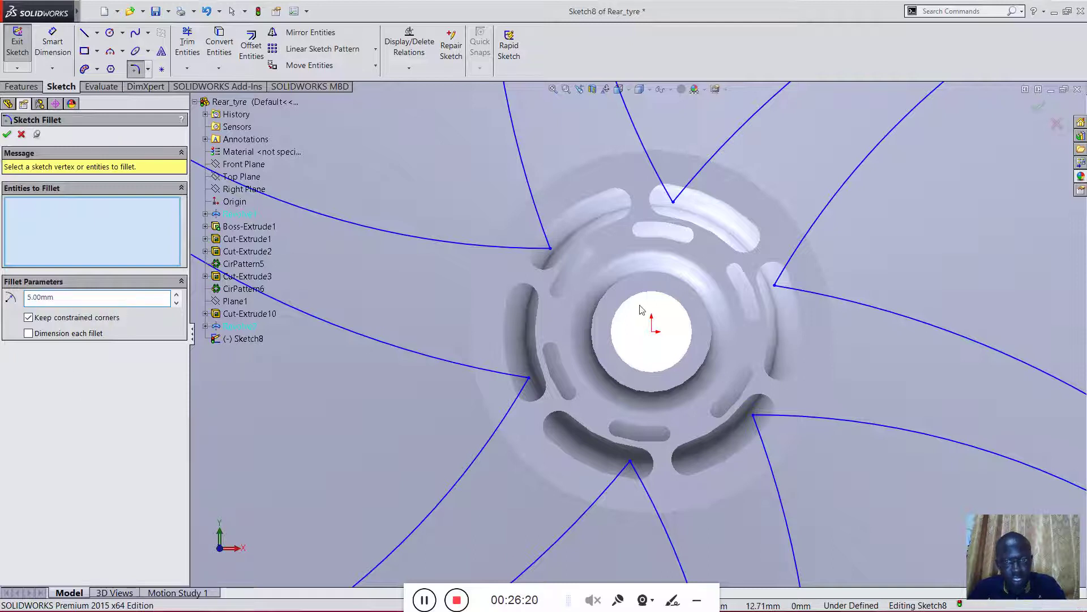
pyautogui.click(528, 378)
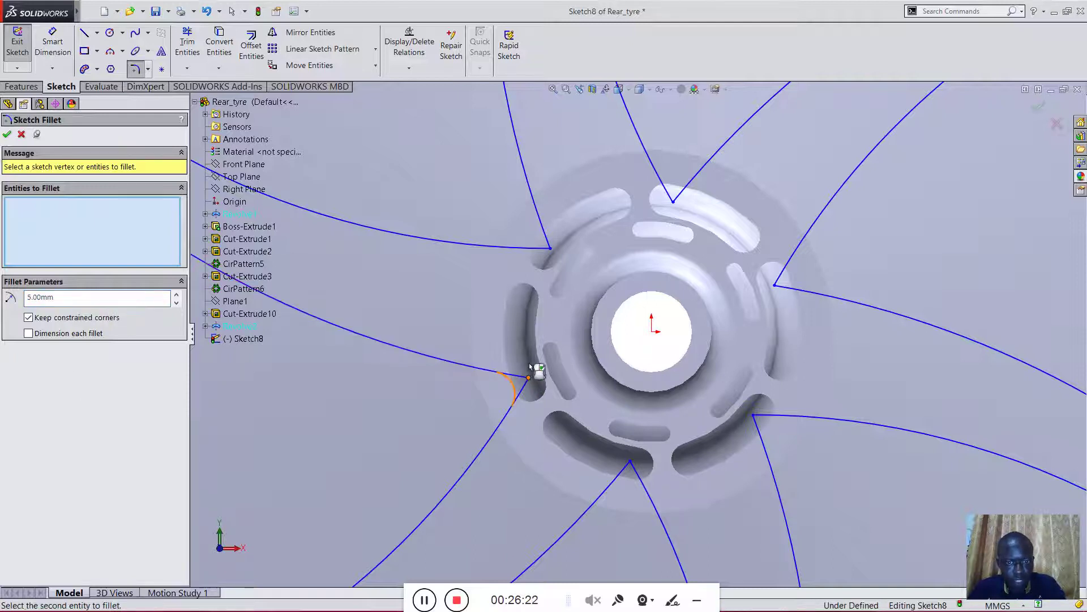
pyautogui.click(546, 249)
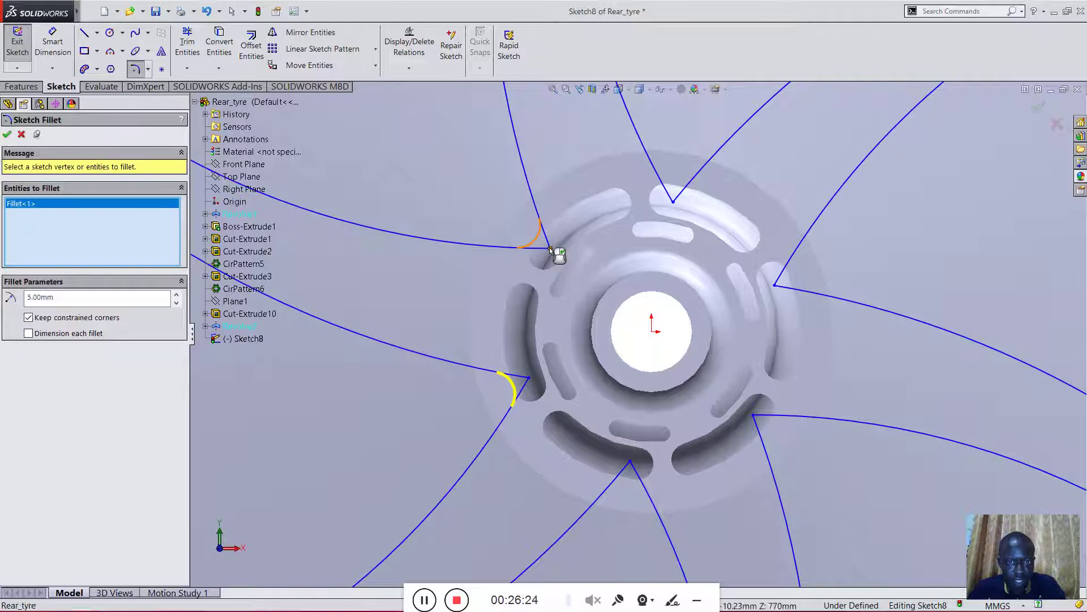
pyautogui.click(673, 204)
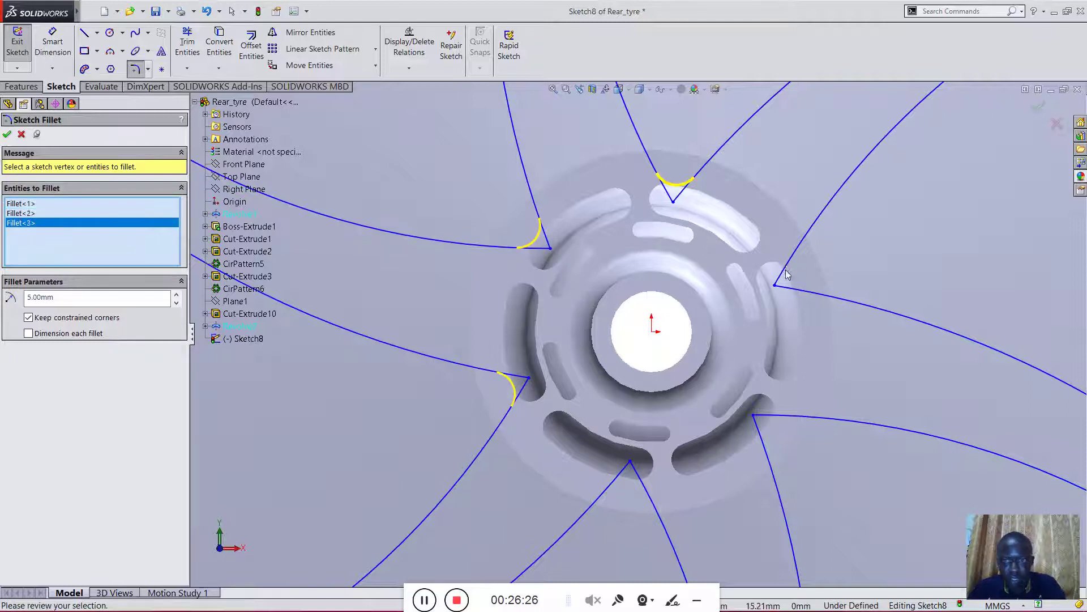
pyautogui.click(776, 287)
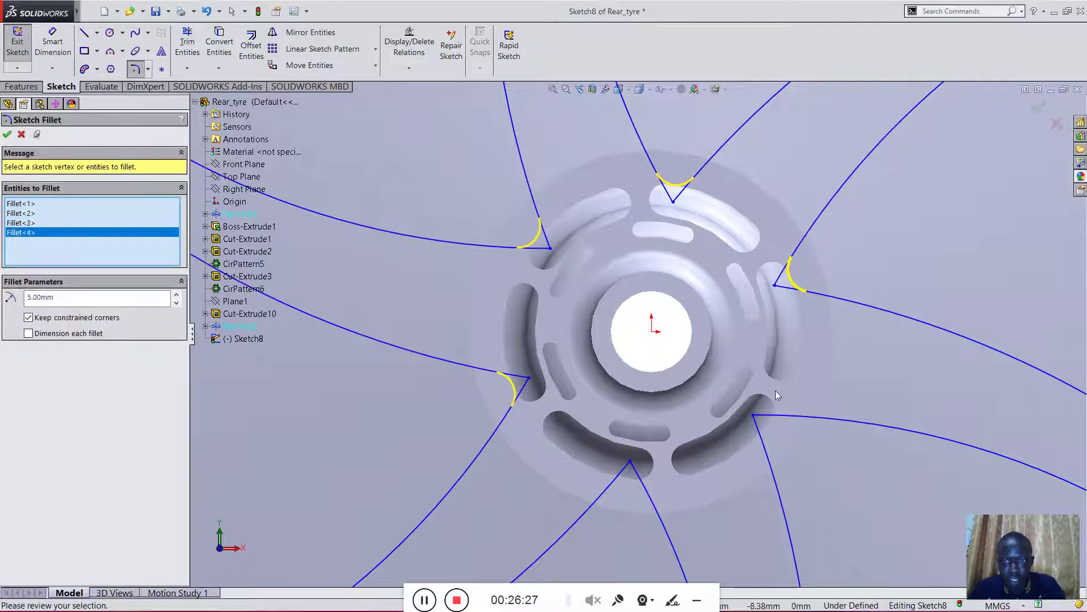
pyautogui.click(753, 416)
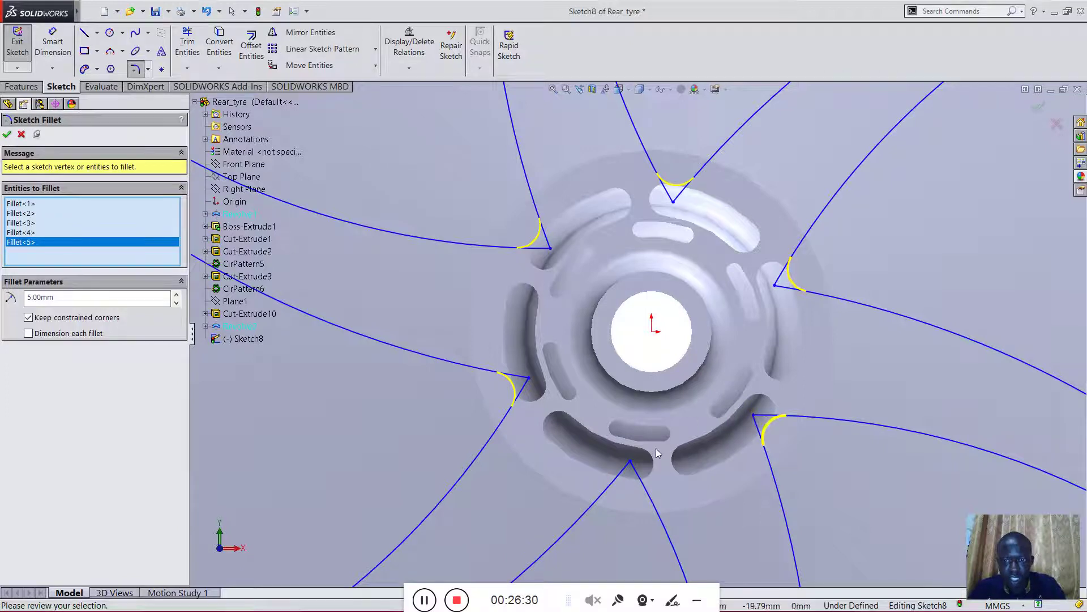
pyautogui.click(628, 463)
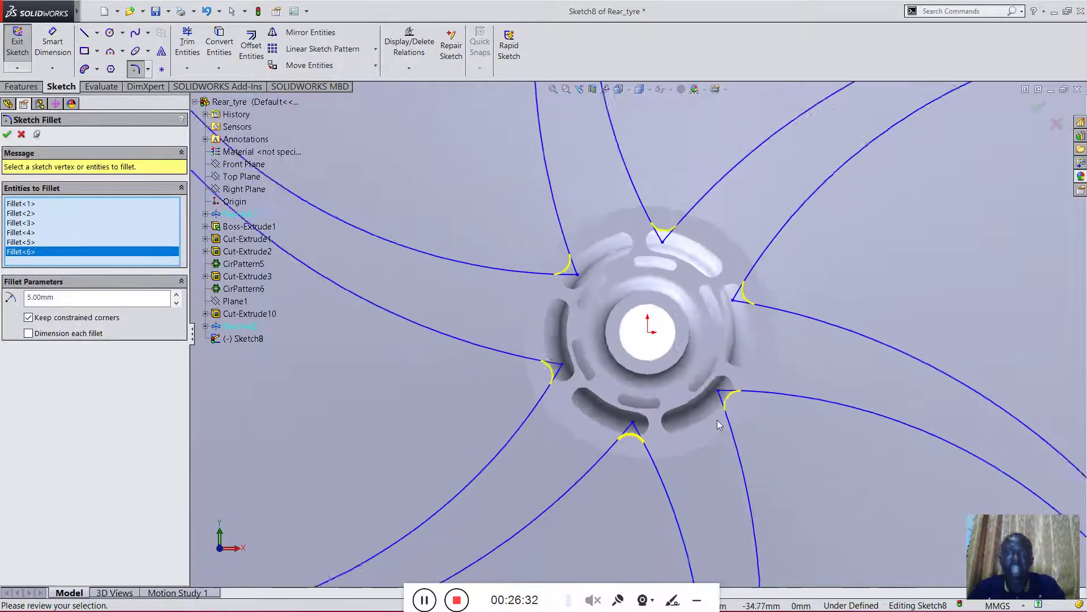
# - Apply the six fillets, close the fillet command and zoom out to the whole wheel
pyautogui.press('z')
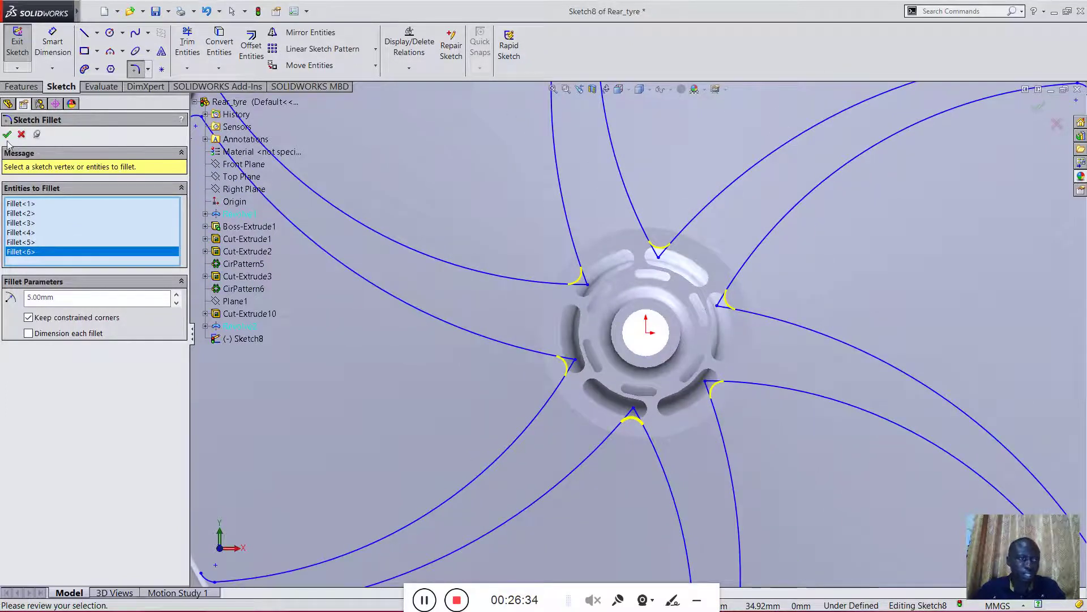
pyautogui.click(7, 135)
pyautogui.press('z')
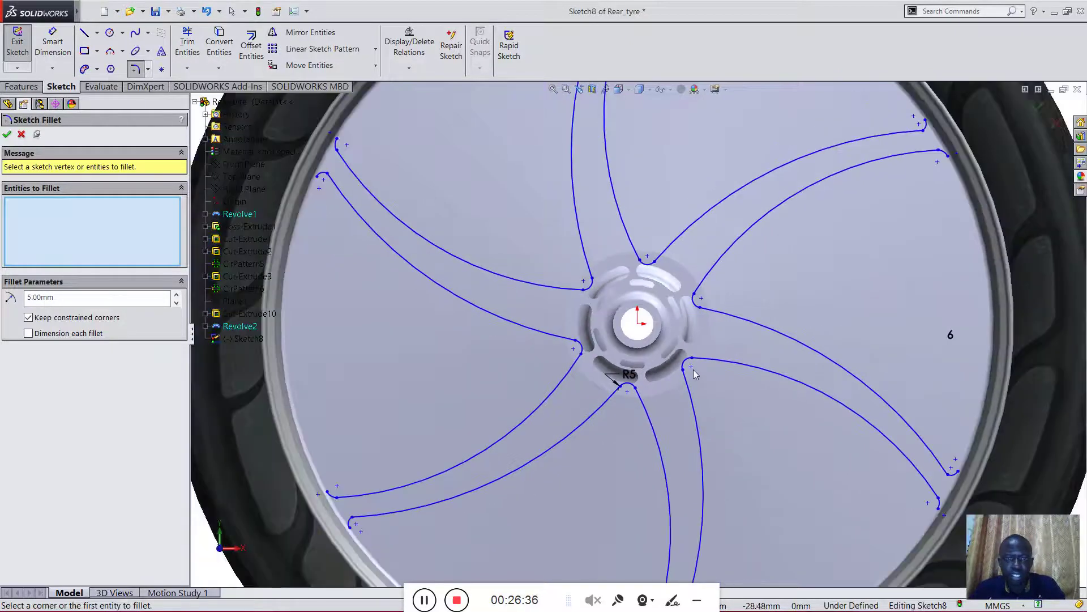
pyautogui.press('z')
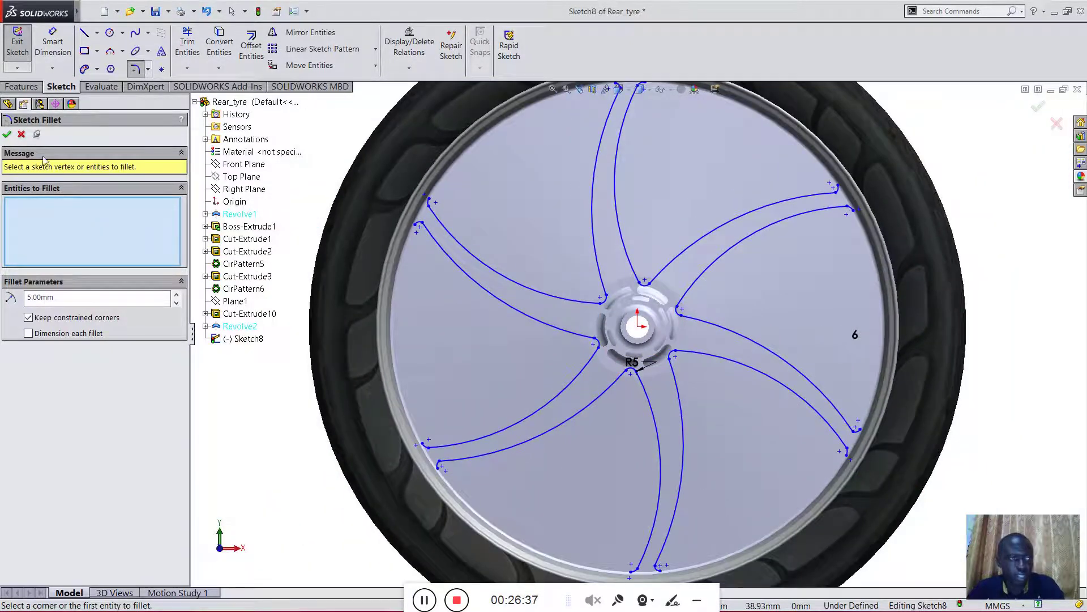
pyautogui.click(21, 135)
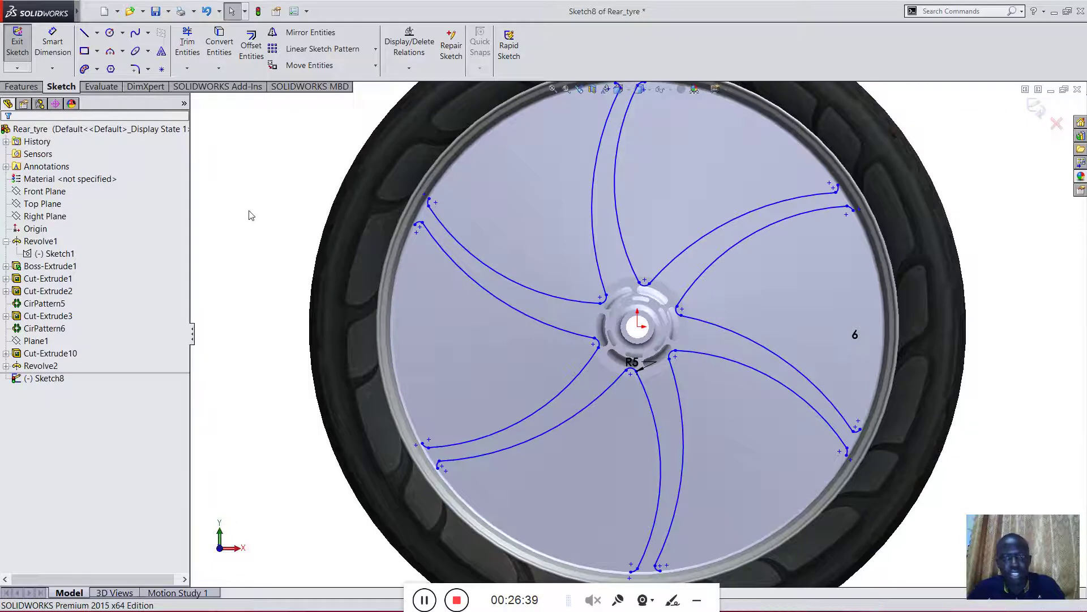
pyautogui.scroll(3, 768, 345)
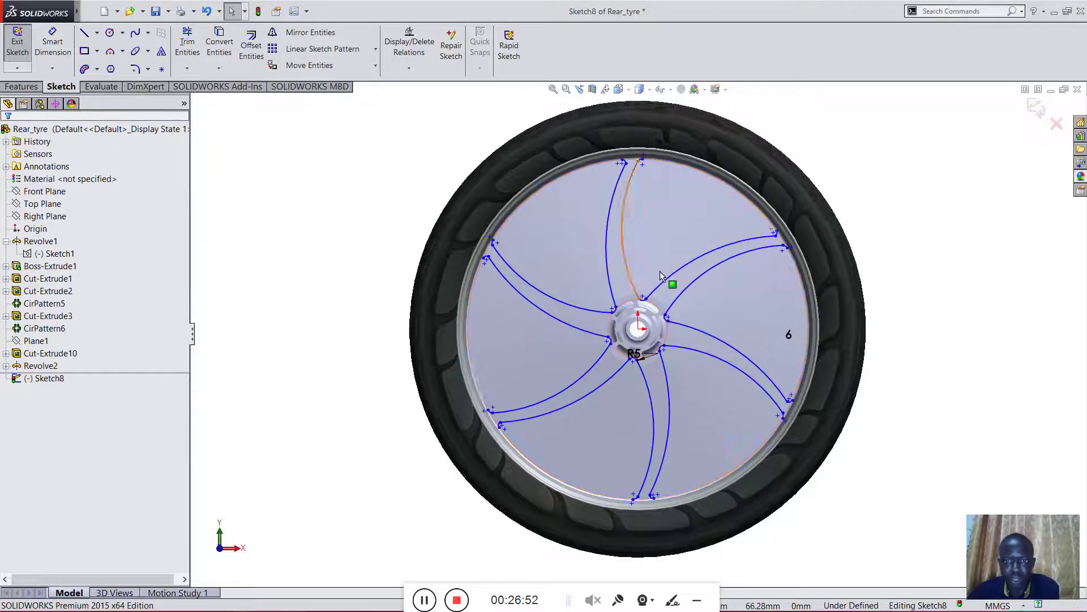
pyautogui.scroll(-2, 646, 231)
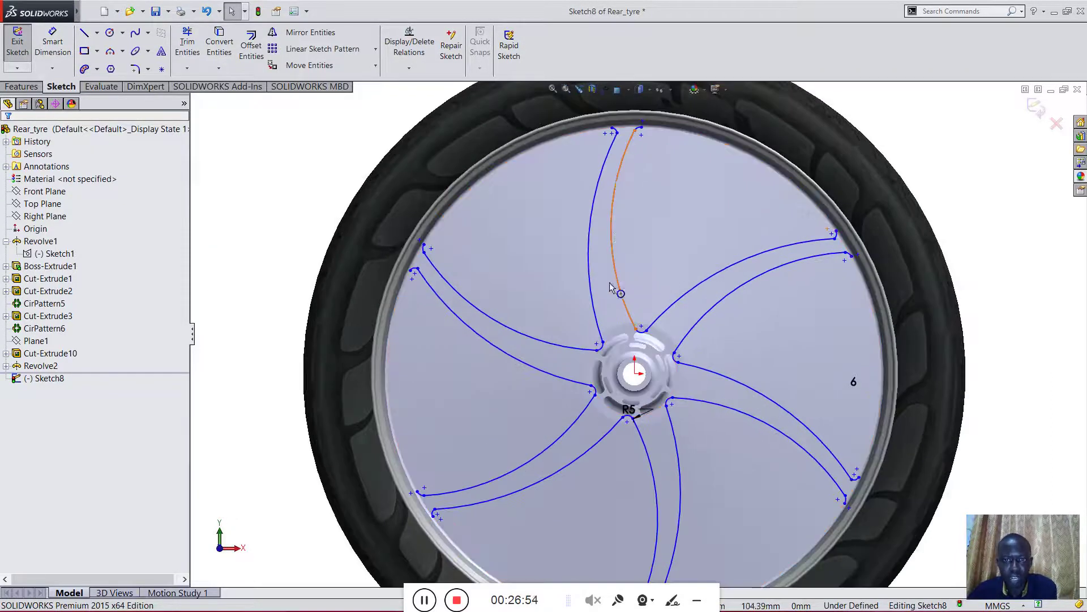
pyautogui.scroll(-3, 620, 218)
pyautogui.scroll(2, 620, 218)
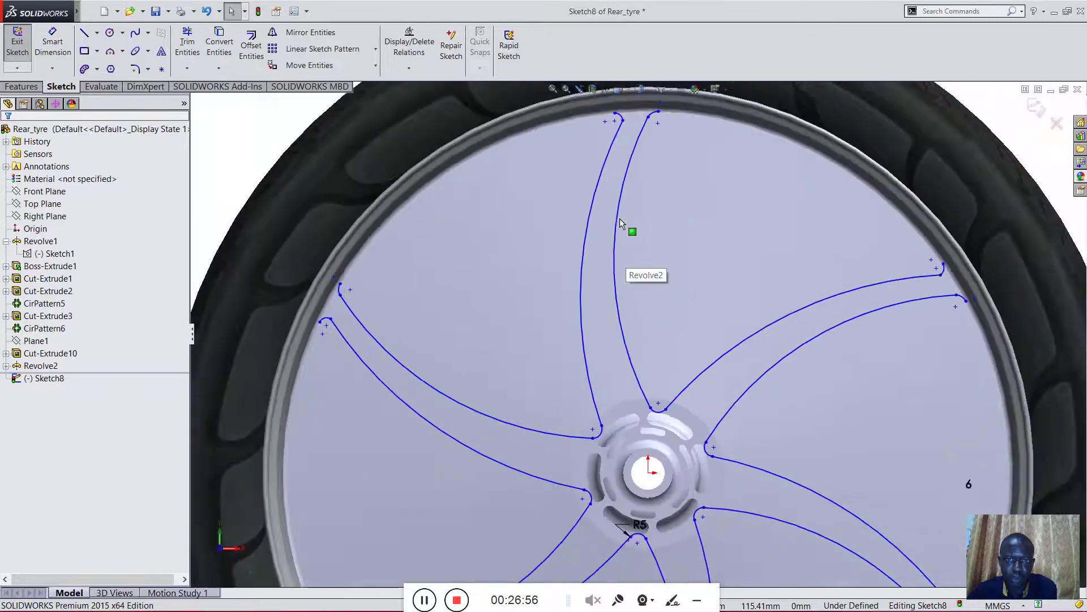
pyautogui.click(137, 53)
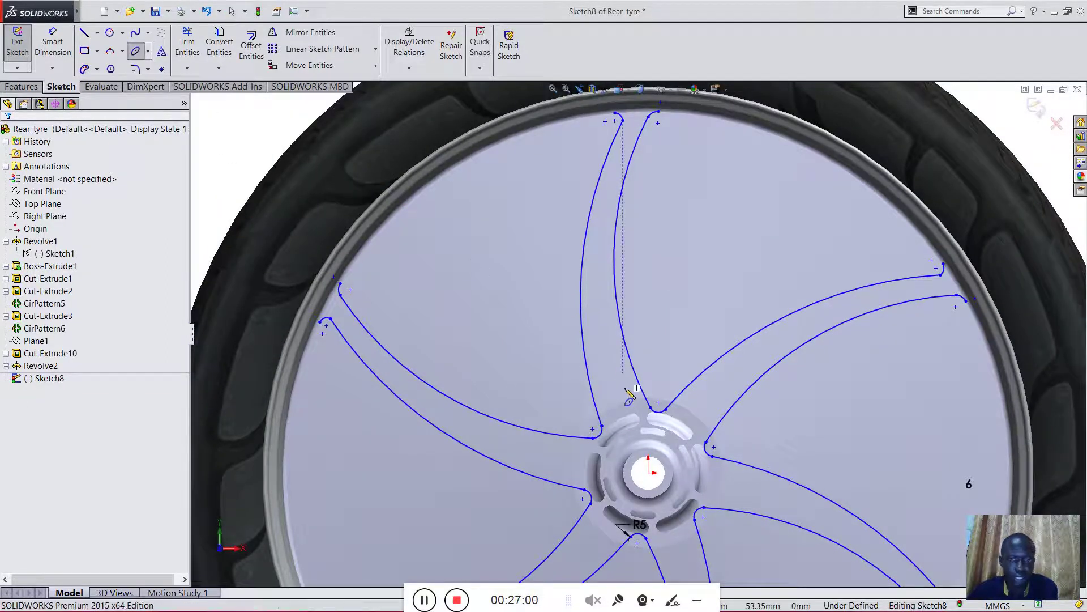
pyautogui.click(601, 351)
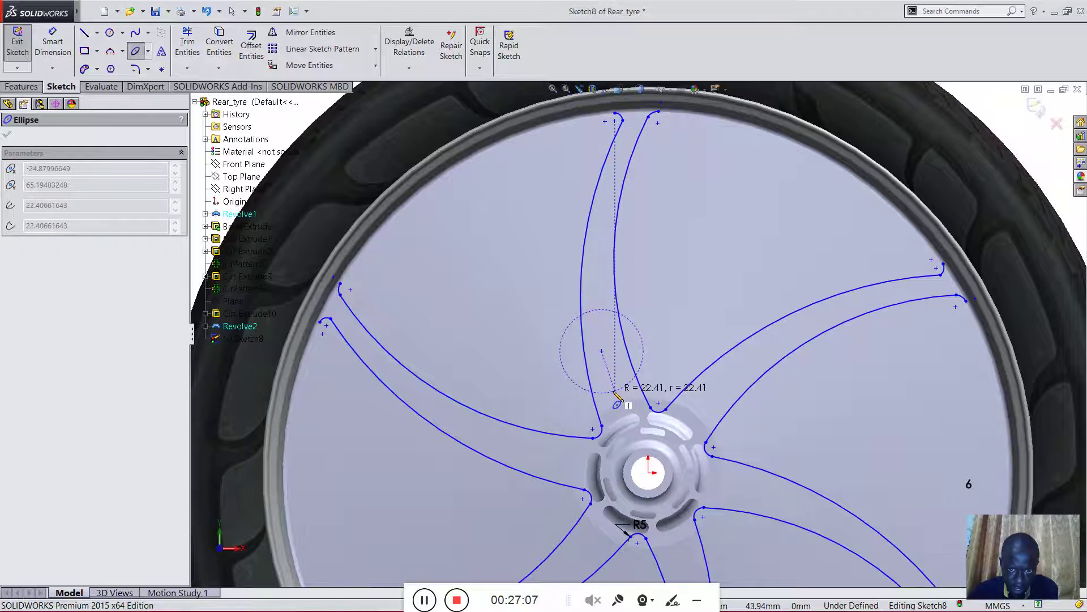
pyautogui.click(614, 392)
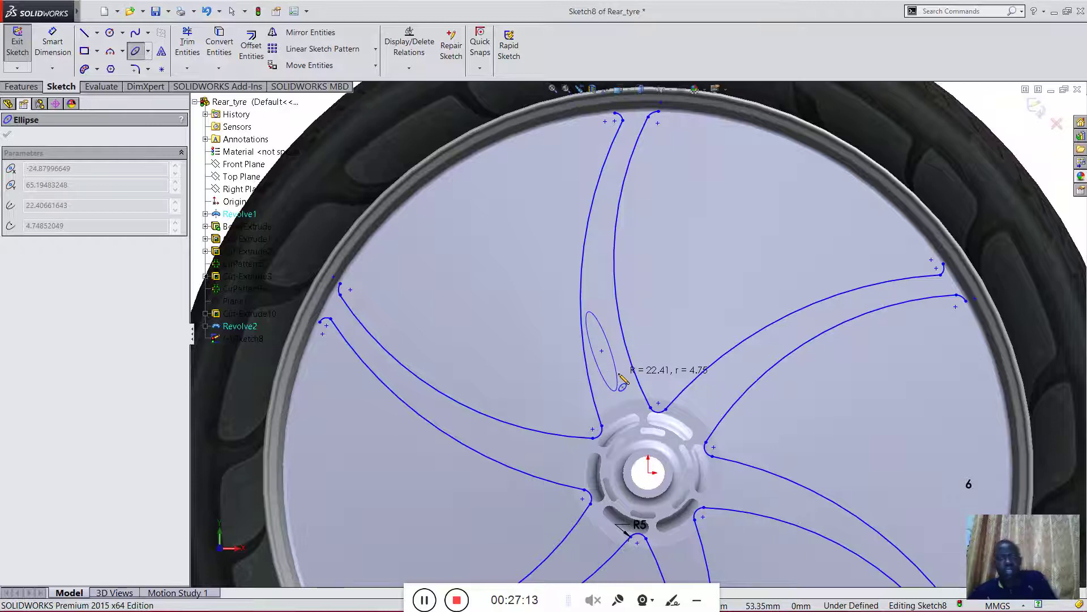
pyautogui.press('Escape')
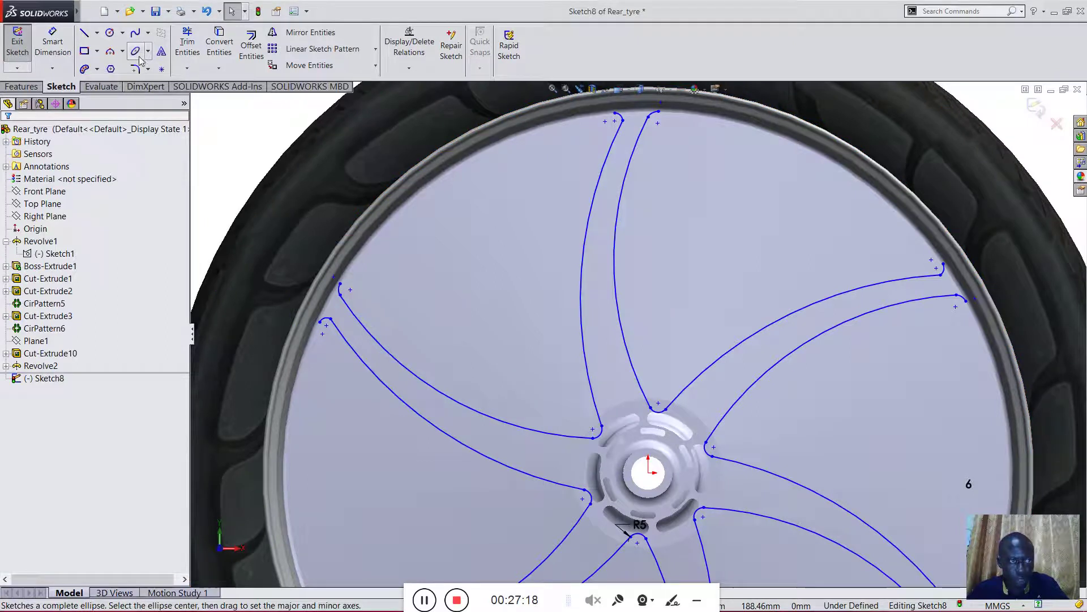
# - Draw a three-point arc slot about 7.4 mm wide inside the upper spoke
pyautogui.click(98, 70)
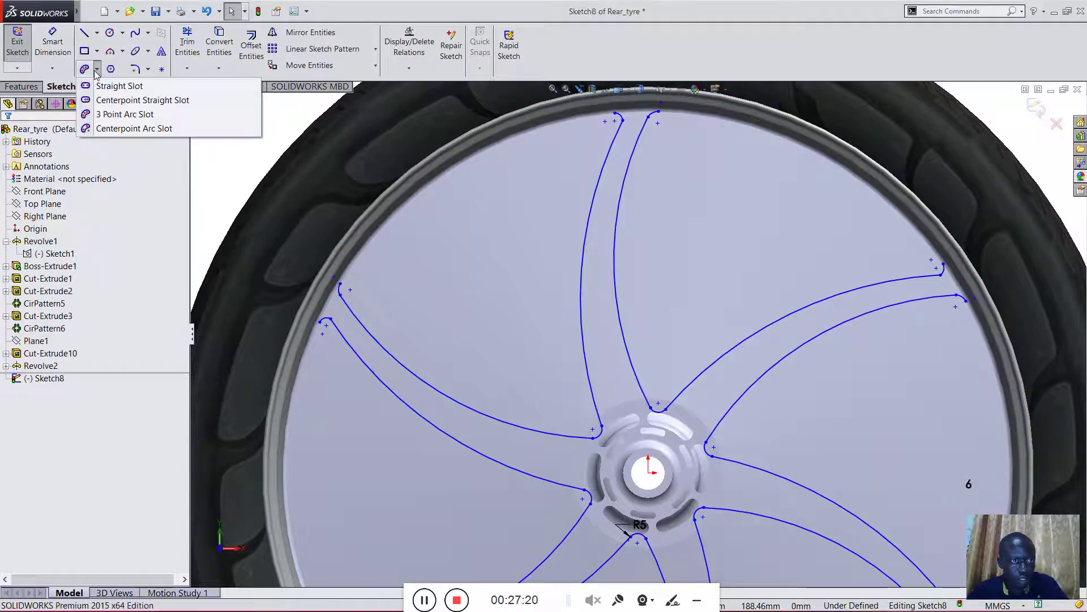
pyautogui.click(93, 115)
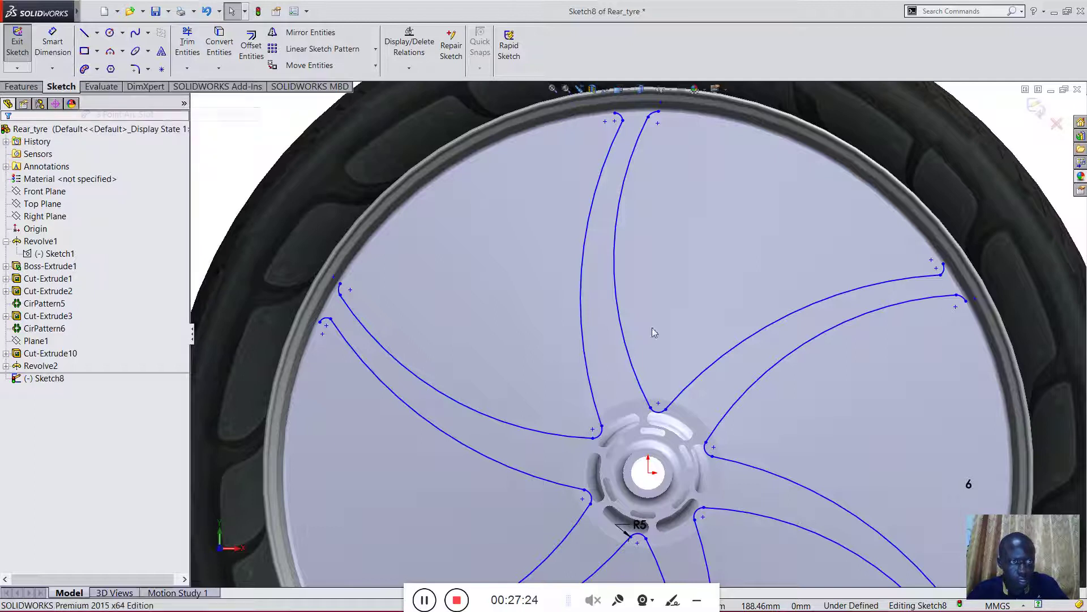
pyautogui.scroll(-3, 623, 412)
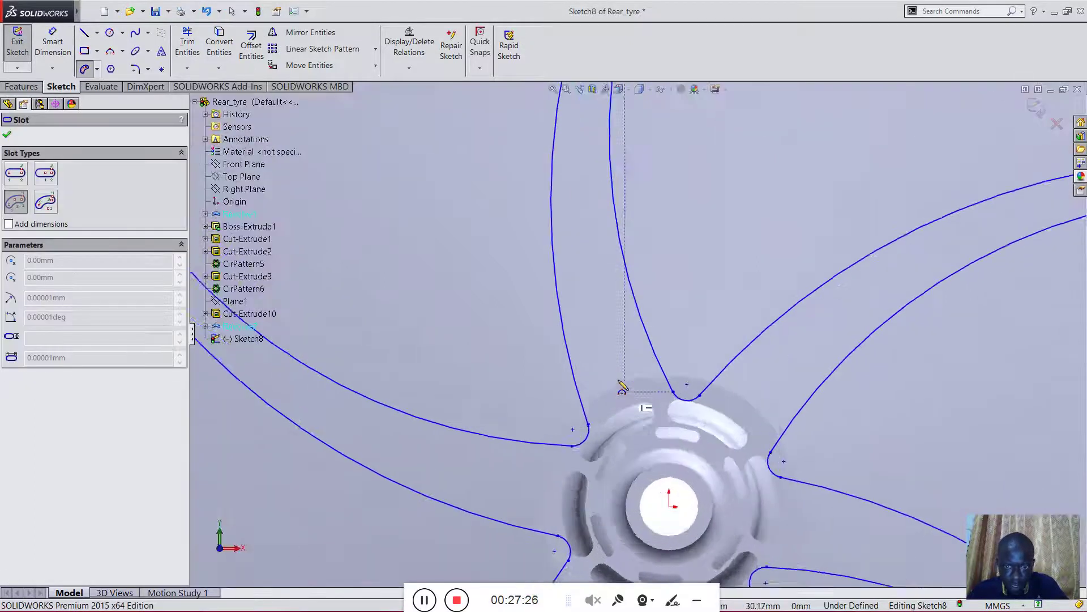
pyautogui.scroll(-2, 615, 345)
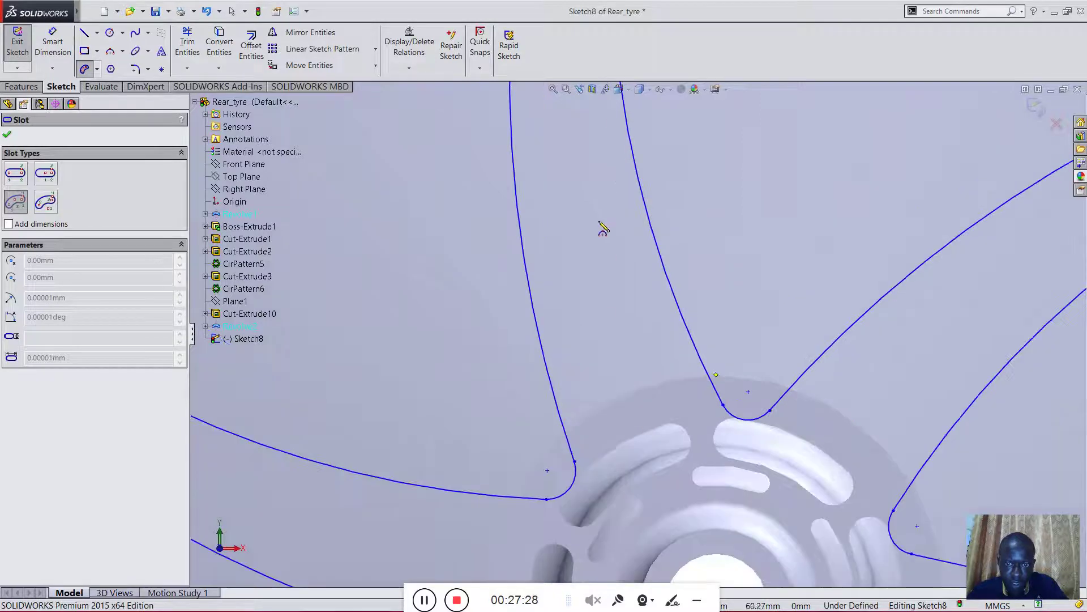
pyautogui.click(572, 170)
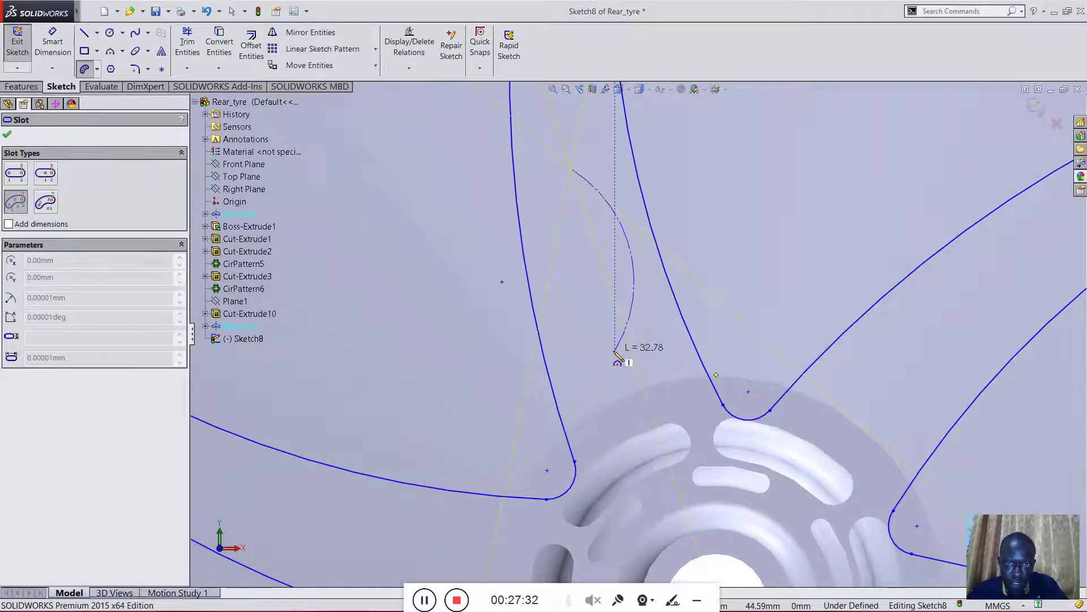
pyautogui.click(616, 349)
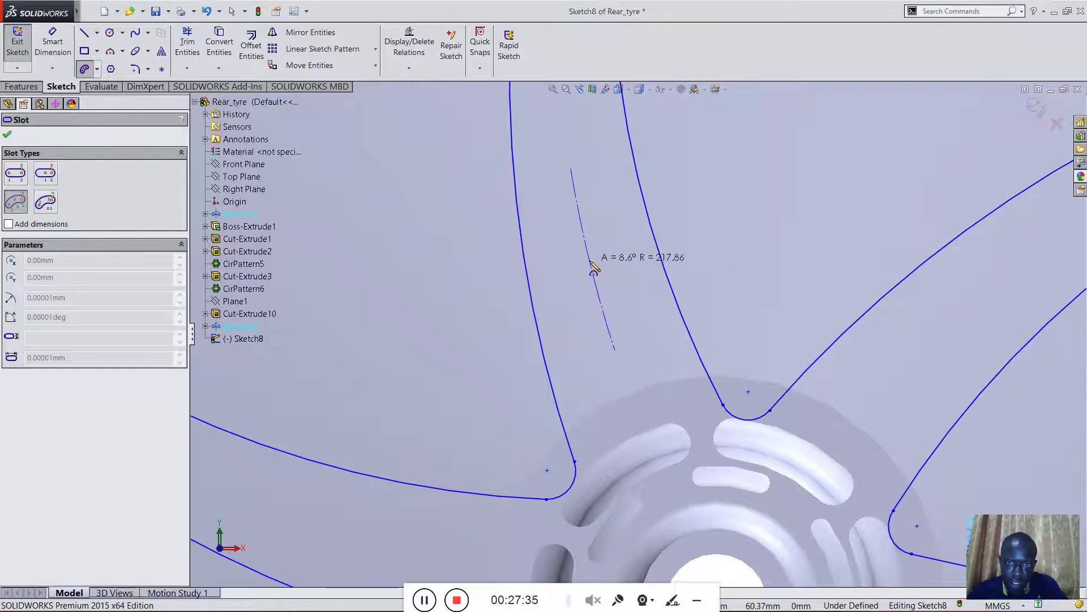
pyautogui.click(593, 268)
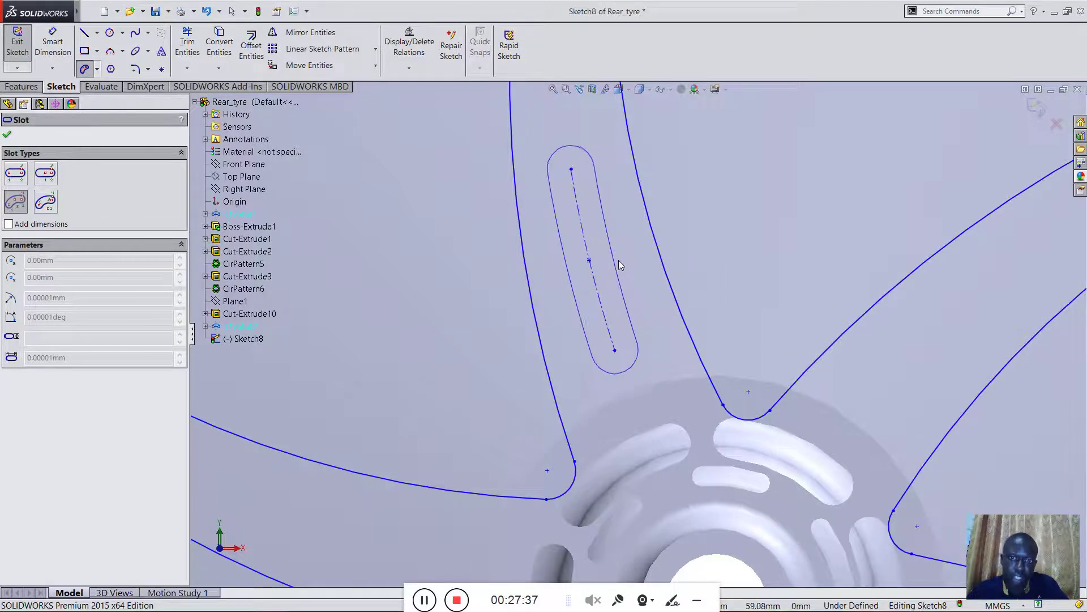
pyautogui.click(614, 270)
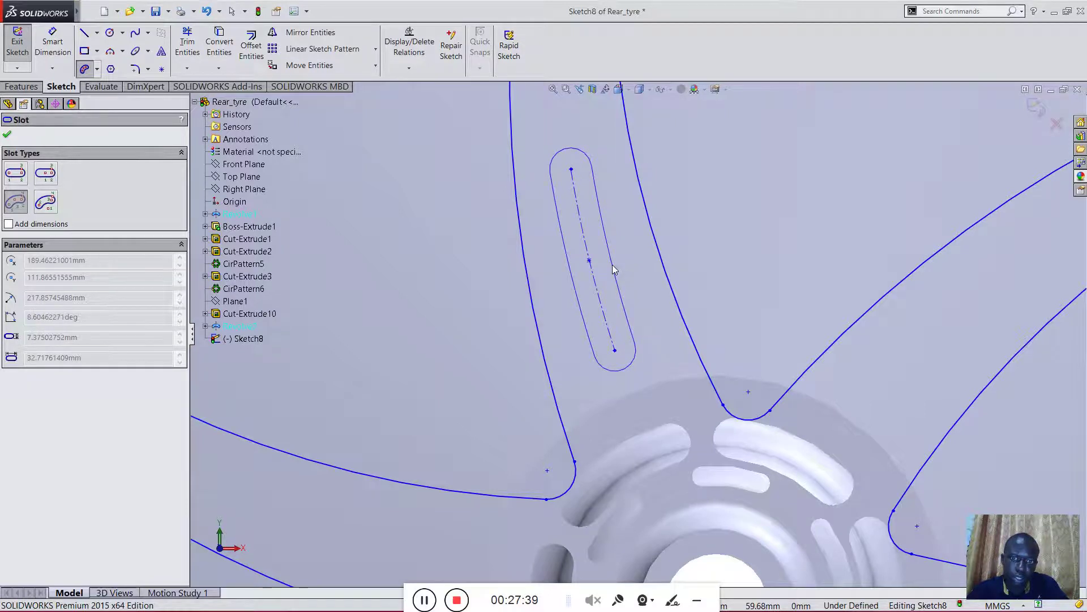
pyautogui.click(615, 272)
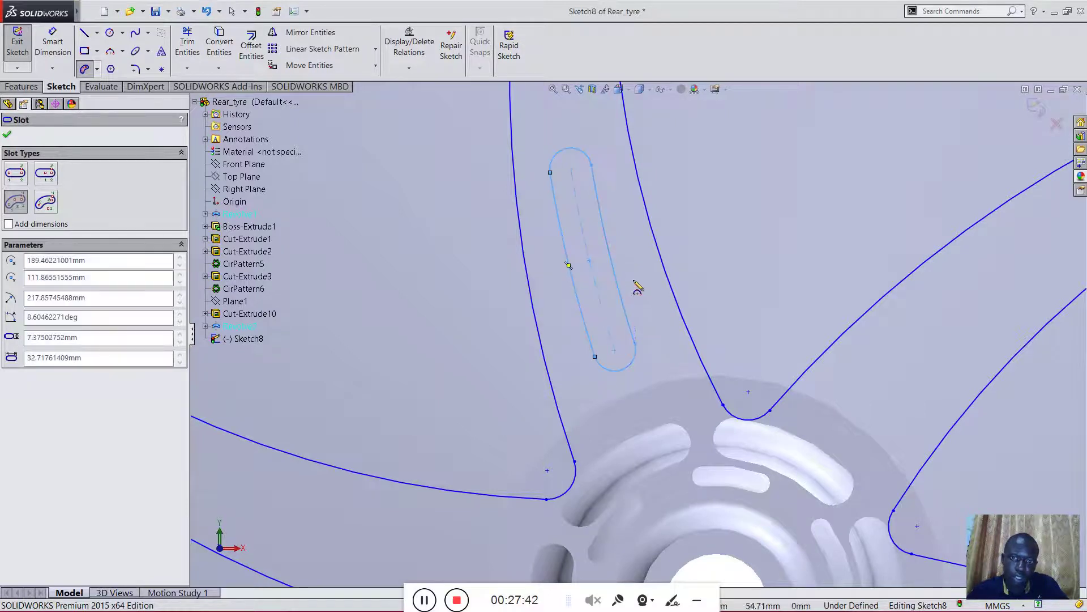
pyautogui.scroll(2, 619, 217)
pyautogui.scroll(1, 626, 195)
pyautogui.scroll(2, 626, 195)
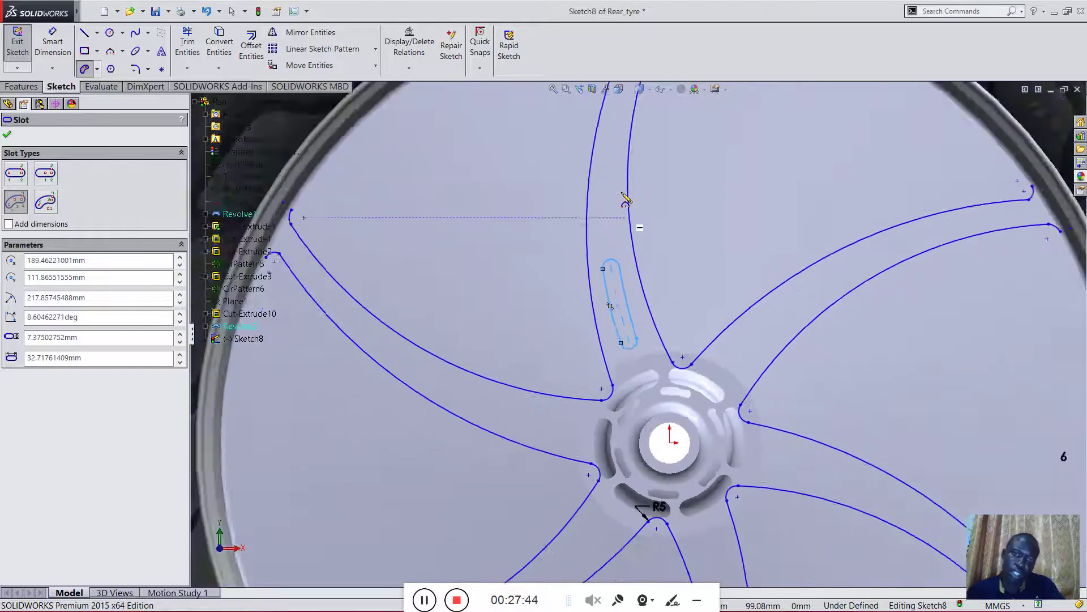
pyautogui.scroll(2, 625, 199)
pyautogui.scroll(-2, 625, 201)
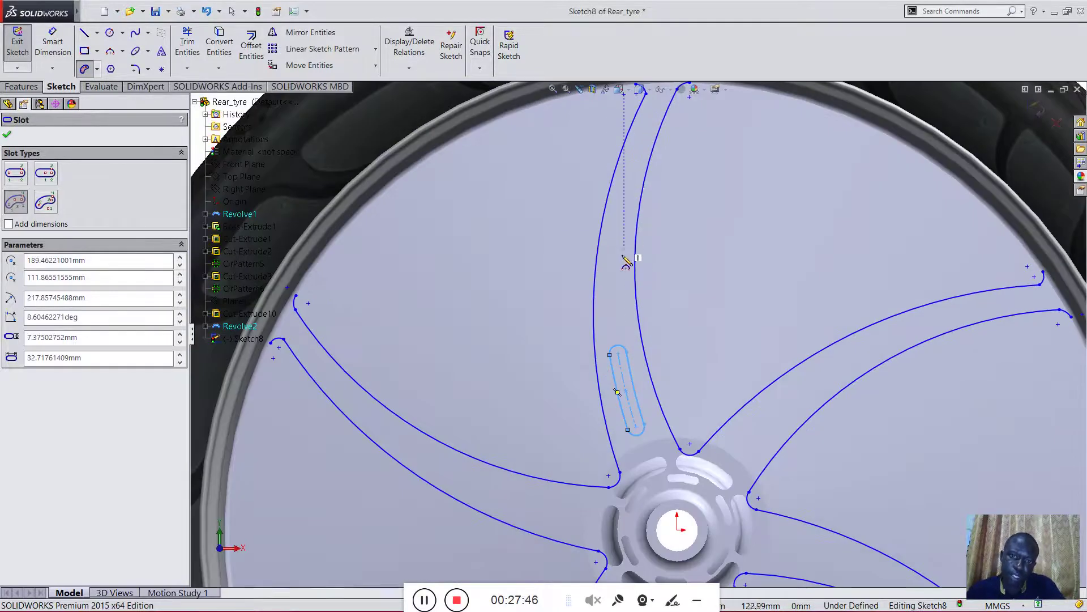
pyautogui.scroll(-1, 623, 264)
pyautogui.scroll(1, 625, 272)
pyautogui.scroll(-1, 627, 294)
pyautogui.scroll(-2, 637, 300)
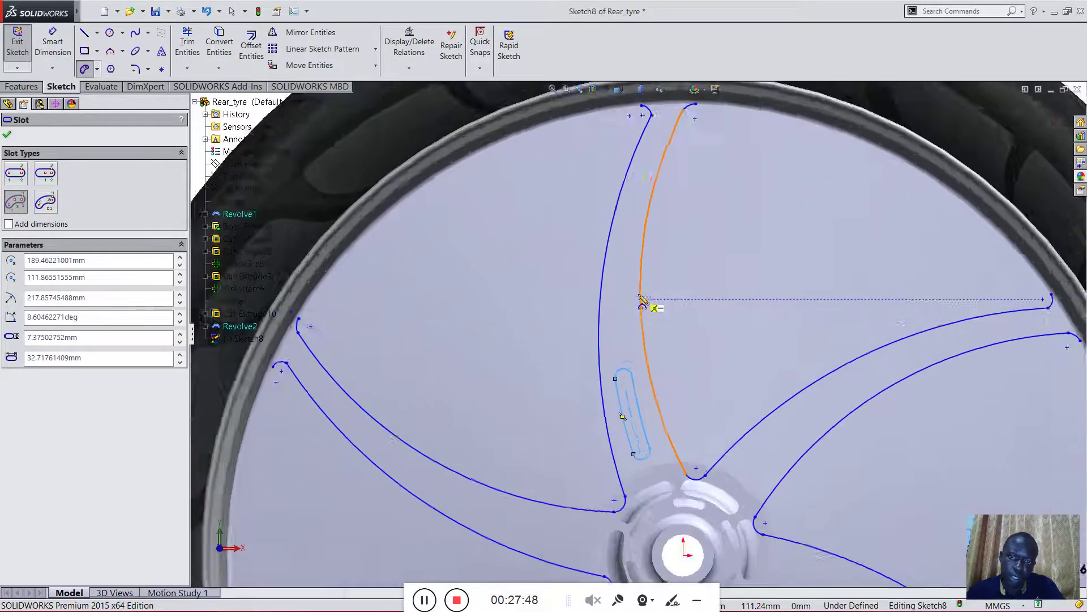
pyautogui.scroll(-1, 640, 295)
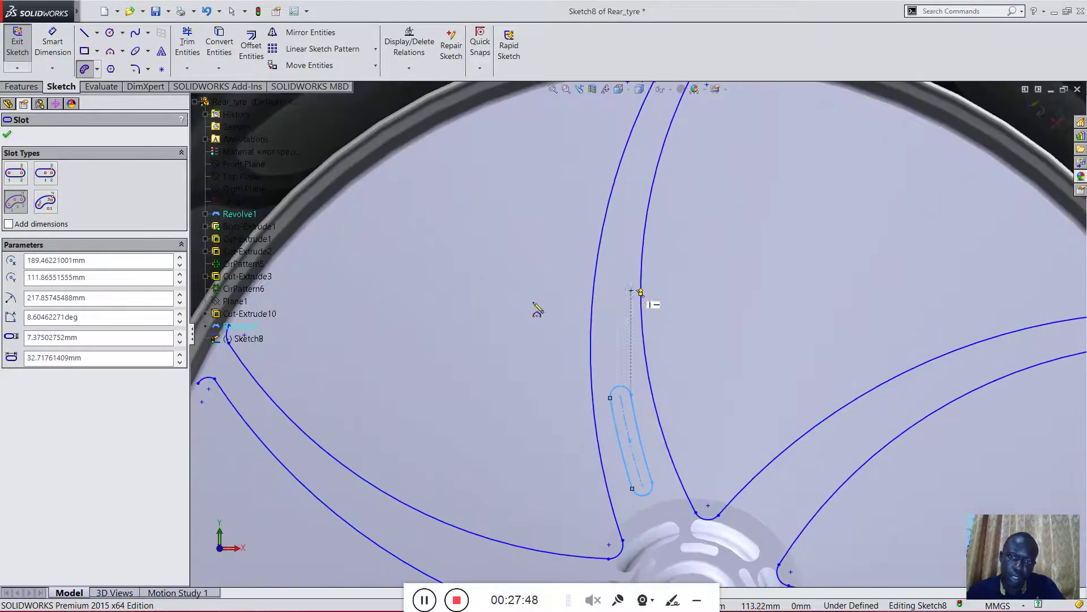
# - Exit the slot tool and switch to the 3 Point Arc tool
pyautogui.press('Escape')
pyautogui.click(88, 35)
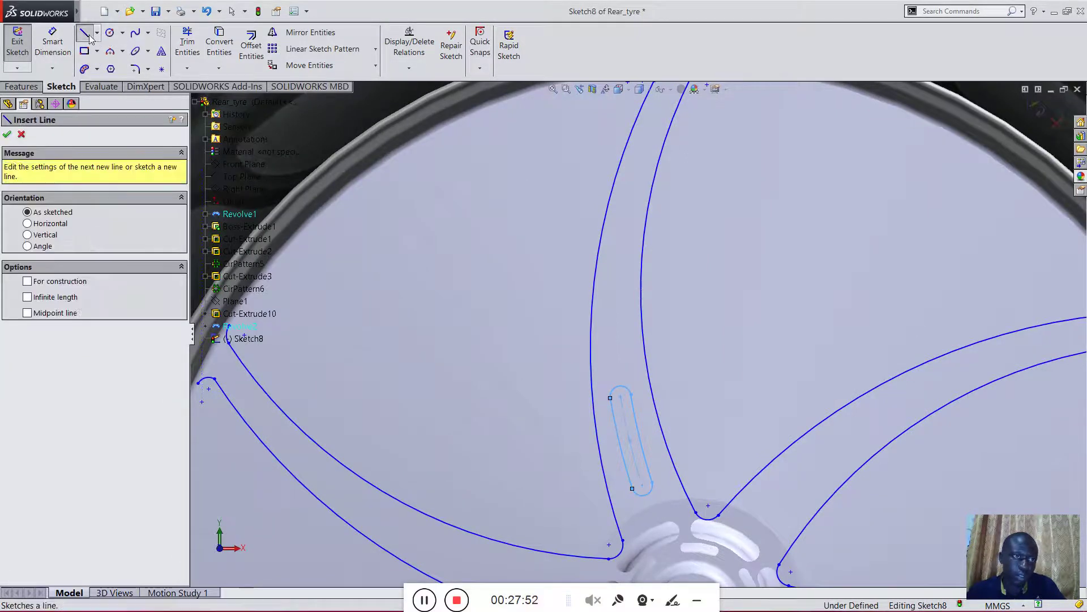
pyautogui.click(113, 54)
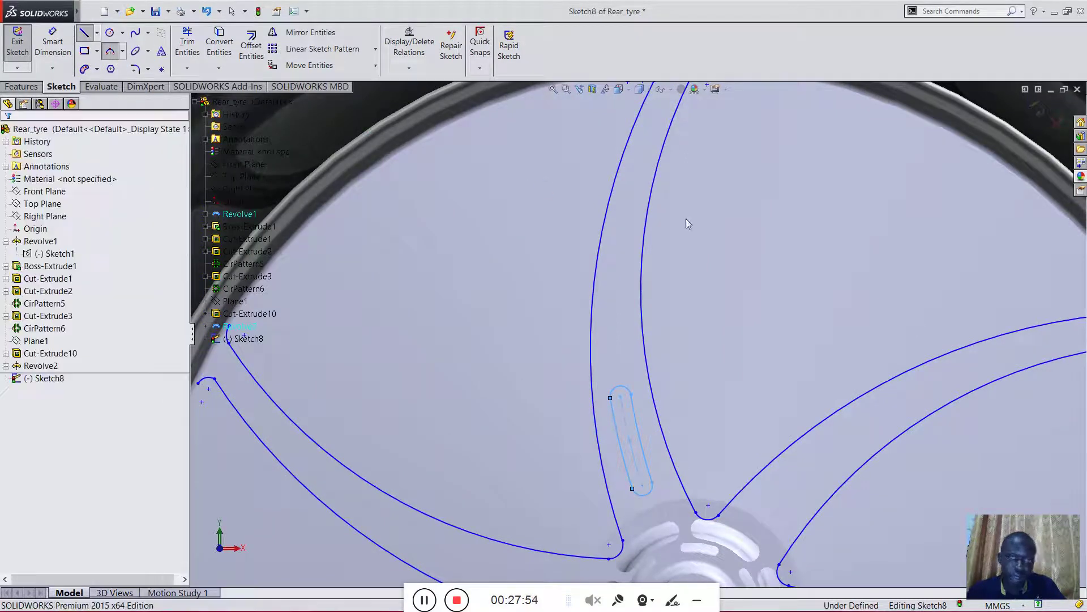
pyautogui.scroll(-2, 631, 233)
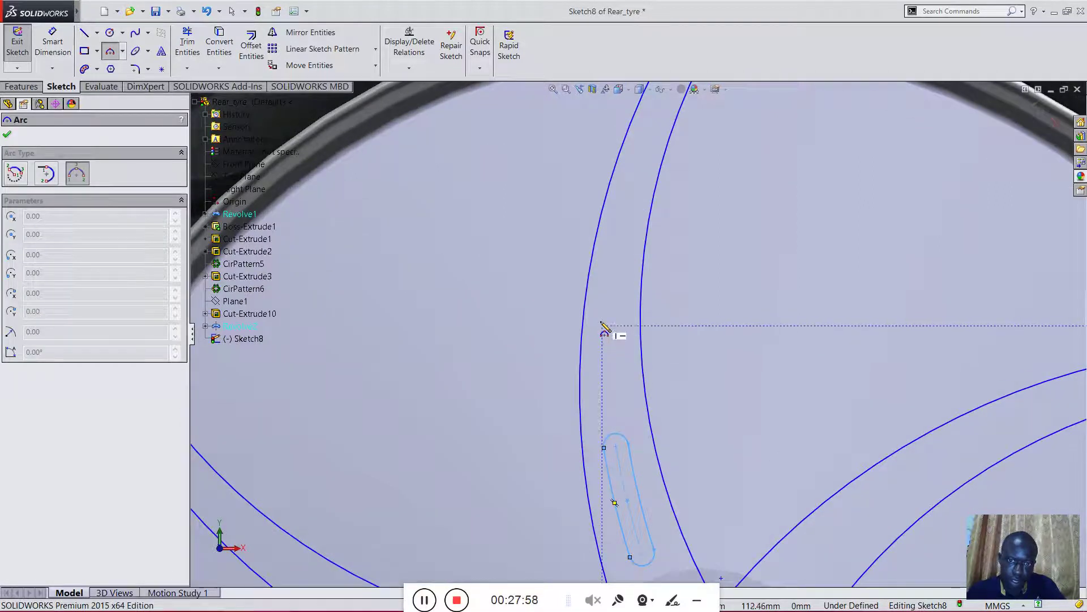
# - Sketch two long arcs along the upper spoke, tapering toward its tip
pyautogui.scroll(-1, 596, 328)
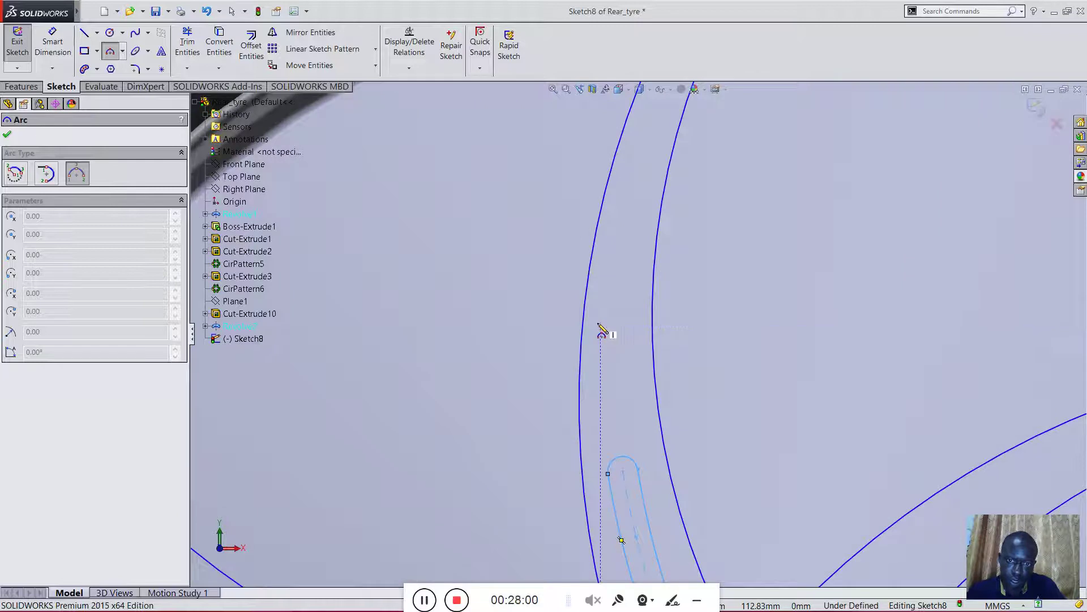
pyautogui.click(600, 327)
pyautogui.scroll(1, 652, 232)
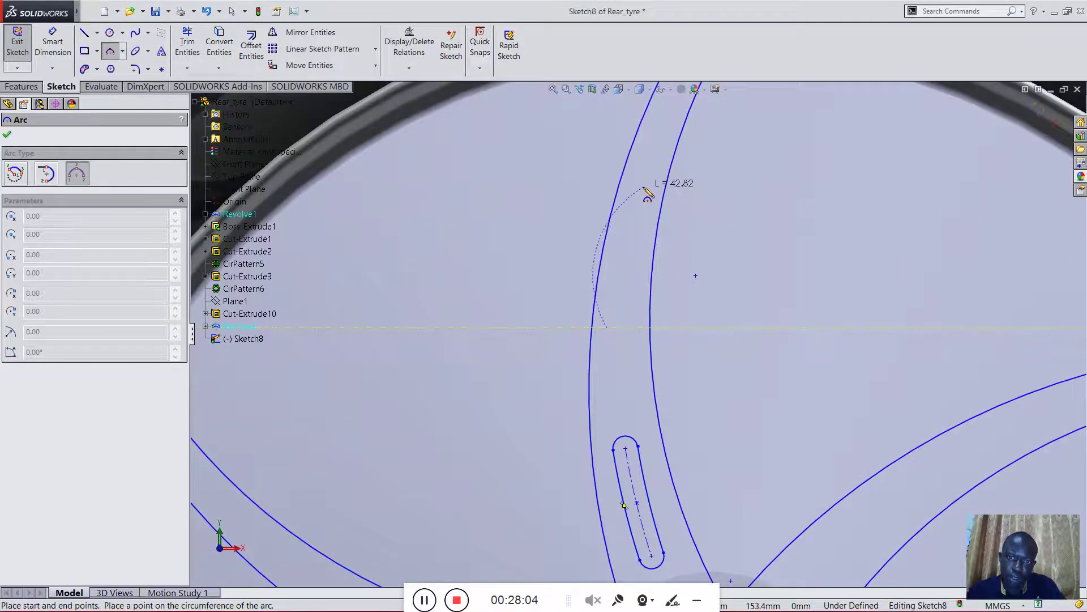
pyautogui.click(644, 188)
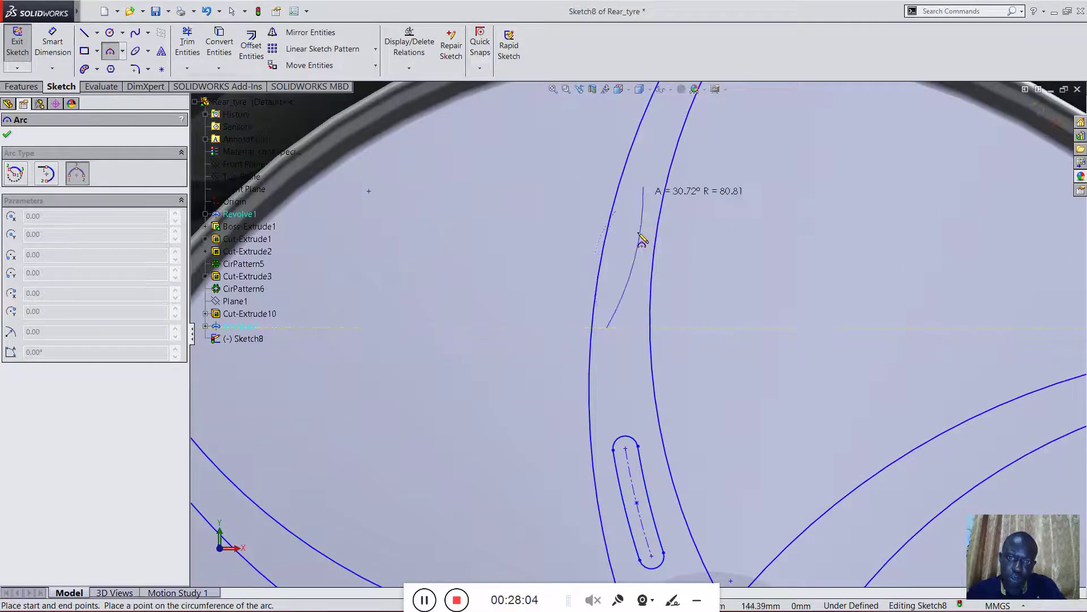
pyautogui.click(621, 256)
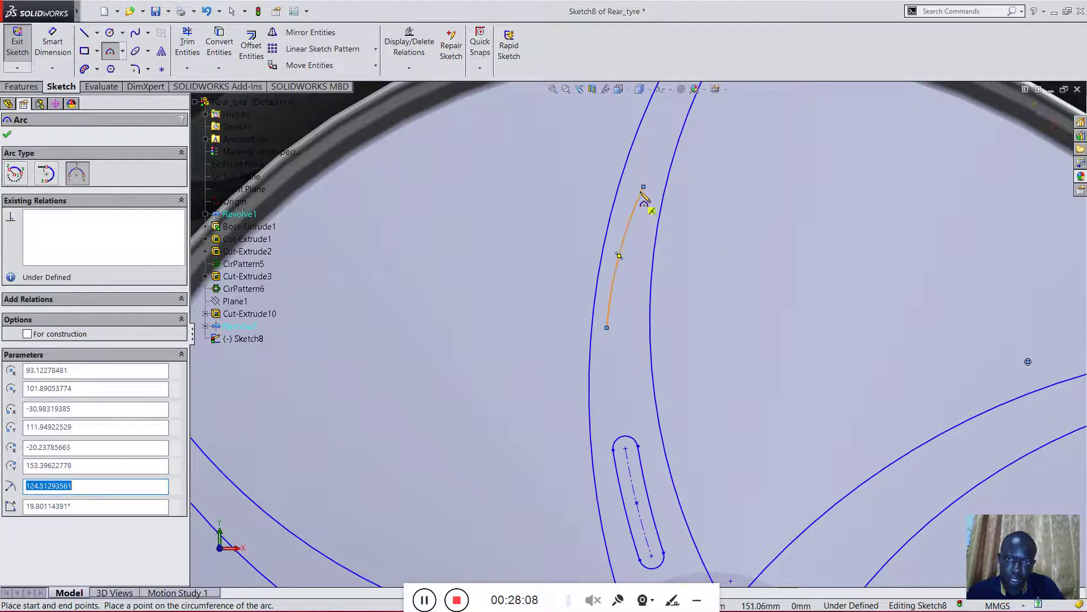
pyautogui.click(633, 327)
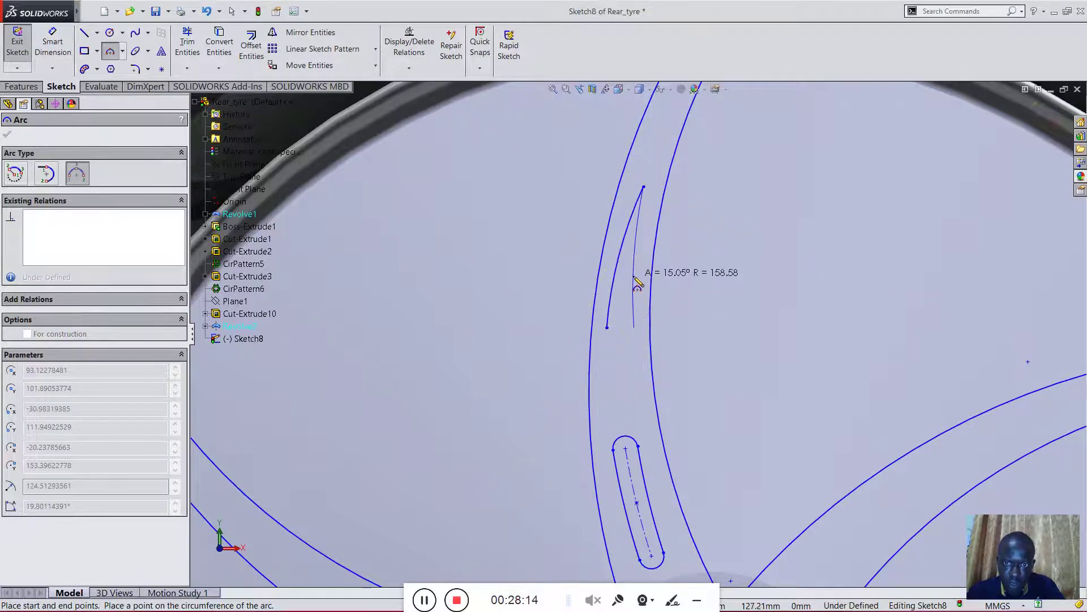
pyautogui.click(635, 279)
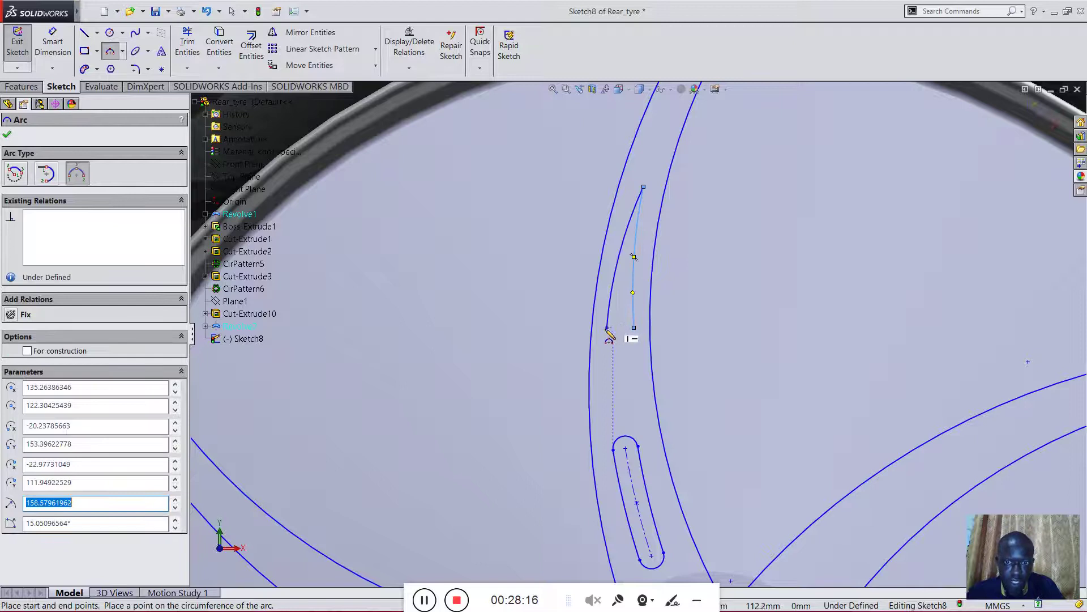
# - Join the arcs' lower ends with a 180° arc of 4 mm radius
pyautogui.click(607, 329)
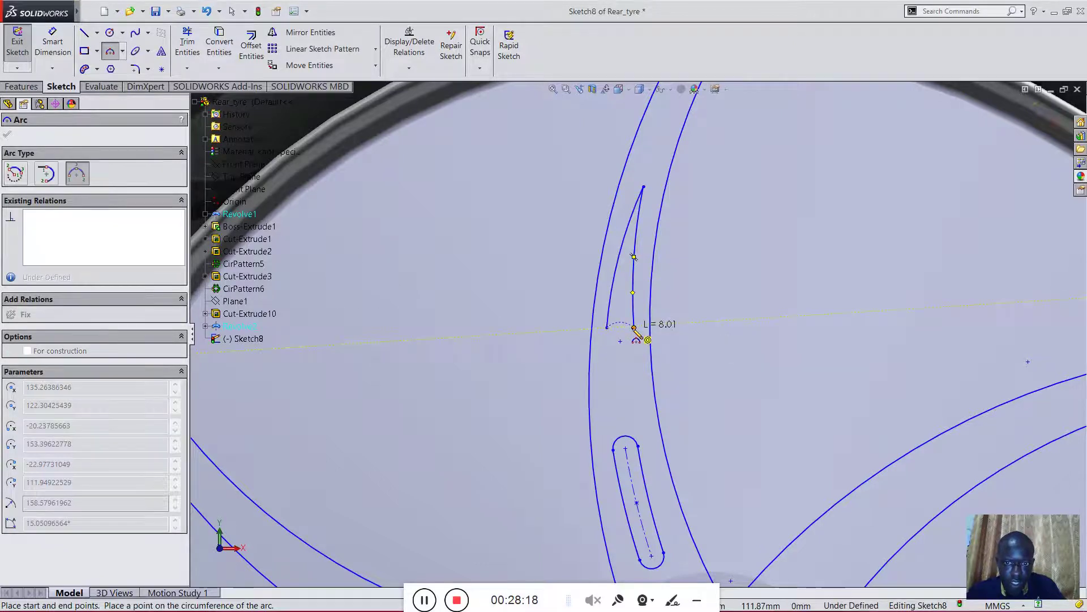
pyautogui.click(633, 328)
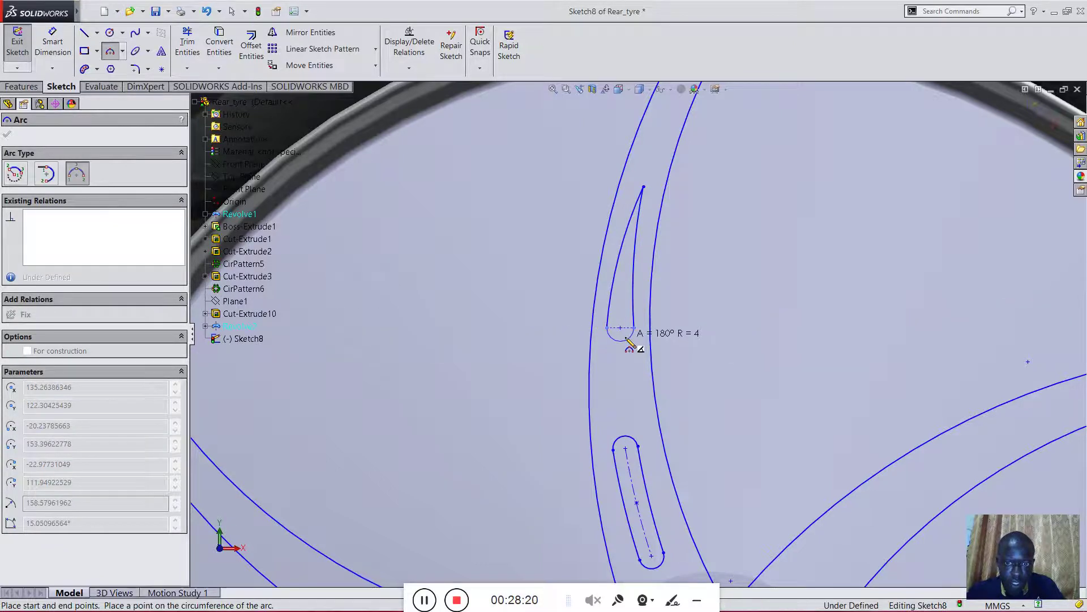
pyautogui.click(626, 339)
pyautogui.scroll(1, 623, 338)
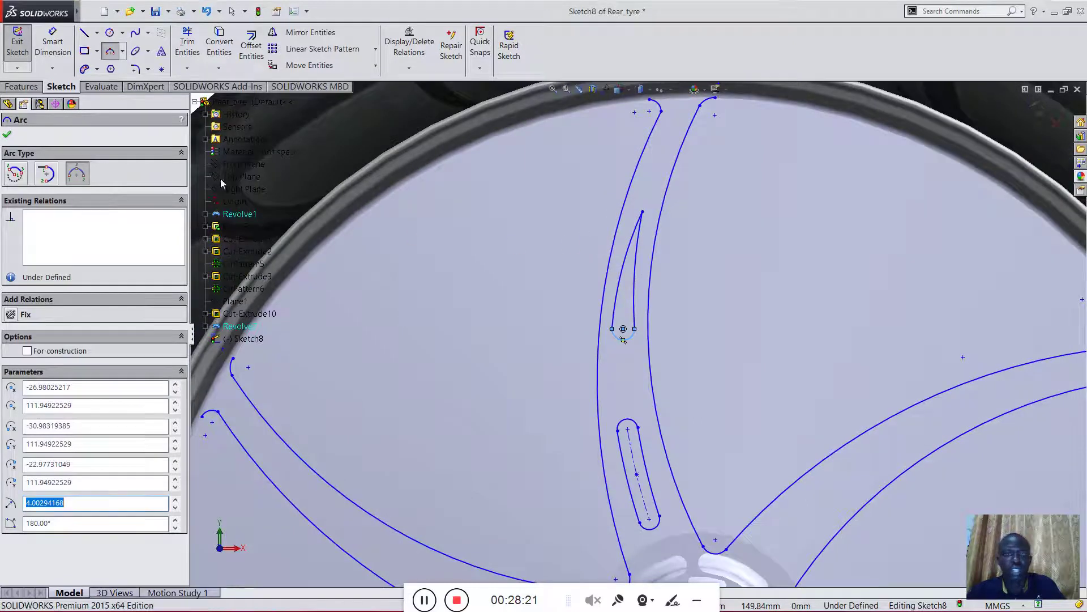
# - Fillet the tapered outline's top vertex with a 2 mm sketch fillet
pyautogui.click(134, 69)
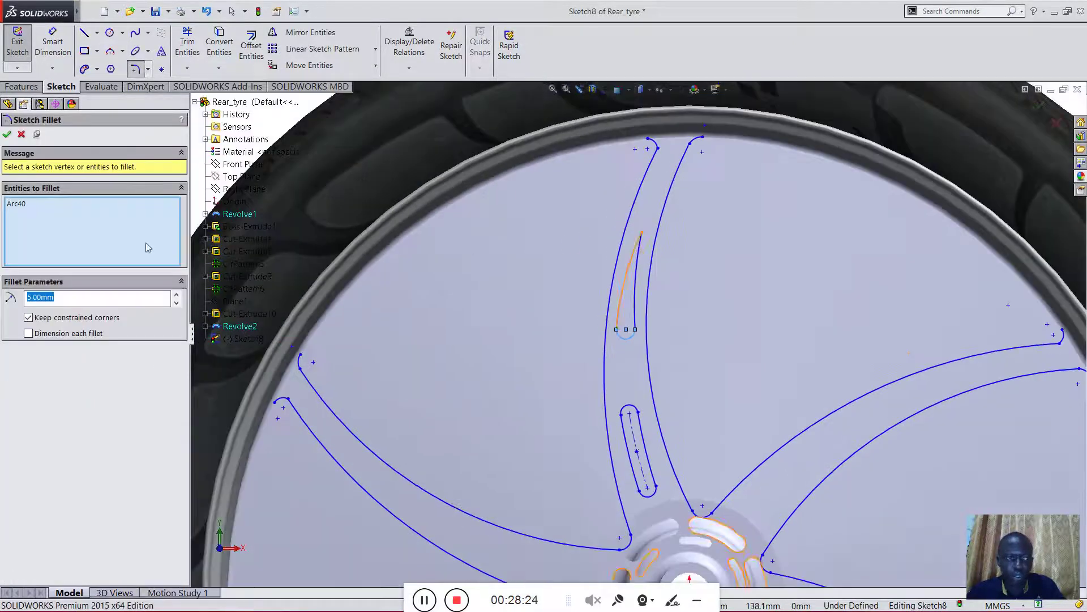
pyautogui.rightClick(105, 225)
pyautogui.click(146, 233)
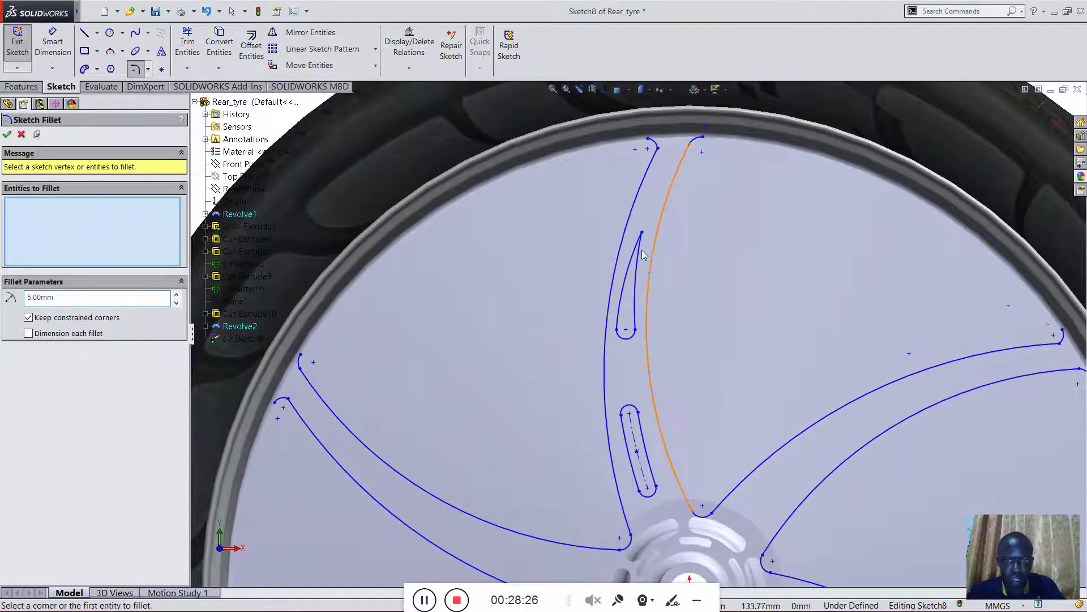
pyautogui.scroll(-1, 643, 255)
pyautogui.doubleClick(115, 292)
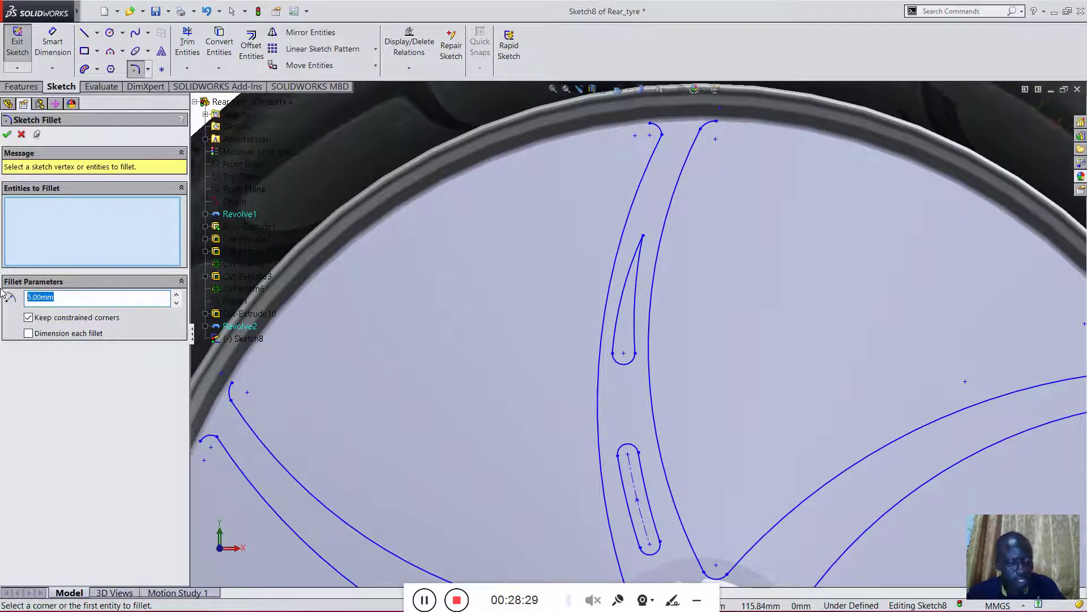
pyautogui.write('3')
pyautogui.write('2')
pyautogui.click(644, 238)
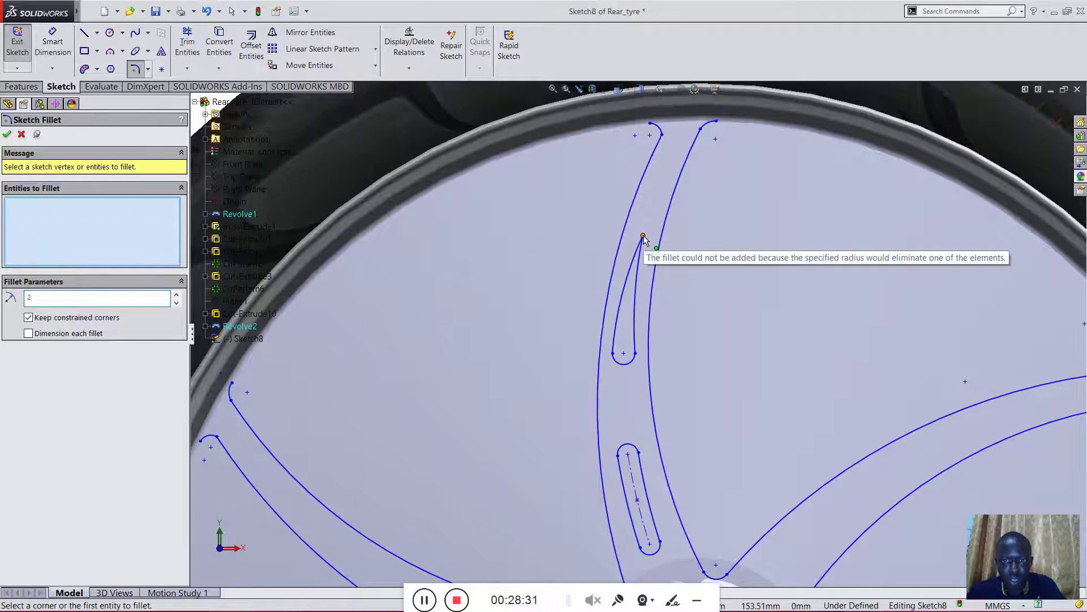
pyautogui.press('Return')
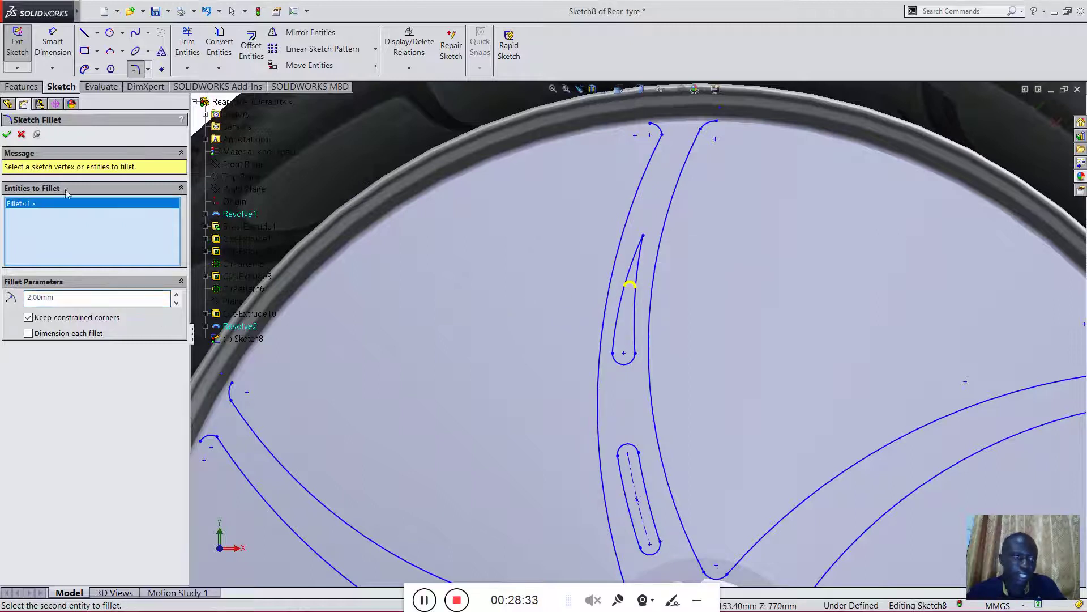
pyautogui.click(7, 135)
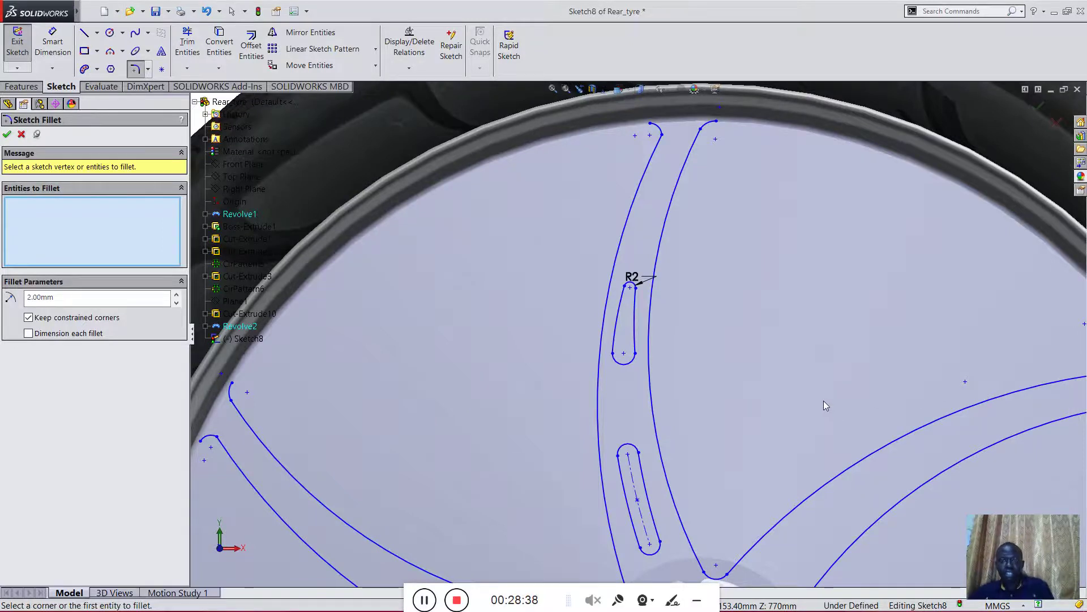
pyautogui.scroll(3, 823, 400)
pyautogui.scroll(-2, 672, 443)
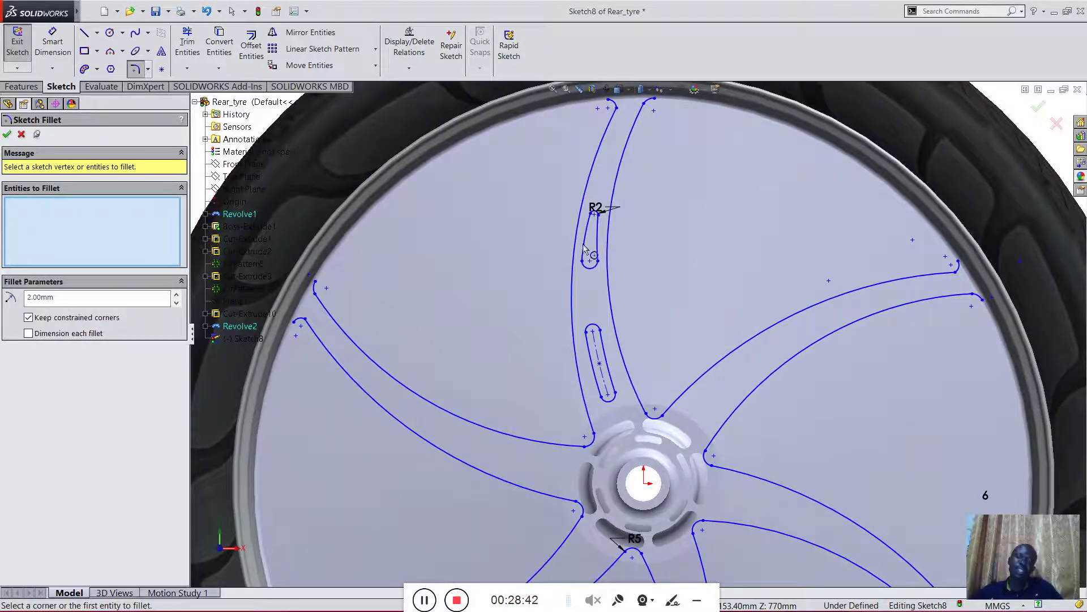
pyautogui.scroll(2, 785, 405)
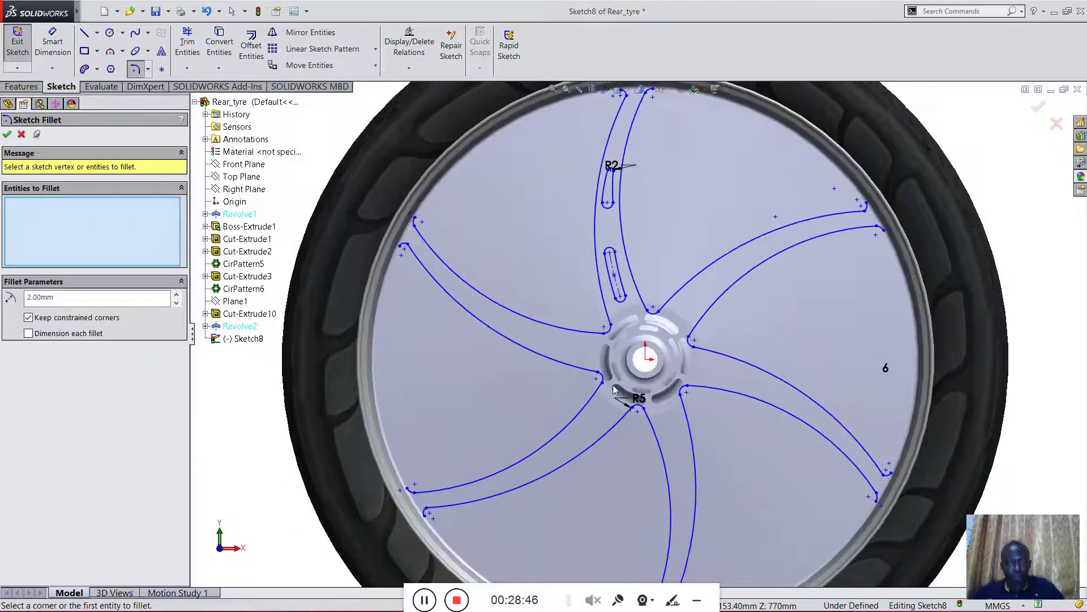
pyautogui.scroll(-1, 618, 281)
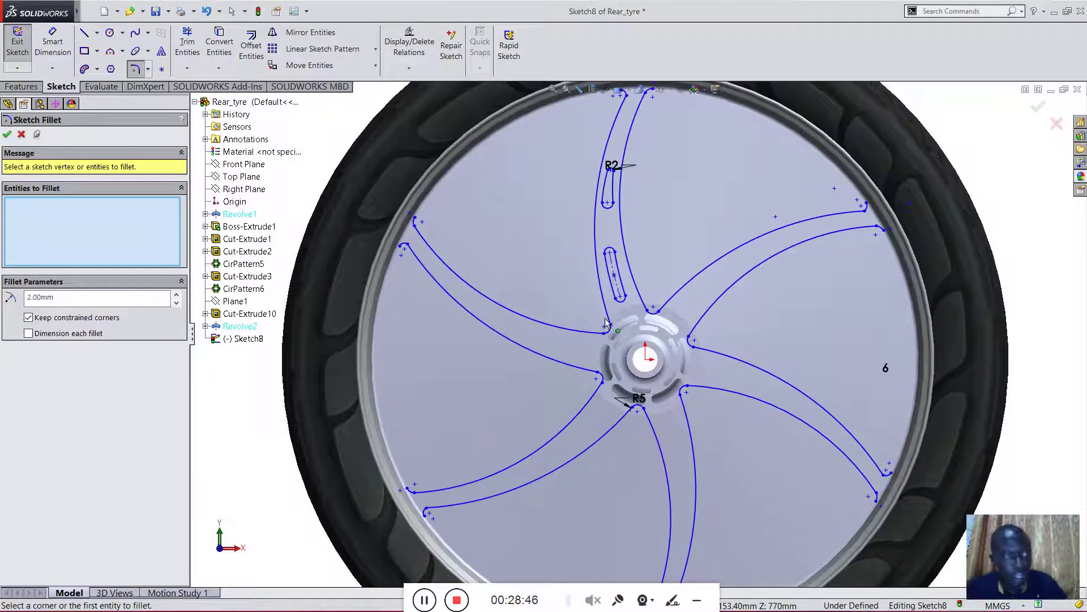
# - Start a circular sketch pattern of the slot with 6 instances
pyautogui.click(21, 134)
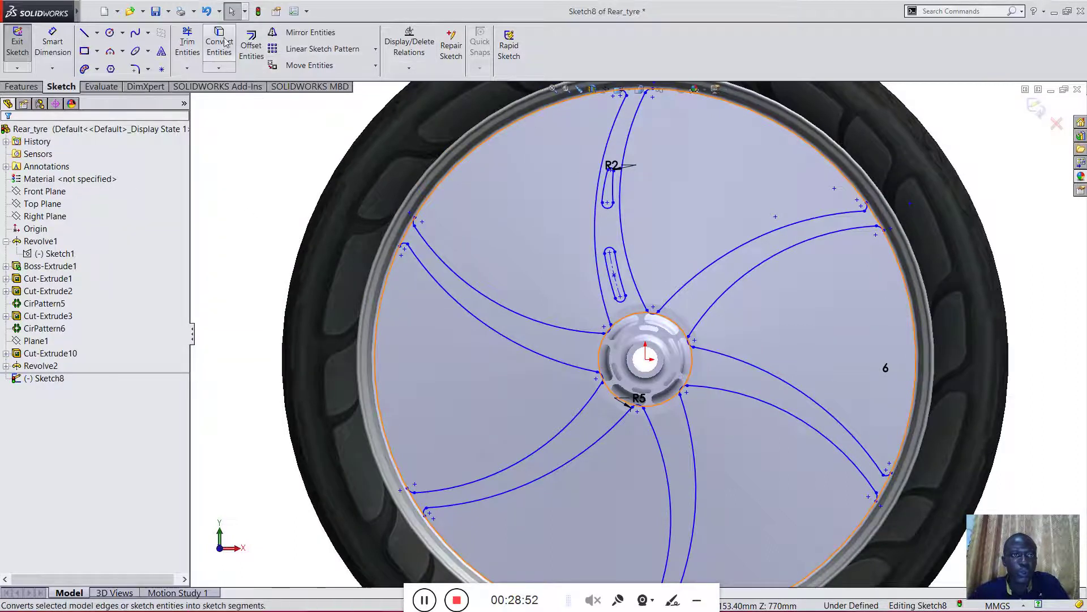
pyautogui.click(375, 50)
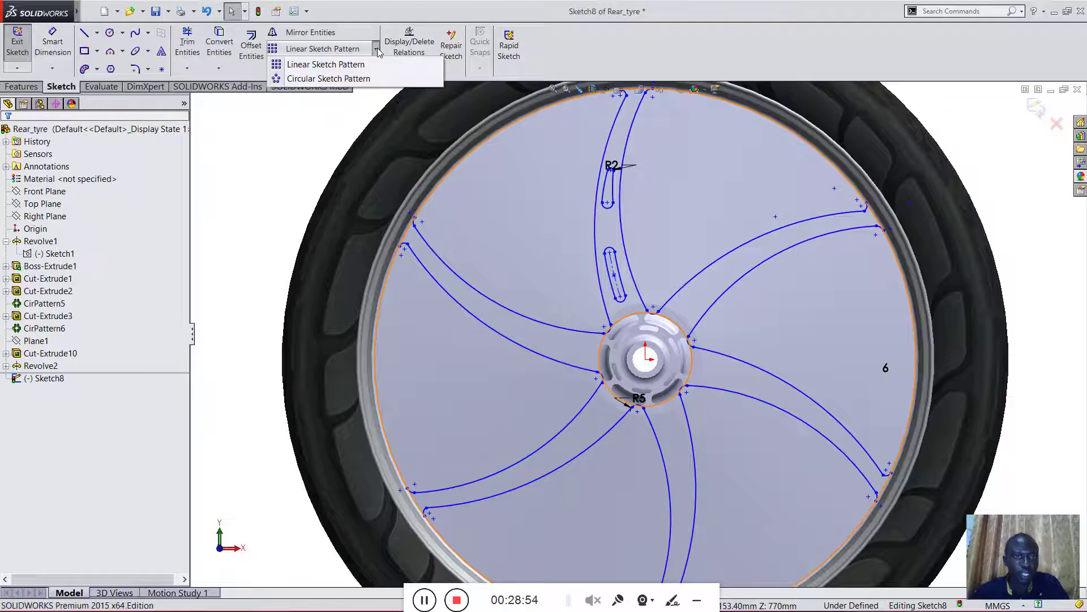
pyautogui.click(343, 79)
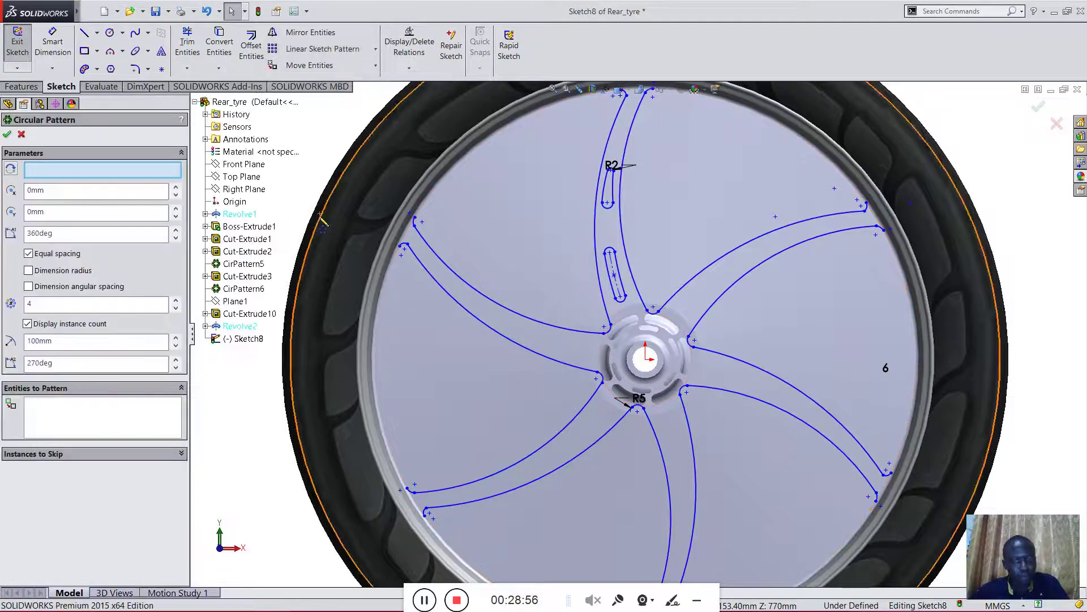
pyautogui.click(623, 283)
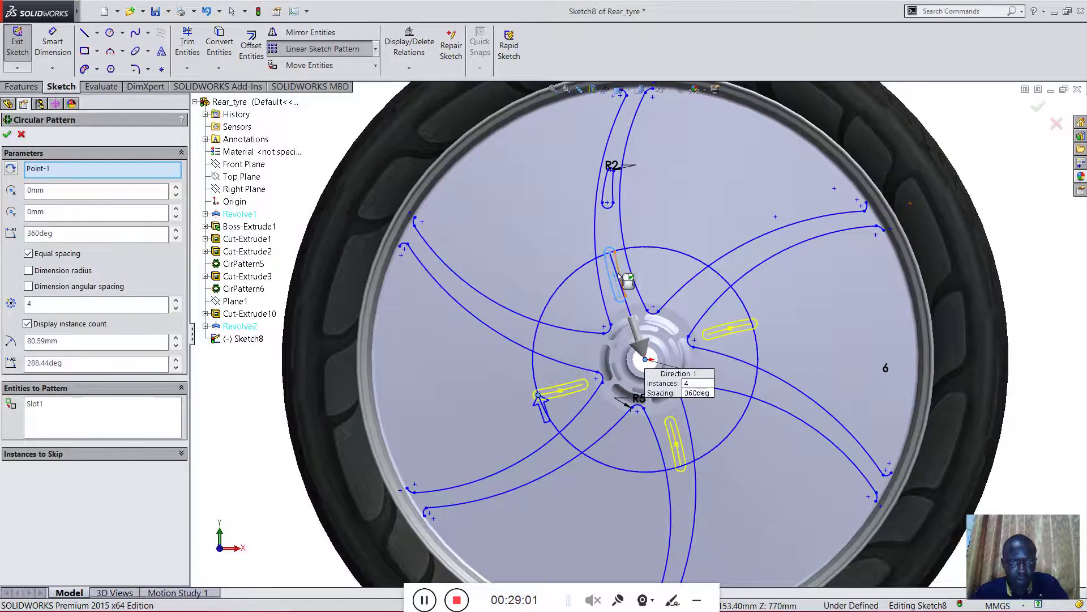
pyautogui.scroll(-3, 610, 274)
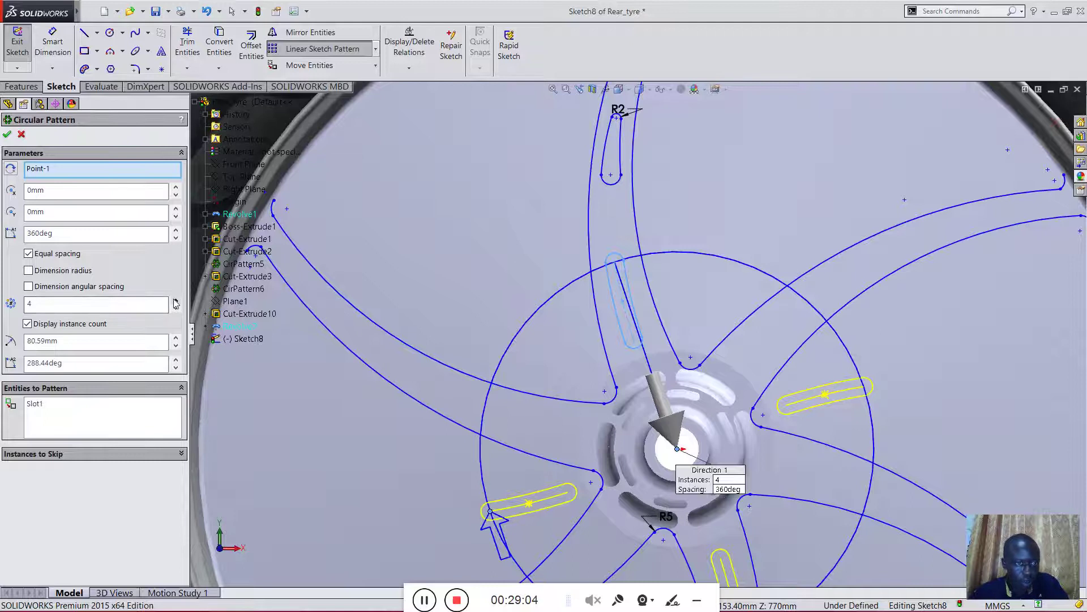
pyautogui.click(175, 300)
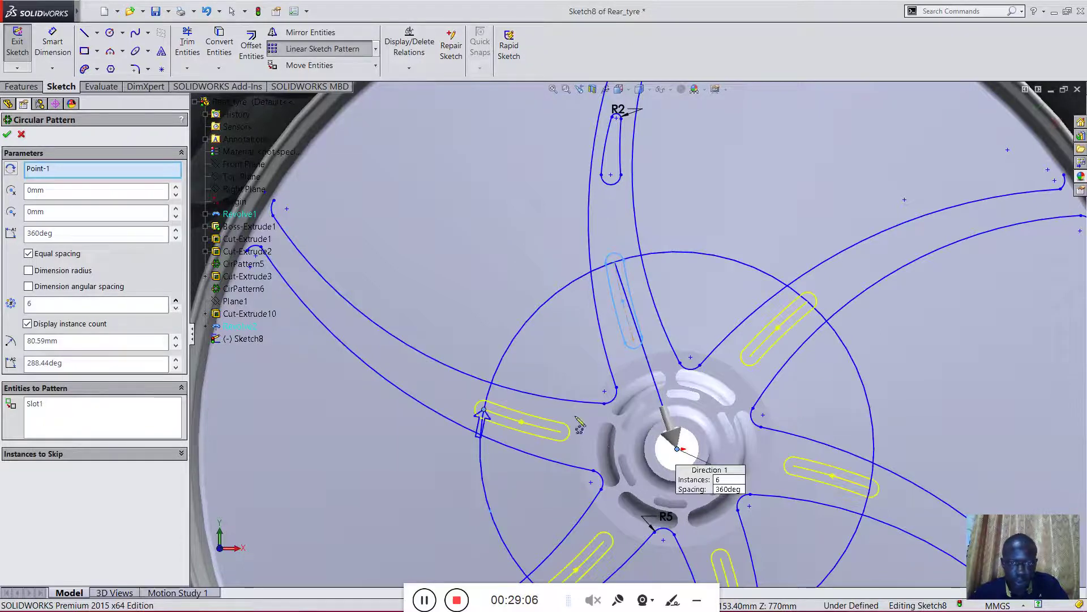
# - Add the slot's end arcs and accept the six-instance 360° pattern
pyautogui.click(614, 182)
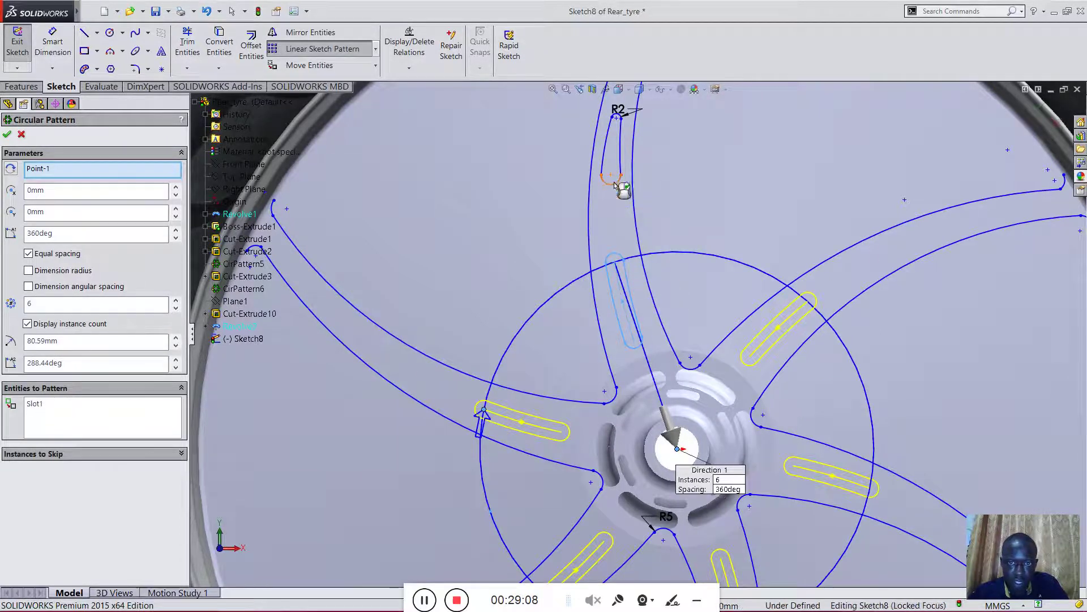
pyautogui.click(625, 146)
pyautogui.scroll(2, 627, 145)
pyautogui.click(627, 151)
pyautogui.scroll(-2, 626, 158)
pyautogui.scroll(-3, 620, 192)
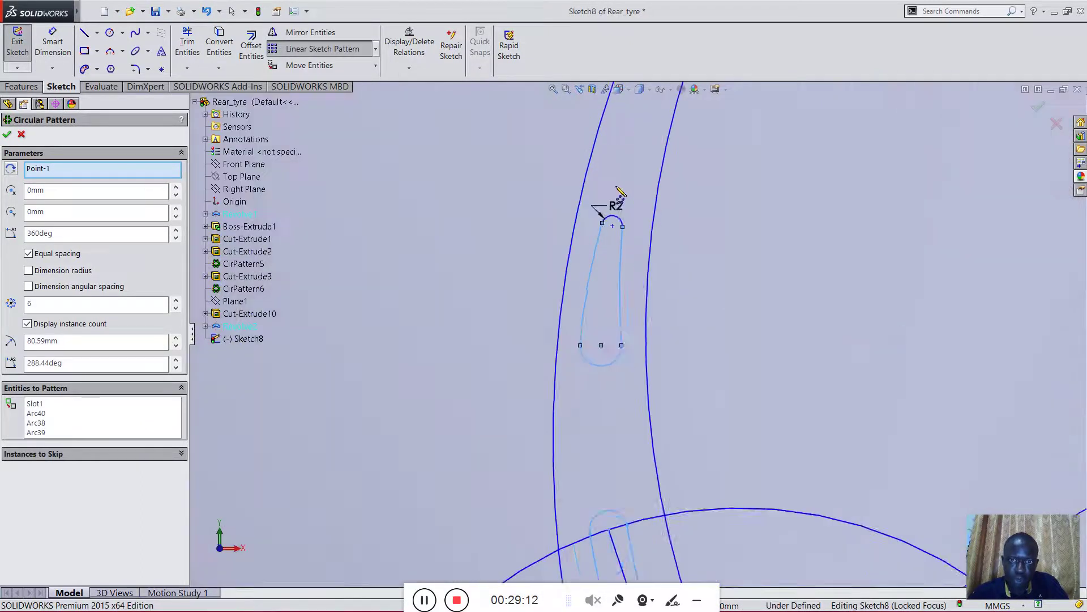
pyautogui.scroll(-1, 618, 190)
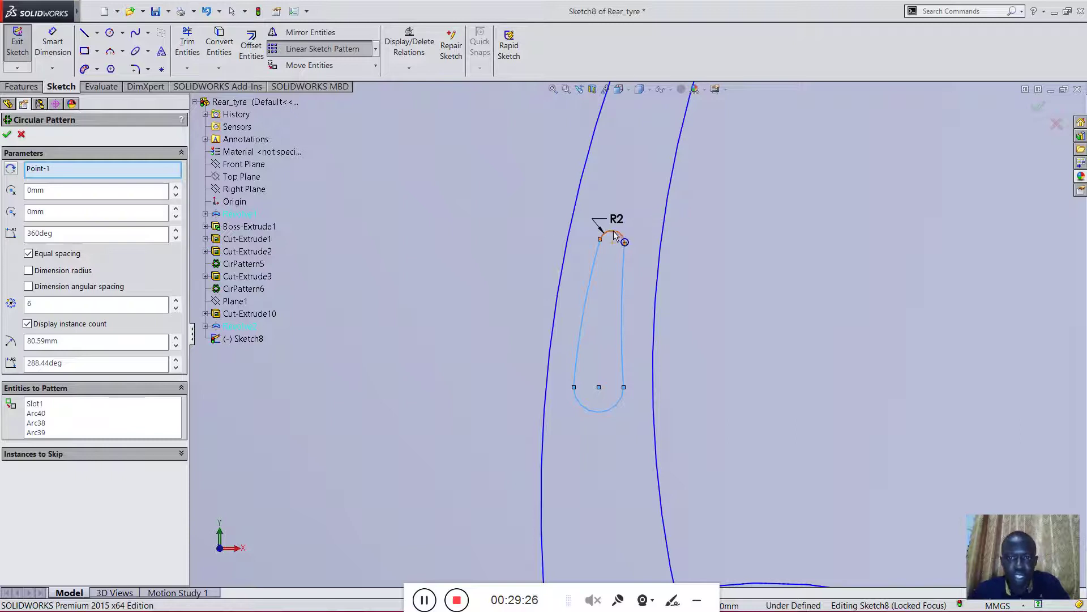
pyautogui.scroll(2, 645, 323)
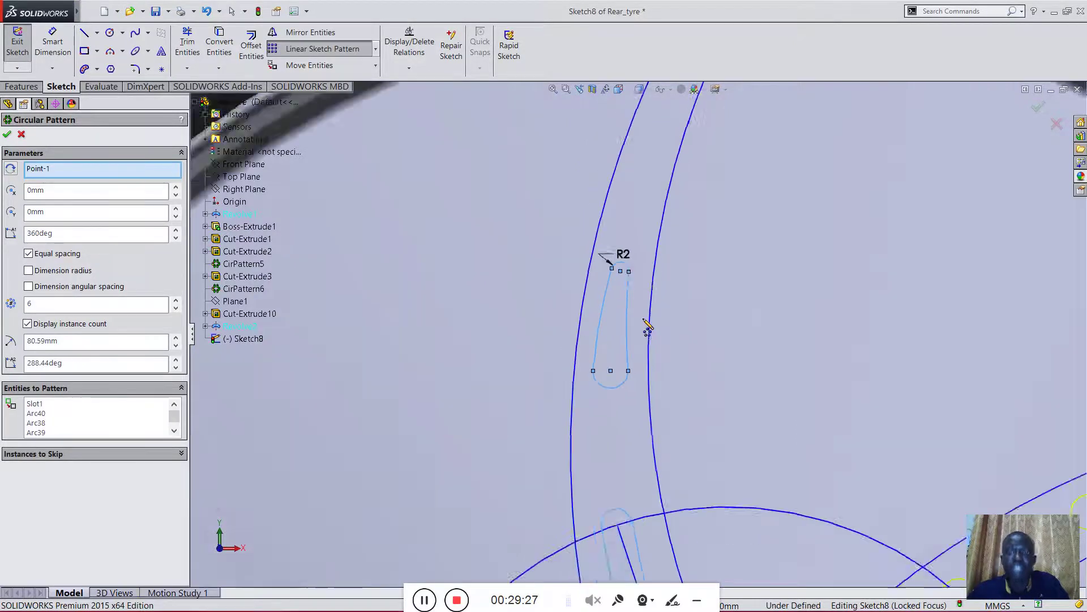
pyautogui.scroll(3, 646, 326)
pyautogui.scroll(4, 646, 326)
pyautogui.scroll(-1, 694, 498)
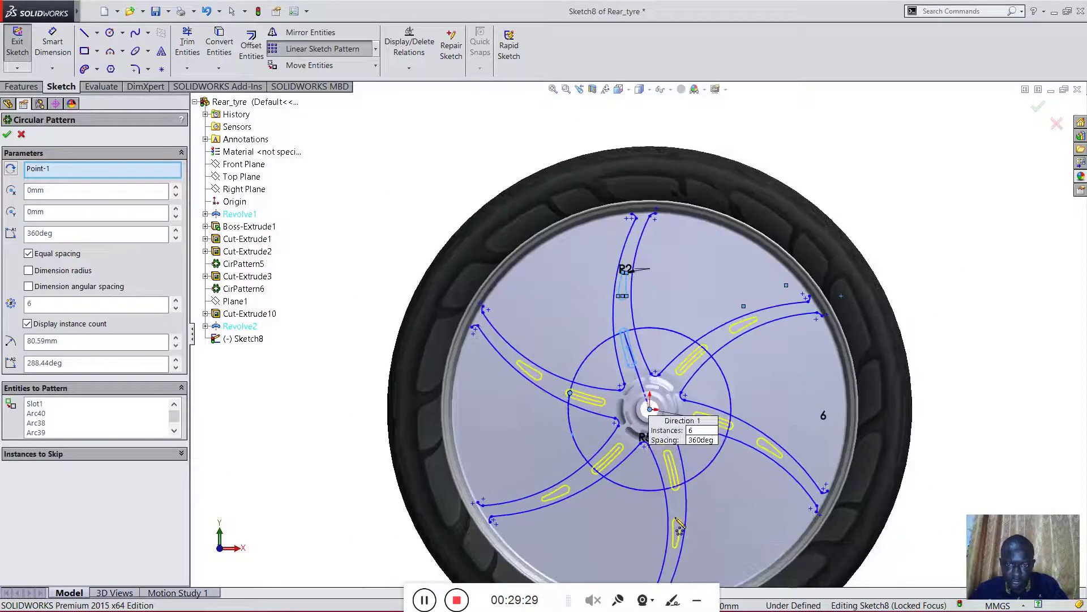
pyautogui.scroll(-2, 700, 507)
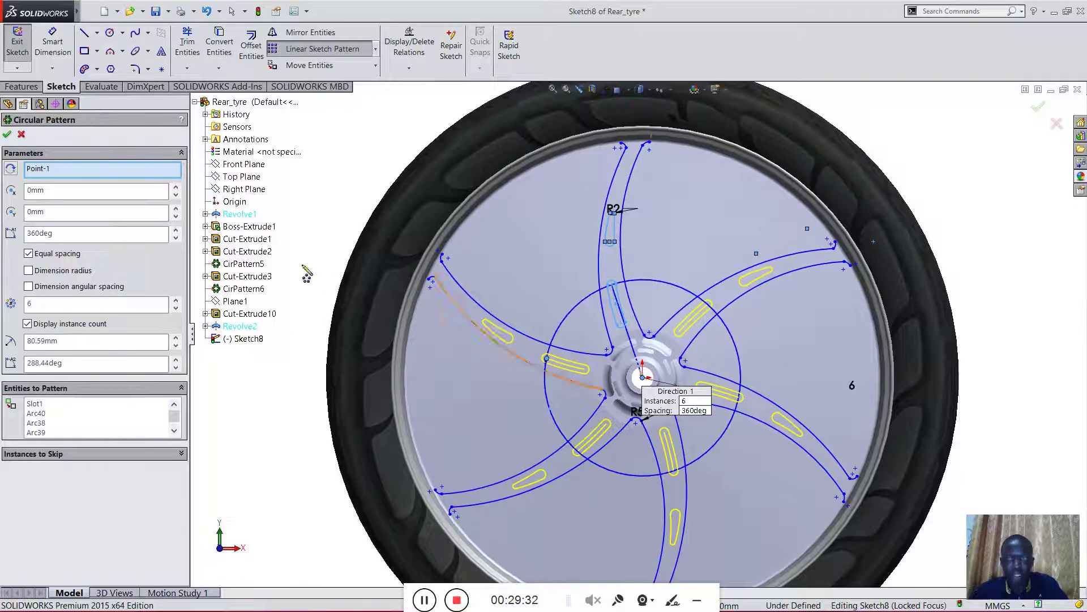
pyautogui.click(7, 134)
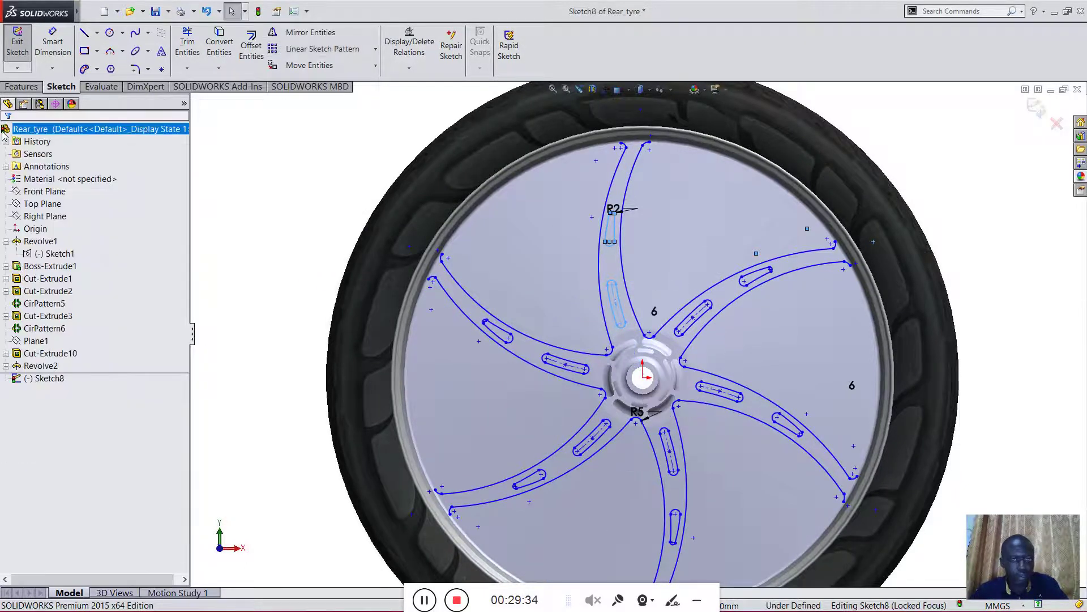
pyautogui.click(947, 159)
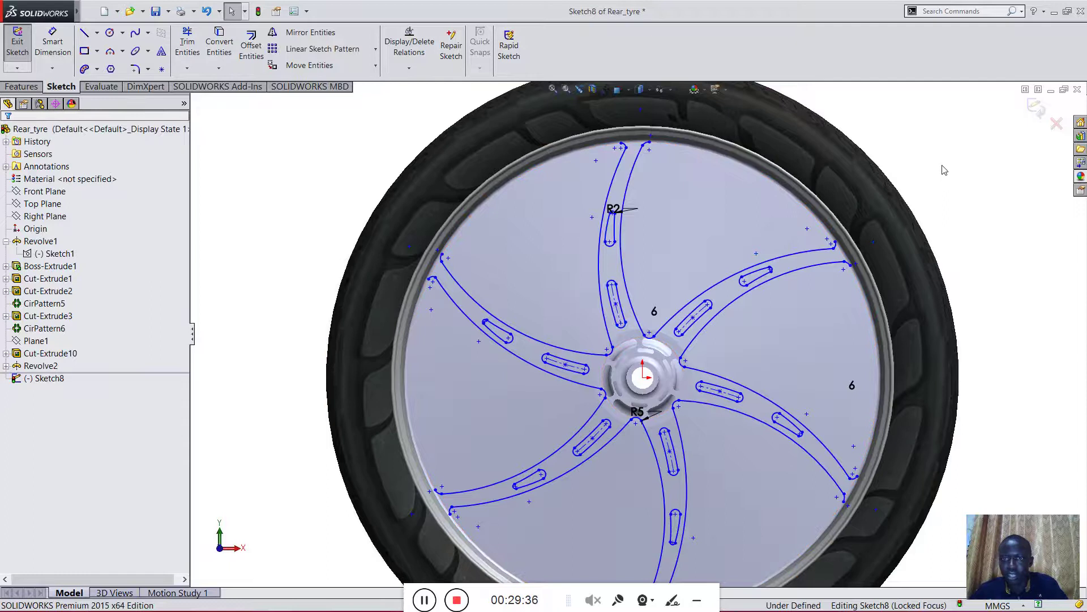
# - Sketch rim arcs joining the upper-left, top and upper-right spoke ends
pyautogui.scroll(-2, 590, 175)
pyautogui.scroll(2, 626, 299)
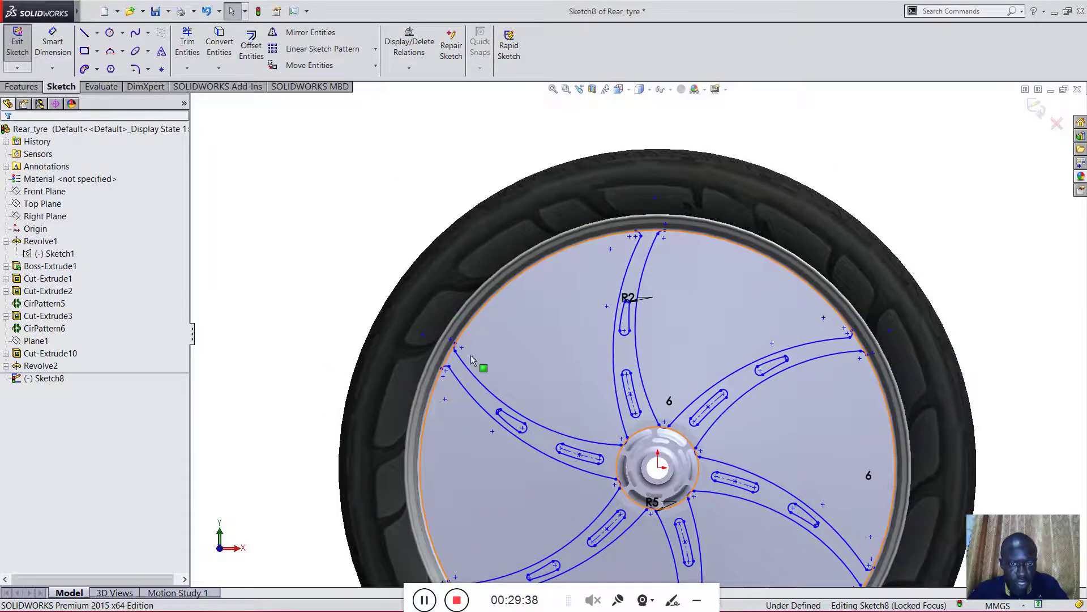
pyautogui.click(110, 52)
pyautogui.scroll(-1, 617, 323)
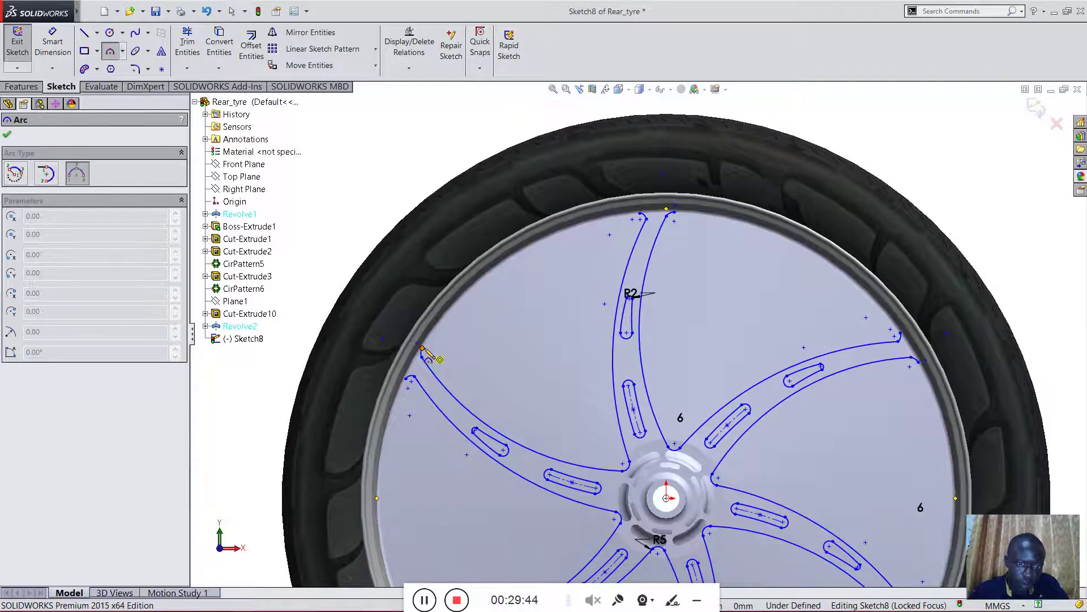
pyautogui.click(422, 352)
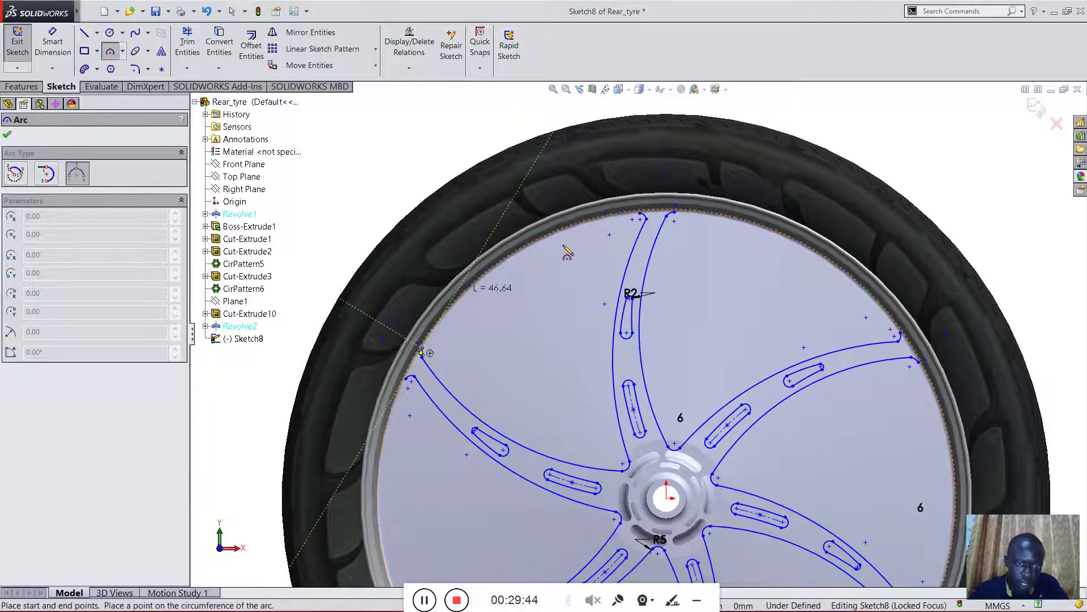
pyautogui.click(643, 220)
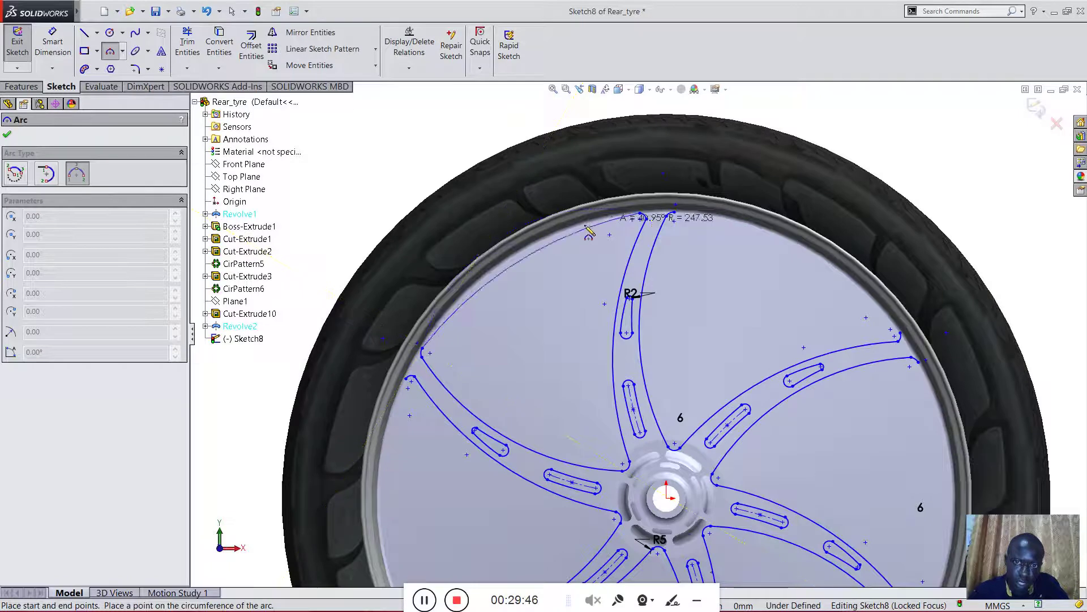
pyautogui.click(717, 225)
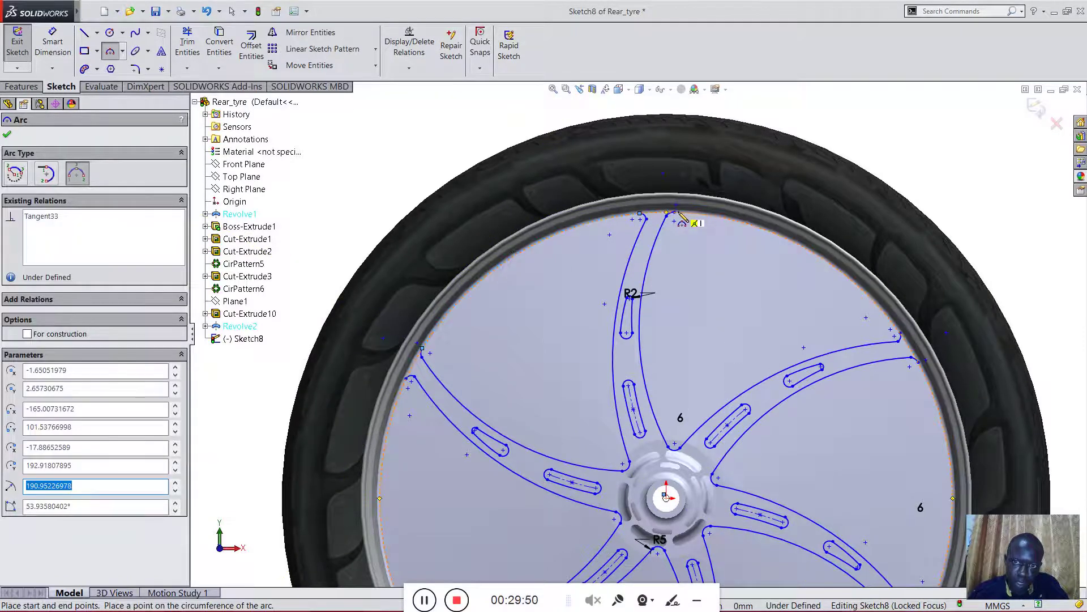
pyautogui.scroll(-2, 719, 292)
pyautogui.scroll(-1, 589, 288)
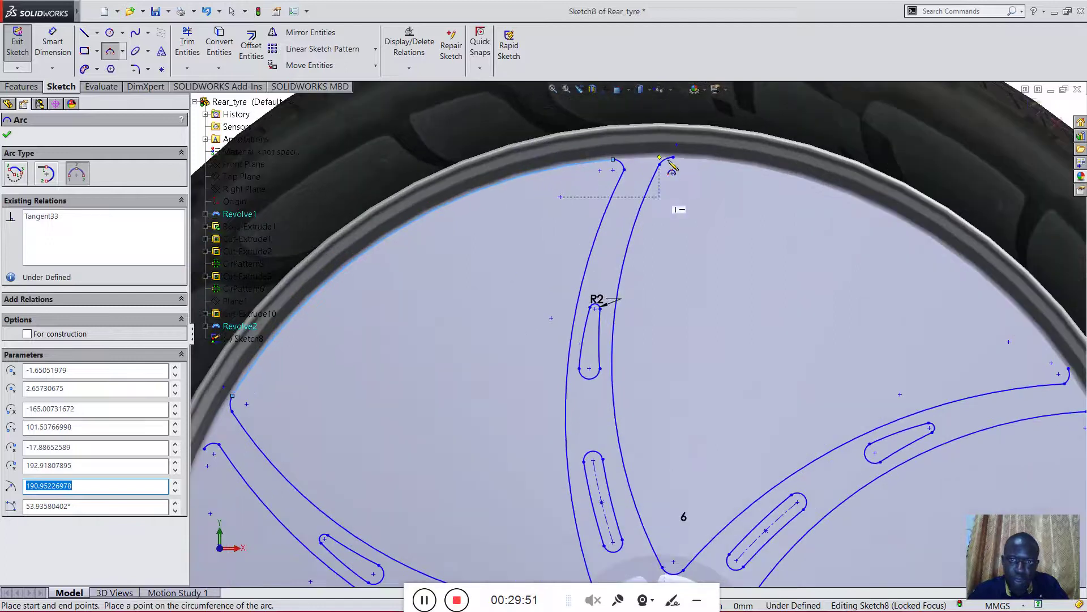
pyautogui.click(668, 159)
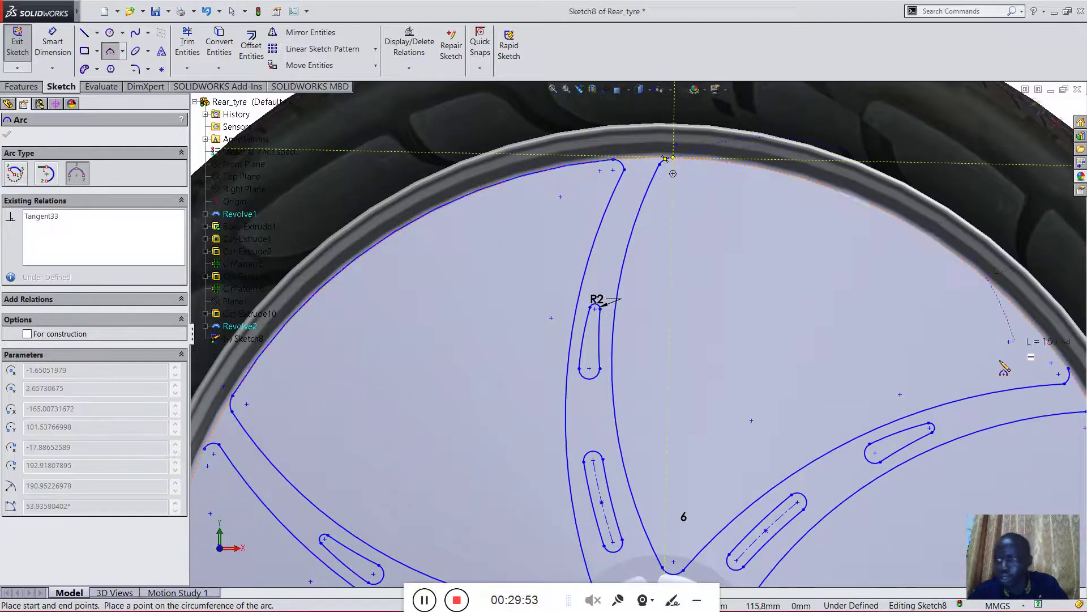
pyautogui.scroll(3, 1035, 338)
pyautogui.scroll(-2, 830, 342)
pyautogui.scroll(-2, 830, 343)
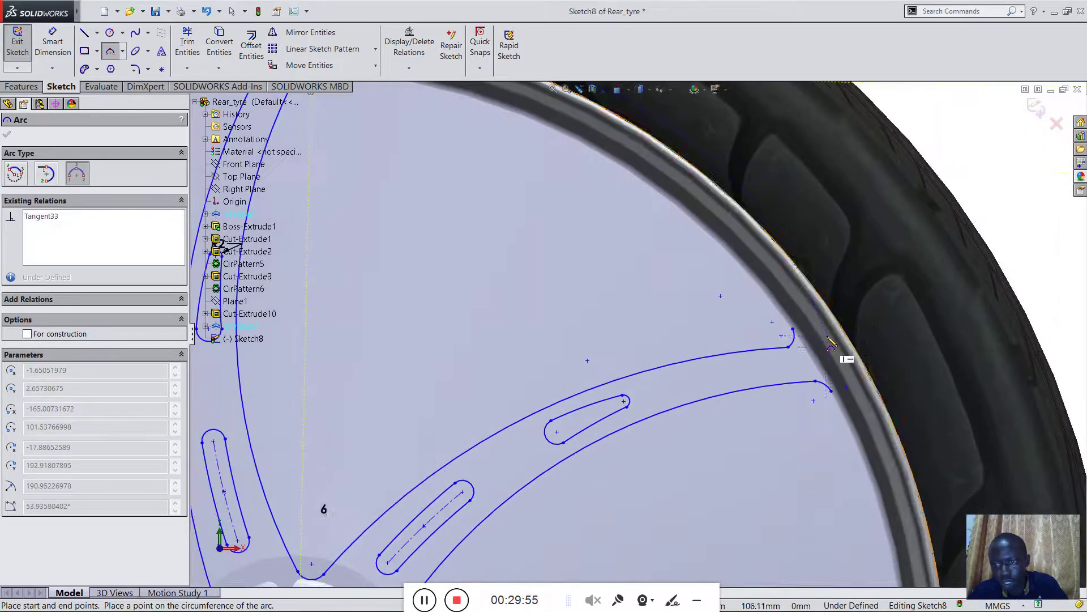
pyautogui.click(793, 329)
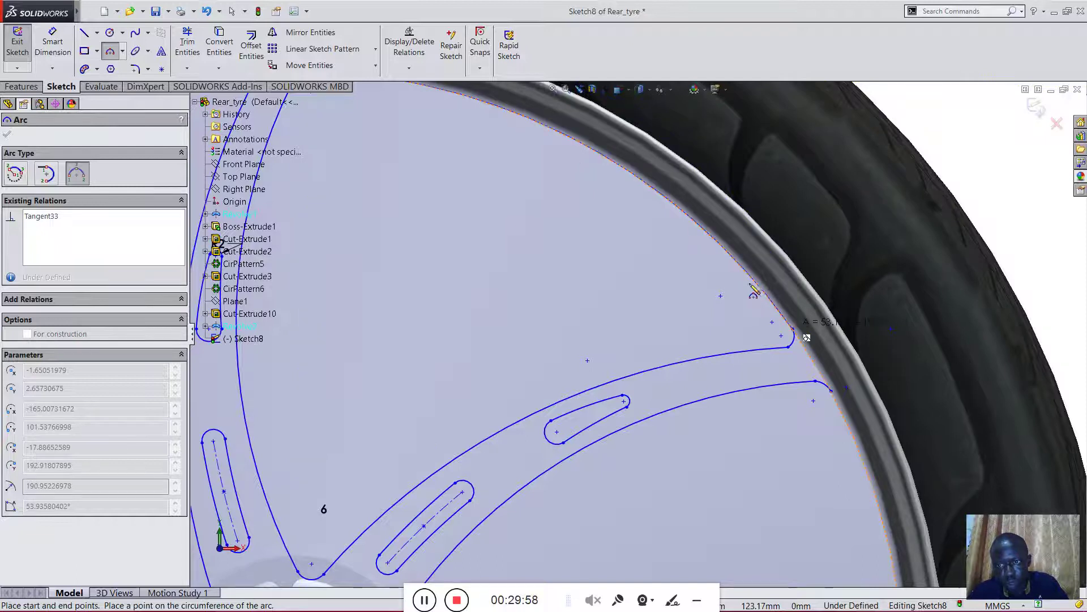
pyautogui.click(744, 294)
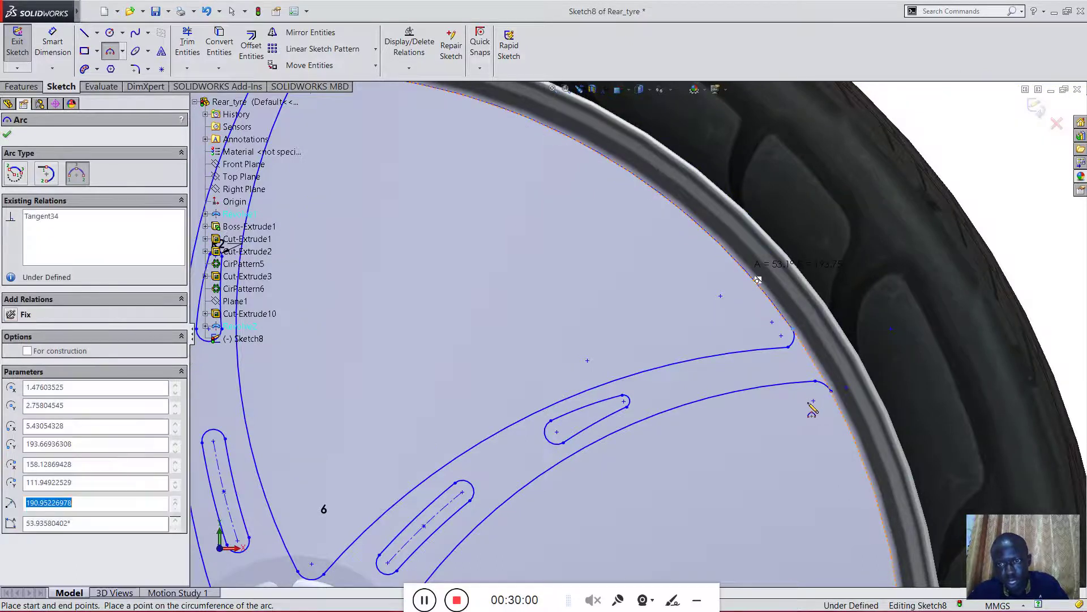
pyautogui.scroll(3, 748, 277)
pyautogui.scroll(2, 728, 436)
pyautogui.scroll(-2, 678, 443)
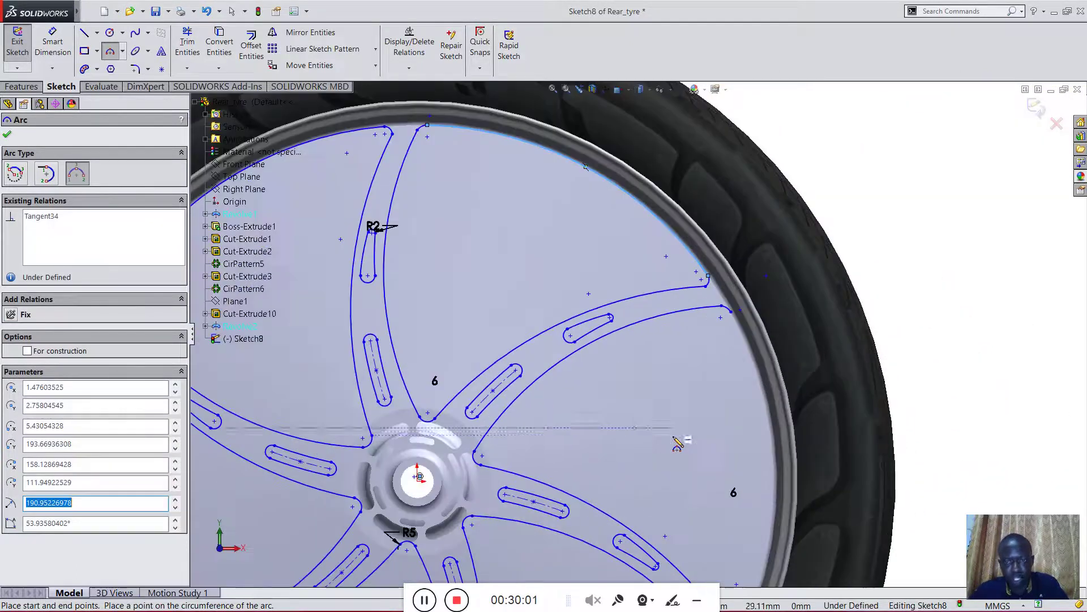
# - Add rim arcs joining the upper-right, right and bottom spoke ends
pyautogui.click(747, 327)
pyautogui.scroll(1, 652, 331)
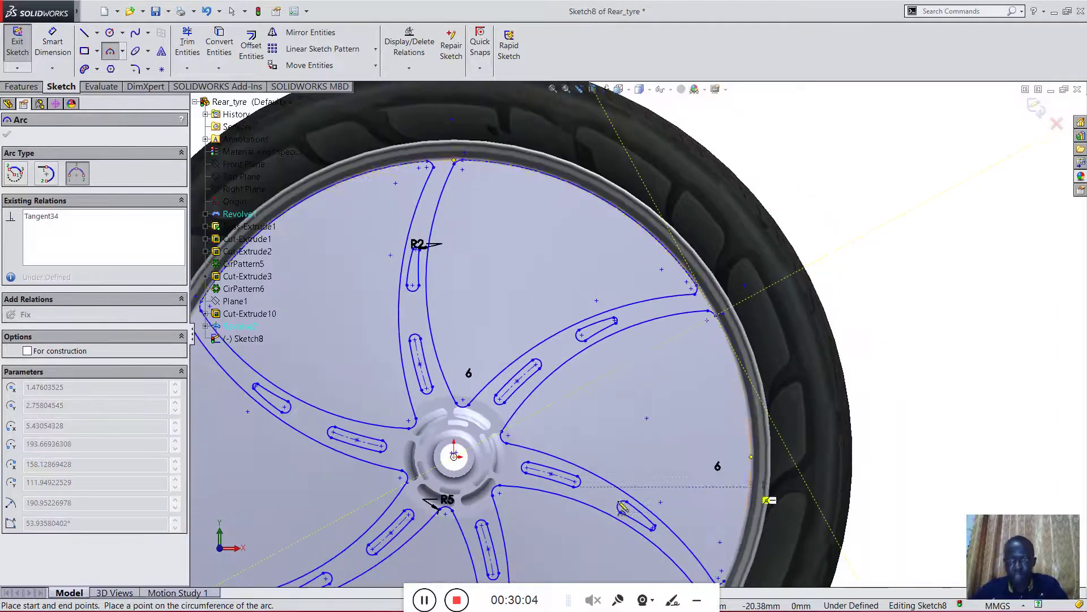
pyautogui.scroll(1, 651, 331)
pyautogui.scroll(-1, 703, 531)
pyautogui.scroll(-1, 716, 515)
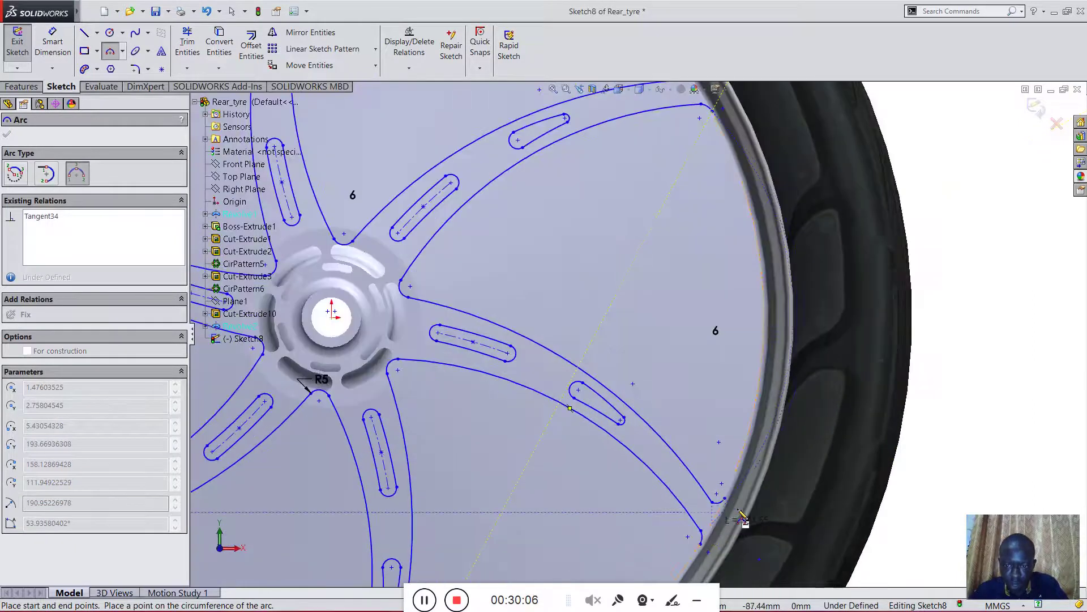
pyautogui.click(726, 499)
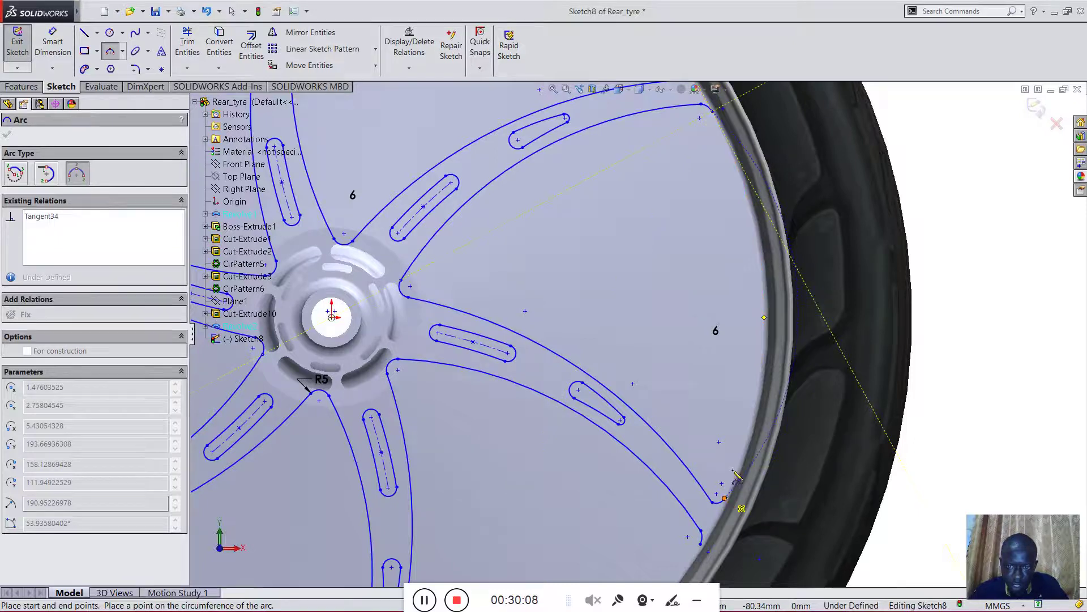
pyautogui.click(768, 399)
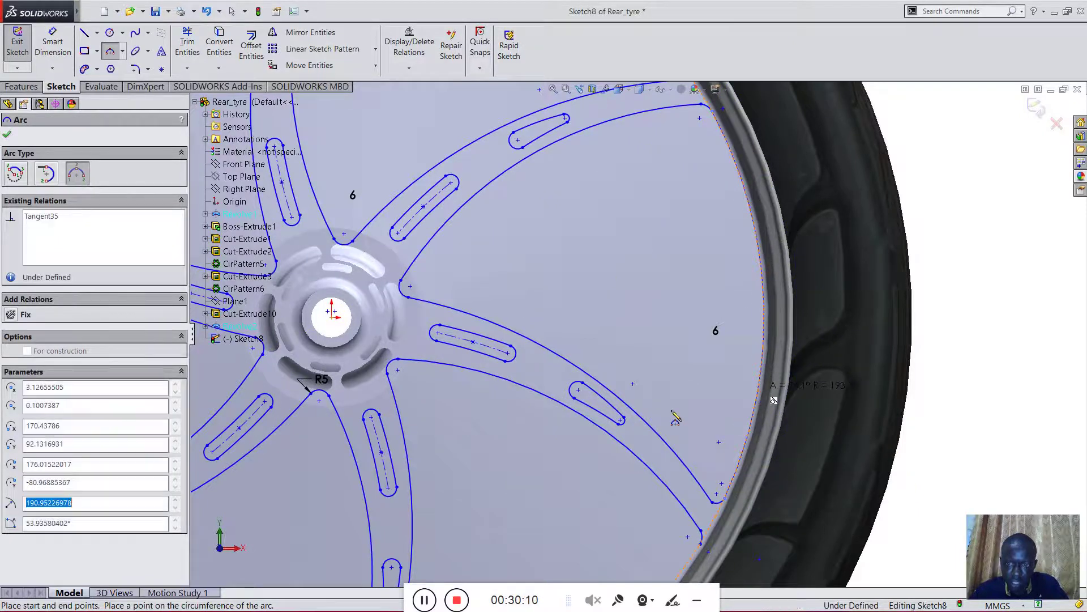
pyautogui.scroll(2, 674, 414)
pyautogui.scroll(1, 634, 459)
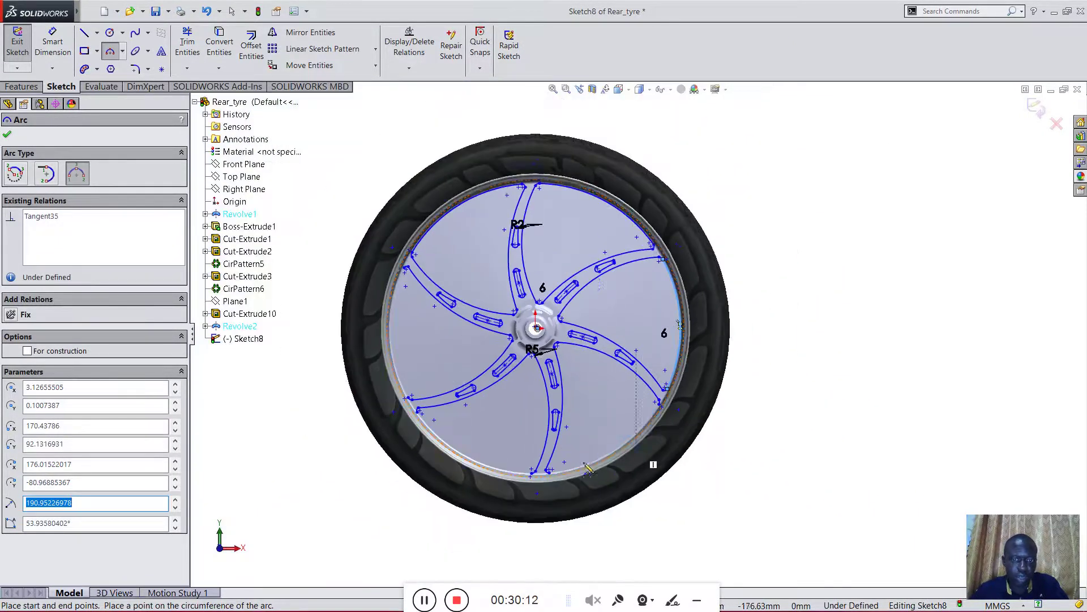
pyautogui.scroll(-1, 624, 470)
pyautogui.scroll(-2, 561, 481)
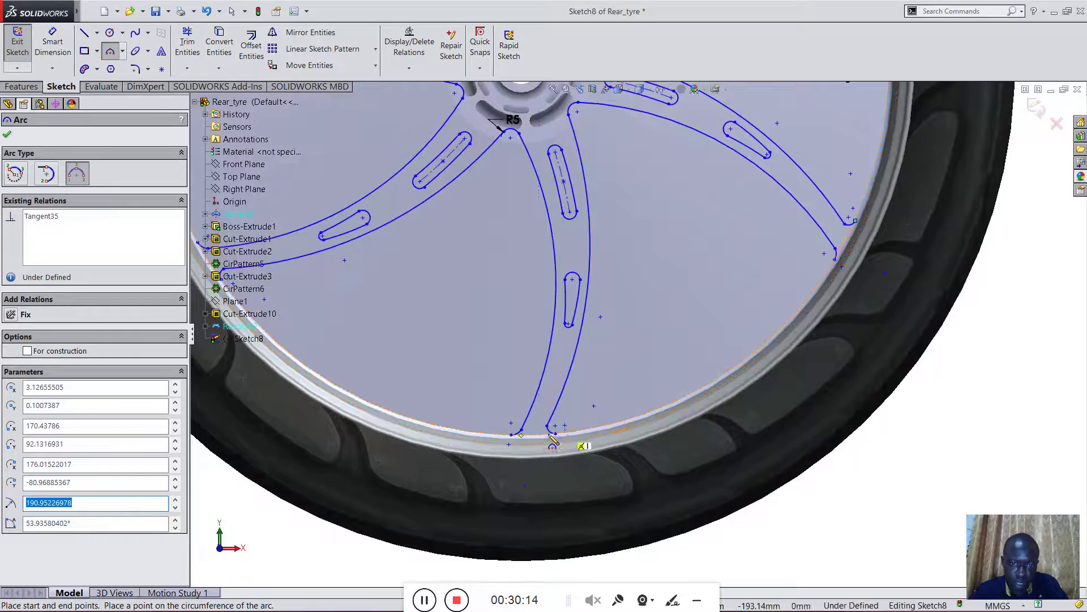
pyautogui.click(556, 435)
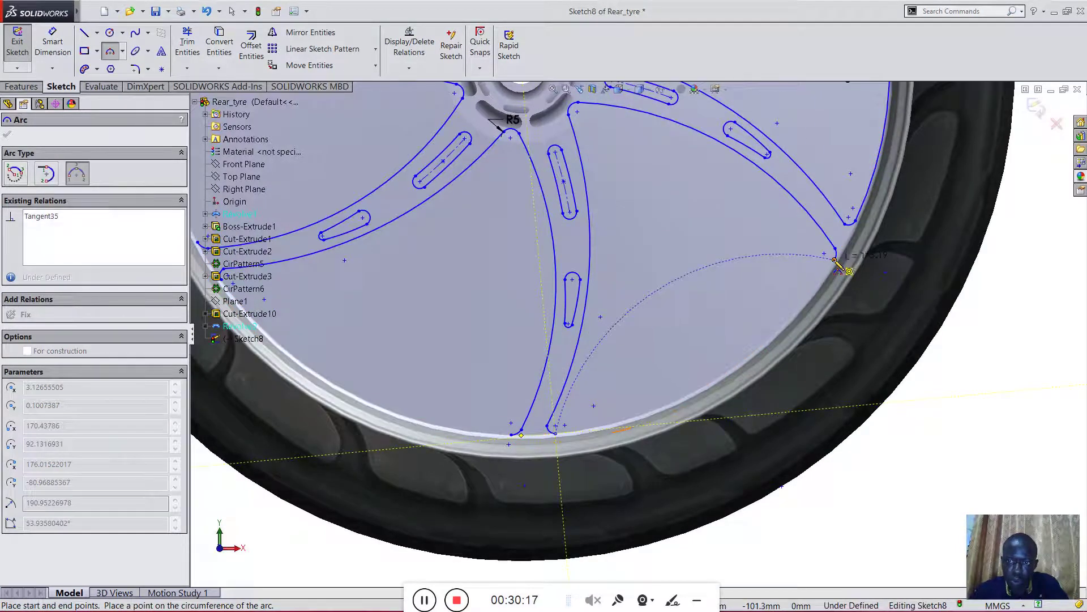
pyautogui.click(834, 259)
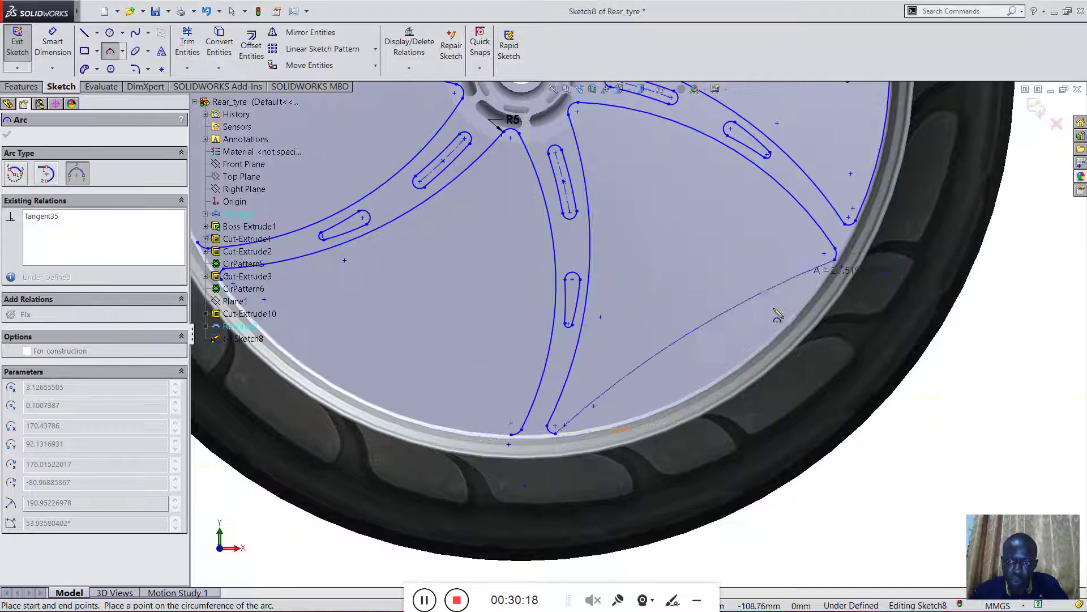
pyautogui.click(734, 375)
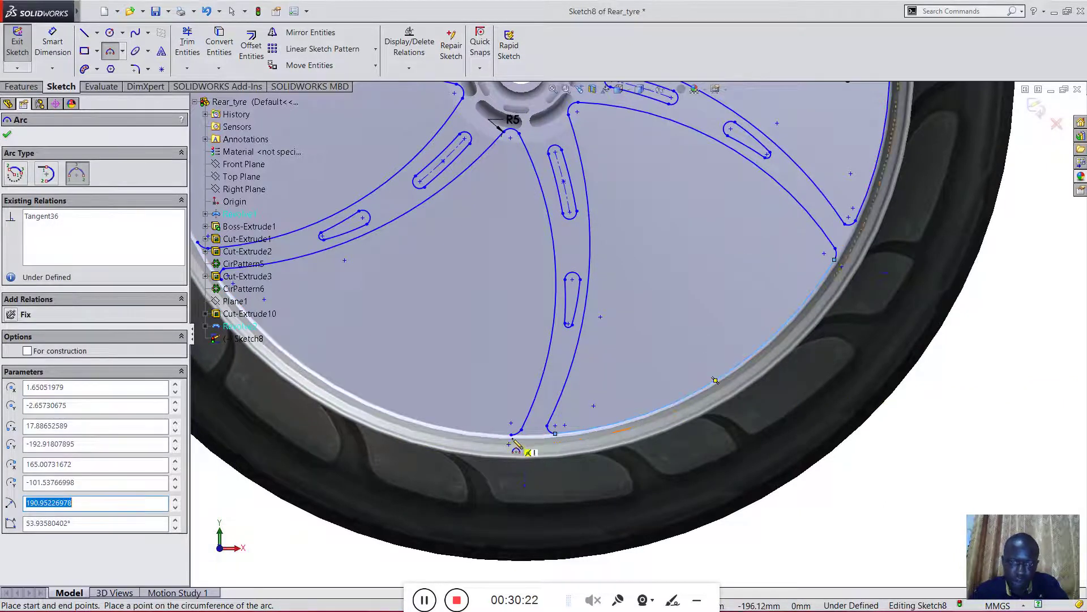
# - Close the remaining lower and left gaps with rim arcs of radius about 193.75
pyautogui.click(511, 435)
pyautogui.scroll(-5, 487, 368)
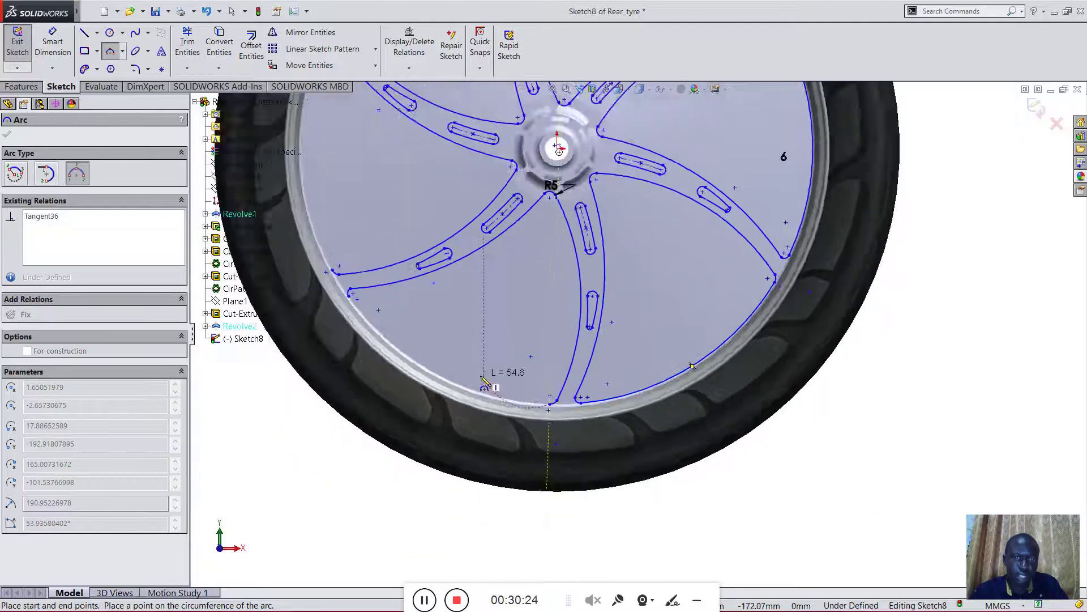
pyautogui.scroll(-2, 515, 311)
pyautogui.scroll(-2, 498, 321)
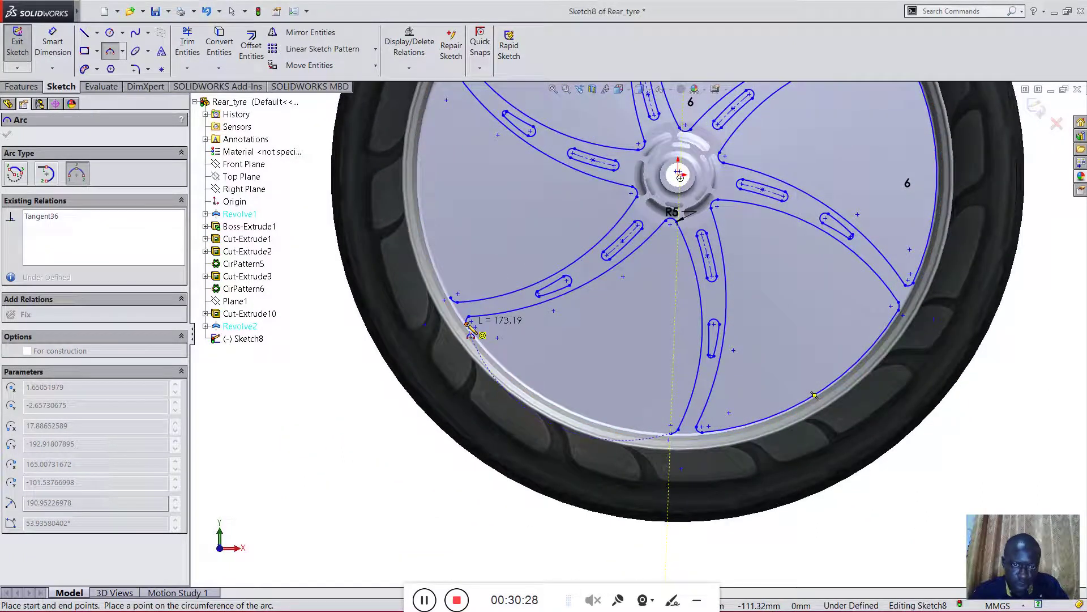
pyautogui.click(468, 324)
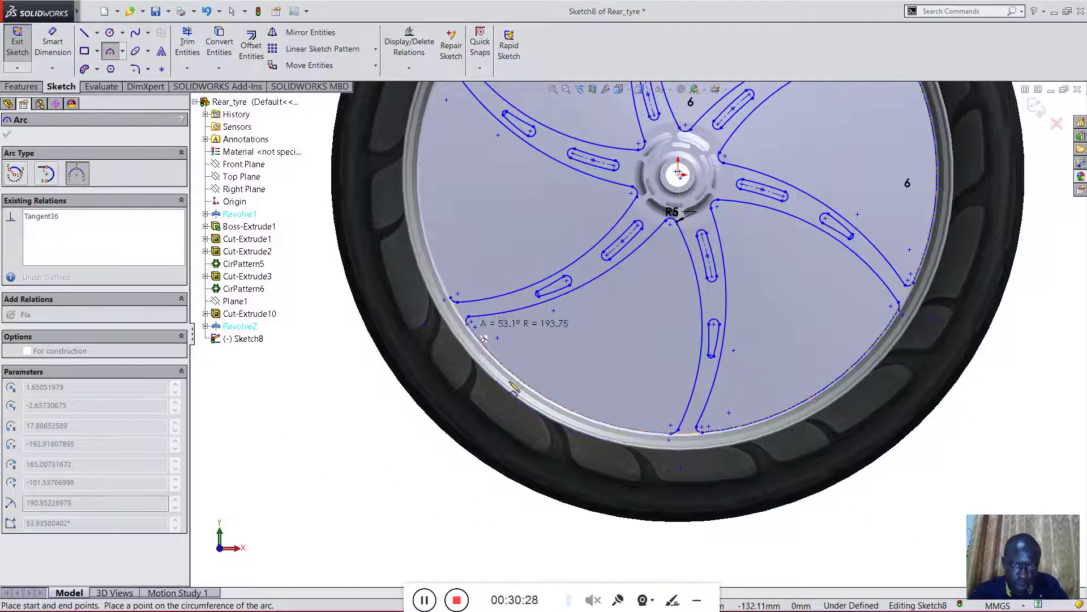
pyautogui.click(546, 403)
pyautogui.scroll(2, 735, 397)
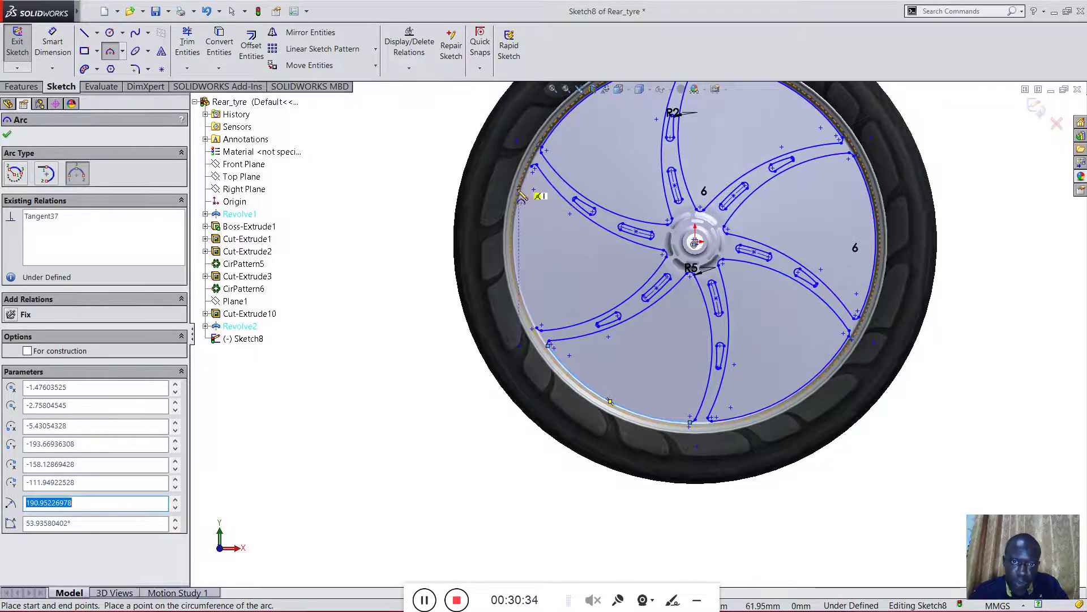
pyautogui.scroll(-2, 522, 196)
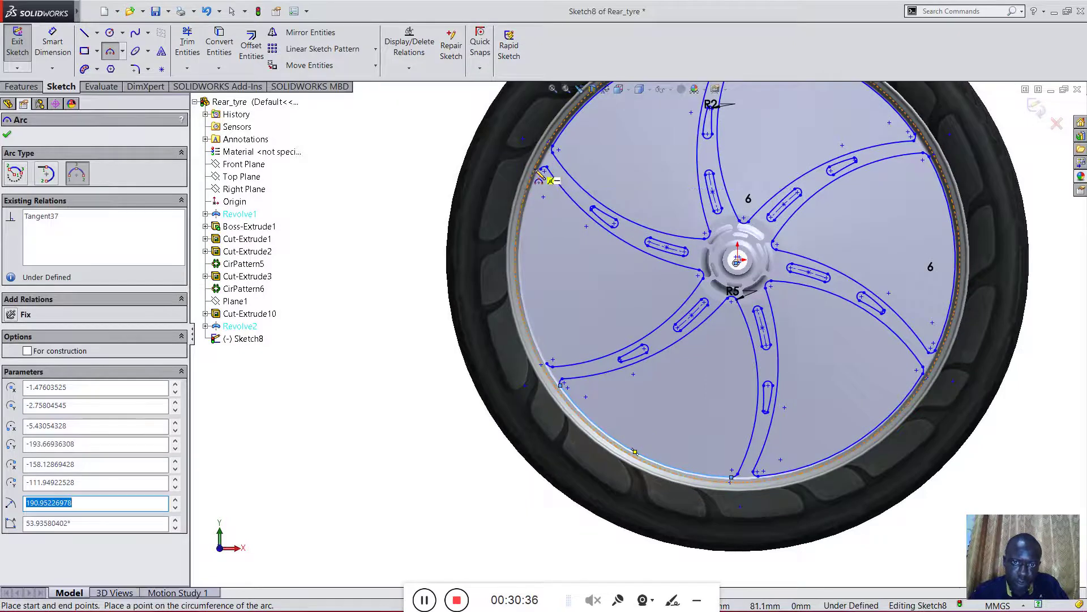
pyautogui.click(542, 170)
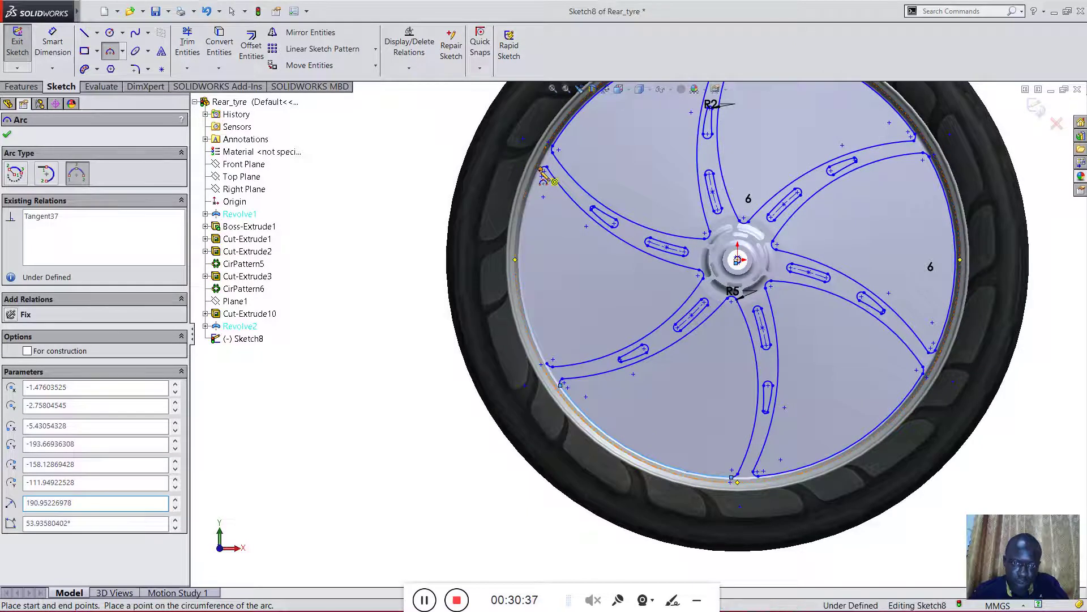
pyautogui.click(550, 367)
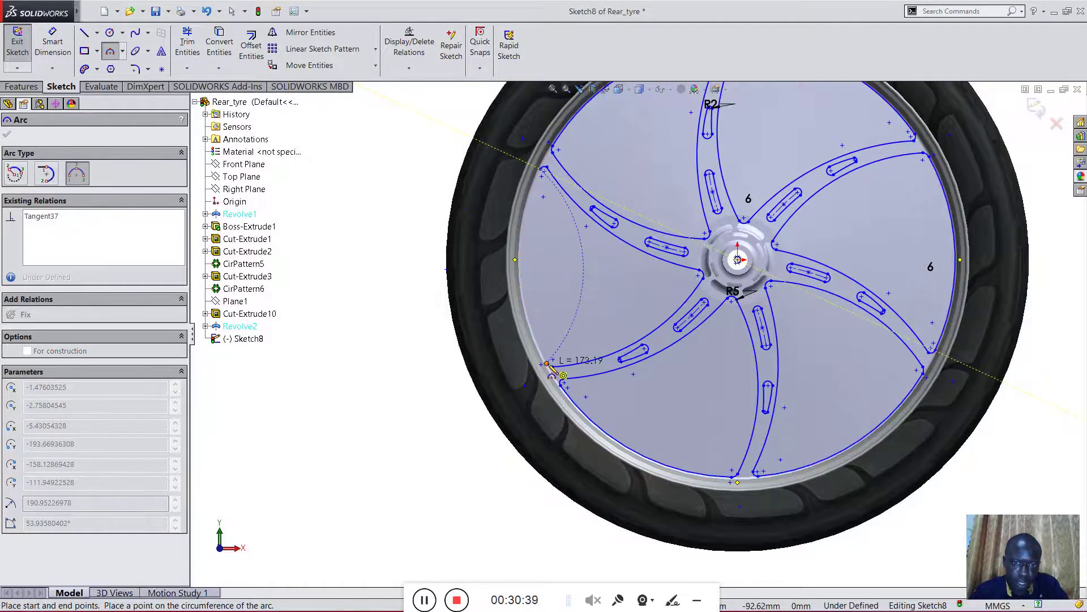
pyautogui.click(530, 309)
pyautogui.scroll(2, 637, 336)
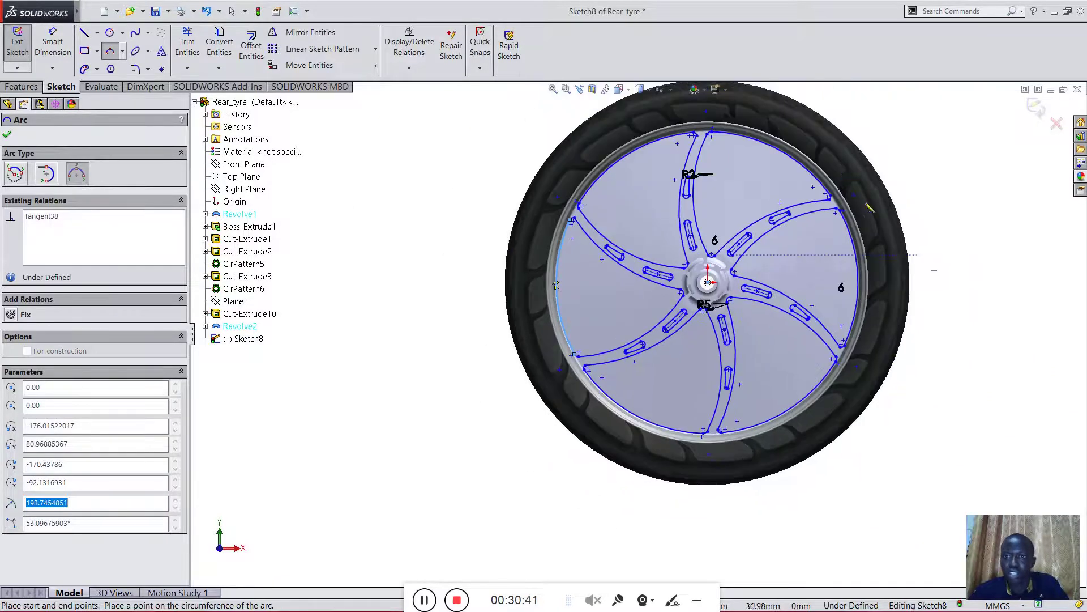
pyautogui.scroll(-1, 827, 323)
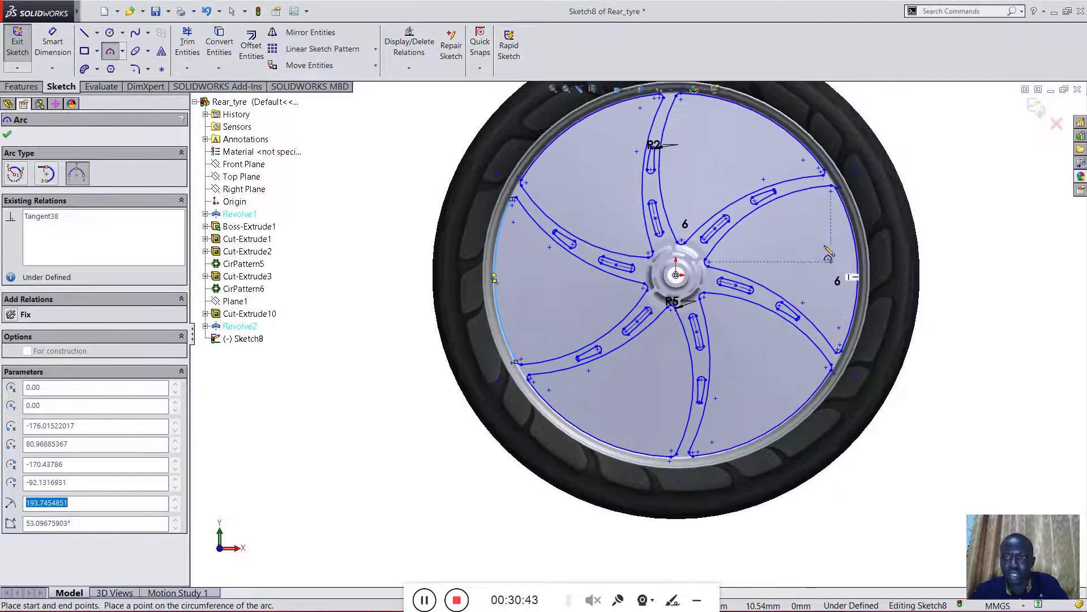
pyautogui.scroll(1, 824, 271)
pyautogui.scroll(-1, 817, 217)
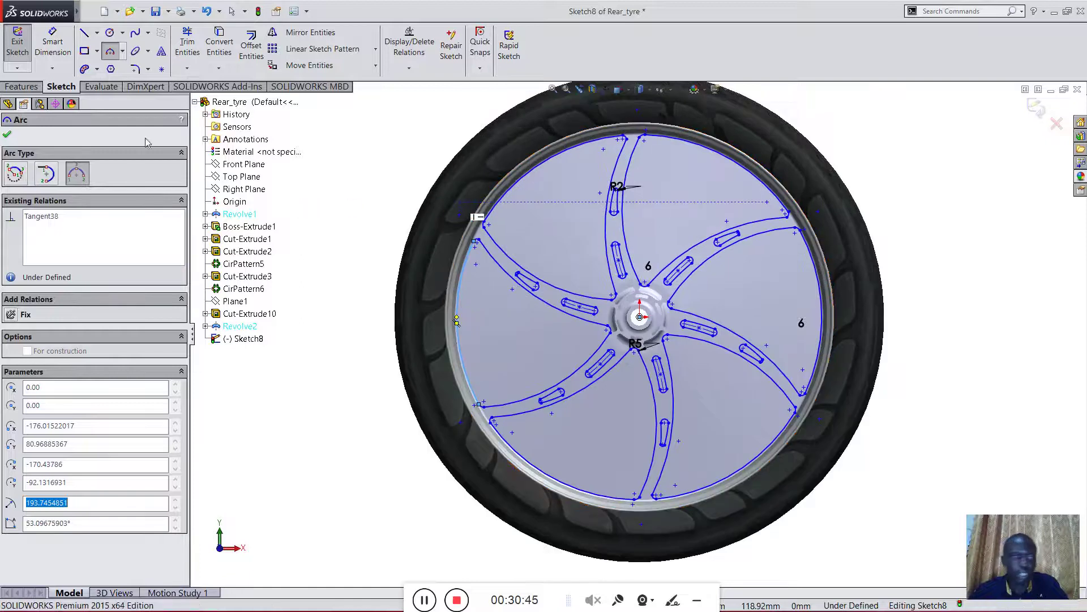
# - Confirm the arcs and exit Sketch8
pyautogui.click(6, 136)
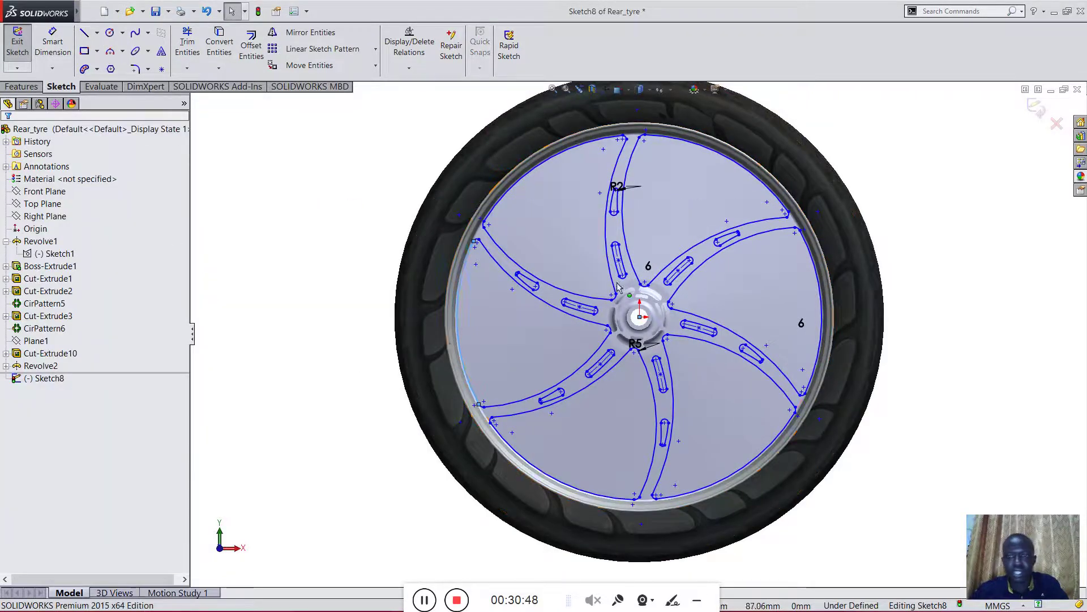
pyautogui.click(17, 46)
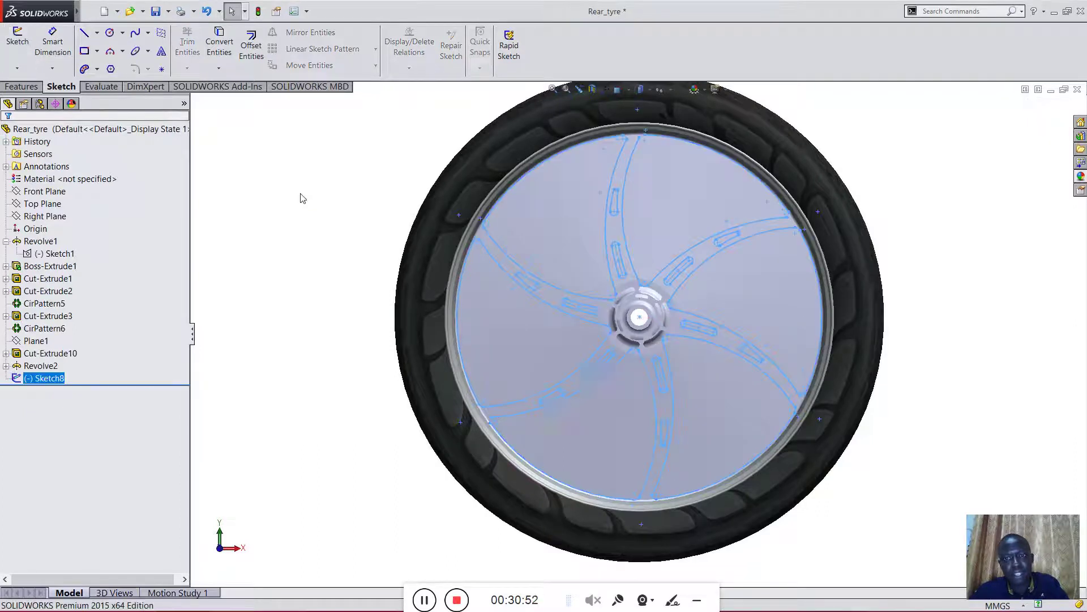
pyautogui.click(922, 156)
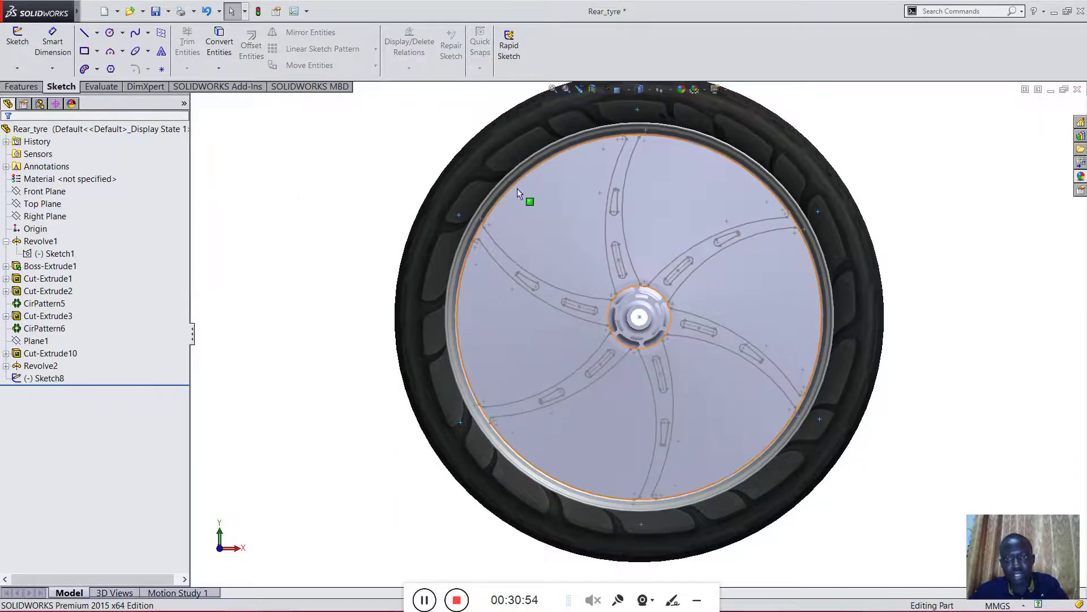
# - Orbit the wheel to inspect the outlines, then select Sketch8 in the feature tree
pyautogui.rightClick(934, 117)
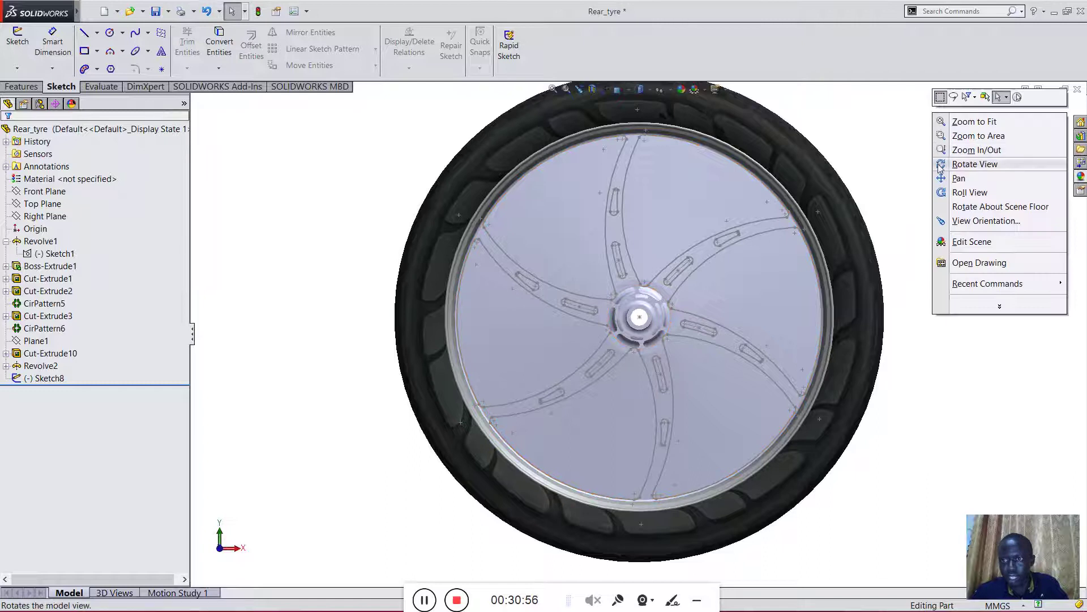
pyautogui.click(942, 165)
pyautogui.moveTo(942, 166)
pyautogui.mouseDown()
pyautogui.moveTo(830, 178)
pyautogui.moveTo(860, 243)
pyautogui.moveTo(849, 247)
pyautogui.moveTo(803, 214)
pyautogui.mouseUp()
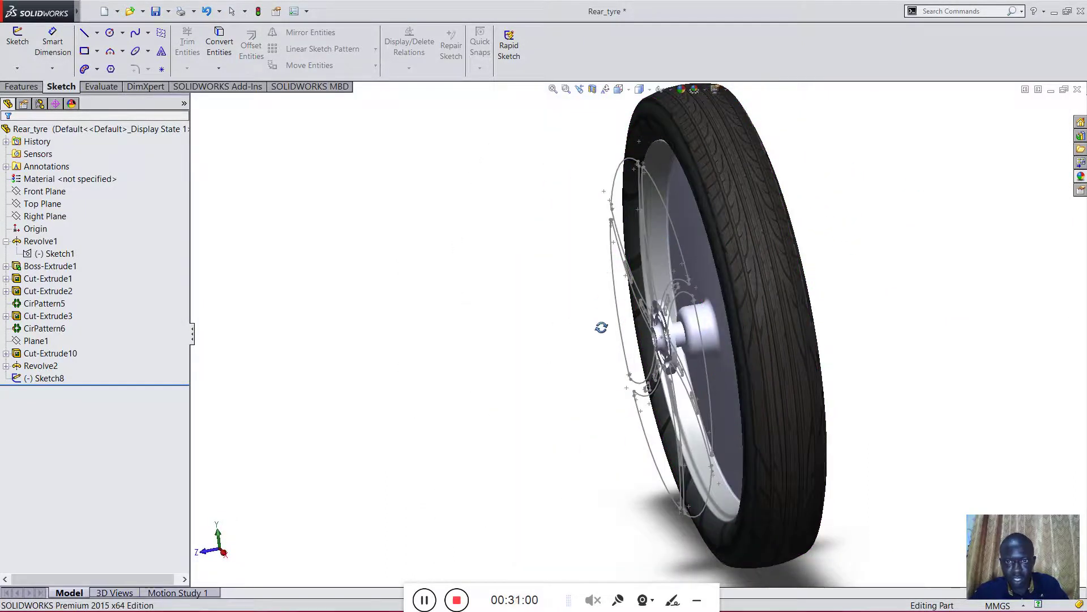
pyautogui.moveTo(812, 199)
pyautogui.mouseDown()
pyautogui.moveTo(850, 201)
pyautogui.moveTo(844, 187)
pyautogui.moveTo(895, 214)
pyautogui.moveTo(859, 286)
pyautogui.moveTo(828, 207)
pyautogui.mouseUp()
pyautogui.moveTo(755, 199); pyautogui.dragTo(789, 197)
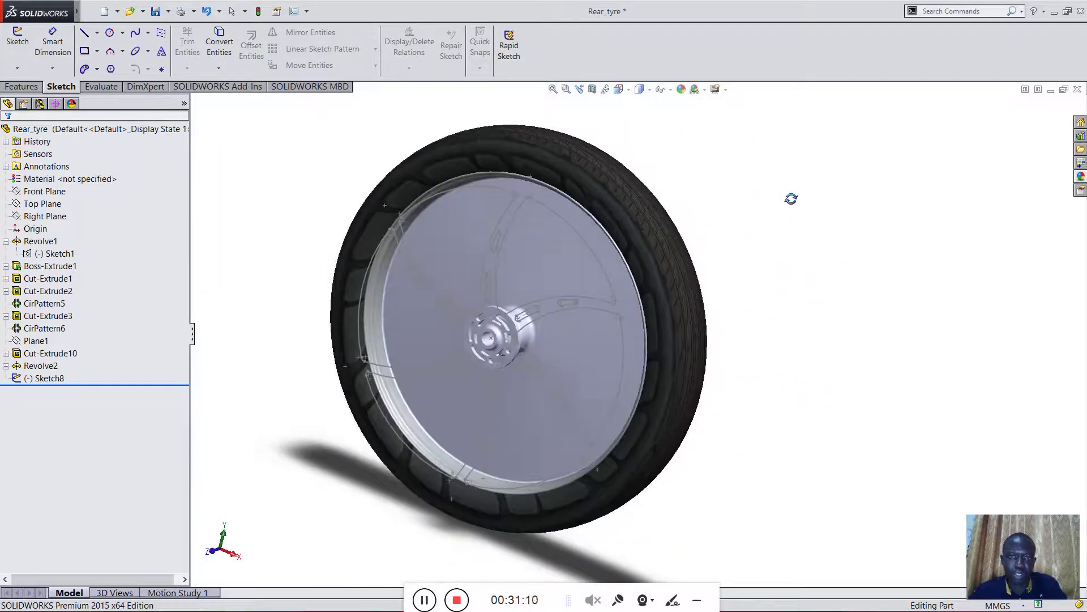
pyautogui.rightClick(786, 193)
pyautogui.click(793, 263)
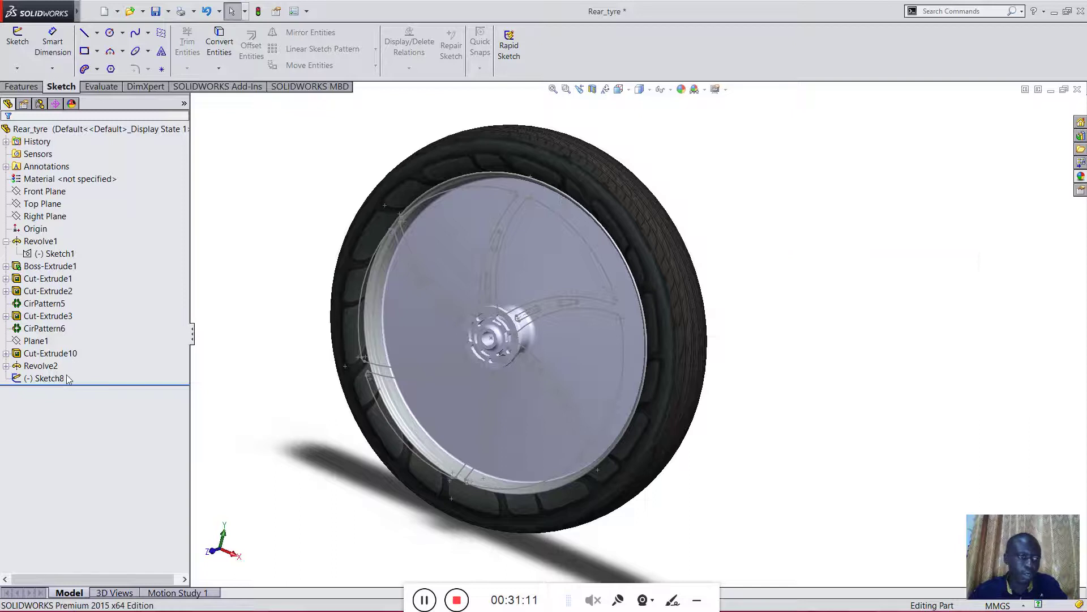
pyautogui.click(66, 378)
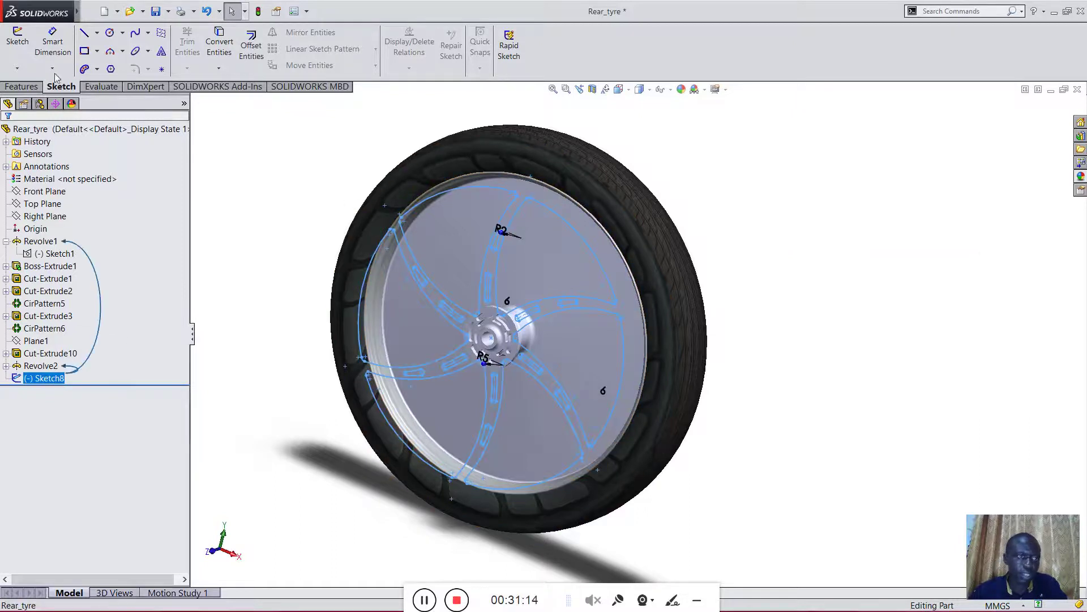
# - Start a 10 mm blind Extruded Cut from Sketch8 and orbit to inspect it
pyautogui.click(23, 87)
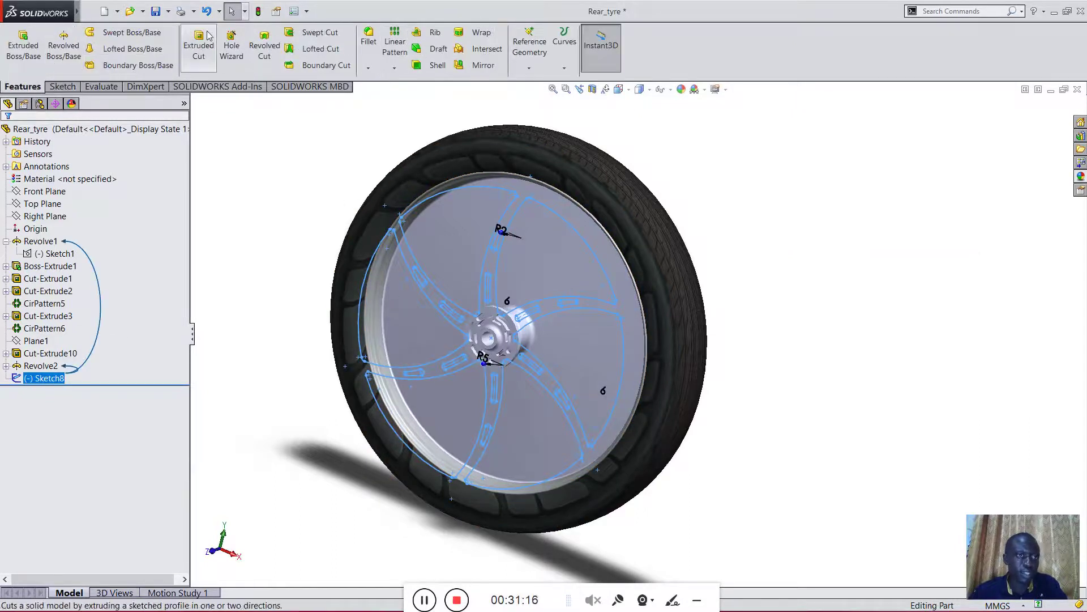
pyautogui.click(198, 49)
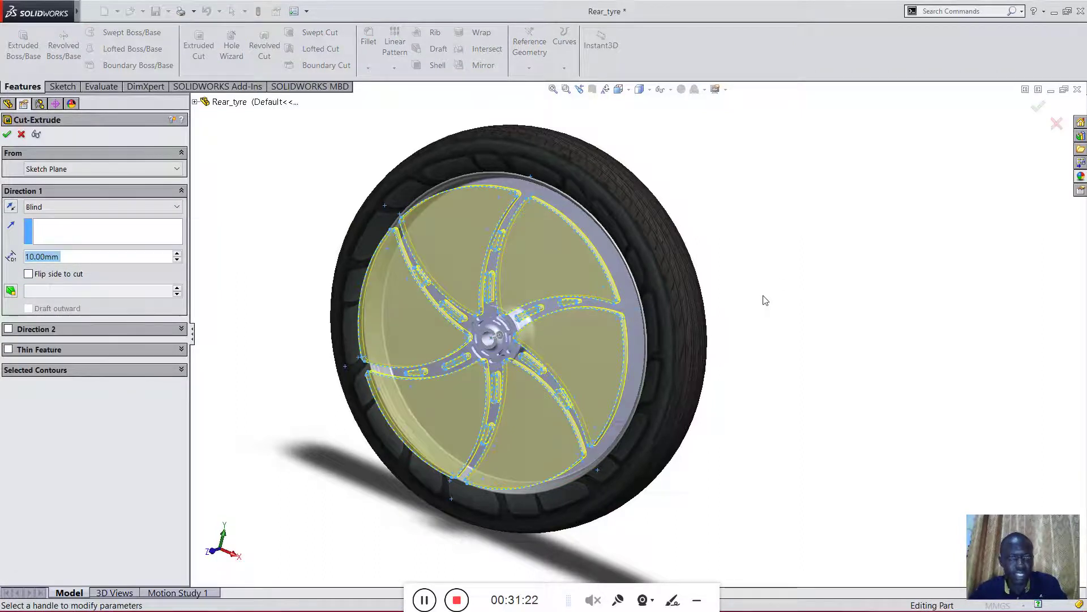
pyautogui.rightClick(785, 261)
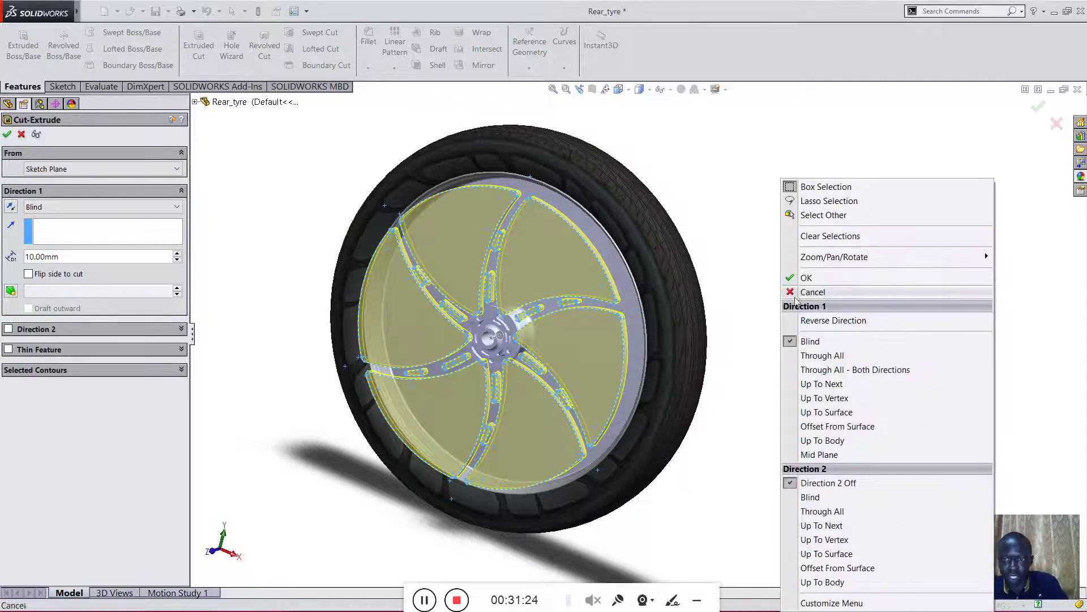
pyautogui.moveTo(835, 257)
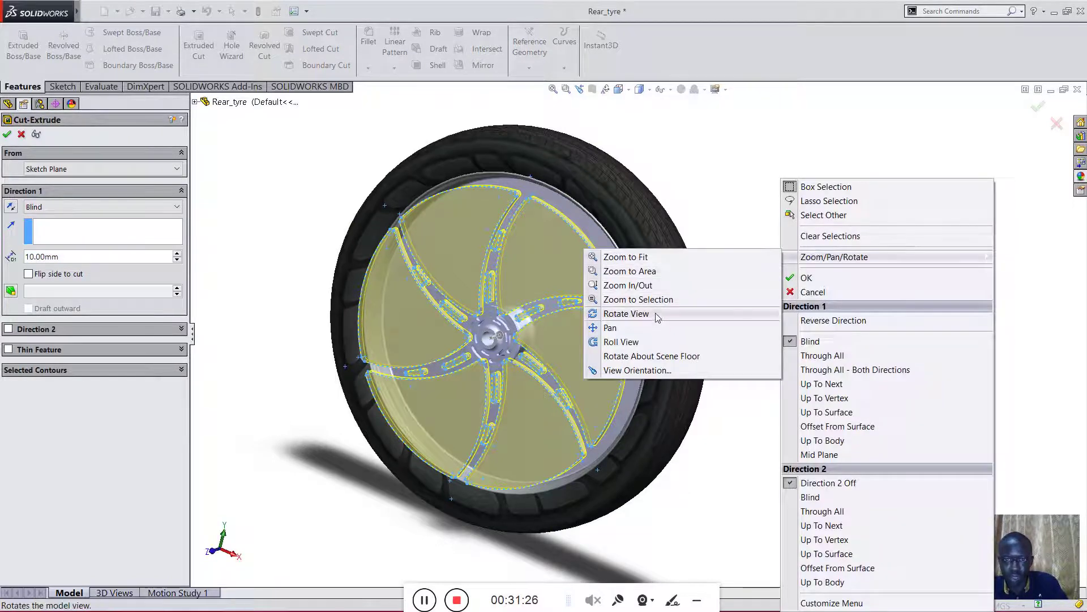
pyautogui.click(657, 317)
pyautogui.moveTo(660, 315)
pyautogui.mouseDown()
pyautogui.moveTo(731, 277)
pyautogui.moveTo(738, 294)
pyautogui.mouseUp()
# - Show the cut preview from the standard Right view
pyautogui.scroll(-2, 523, 321)
pyautogui.scroll(-3, 523, 320)
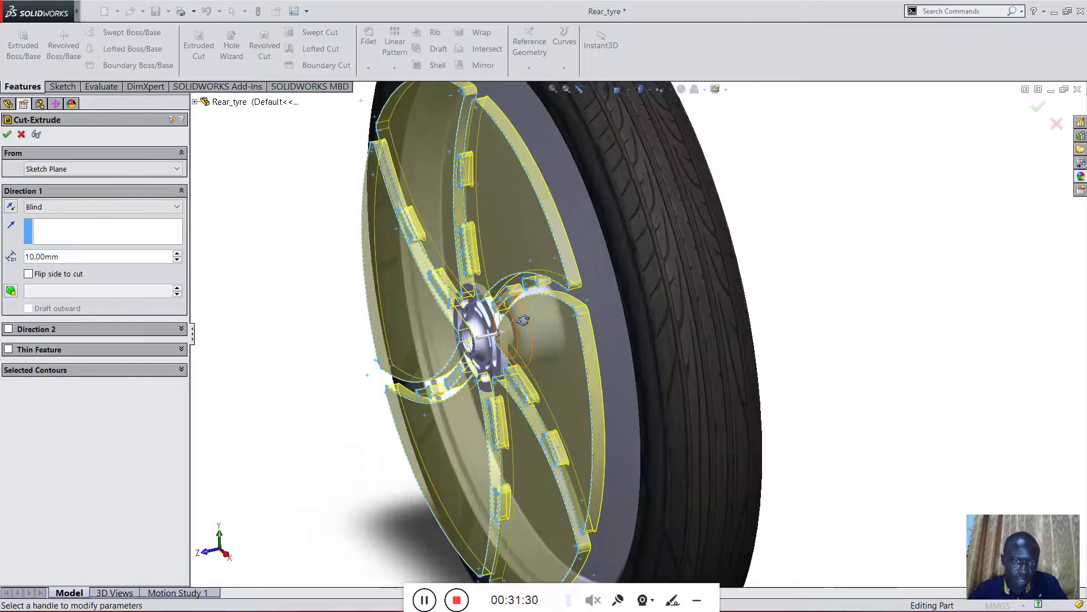
pyautogui.scroll(-1, 523, 320)
pyautogui.scroll(-3, 511, 354)
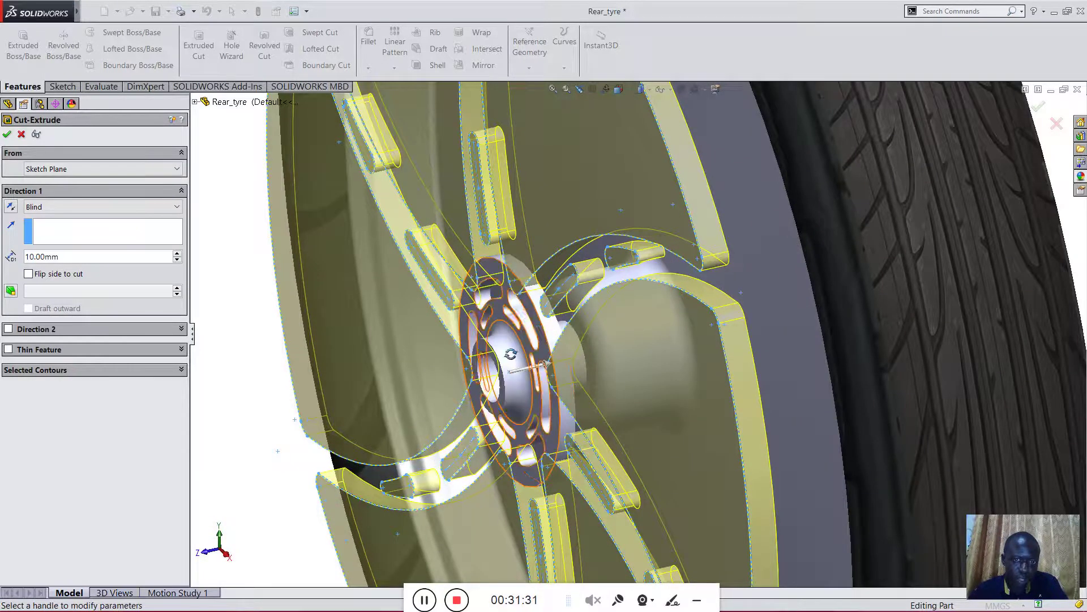
pyautogui.rightClick(225, 273)
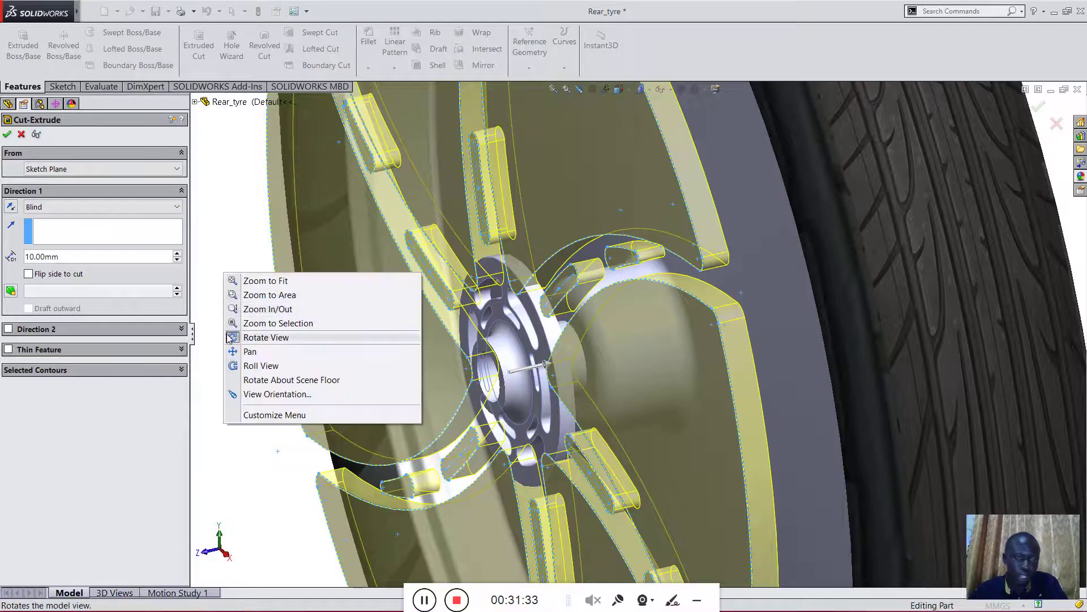
pyautogui.click(229, 337)
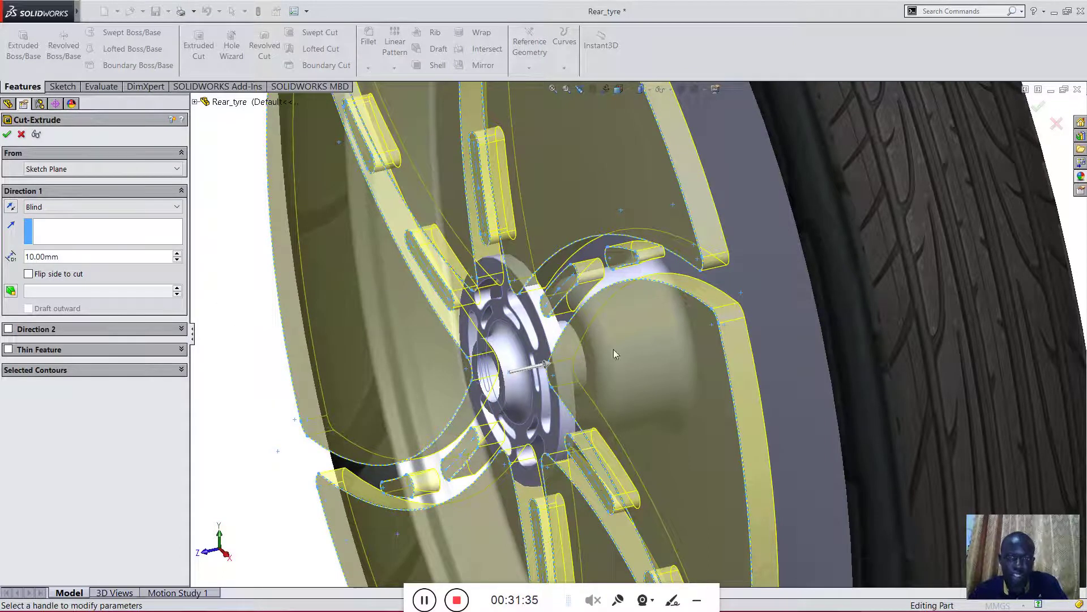
pyautogui.click(619, 88)
pyautogui.click(657, 140)
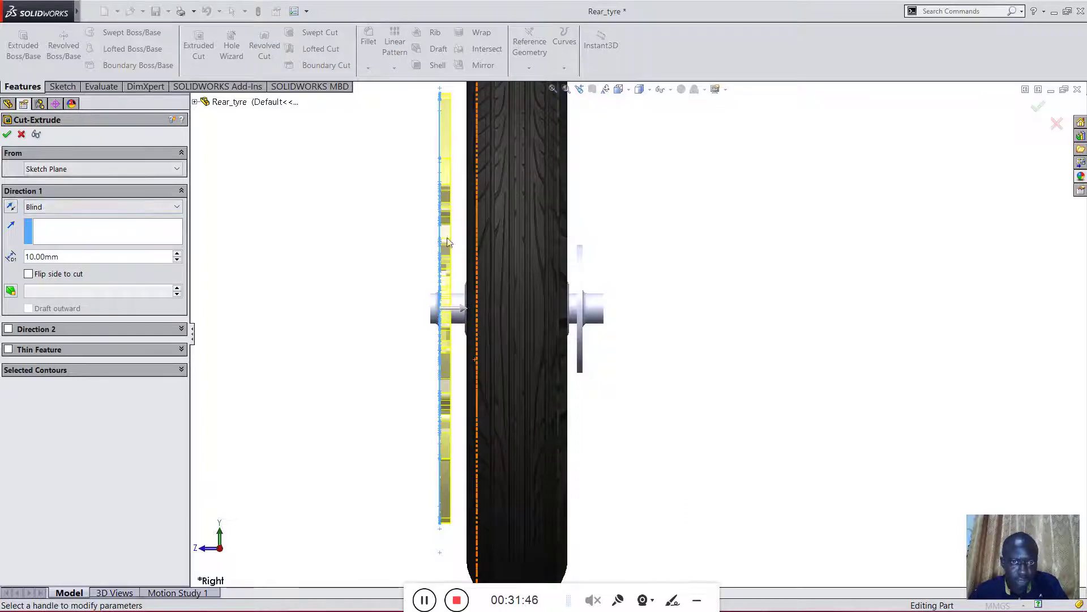
# - Start the cut from a 10 mm offset, reversed to the other side of the plane
pyautogui.click(111, 169)
pyautogui.click(81, 209)
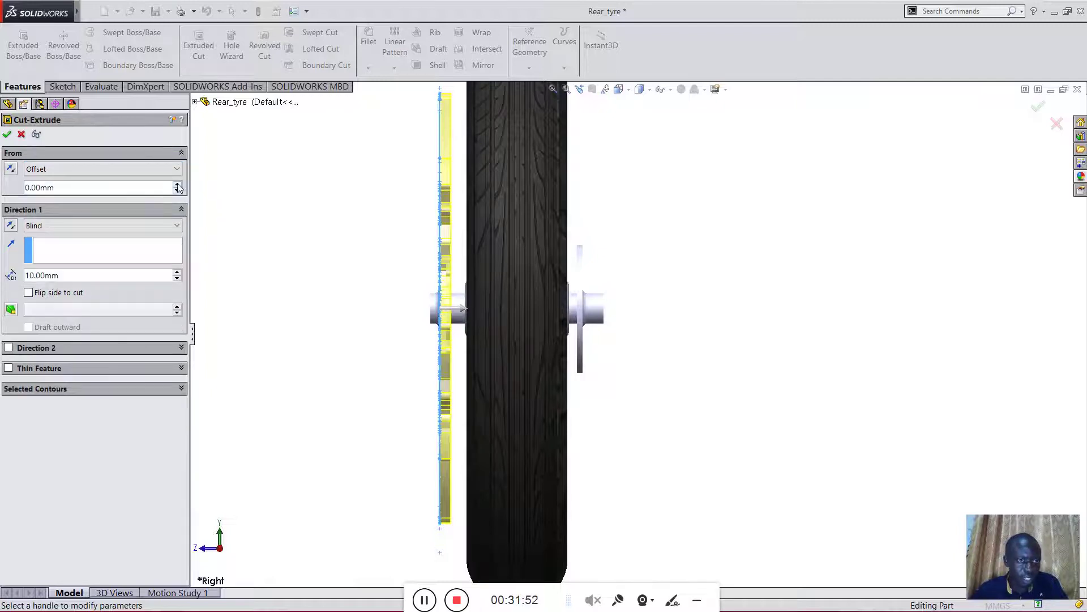
pyautogui.click(178, 184)
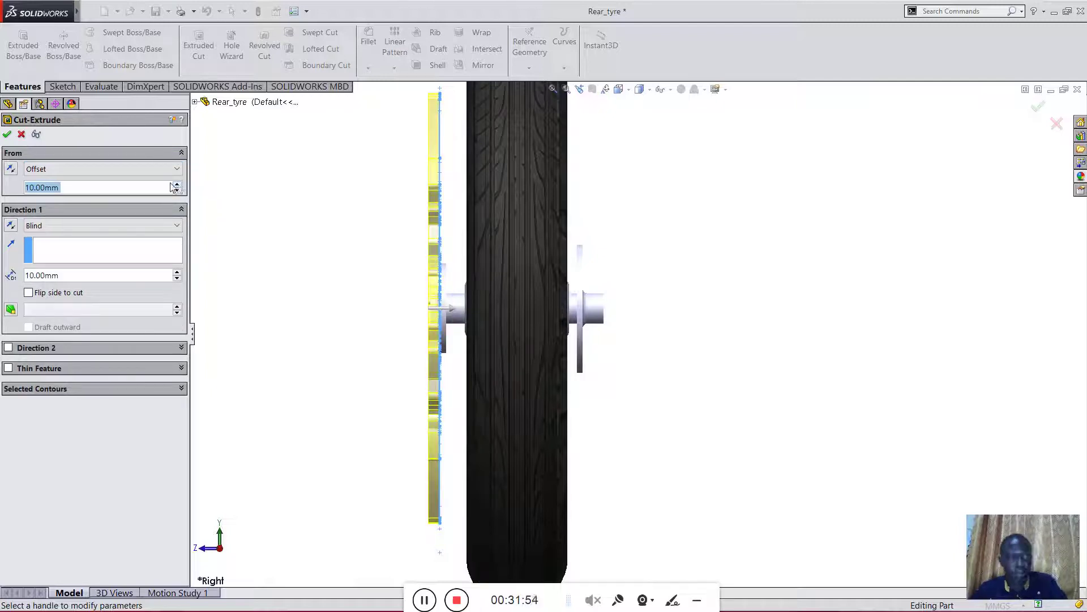
pyautogui.click(11, 169)
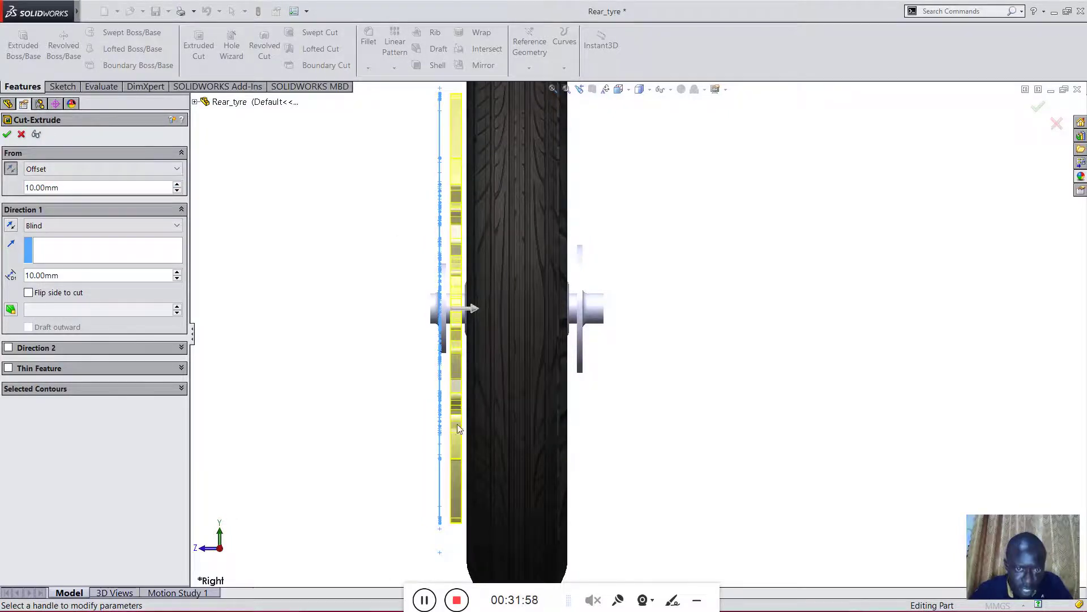
# - Raise the cut's Blind depth to 110 mm
pyautogui.scroll(-5, 463, 330)
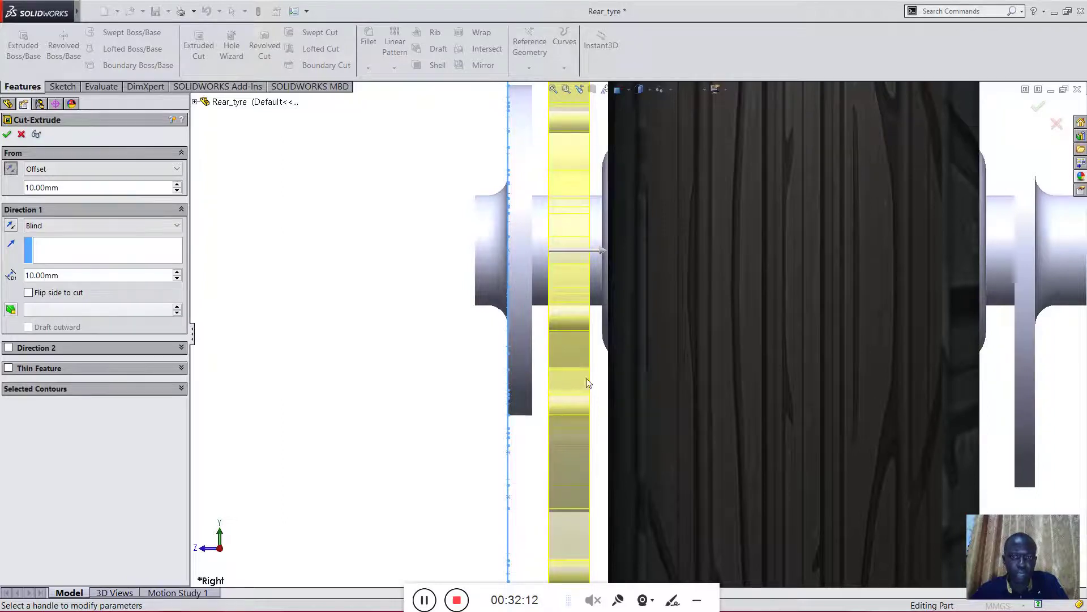
pyautogui.scroll(2, 695, 273)
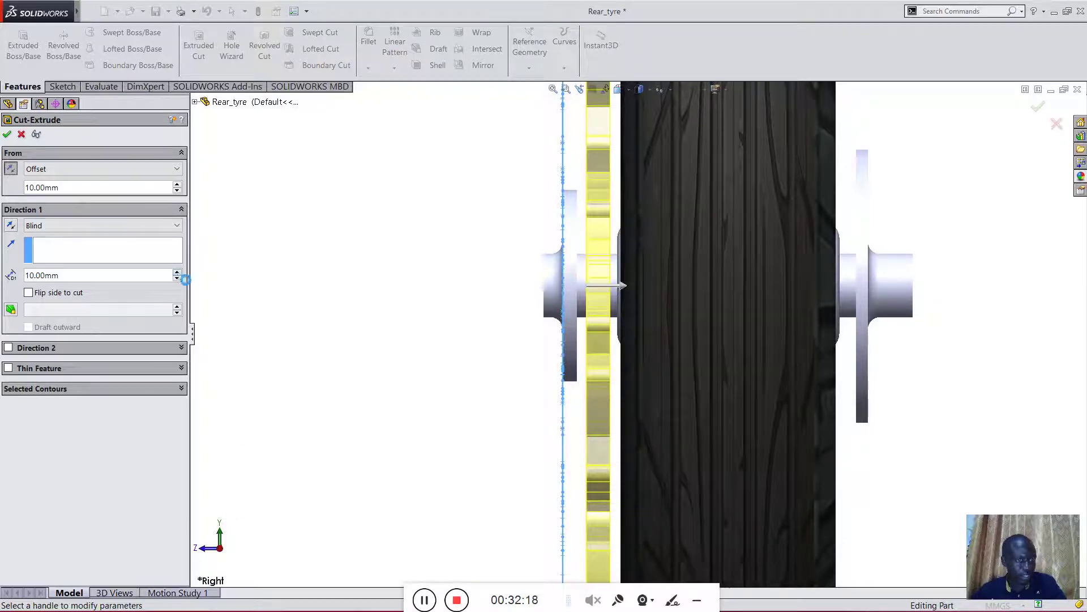
pyautogui.doubleClick(177, 273)
pyautogui.click(177, 272)
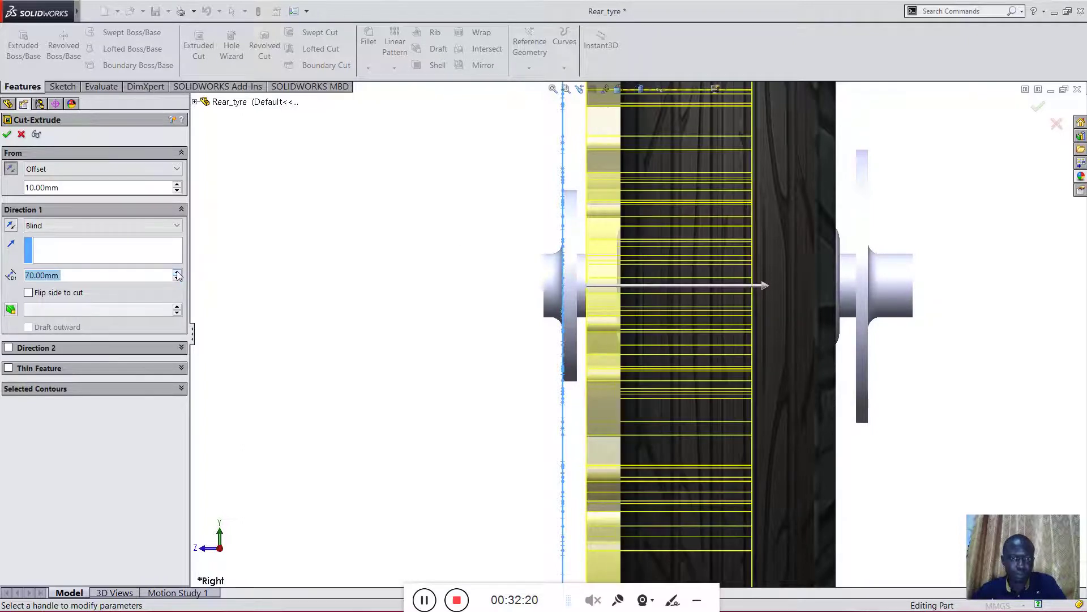
pyautogui.click(178, 272)
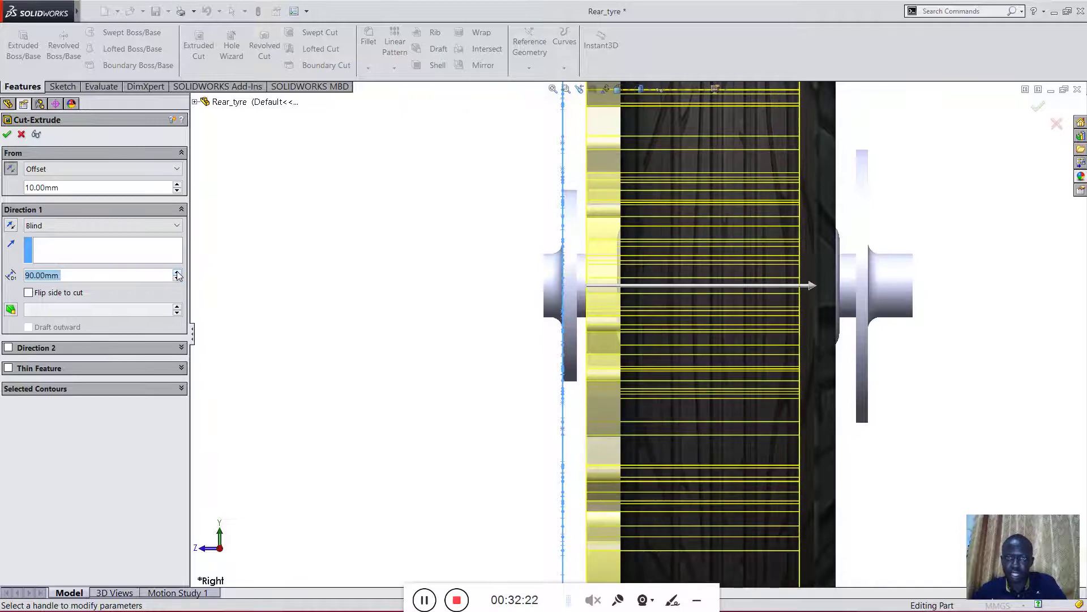
pyautogui.click(177, 273)
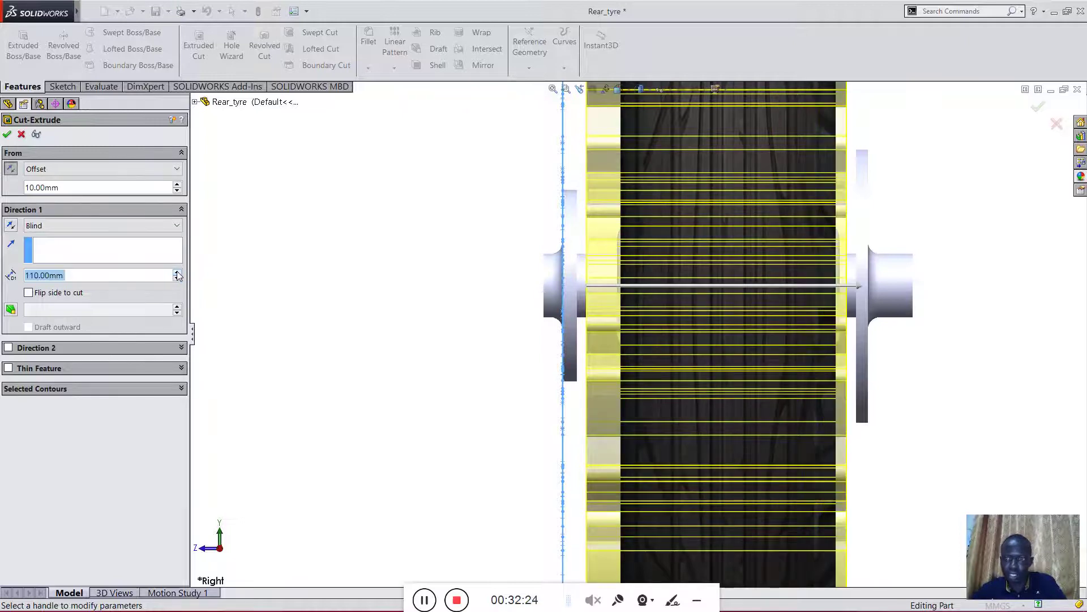
pyautogui.scroll(2, 566, 322)
pyautogui.scroll(2, 596, 329)
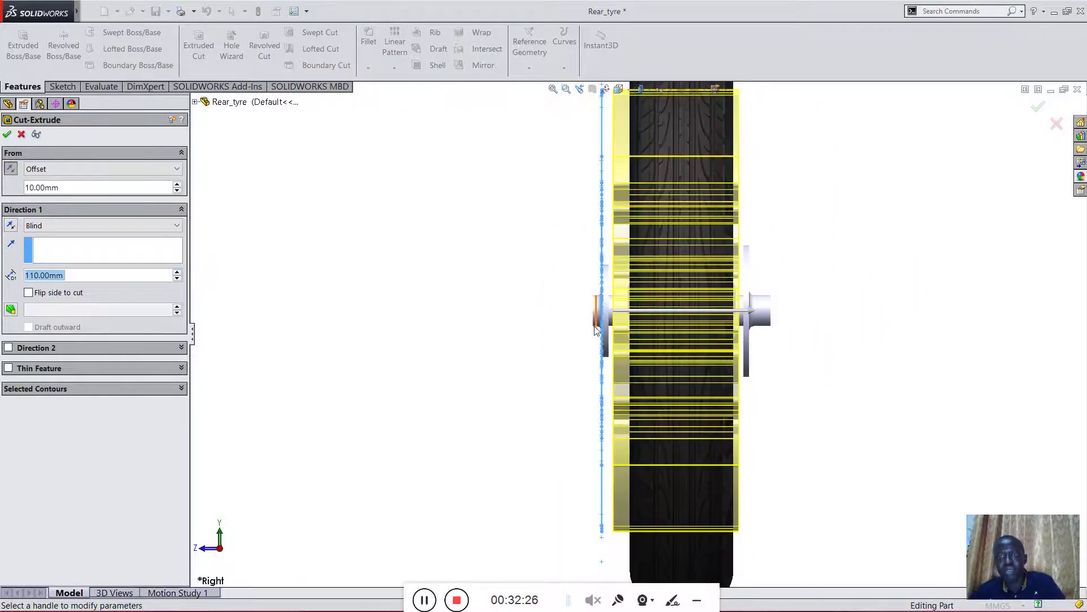
pyautogui.scroll(1, 657, 292)
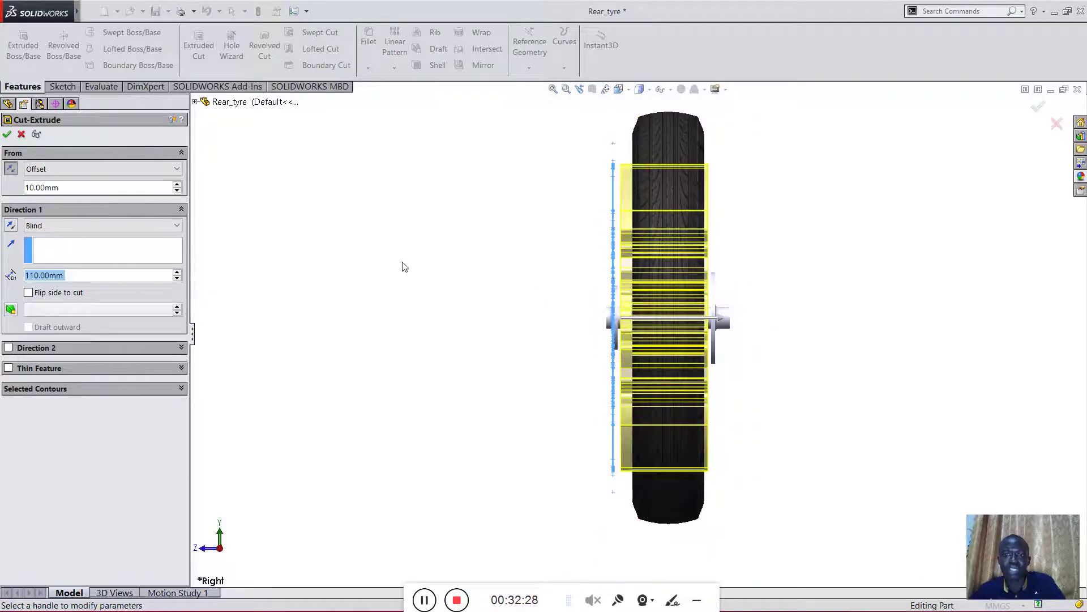
# - Apply the 110 mm cut and orbit the wheel to inspect its curved slotted spokes
pyautogui.click(8, 135)
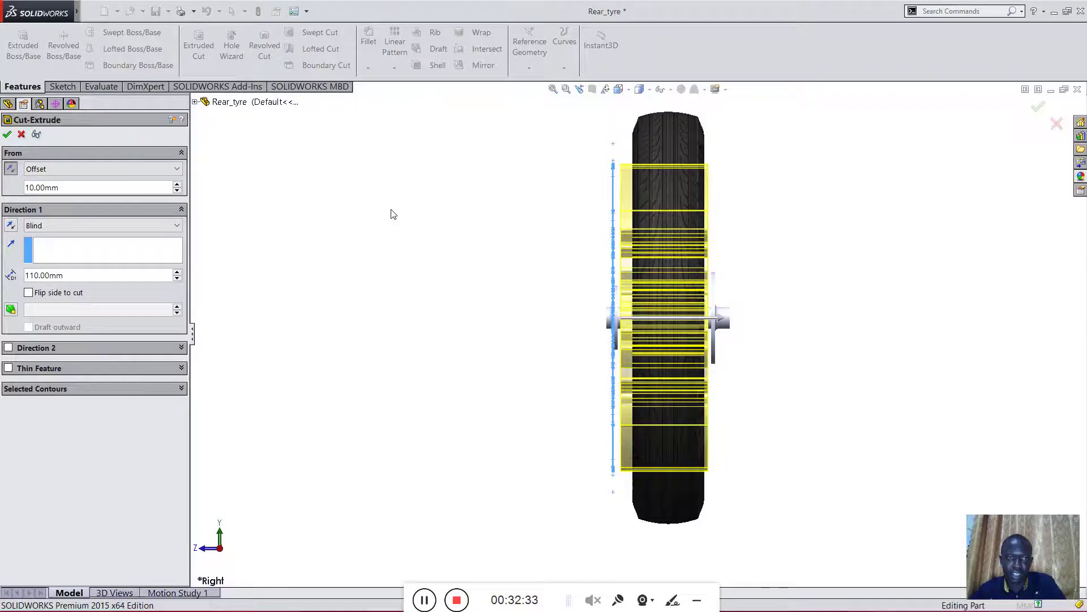
pyautogui.click(448, 229)
pyautogui.rightClick(446, 224)
pyautogui.click(481, 274)
pyautogui.moveTo(481, 274)
pyautogui.mouseDown()
pyautogui.moveTo(527, 286)
pyautogui.moveTo(549, 421)
pyautogui.moveTo(459, 461)
pyautogui.moveTo(532, 352)
pyautogui.moveTo(539, 226)
pyautogui.moveTo(547, 274)
pyautogui.moveTo(592, 325)
pyautogui.moveTo(552, 308)
pyautogui.moveTo(573, 319)
pyautogui.mouseUp()
pyautogui.moveTo(752, 383)
pyautogui.mouseDown()
pyautogui.moveTo(738, 303)
pyautogui.moveTo(745, 372)
pyautogui.mouseUp()
pyautogui.moveTo(726, 319)
pyautogui.mouseDown()
pyautogui.moveTo(705, 292)
pyautogui.moveTo(689, 220)
pyautogui.mouseUp()
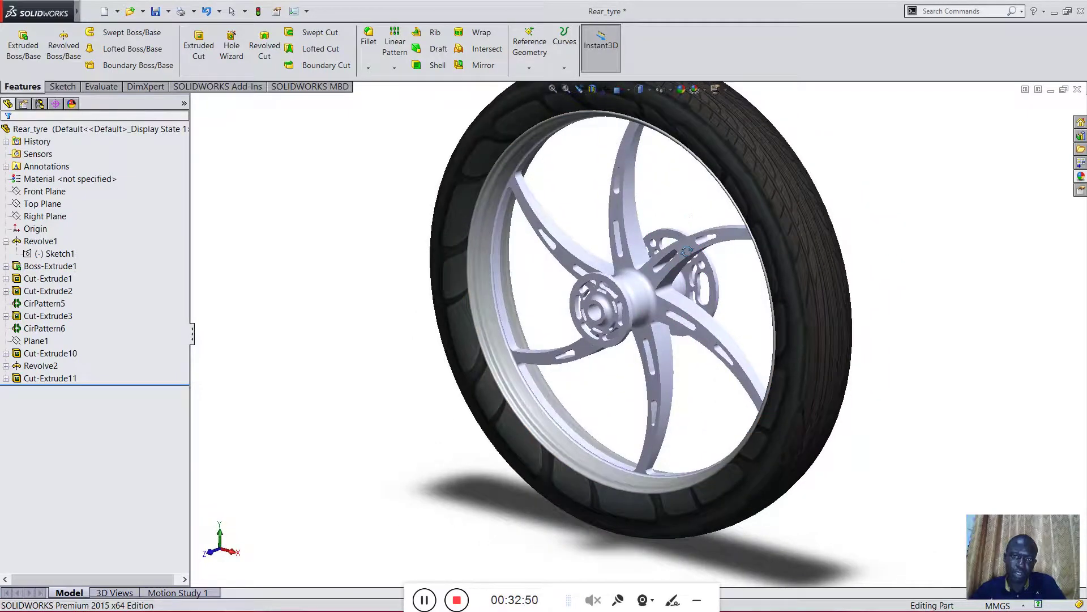
# - Finish inspecting the wheel, exit Rotate View, and close the Rear_tyre part
pyautogui.scroll(3, 716, 275)
pyautogui.scroll(-3, 720, 280)
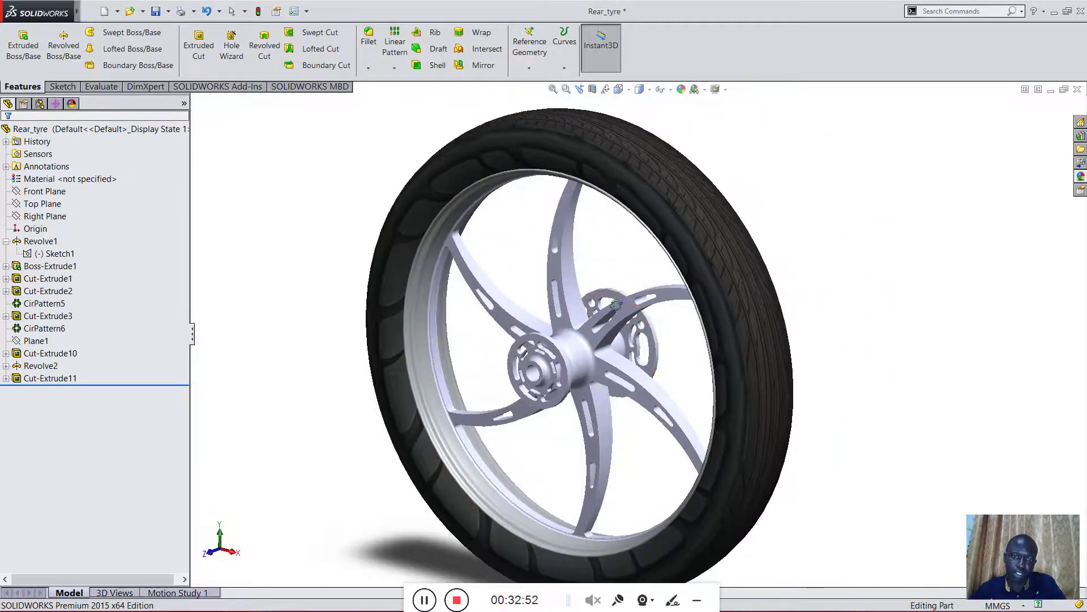
pyautogui.scroll(3, 617, 304)
pyautogui.scroll(-2, 583, 395)
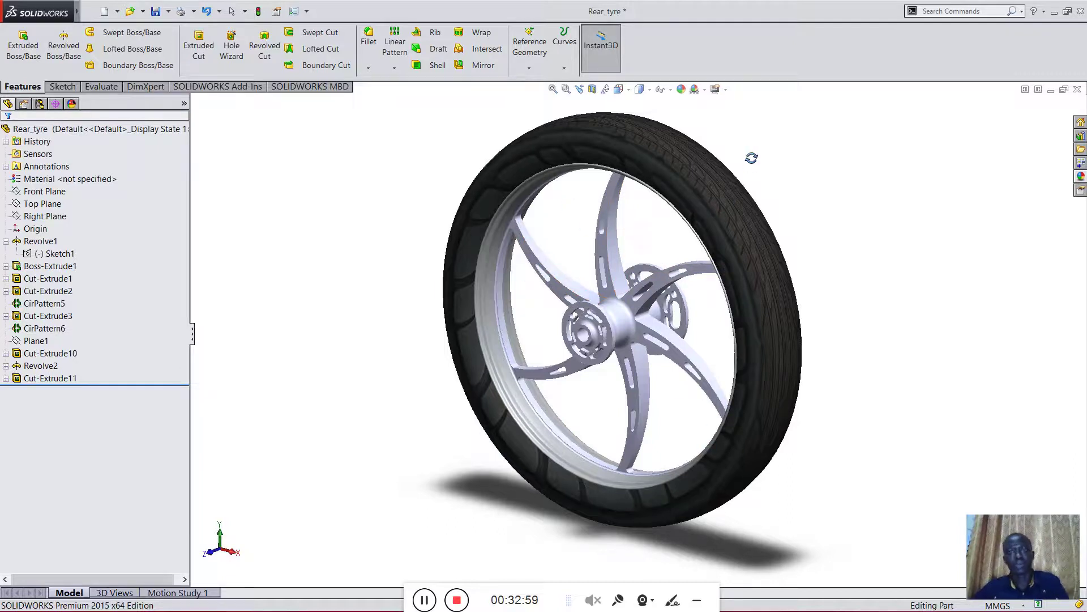
pyautogui.rightClick(797, 140)
pyautogui.click(801, 206)
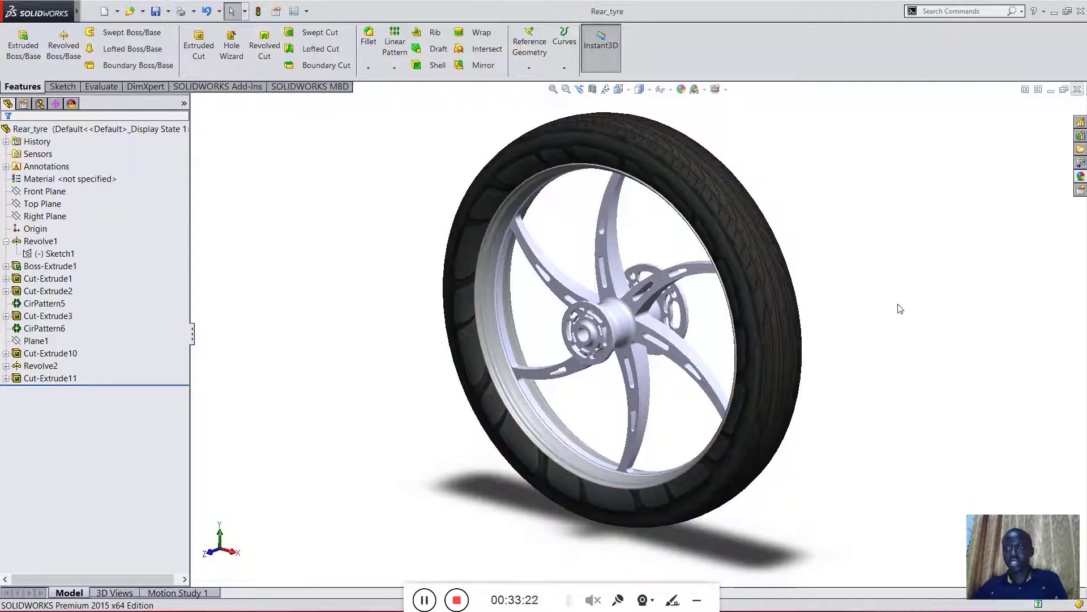
pyautogui.click(1077, 13)
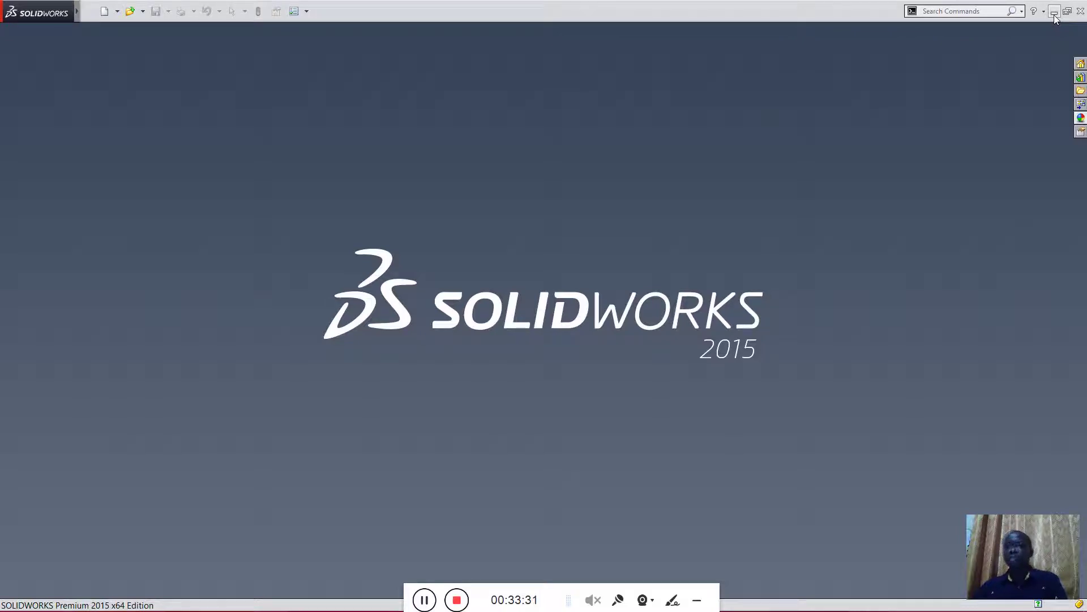
# - Minimize SOLIDWORKS to reach the blank 640 × 433 px Paint canvas
pyautogui.click(1055, 15)
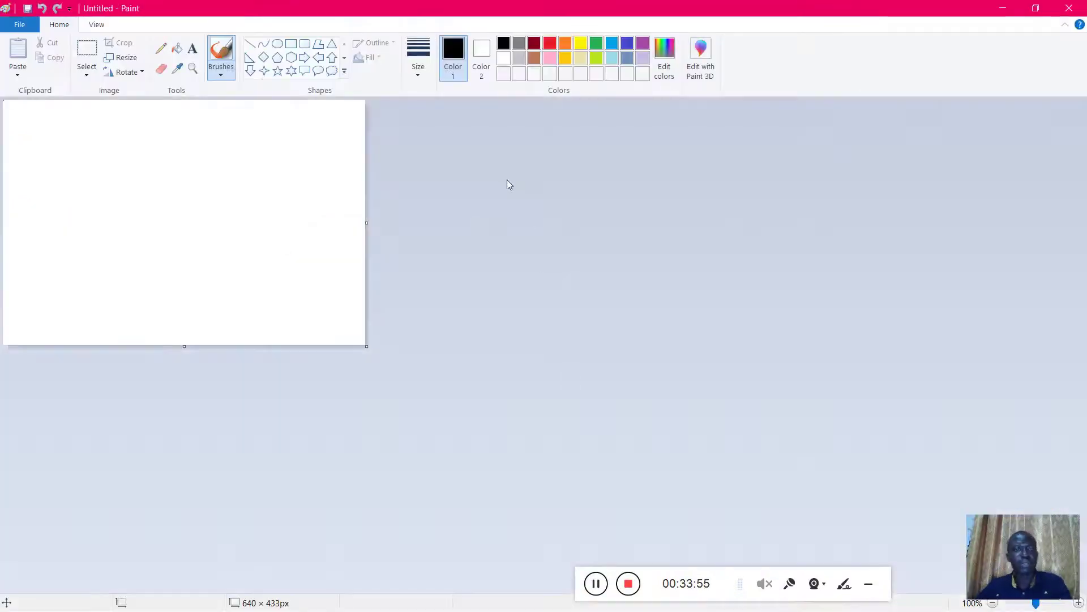
# - Stretch the Paint canvas to 1260 px wide and 696 px tall
pyautogui.moveTo(375, 232); pyautogui.dragTo(721, 263)
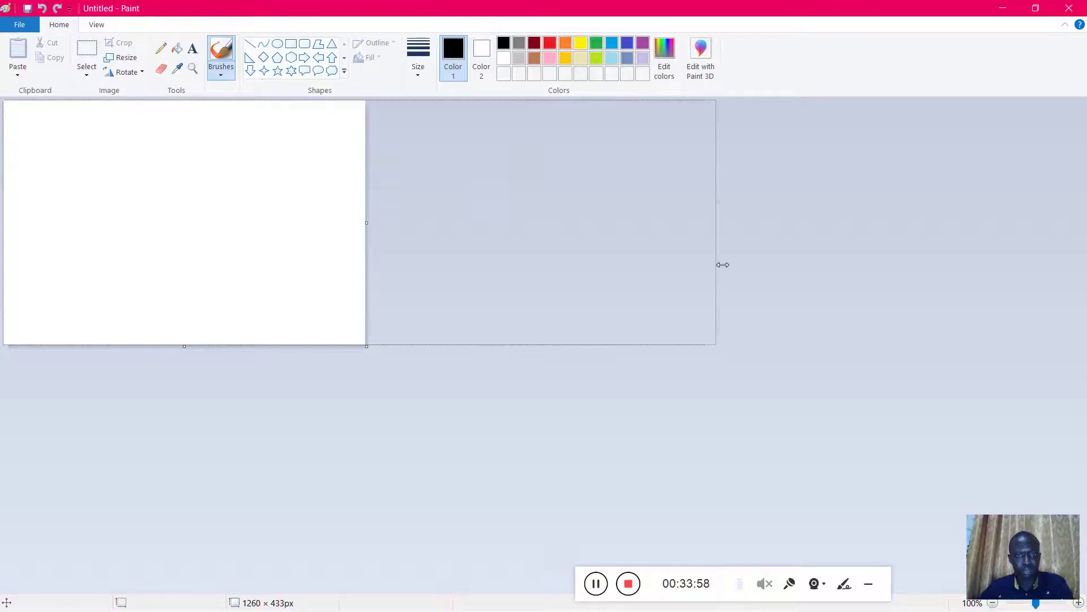
pyautogui.moveTo(362, 353); pyautogui.dragTo(403, 500)
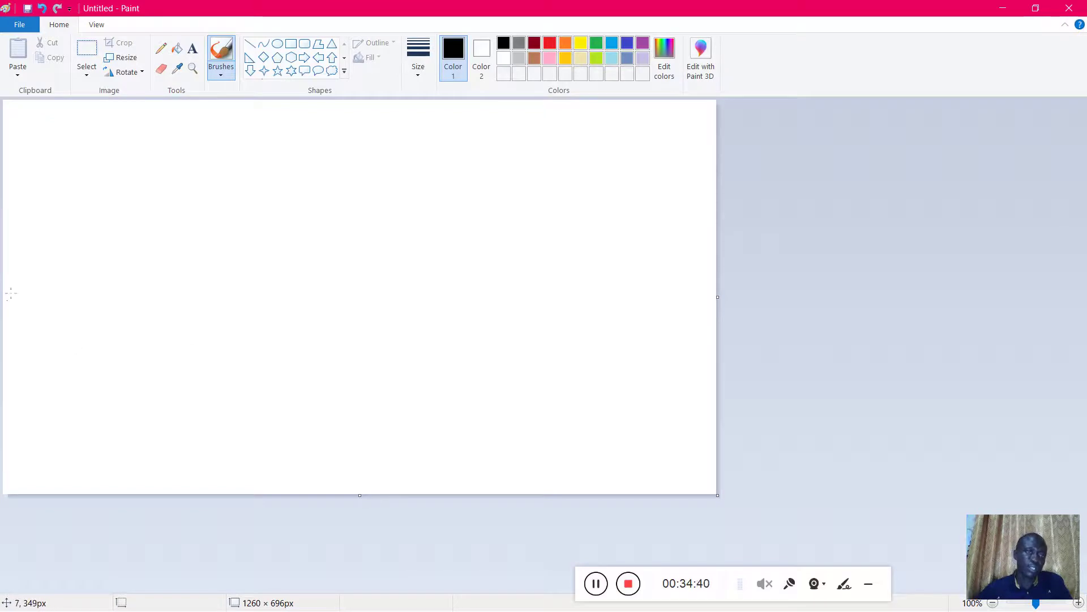
# - Place a Calibri 22 pt bold text box and enlarge it across most of the canvas
pyautogui.click(193, 50)
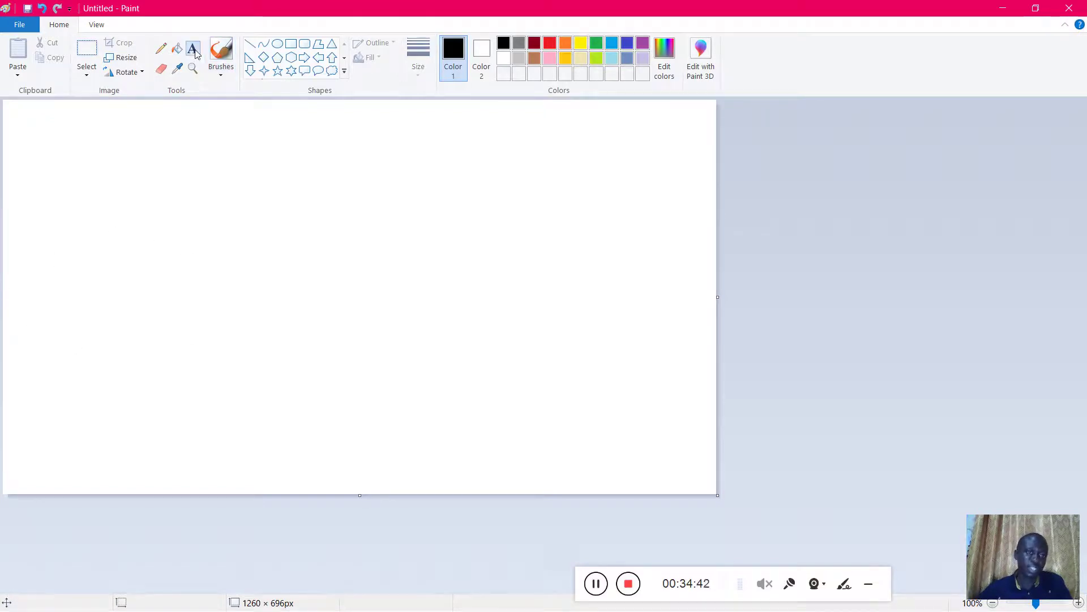
pyautogui.click(236, 180)
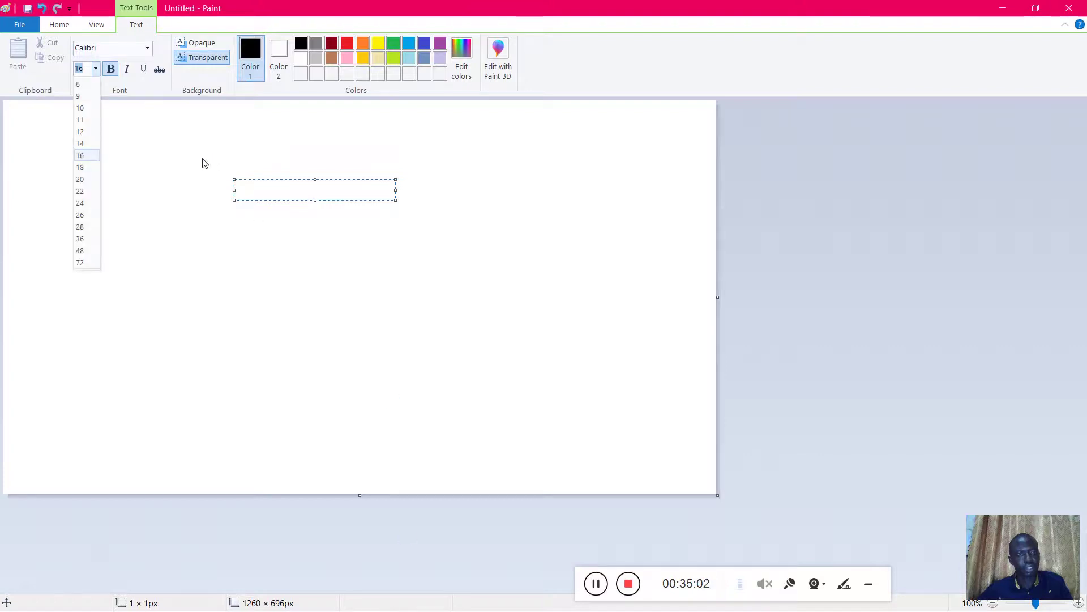
pyautogui.click(86, 196)
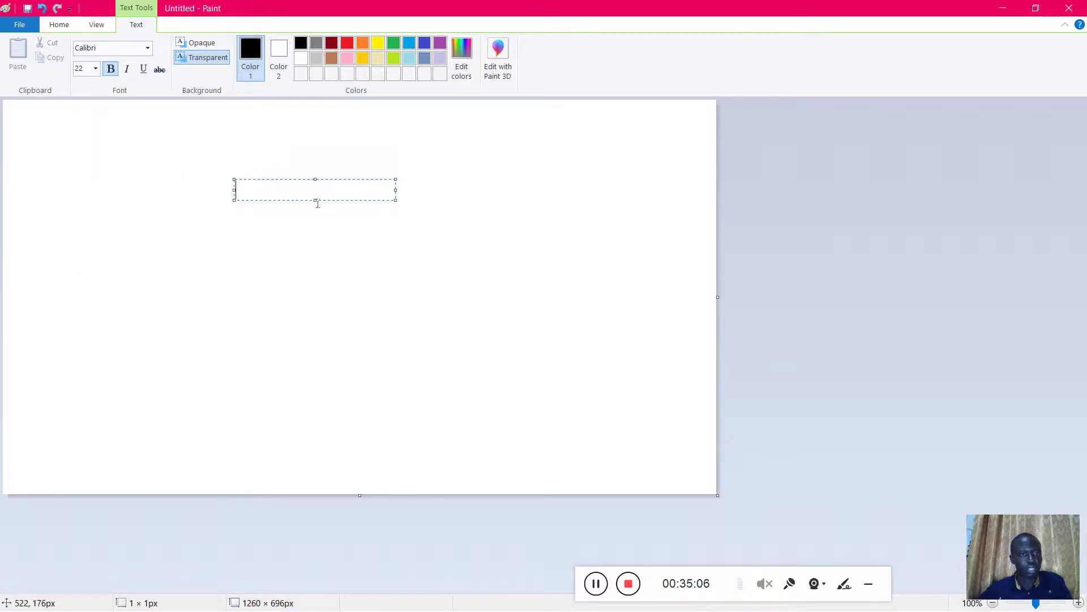
pyautogui.click(238, 156)
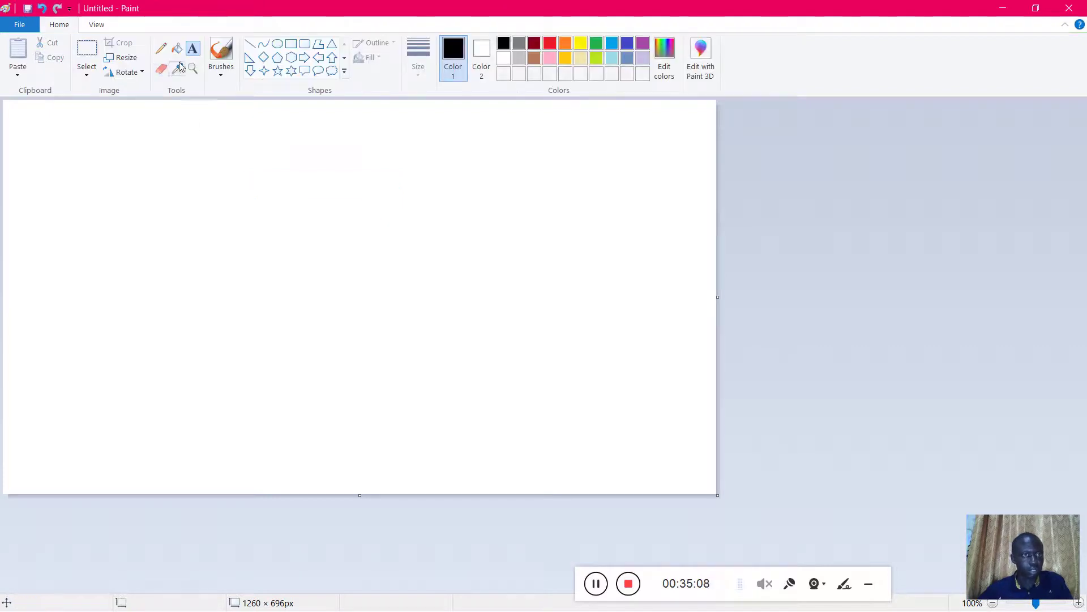
pyautogui.click(256, 256)
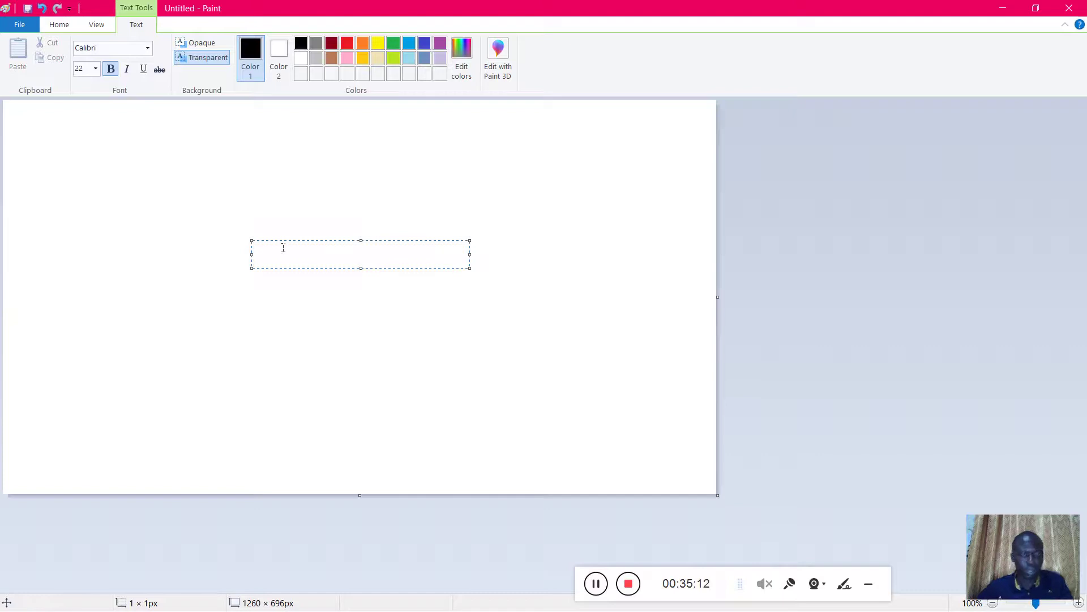
pyautogui.click(78, 180)
pyautogui.click(121, 180)
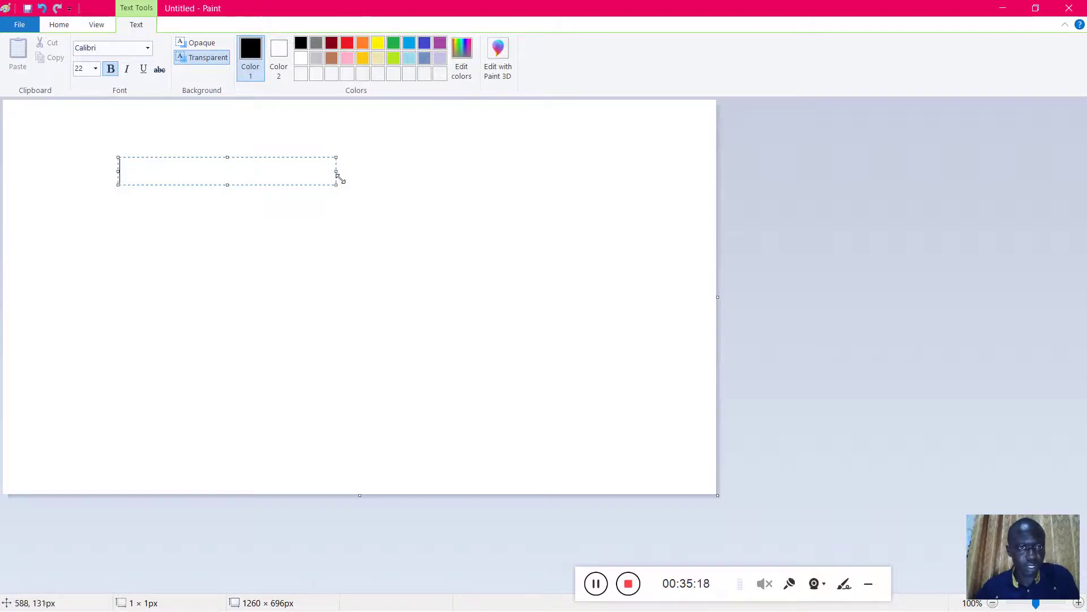
pyautogui.moveTo(341, 179); pyautogui.dragTo(680, 418)
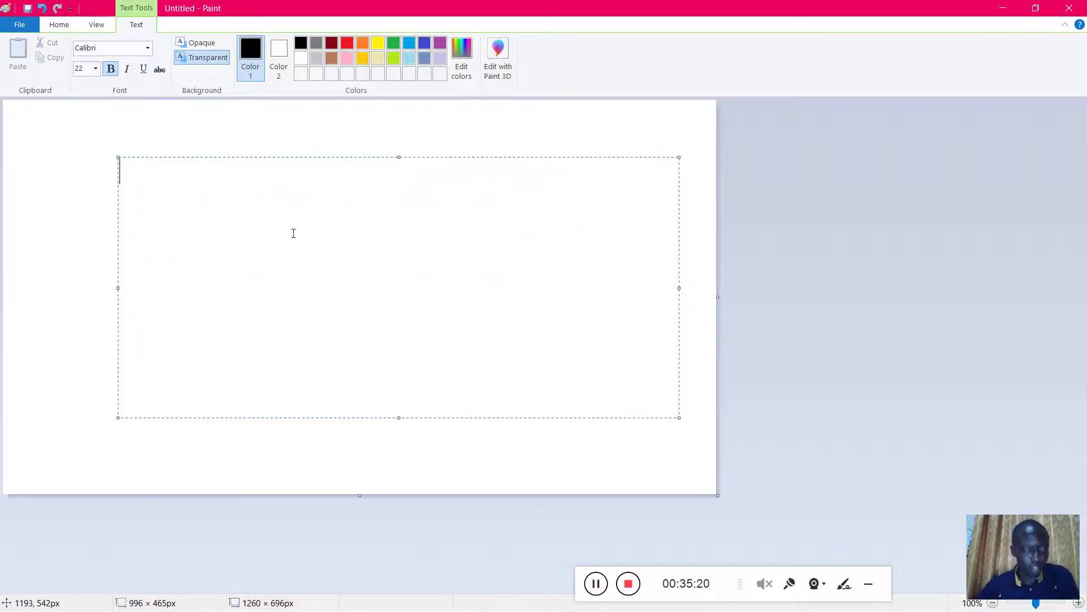
# - Type akvirtualrealities.com/edu-training, with the contact's e-mail address on the line below
pyautogui.write('ak')
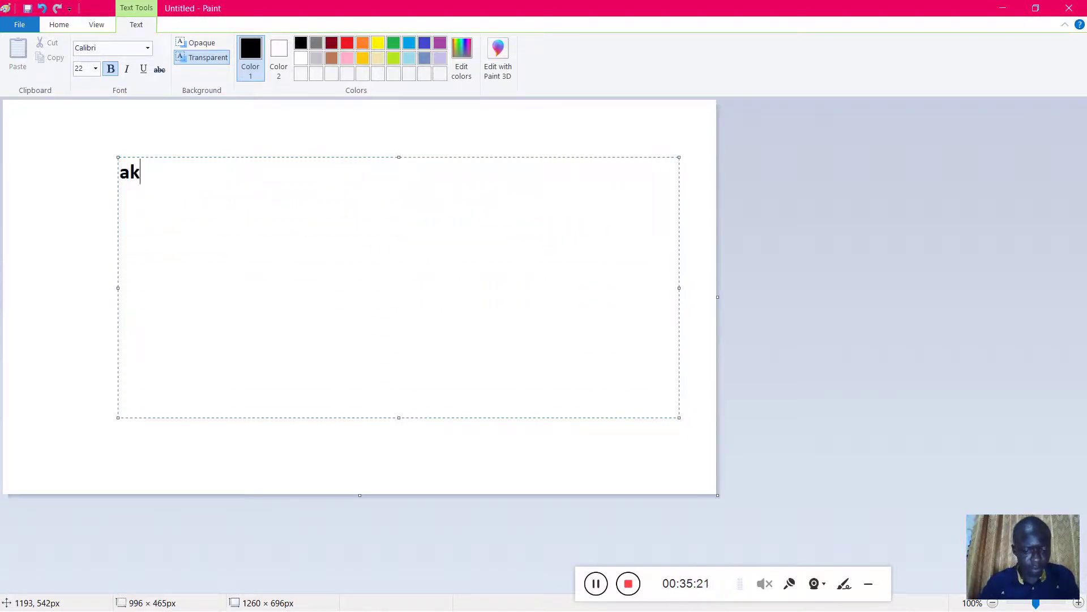
pyautogui.write('virtual')
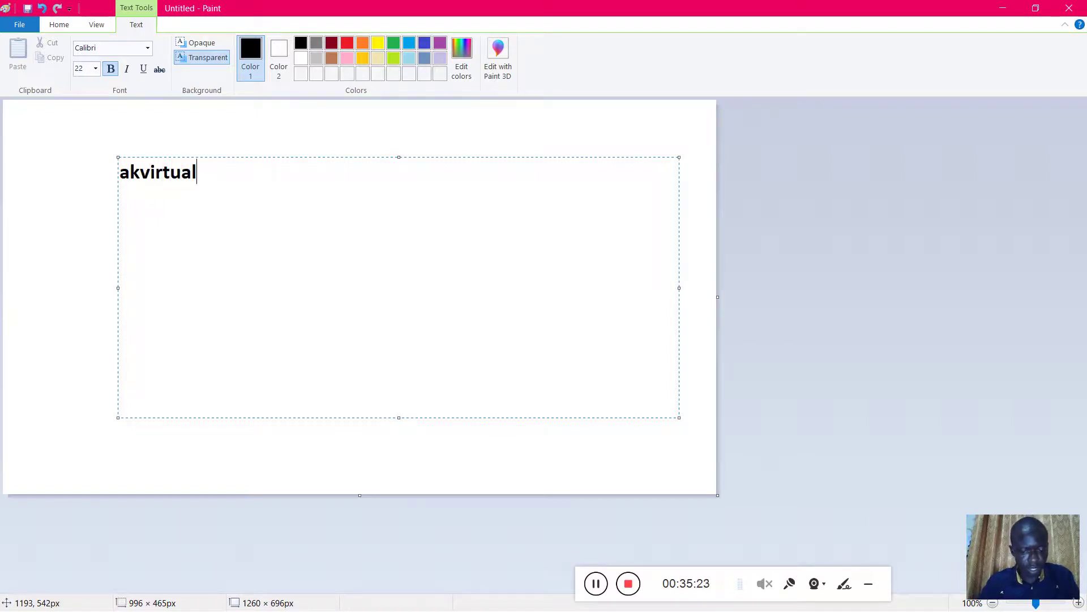
pyautogui.write('reali')
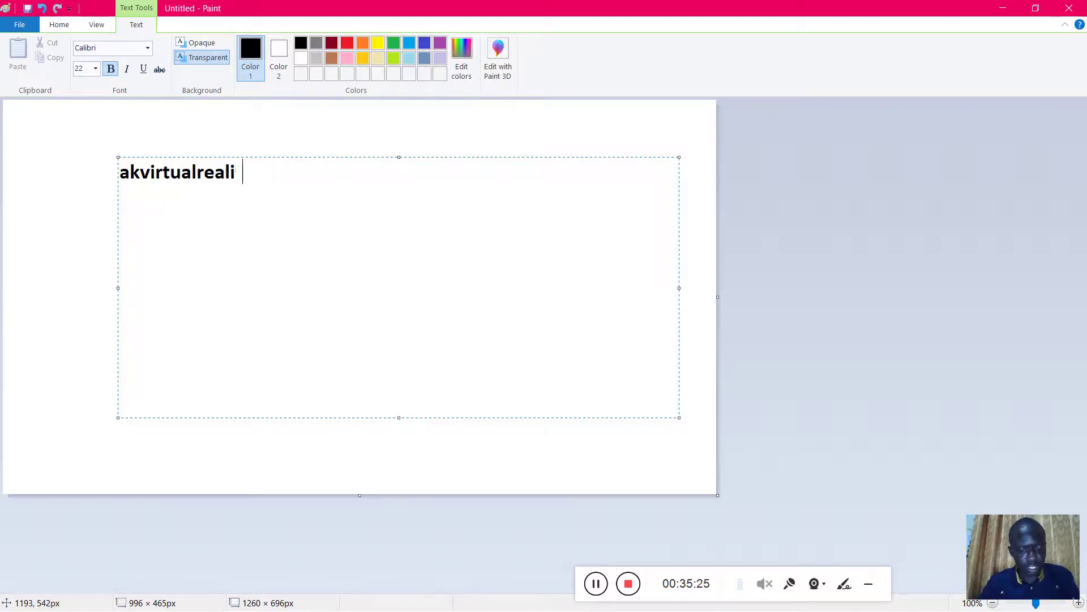
pyautogui.write('ties.co')
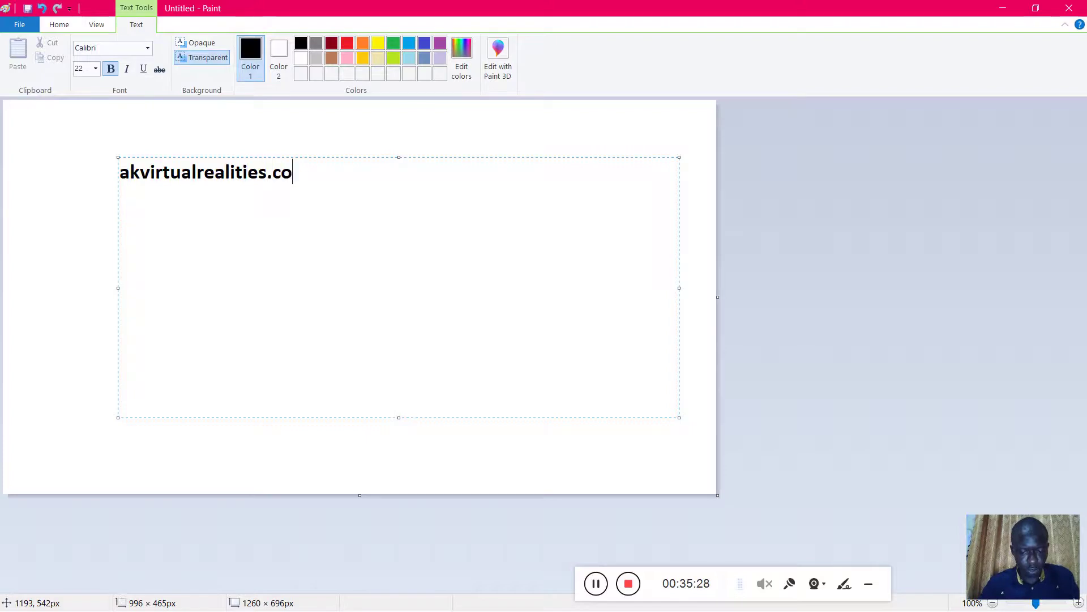
pyautogui.write('m/')
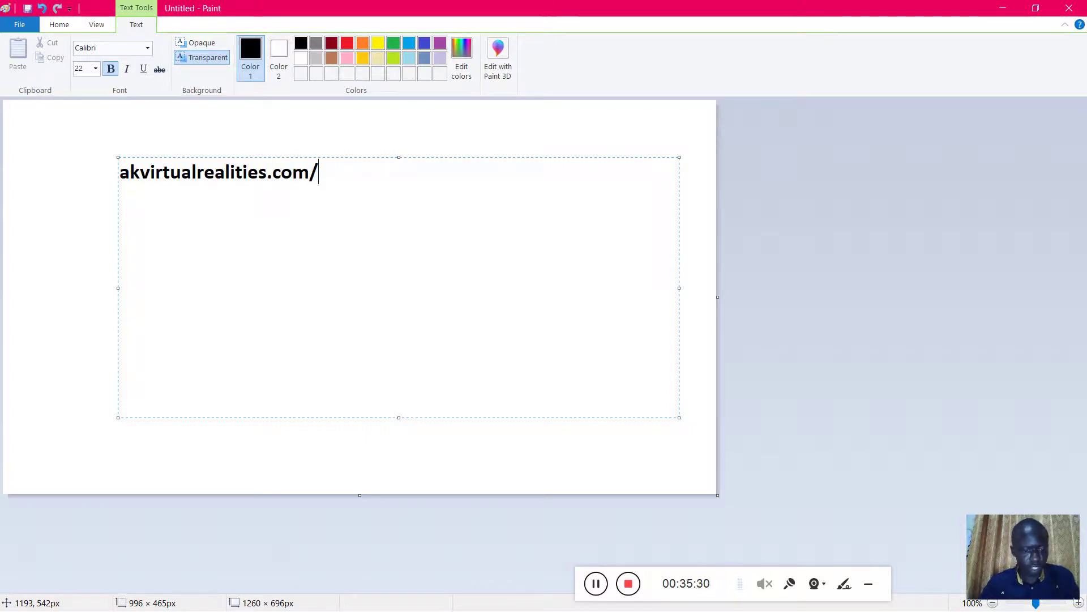
pyautogui.write('edu-')
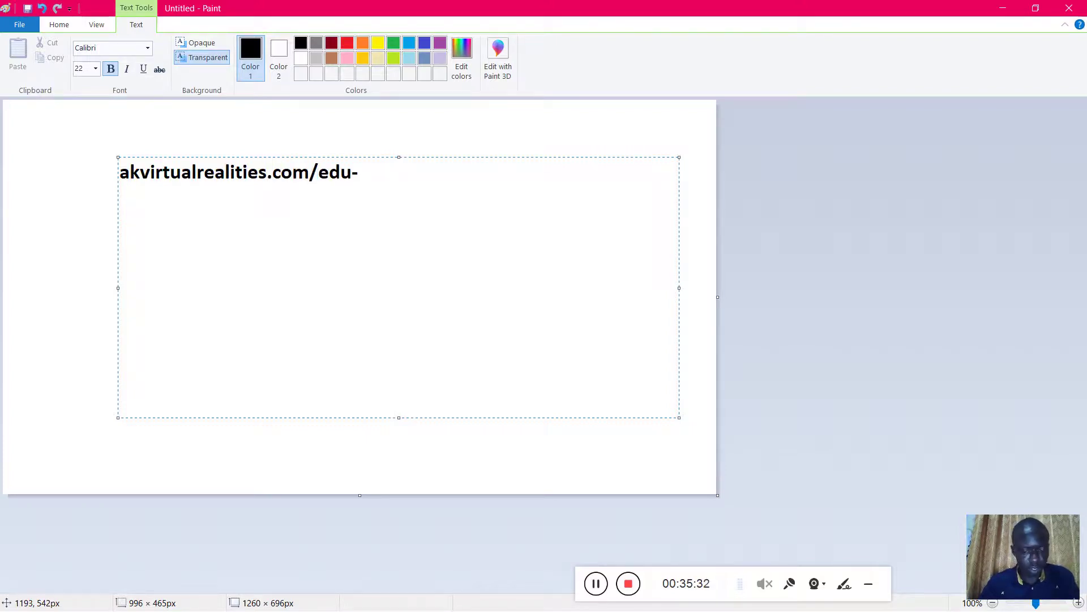
pyautogui.write('training')
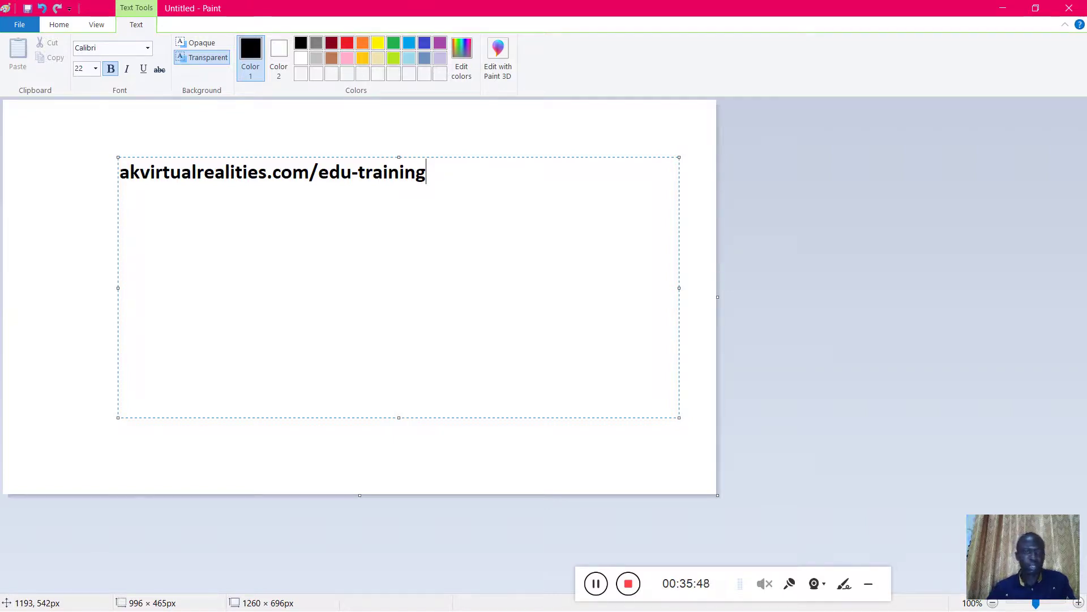
pyautogui.press('Return')
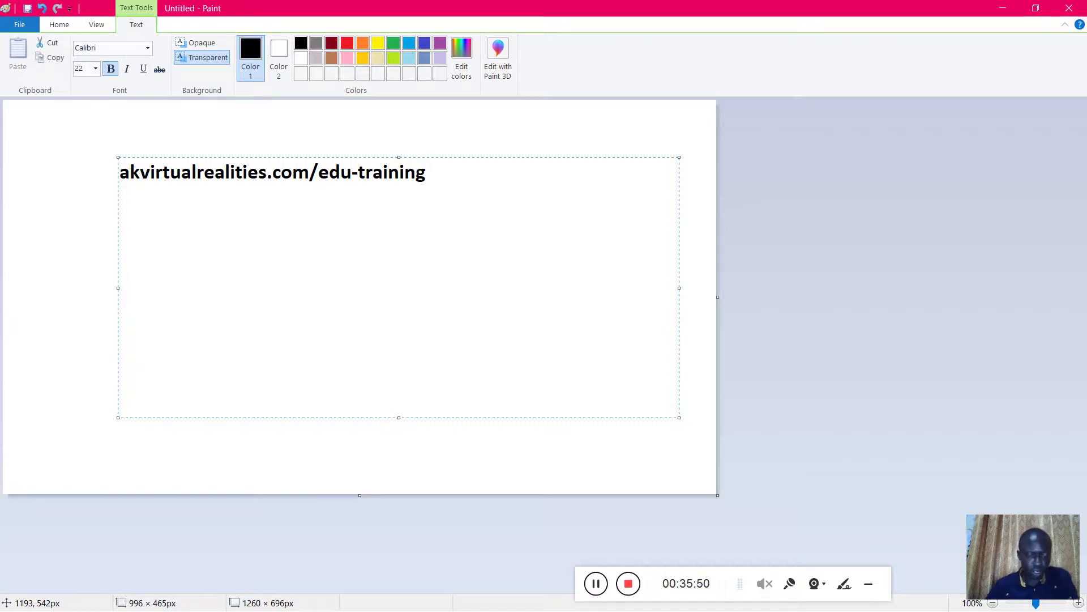
pyautogui.press('super')
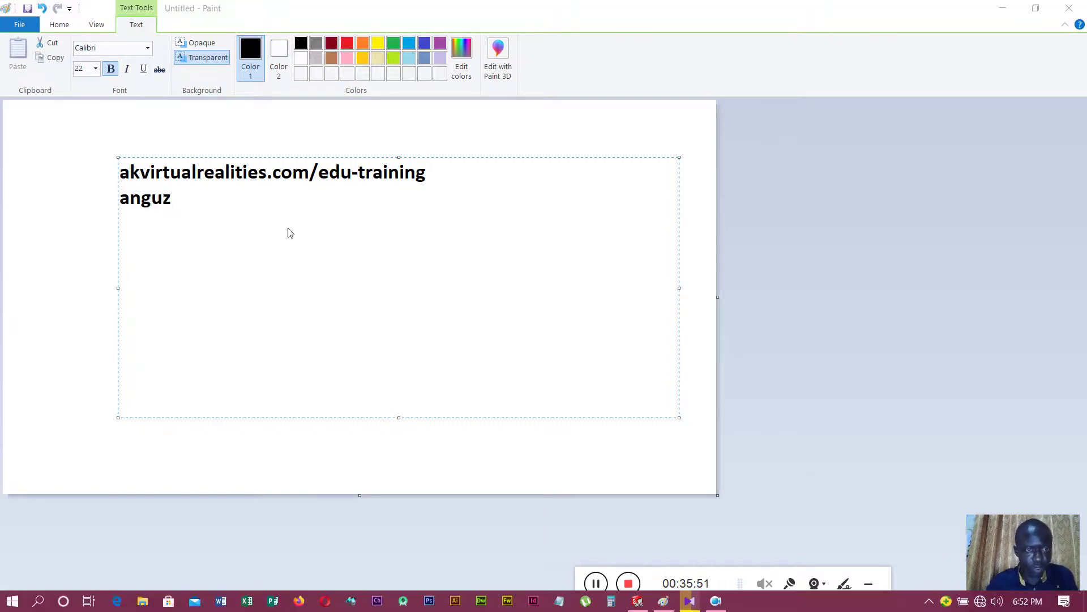
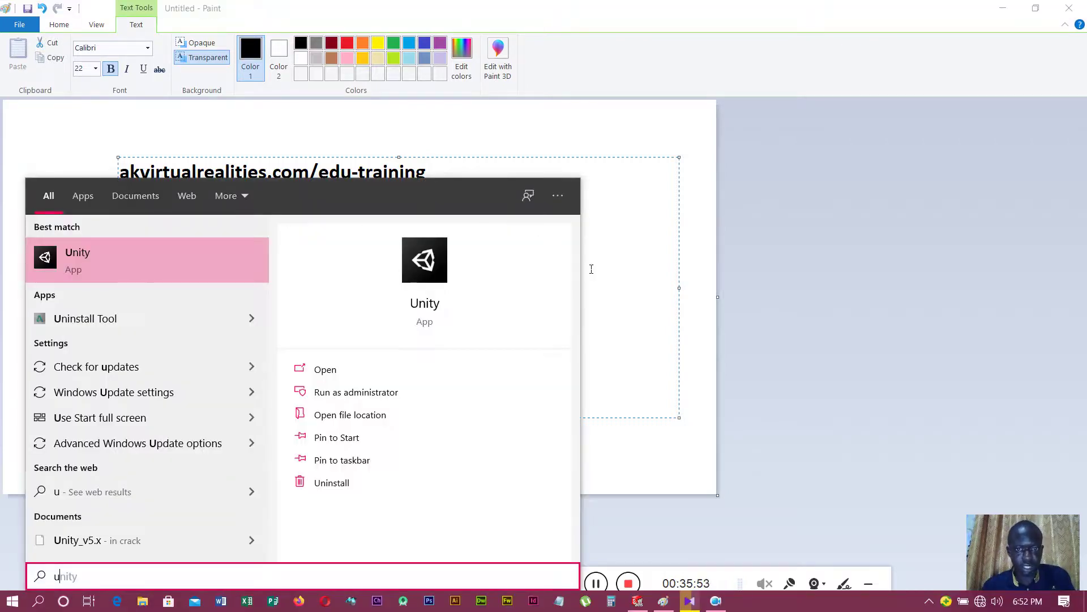
pyautogui.click(591, 269)
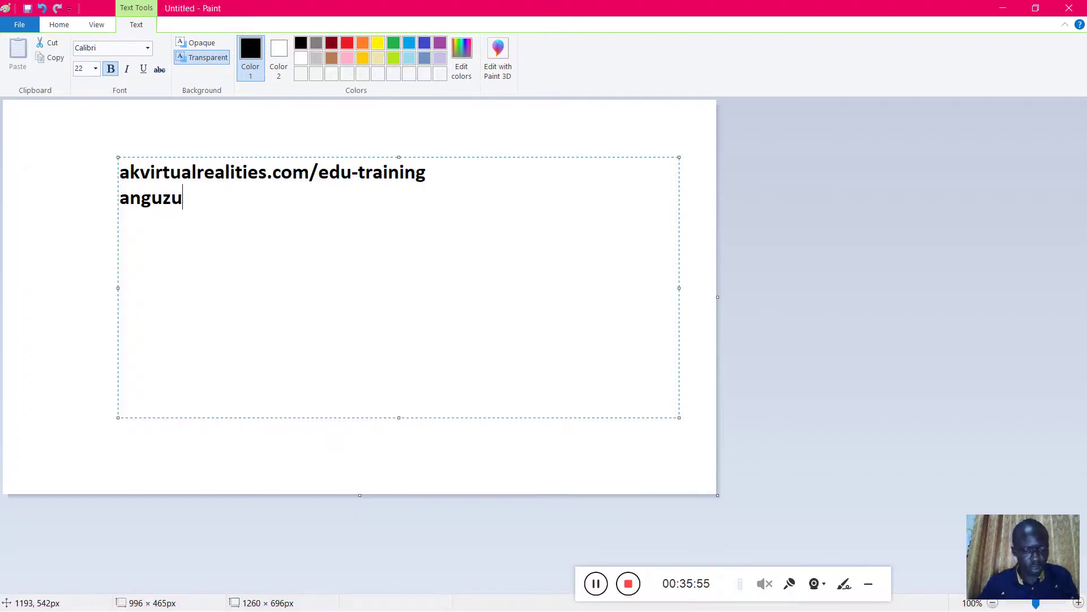
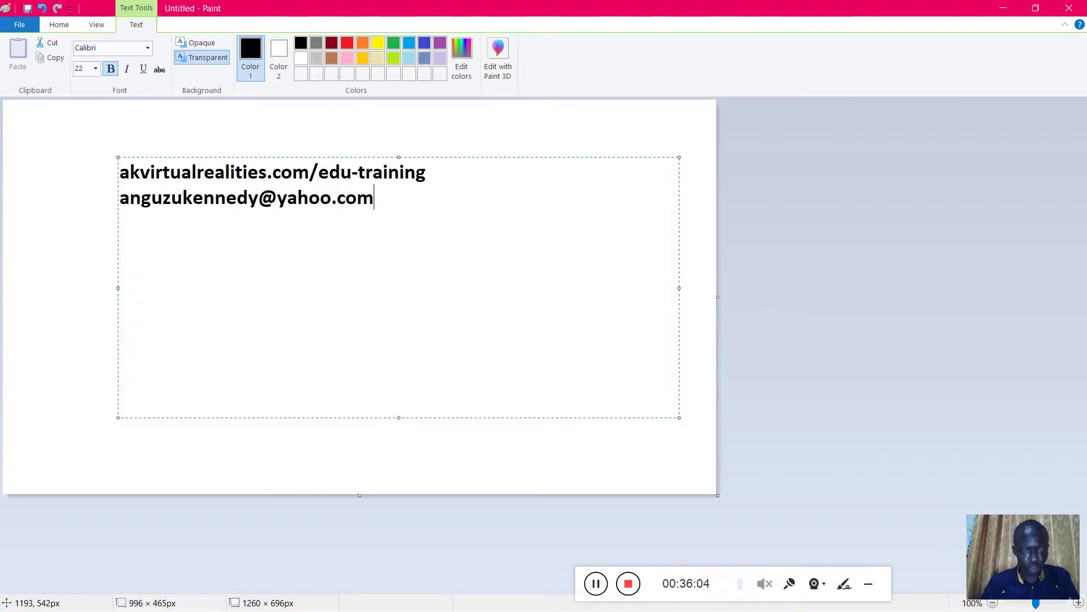
pyautogui.press('Return')
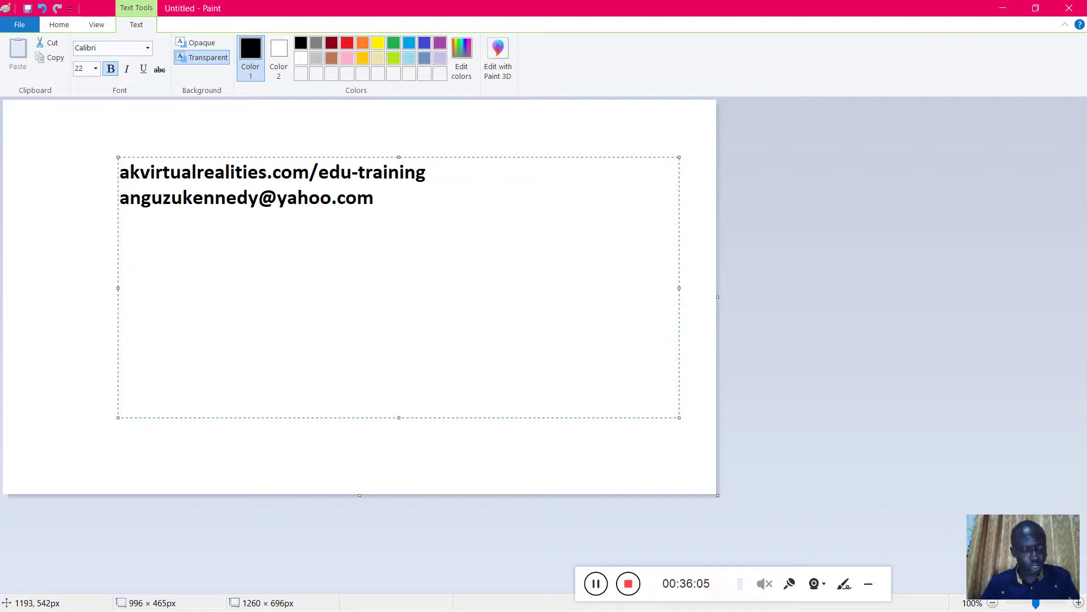
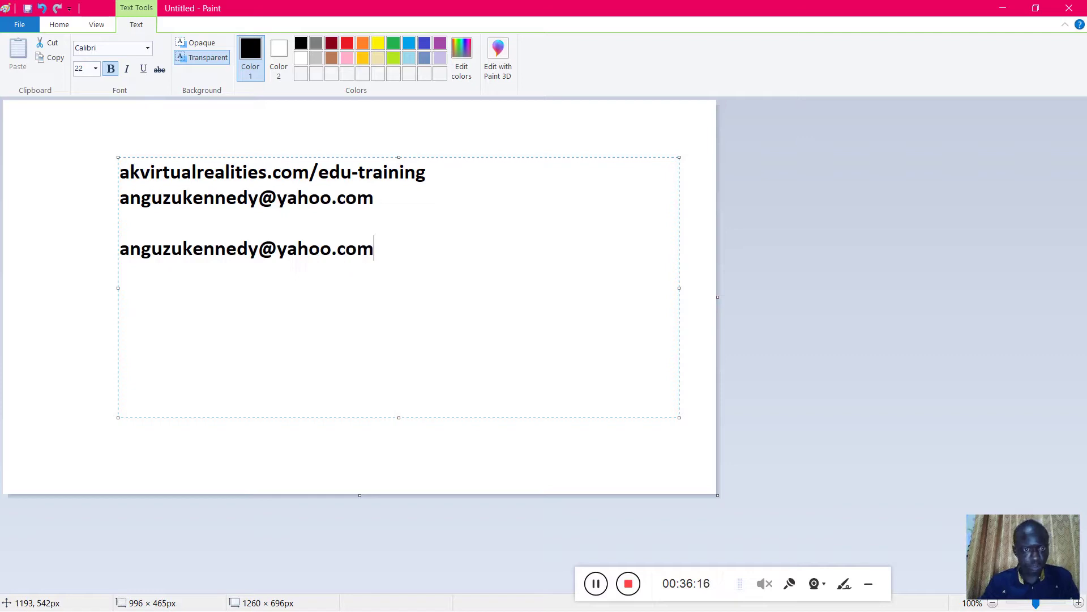
# - Add the contact's e-mail again, then two contact phone numbers on separate lines
pyautogui.press('Return')
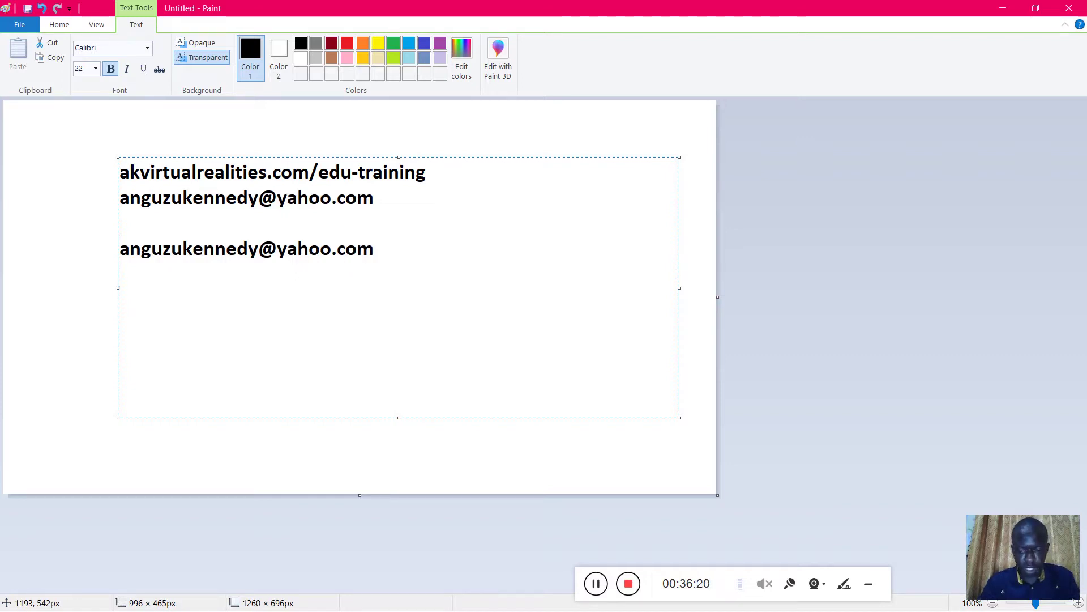
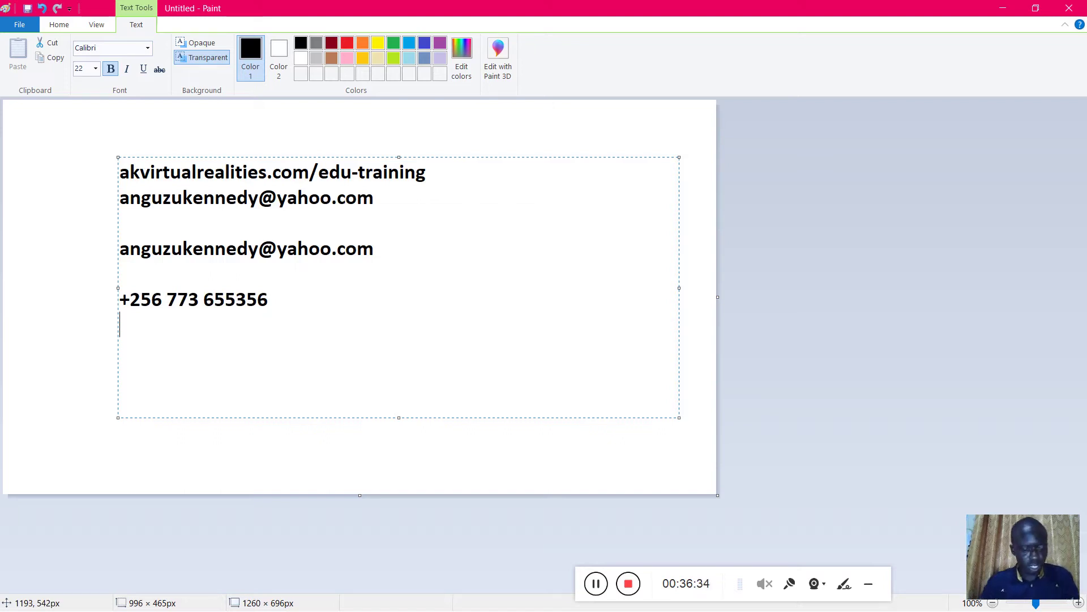
pyautogui.press('Return')
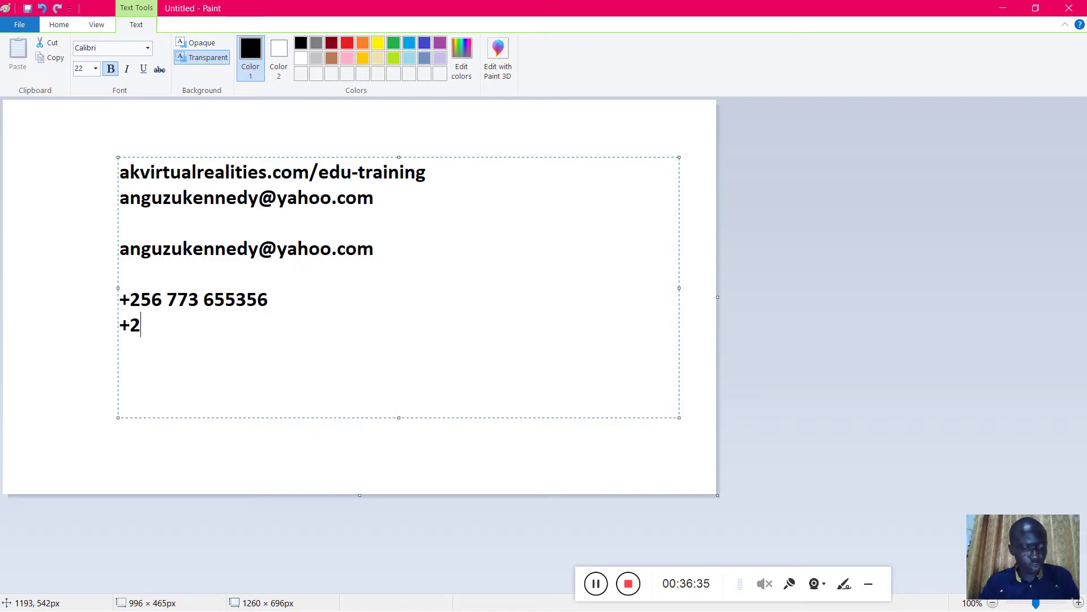
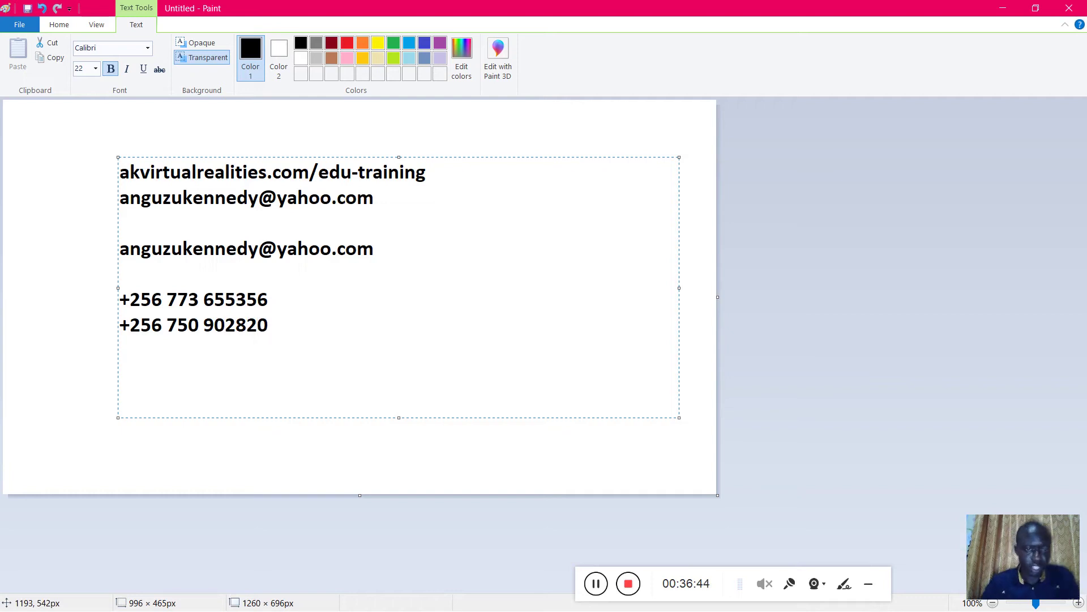
pyautogui.press('Return')
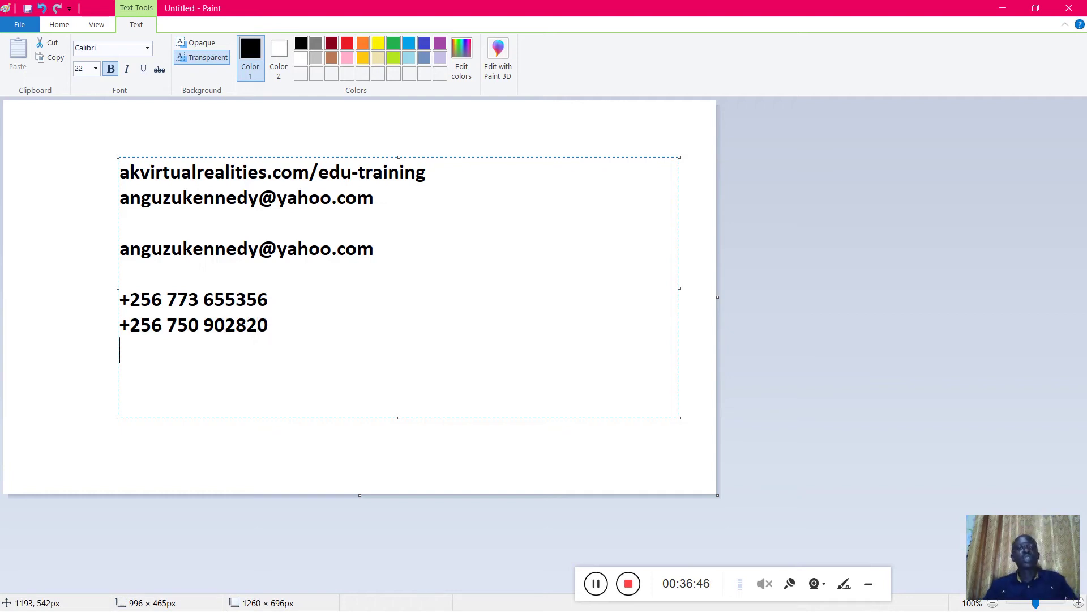